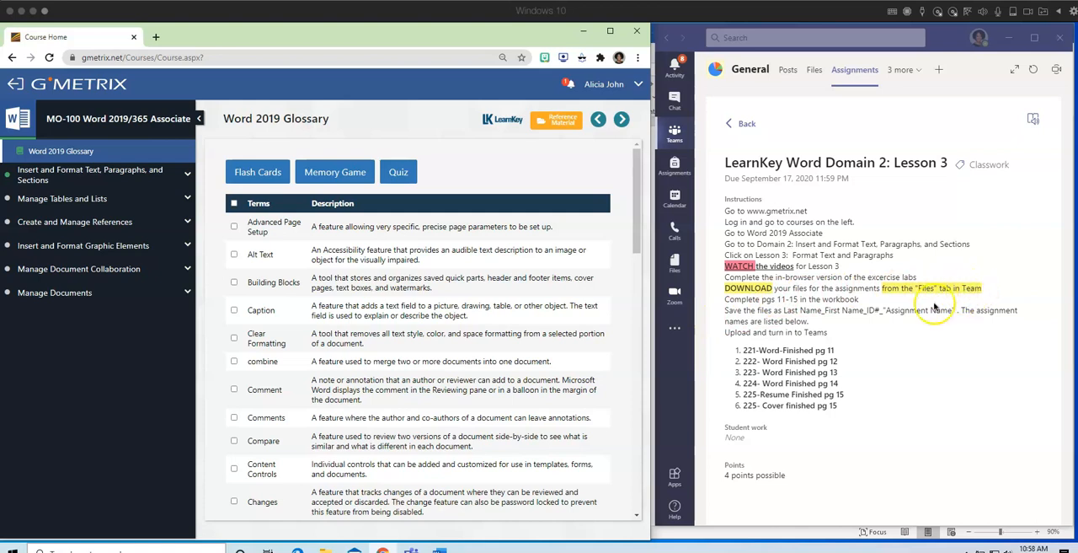
Open the Lesson 3 Word 2019 Domain 2 folder in the General channel's files.
{"action": "left_click", "coordinate": [815, 72]}
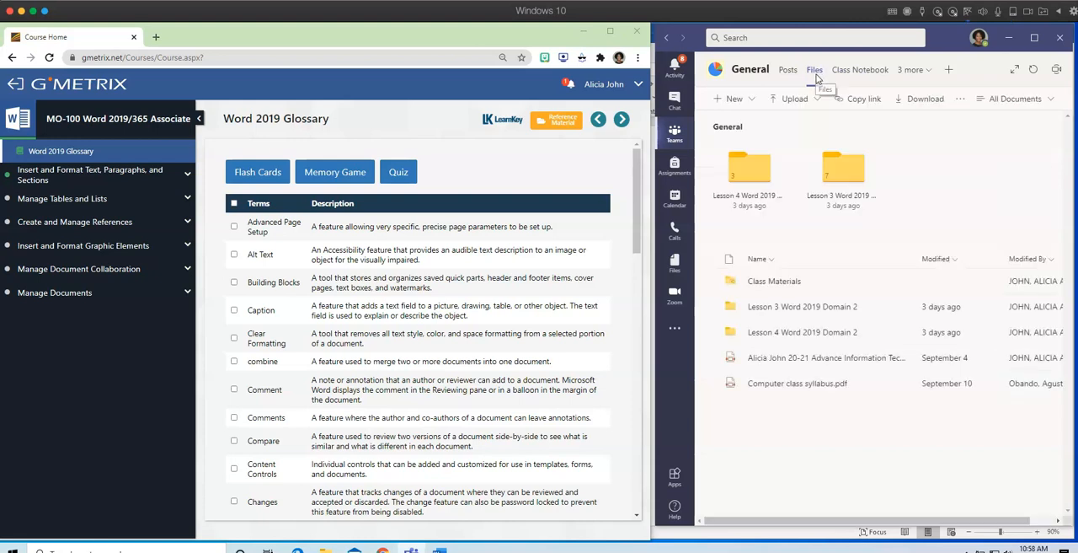
{"action": "left_click", "coordinate": [838, 191]}
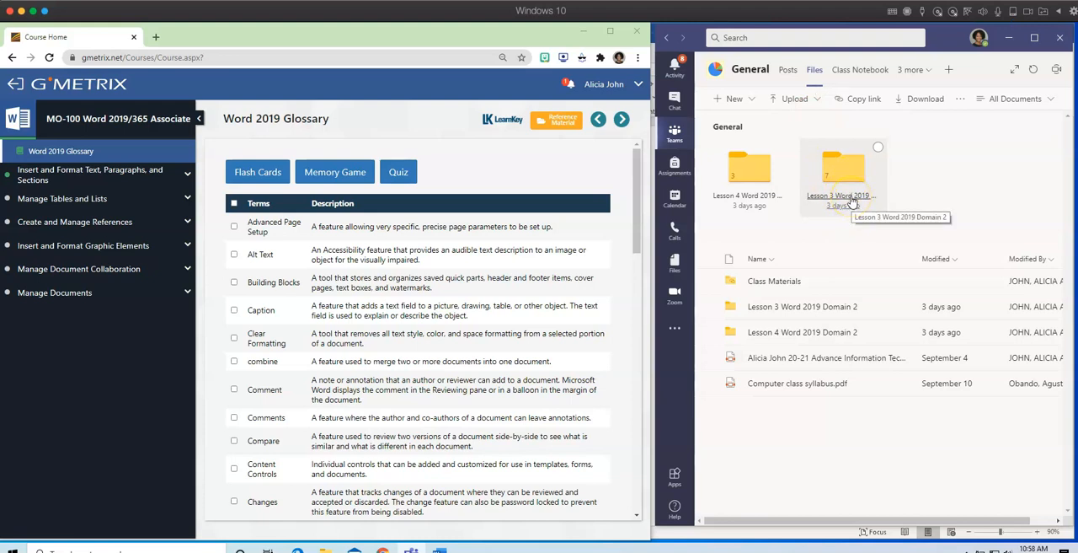
{"action": "left_click", "coordinate": [851, 203]}
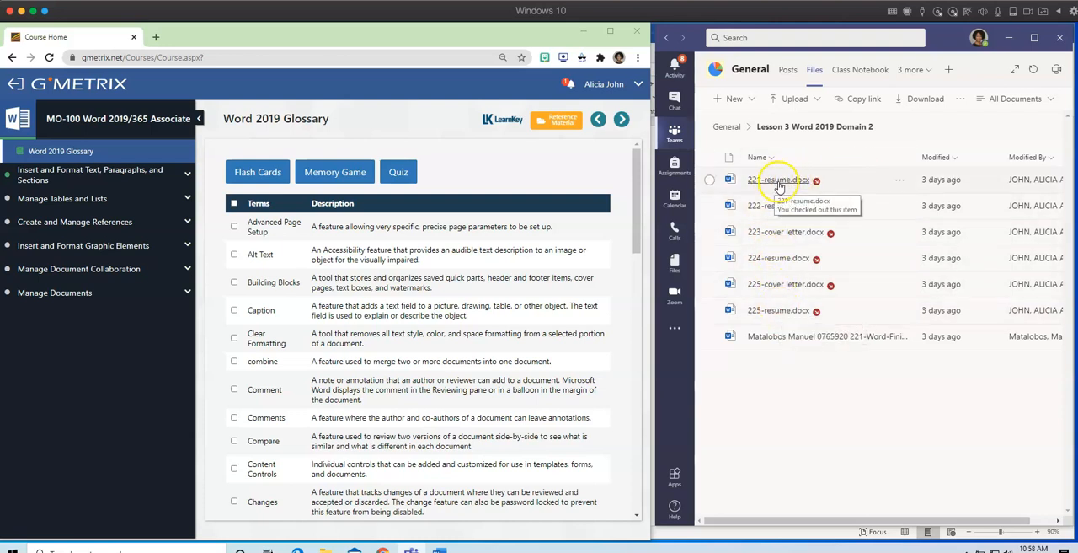
Download 221-resume.docx, 222-resume.docx and 223-cover letter.docx from the lesson folder.
{"action": "left_click", "coordinate": [900, 181]}
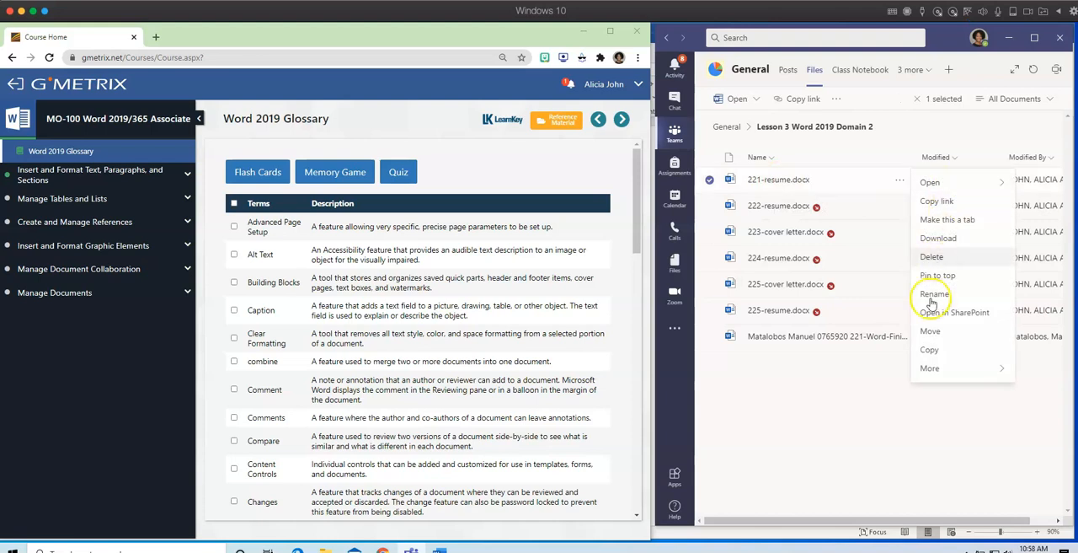
{"action": "left_click", "coordinate": [939, 239]}
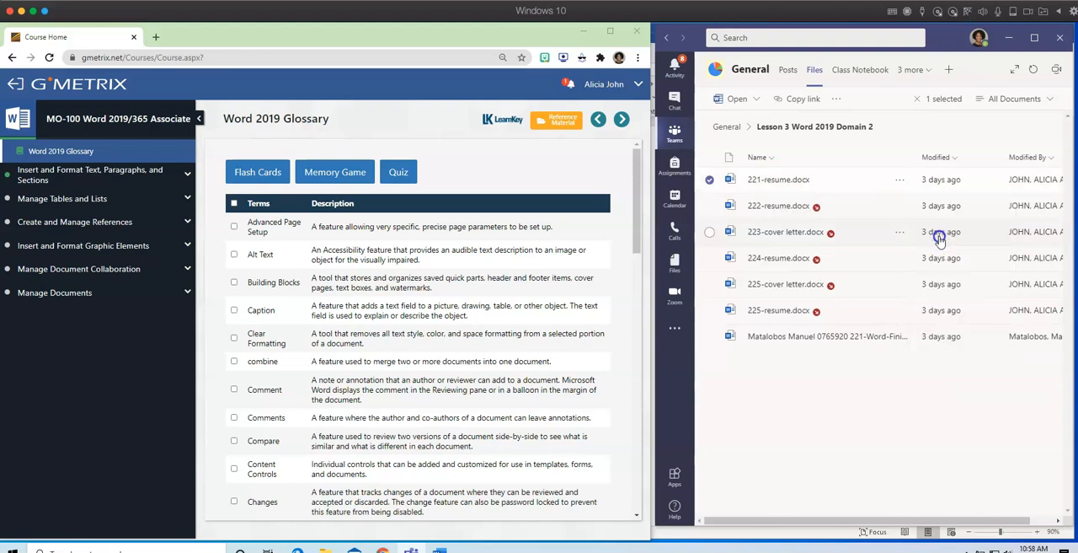
{"action": "left_click", "coordinate": [900, 206]}
{"action": "left_click", "coordinate": [940, 264]}
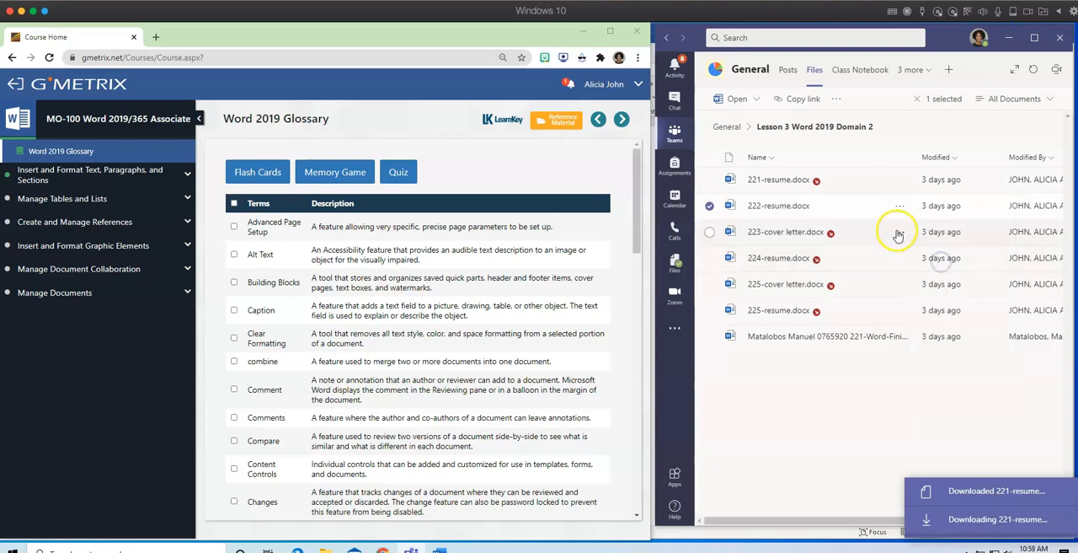
{"action": "left_click", "coordinate": [901, 231]}
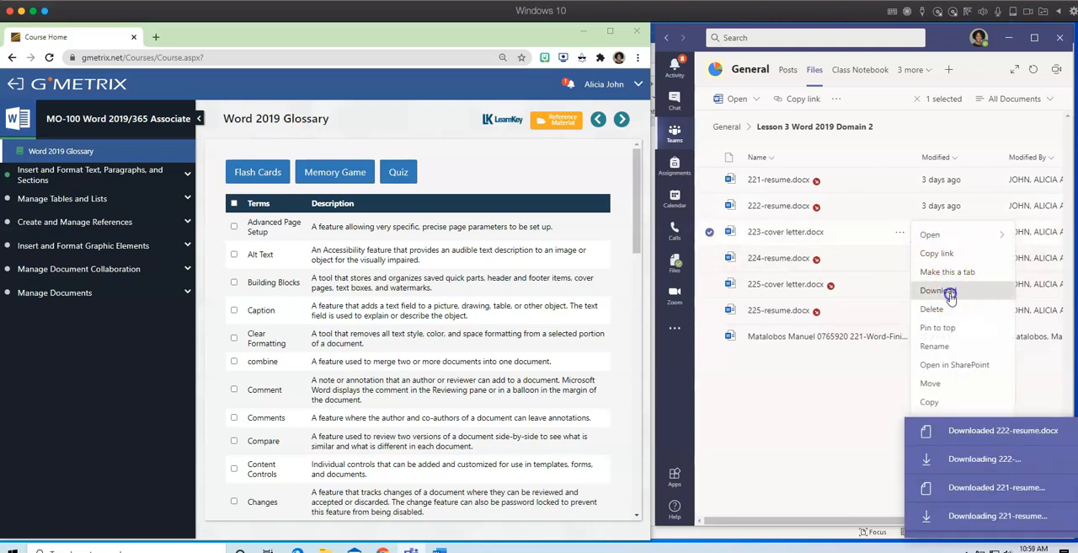
{"action": "left_click", "coordinate": [939, 290]}
Download 224-resume.docx and 225-resume.docx from the lesson folder, plus a second copy of 224-resume.docx.
{"action": "left_click", "coordinate": [899, 258]}
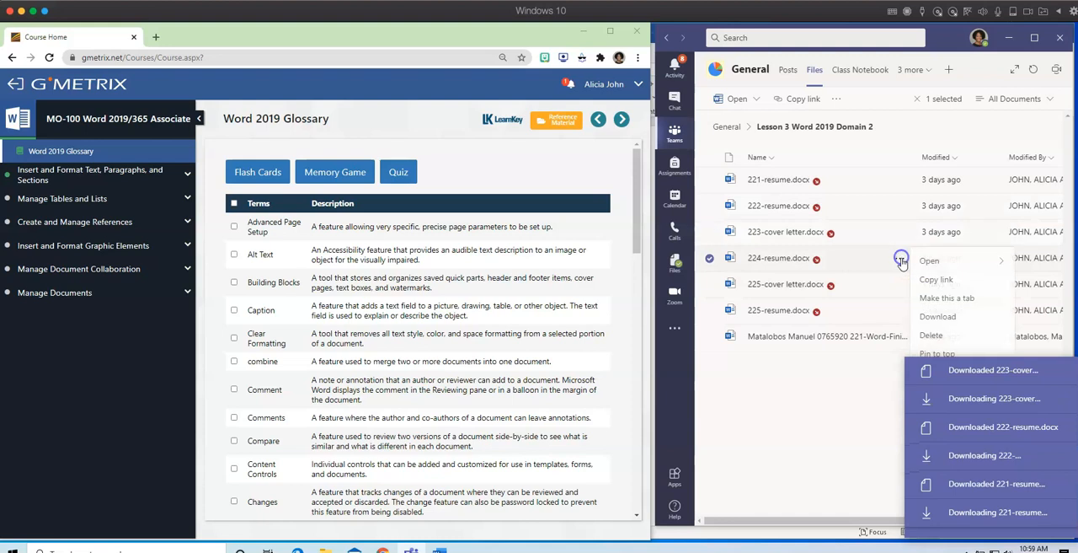
{"action": "left_click", "coordinate": [949, 316]}
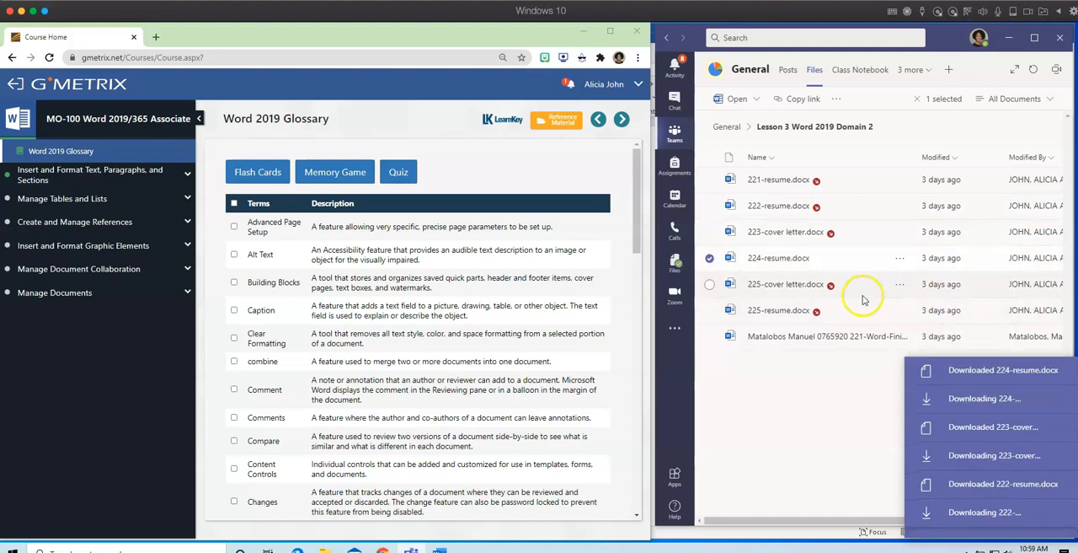
{"action": "left_click", "coordinate": [902, 311]}
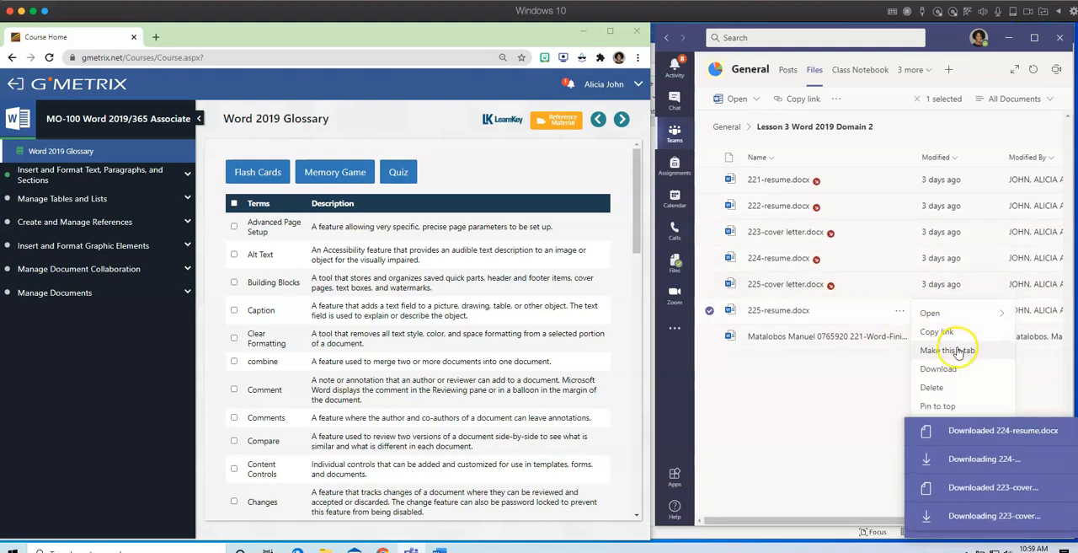
{"action": "left_click", "coordinate": [952, 369]}
{"action": "left_click", "coordinate": [898, 259]}
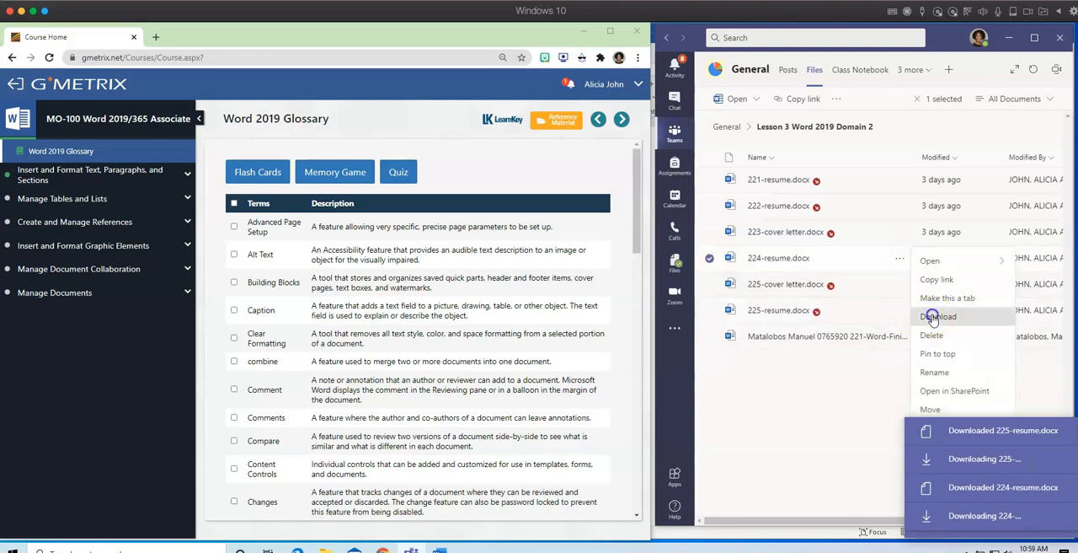
{"action": "left_click", "coordinate": [927, 316]}
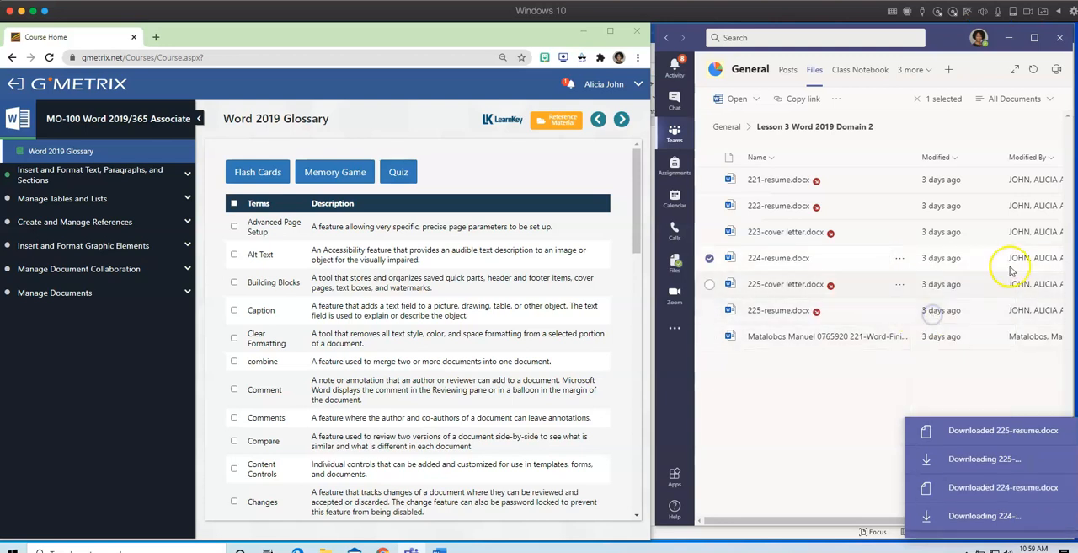
Minimize Teams and open the Student Workbook for Lesson 3: Format Text and Paragraphs in the GMetrix course.
{"action": "left_click", "coordinate": [1010, 38]}
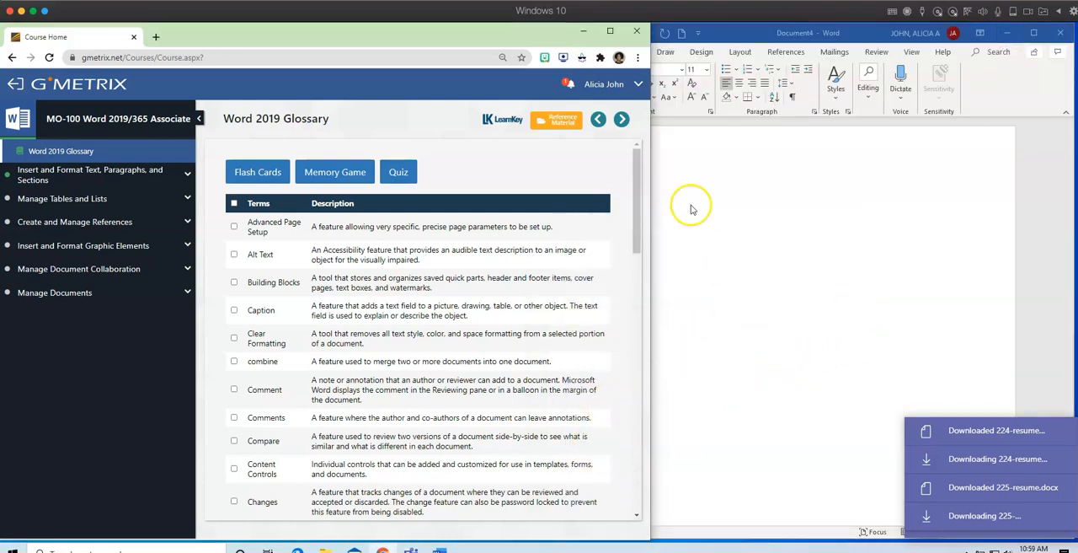
{"action": "left_click", "coordinate": [186, 174]}
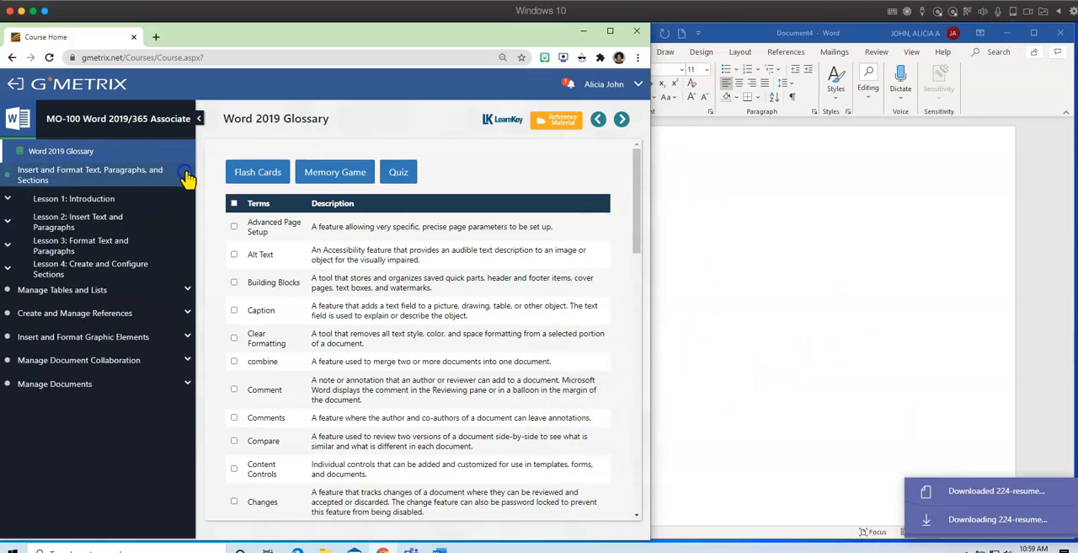
{"action": "left_click", "coordinate": [53, 244]}
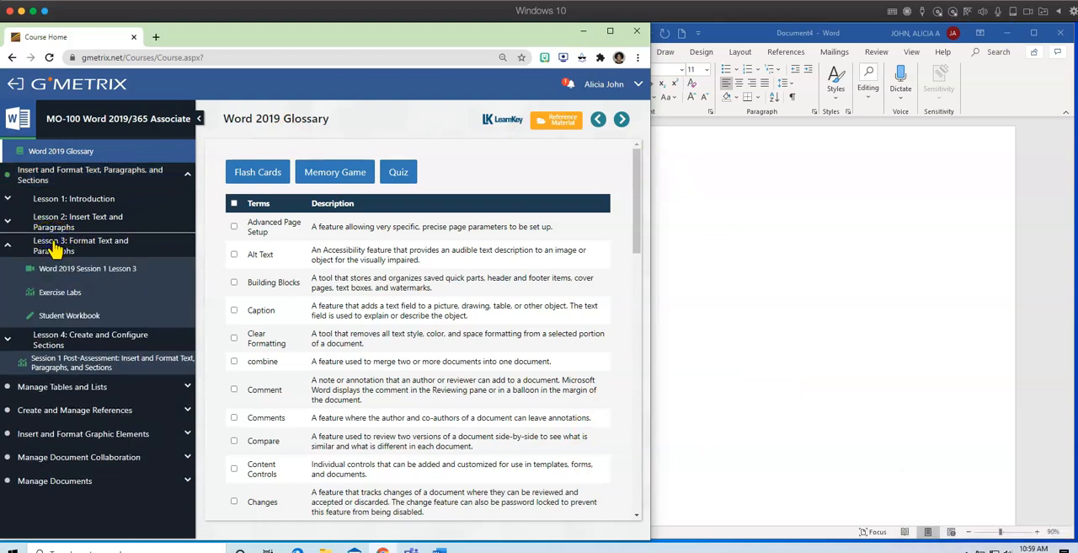
{"action": "left_click", "coordinate": [71, 317]}
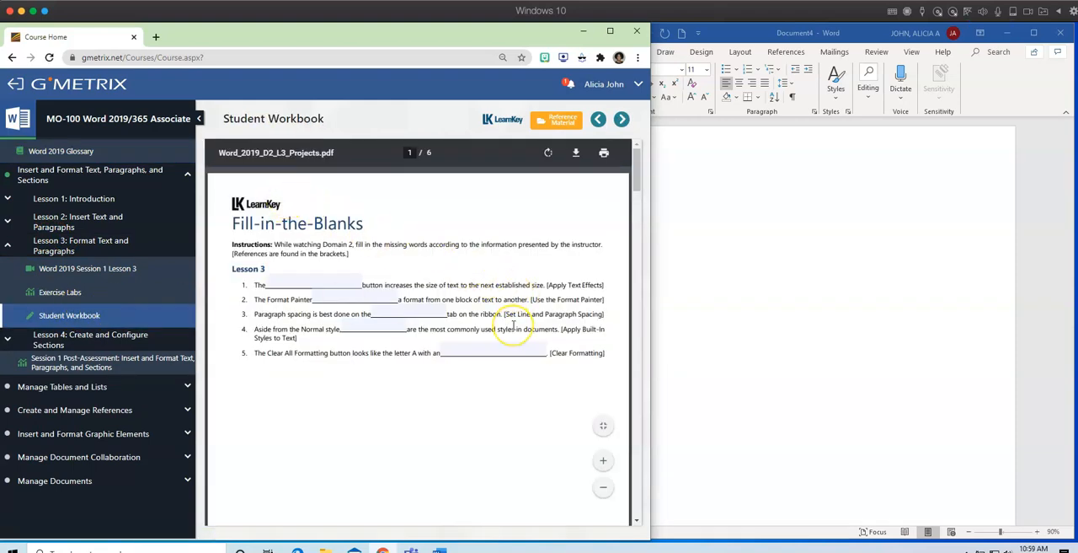
Look through the Lesson 3 workbook projects from page 11 to page 15, ending at the Apply Text Effects project.
{"action": "scroll", "coordinate": [513, 325], "scroll_direction": "down", "scroll_amount": 6}
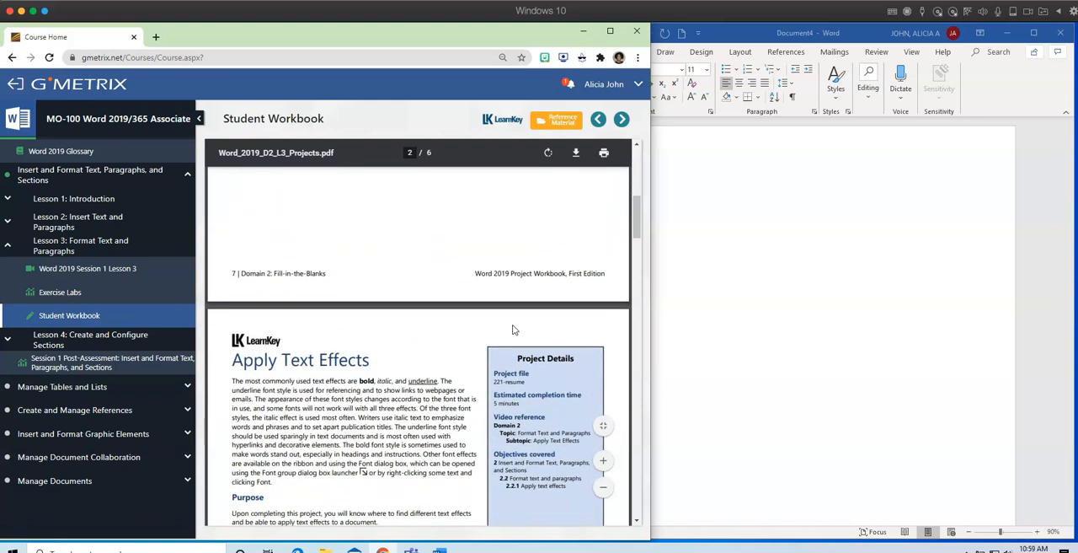
{"action": "scroll", "coordinate": [413, 349], "scroll_direction": "down", "scroll_amount": 3}
{"action": "scroll", "coordinate": [417, 358], "scroll_direction": "down", "scroll_amount": 6}
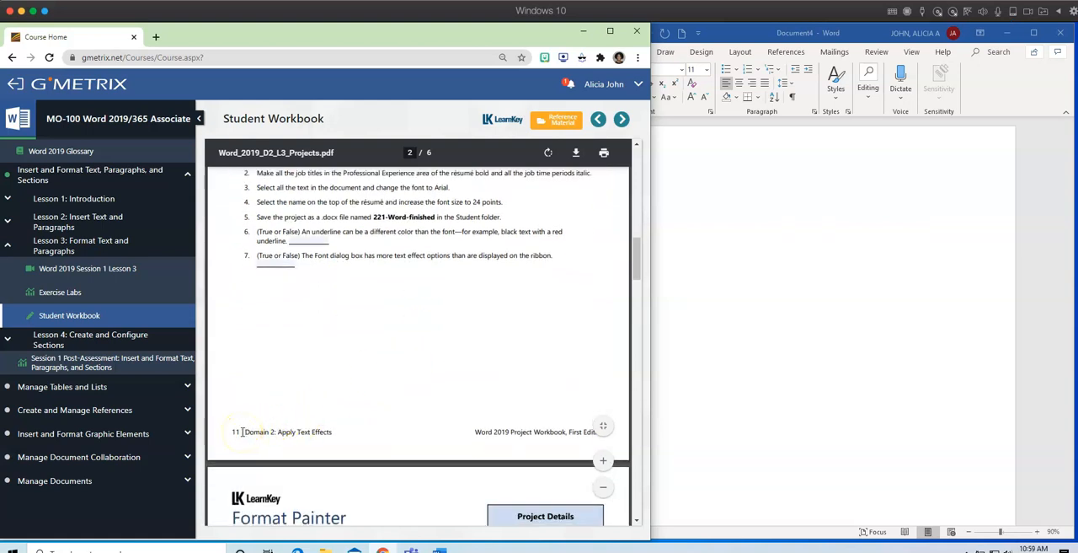
{"action": "scroll", "coordinate": [402, 421], "scroll_direction": "down", "scroll_amount": 20}
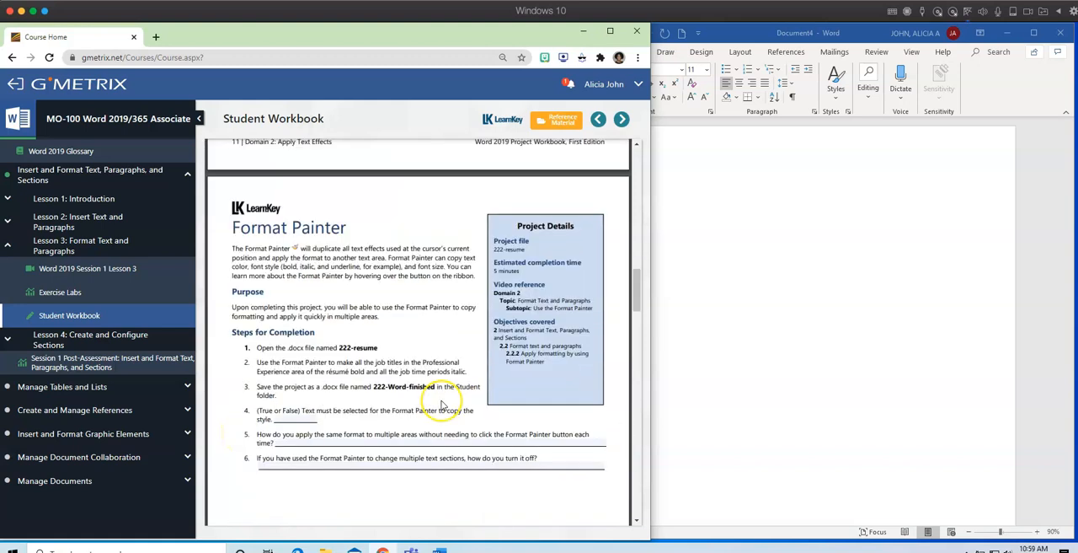
{"action": "scroll", "coordinate": [442, 405], "scroll_direction": "down", "scroll_amount": 10}
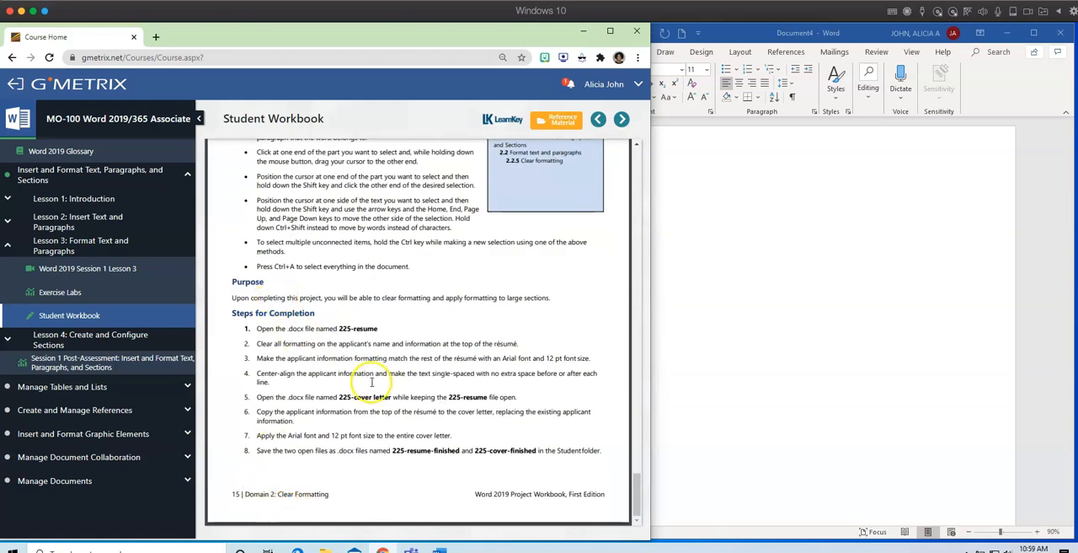
{"action": "scroll", "coordinate": [372, 381], "scroll_direction": "up", "scroll_amount": 10}
{"action": "scroll", "coordinate": [372, 382], "scroll_direction": "up", "scroll_amount": 15}
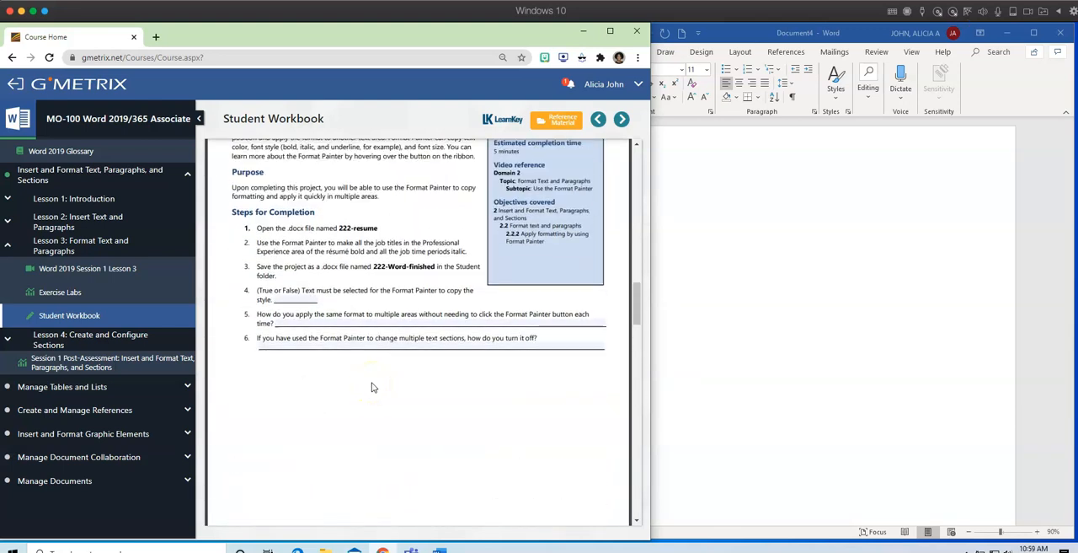
{"action": "scroll", "coordinate": [372, 386], "scroll_direction": "up", "scroll_amount": 10}
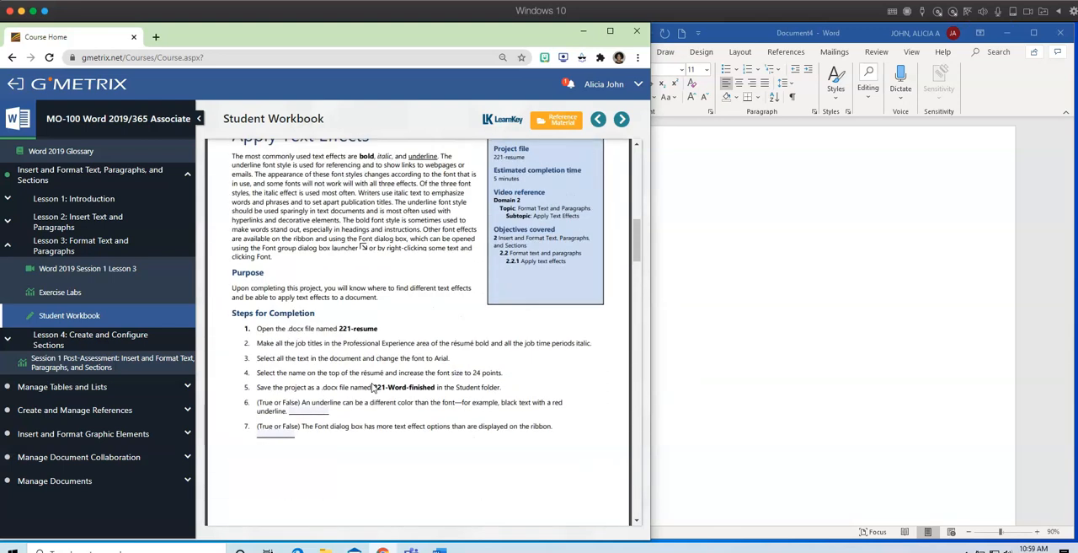
Collapse the course outline and fit the workbook to the window width at the Apply Text Effects completion steps.
{"action": "left_click", "coordinate": [200, 123]}
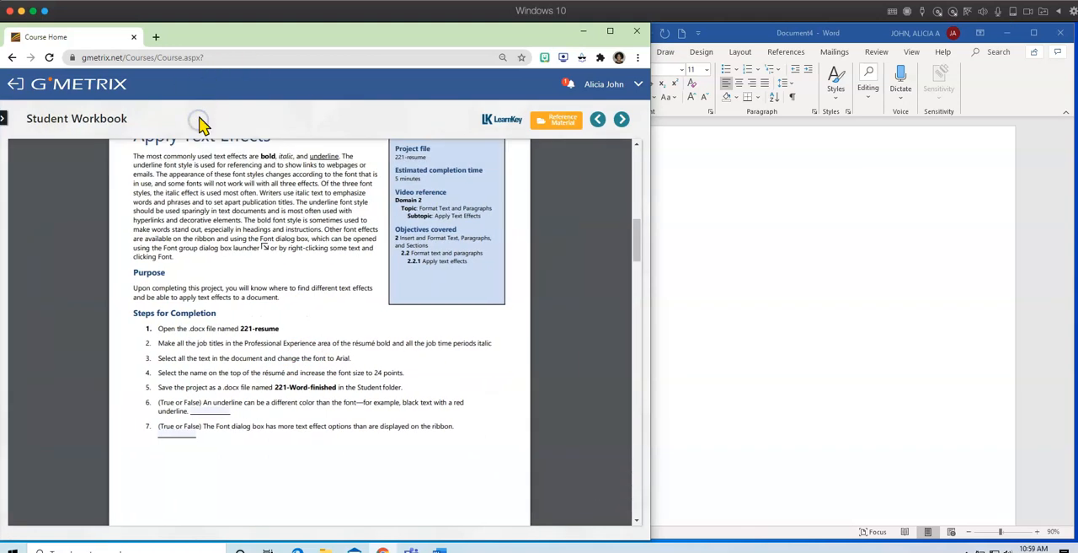
{"action": "left_click", "coordinate": [603, 427]}
{"action": "left_click", "coordinate": [603, 429]}
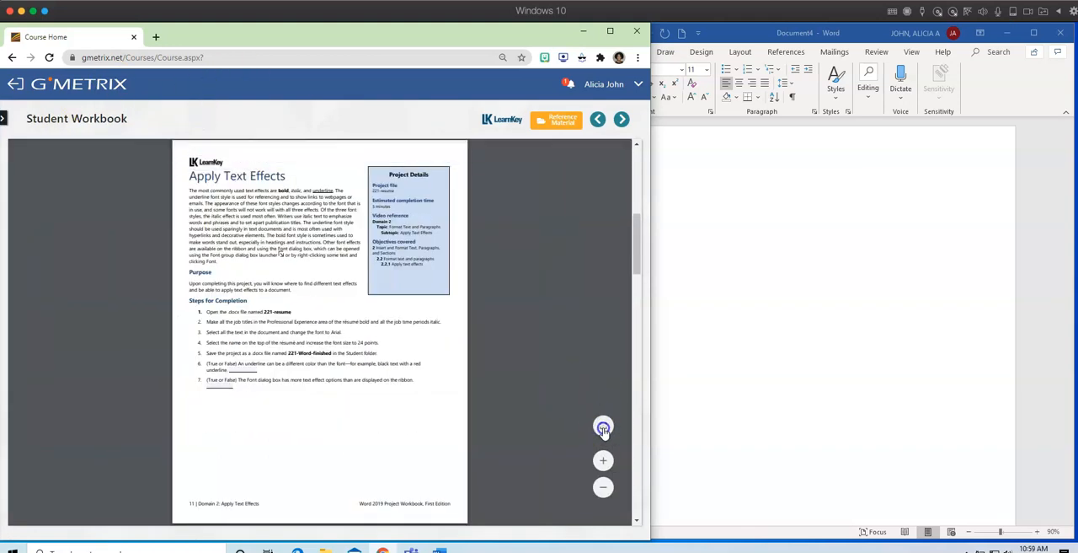
{"action": "scroll", "coordinate": [437, 413], "scroll_direction": "down", "scroll_amount": 5}
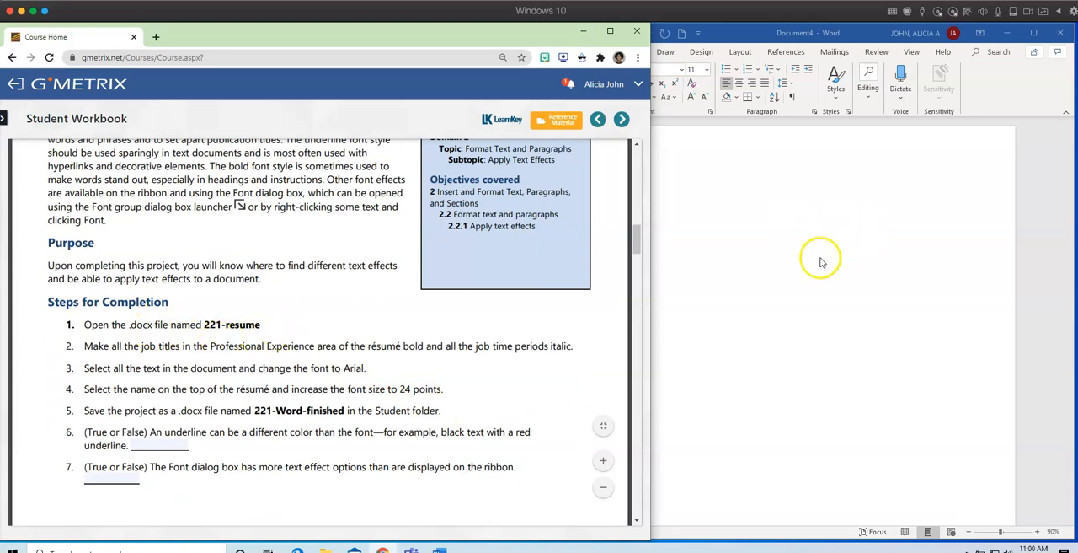
Switch to Word and open 221-resume (1) from the Downloads folder.
{"action": "left_click", "coordinate": [827, 252]}
{"action": "left_click", "coordinate": [560, 51]}
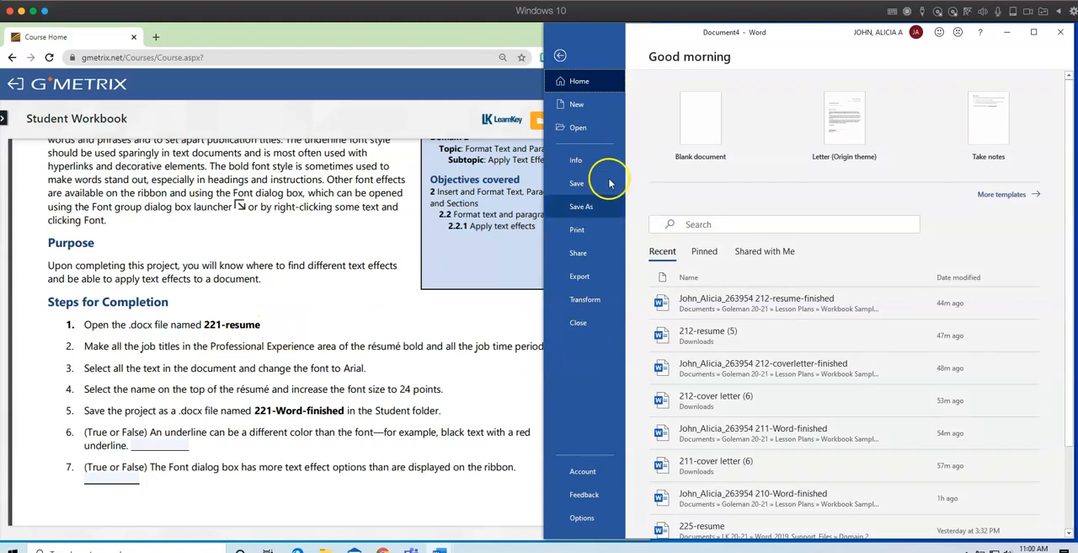
{"action": "left_click", "coordinate": [578, 127]}
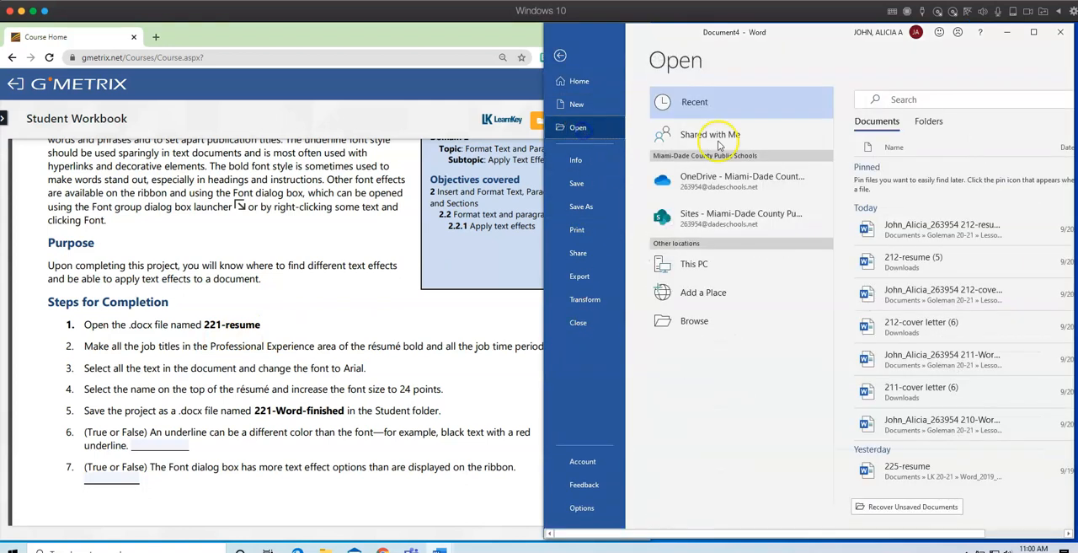
{"action": "left_click", "coordinate": [694, 321]}
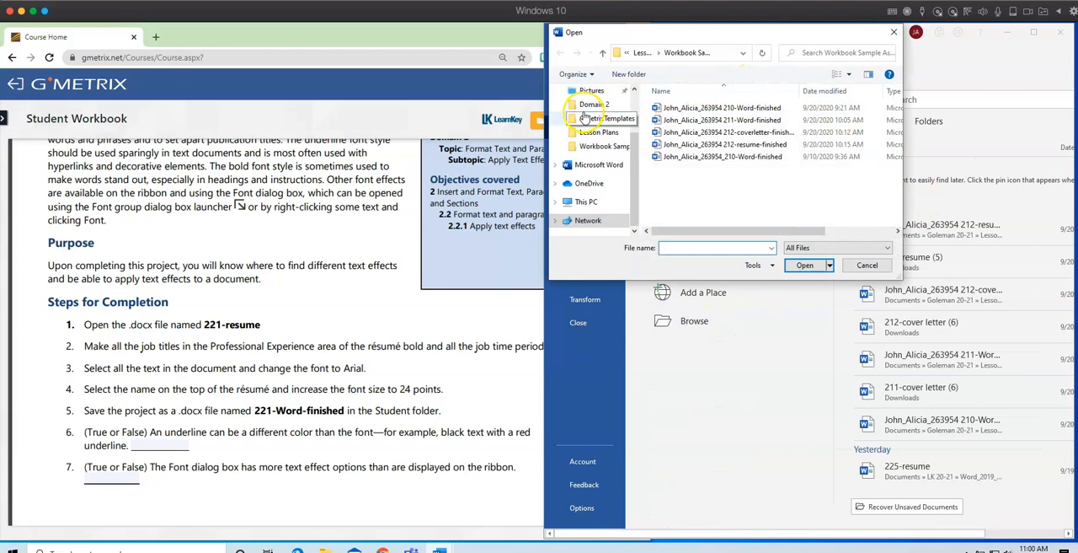
{"action": "scroll", "coordinate": [607, 143], "scroll_direction": "up", "scroll_amount": 2}
{"action": "left_click", "coordinate": [598, 91]}
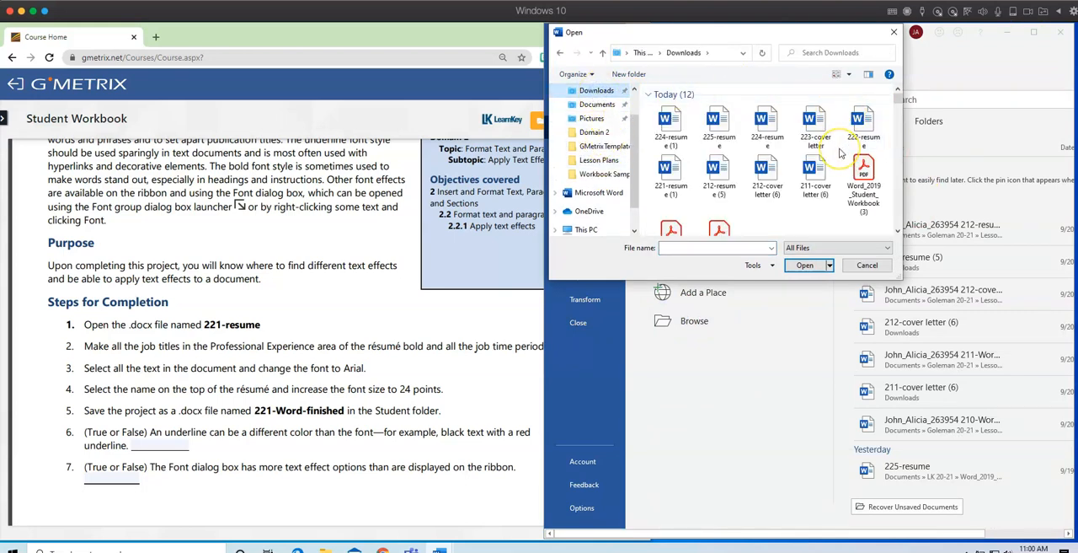
{"action": "left_click", "coordinate": [674, 172]}
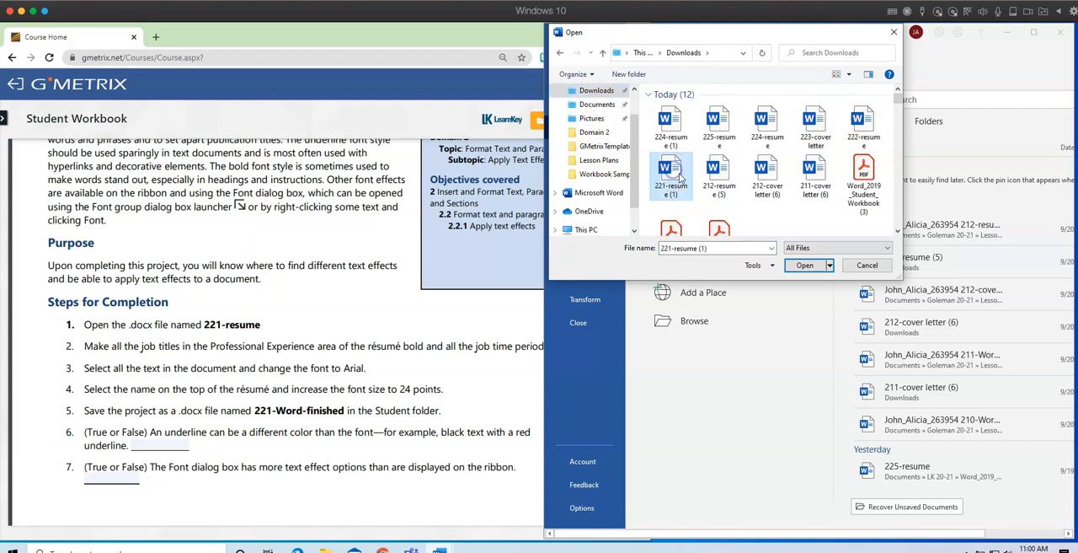
{"action": "left_click", "coordinate": [805, 264]}
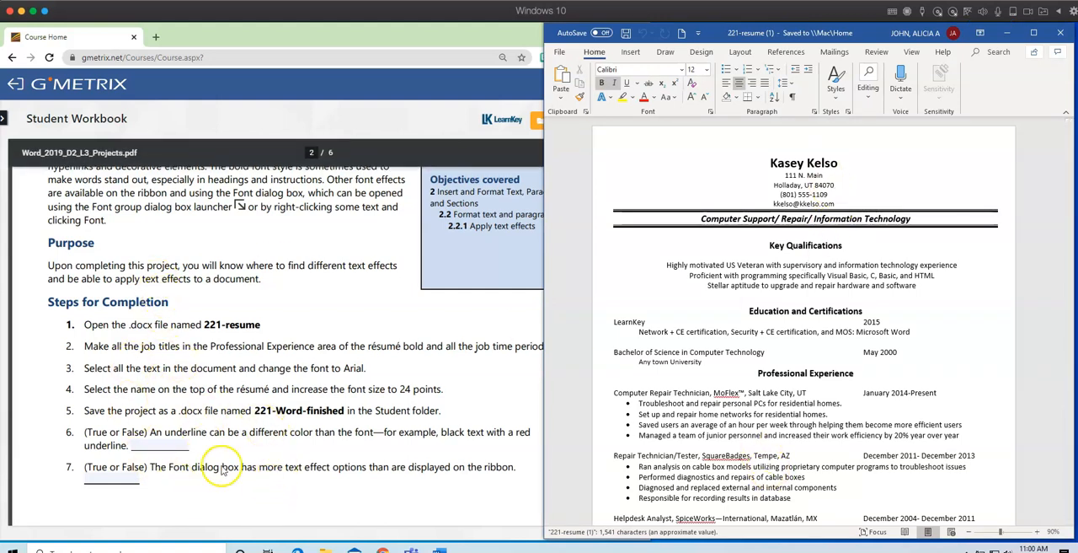
Check the project's completion steps in the workbook, widen the Word window over it, and zoom the résumé to about 160%.
{"action": "left_click", "coordinate": [287, 496]}
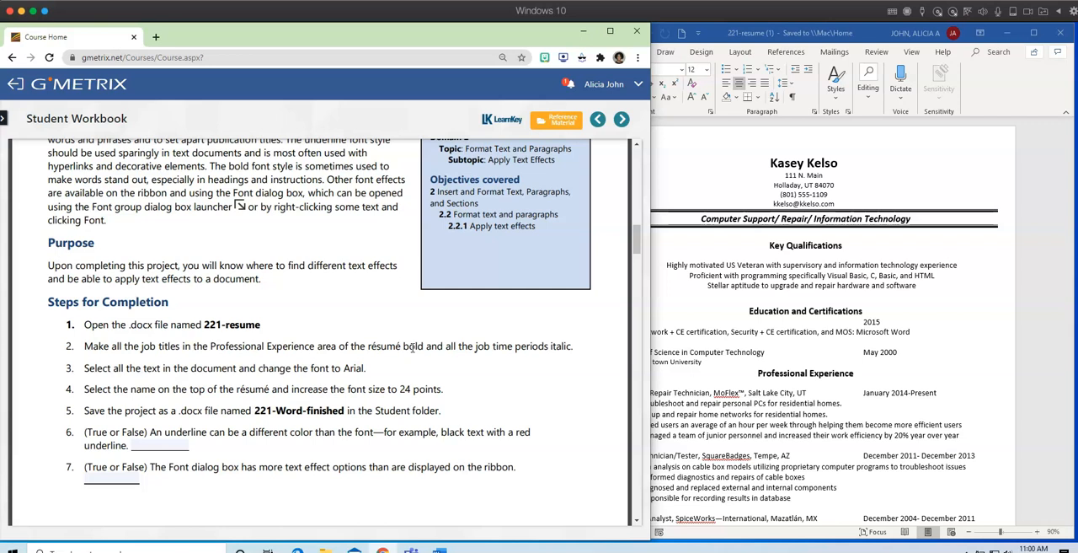
{"action": "left_click", "coordinate": [739, 337]}
{"action": "left_click_drag", "start_coordinate": [544, 277], "coordinate": [279, 260]}
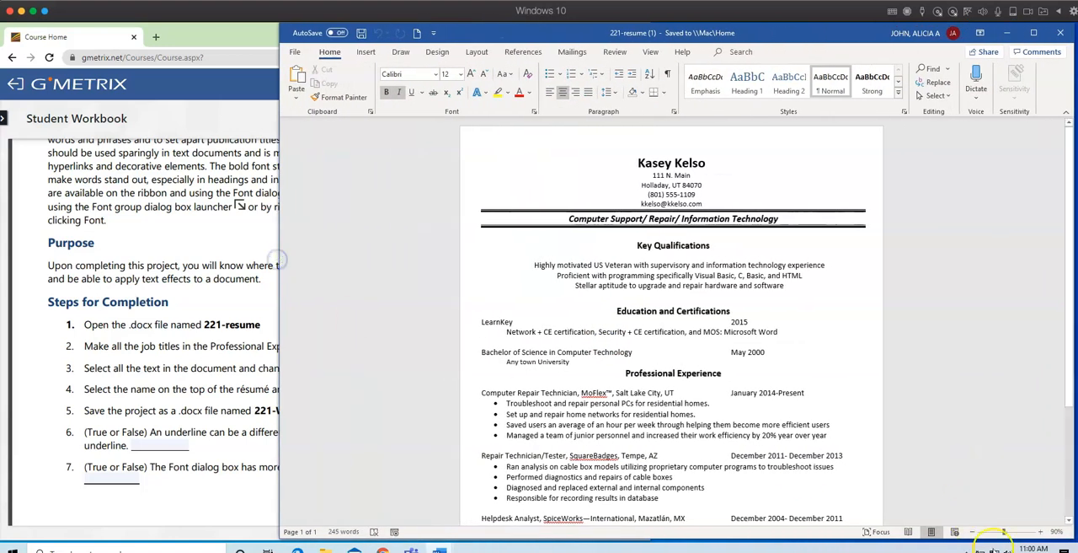
{"action": "left_click", "coordinate": [1040, 532]}
{"action": "left_click", "coordinate": [1040, 531]}
{"action": "left_click", "coordinate": [1041, 531]}
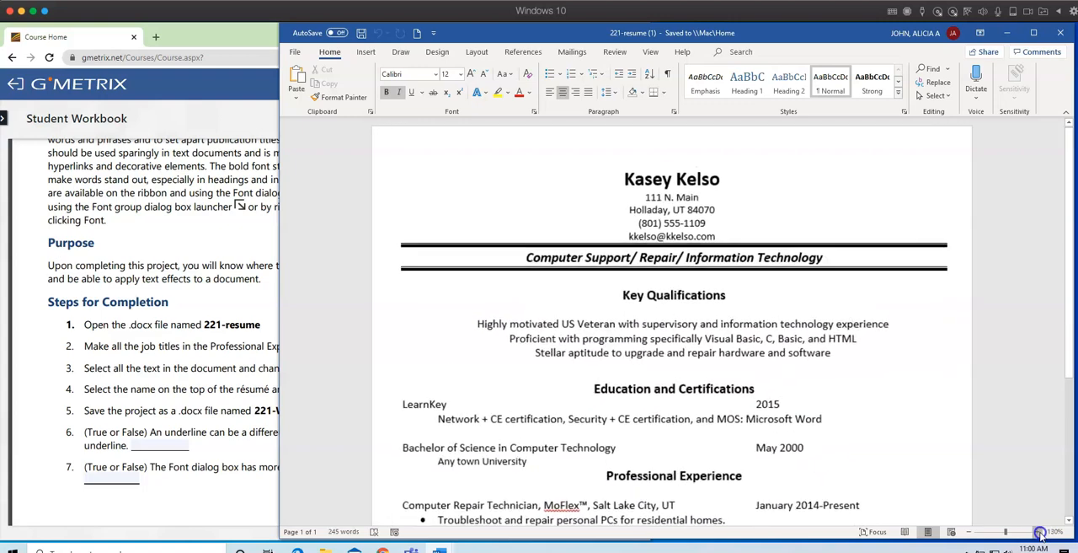
{"action": "left_click", "coordinate": [1041, 532]}
{"action": "left_click", "coordinate": [1040, 531]}
{"action": "left_click", "coordinate": [1040, 532]}
{"action": "left_click", "coordinate": [1040, 532]}
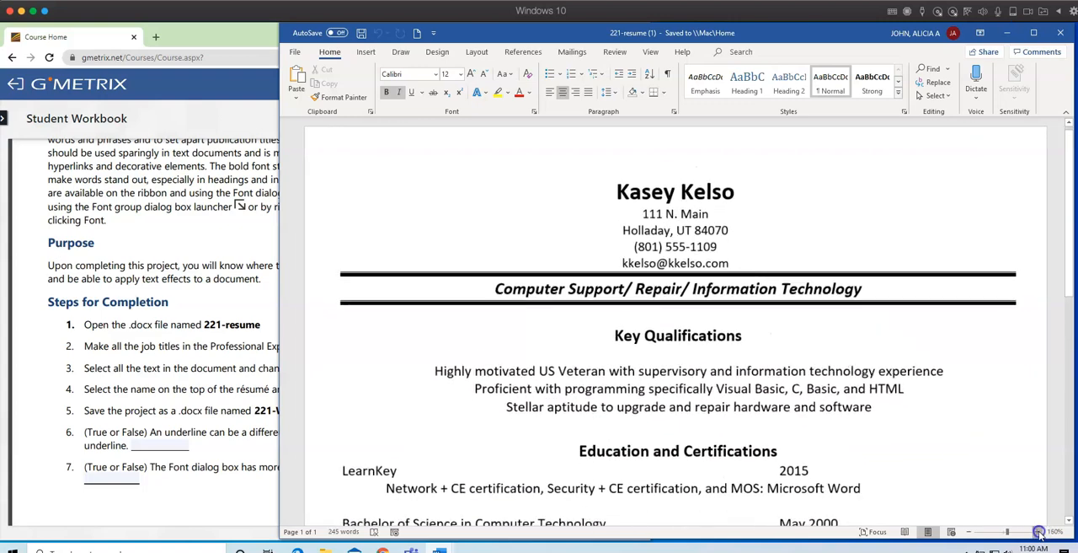
Bold the job title Computer Repair Technician in the résumé's Professional Experience section.
{"action": "scroll", "coordinate": [939, 391], "scroll_direction": "down", "scroll_amount": 2}
{"action": "scroll", "coordinate": [939, 391], "scroll_direction": "down", "scroll_amount": 4}
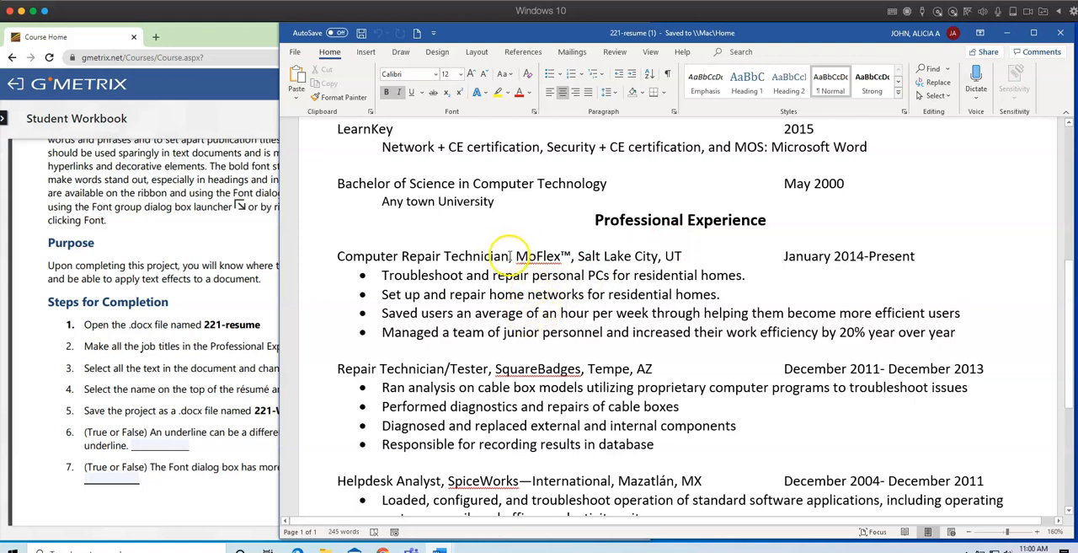
{"action": "left_click_drag", "start_coordinate": [502, 255], "coordinate": [377, 256]}
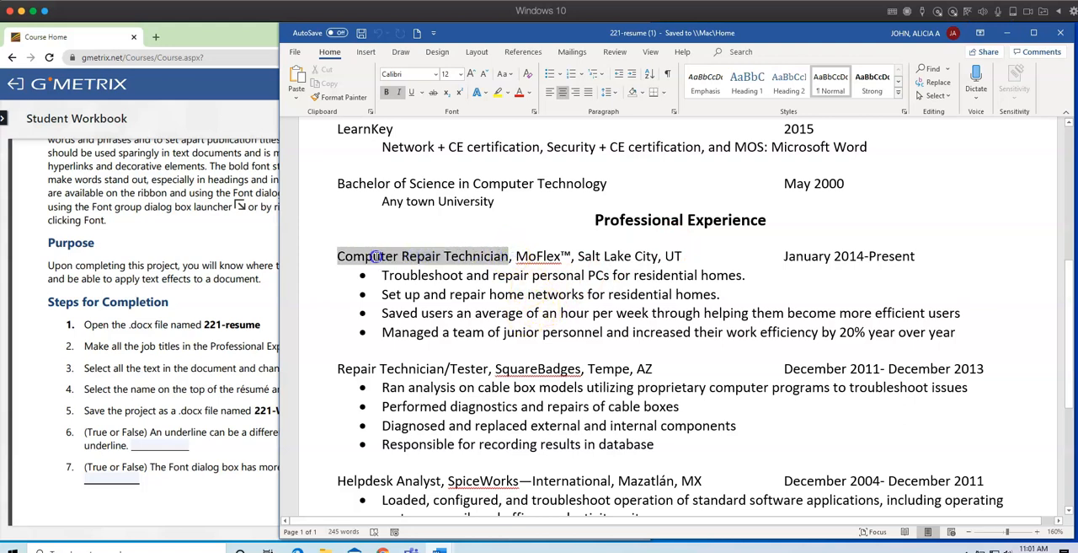
{"action": "left_click", "coordinate": [387, 93]}
Bold the job title Repair Technician/Tester in the SquareBadges entry.
{"action": "scroll", "coordinate": [560, 317], "scroll_direction": "down", "scroll_amount": 1}
{"action": "scroll", "coordinate": [556, 313], "scroll_direction": "down", "scroll_amount": 3}
{"action": "scroll", "coordinate": [495, 227], "scroll_direction": "up", "scroll_amount": 2}
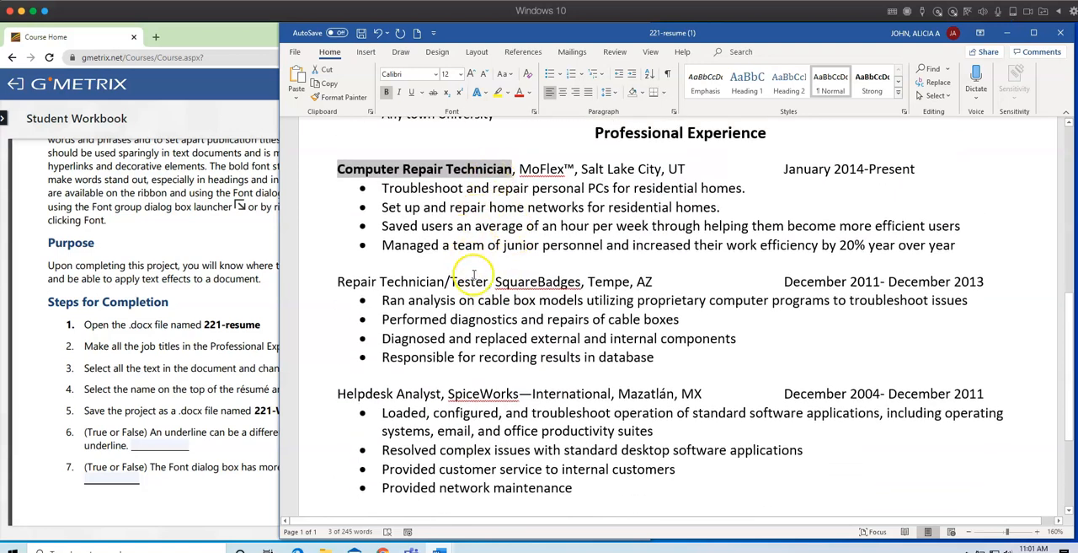
{"action": "left_click_drag", "start_coordinate": [489, 281], "coordinate": [337, 282]}
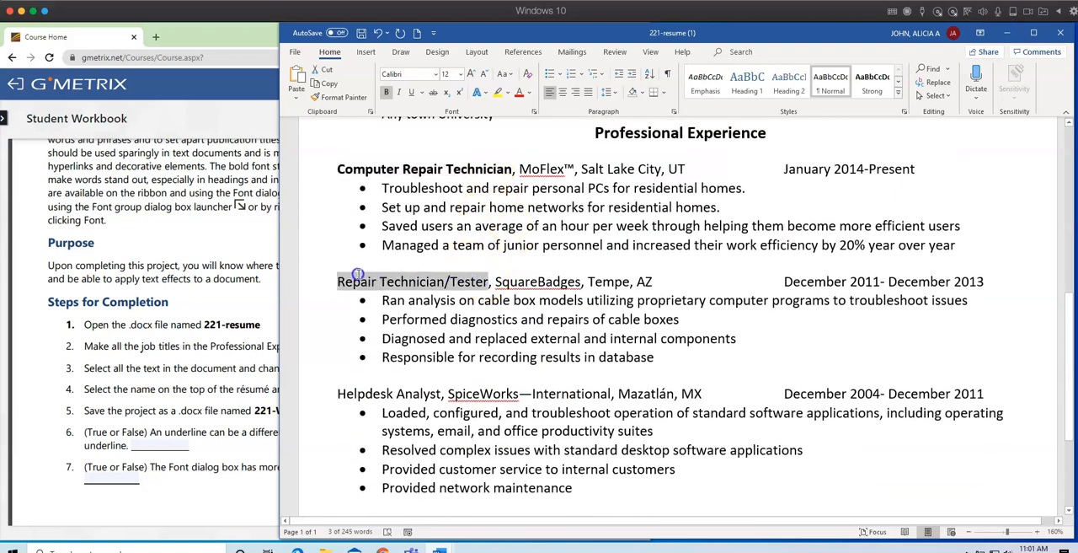
{"action": "left_click", "coordinate": [387, 92]}
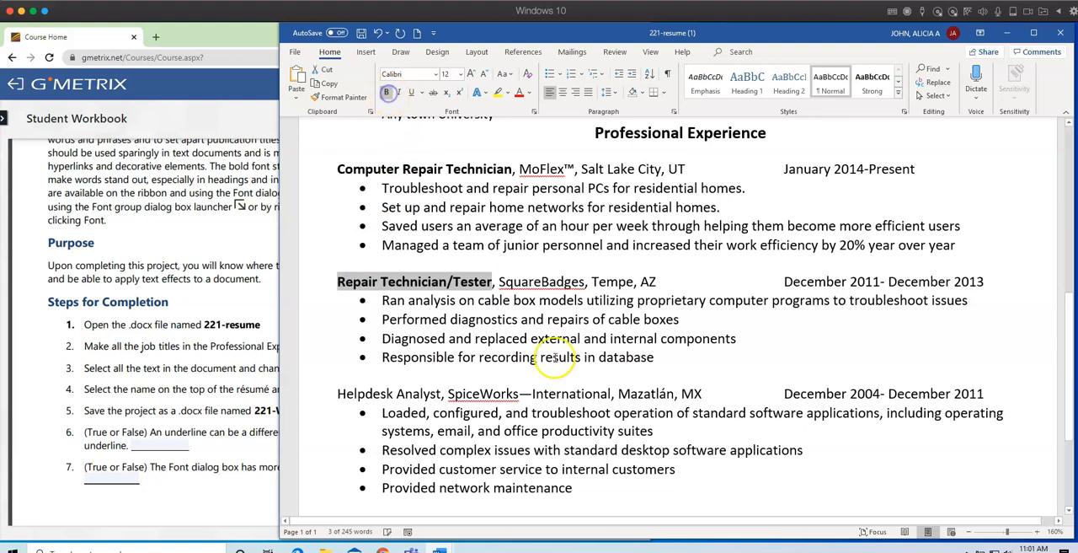
Bold only the job title Helpdesk Analyst in the SpiceWorks entry and review the Professional Experience section.
{"action": "scroll", "coordinate": [553, 371], "scroll_direction": "down", "scroll_amount": 2}
{"action": "scroll", "coordinate": [558, 361], "scroll_direction": "down", "scroll_amount": 1}
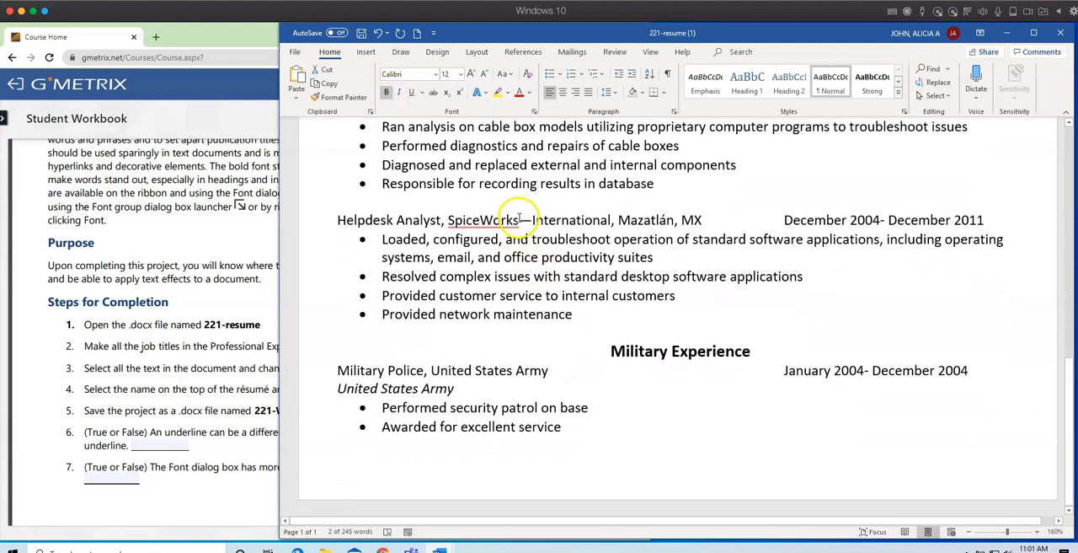
{"action": "left_click_drag", "start_coordinate": [481, 218], "coordinate": [381, 219]}
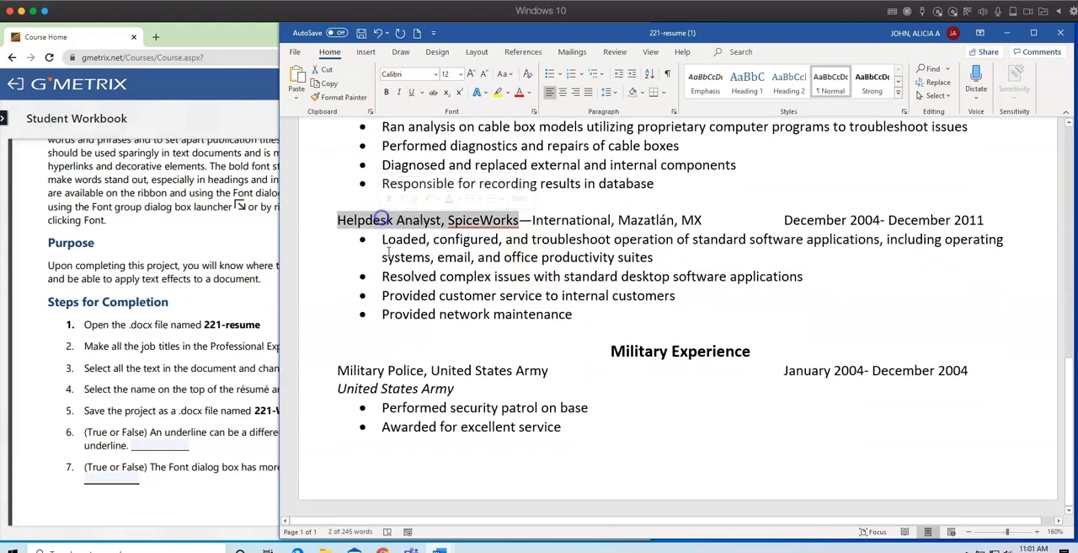
{"action": "left_click", "coordinate": [529, 261]}
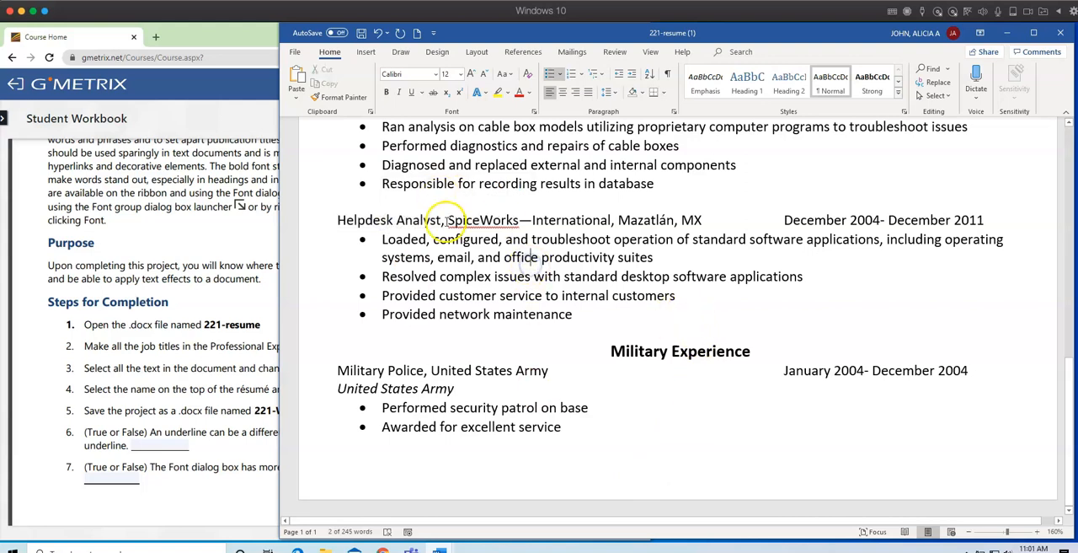
{"action": "left_click_drag", "start_coordinate": [375, 216], "coordinate": [344, 214]}
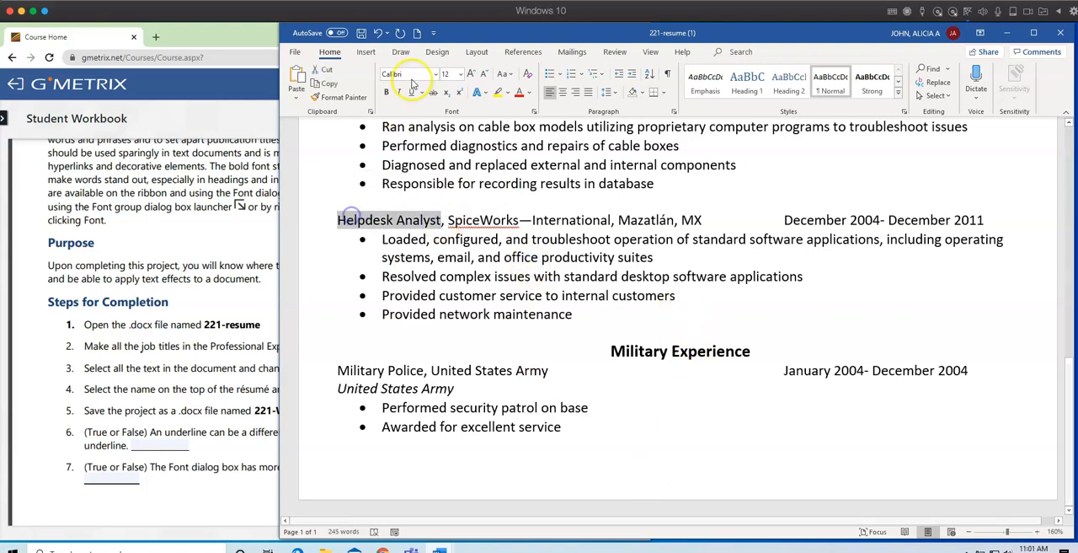
{"action": "left_click", "coordinate": [387, 92]}
{"action": "scroll", "coordinate": [498, 258], "scroll_direction": "up", "scroll_amount": 4}
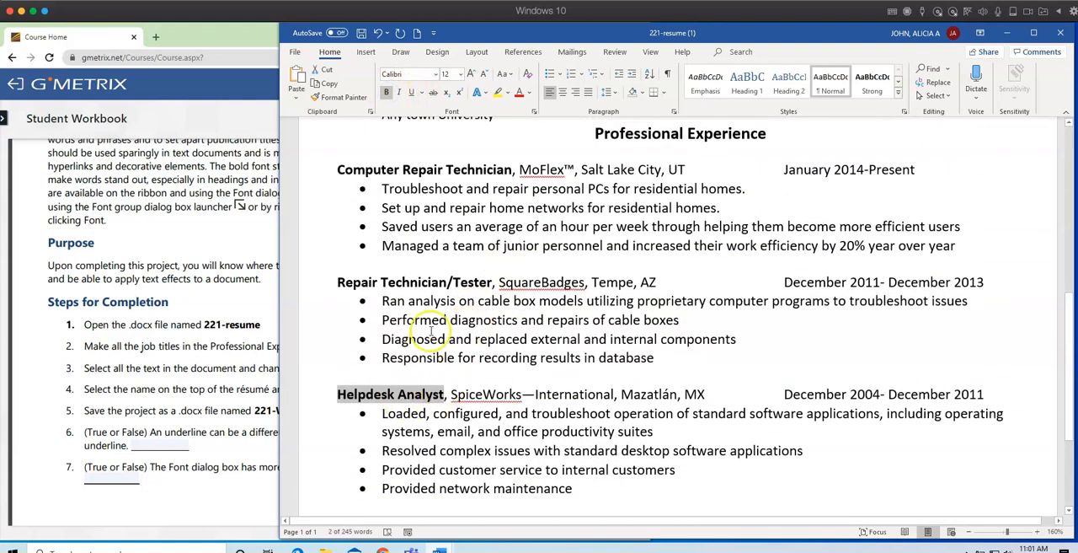
{"action": "scroll", "coordinate": [733, 315], "scroll_direction": "down", "scroll_amount": 3}
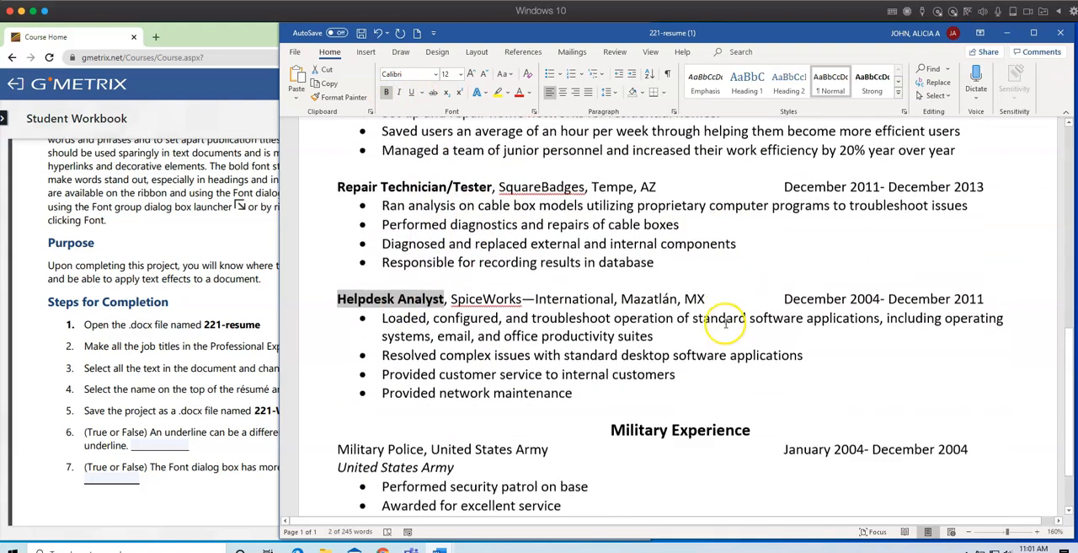
{"action": "scroll", "coordinate": [713, 306], "scroll_direction": "up", "scroll_amount": 4}
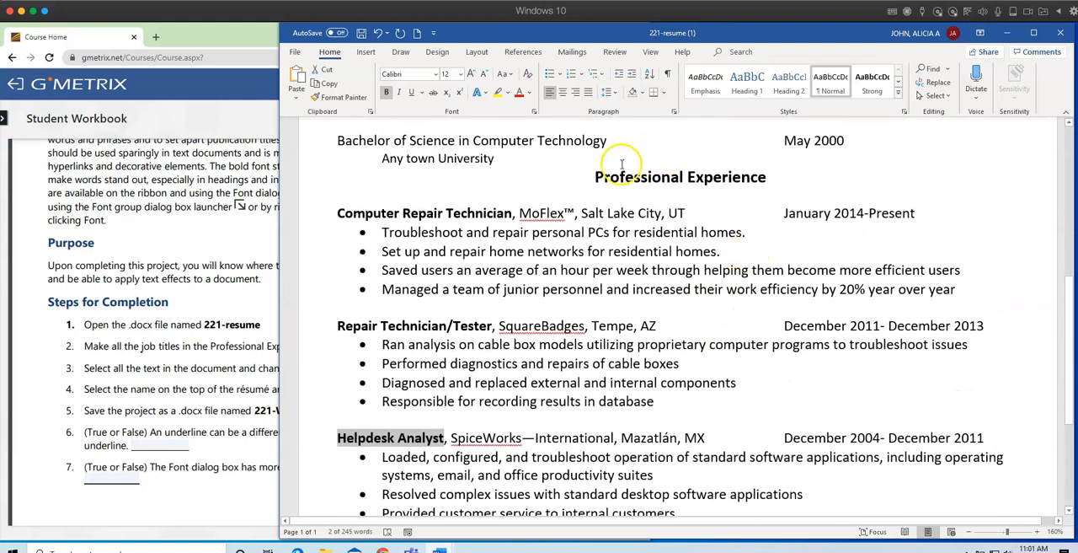
Check step 2 in the workbook and italicize the time periods of all three Professional Experience jobs.
{"action": "left_click", "coordinate": [181, 377]}
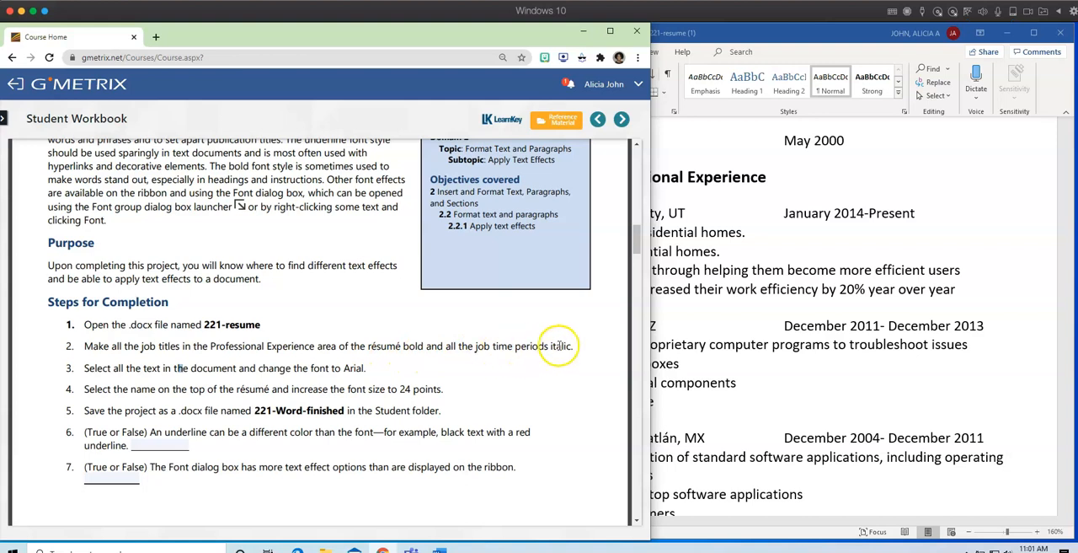
{"action": "left_click", "coordinate": [744, 306]}
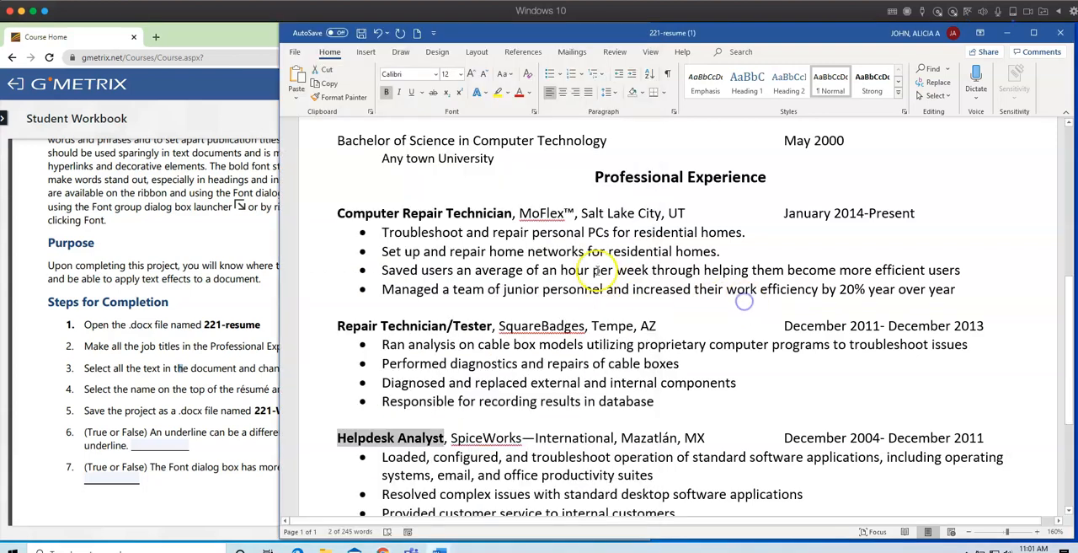
{"action": "left_click_drag", "start_coordinate": [784, 213], "coordinate": [899, 214]}
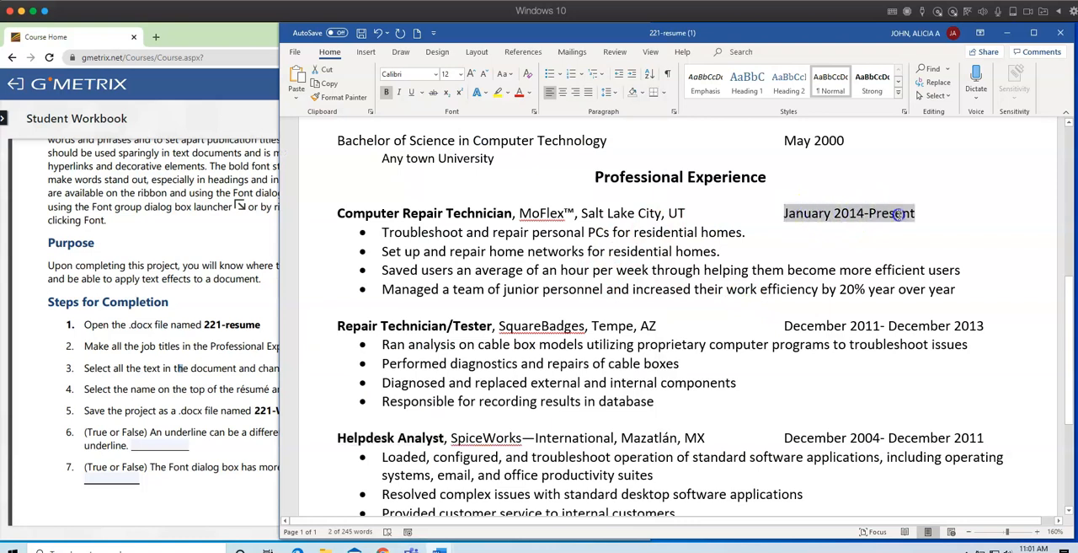
{"action": "left_click", "coordinate": [401, 96]}
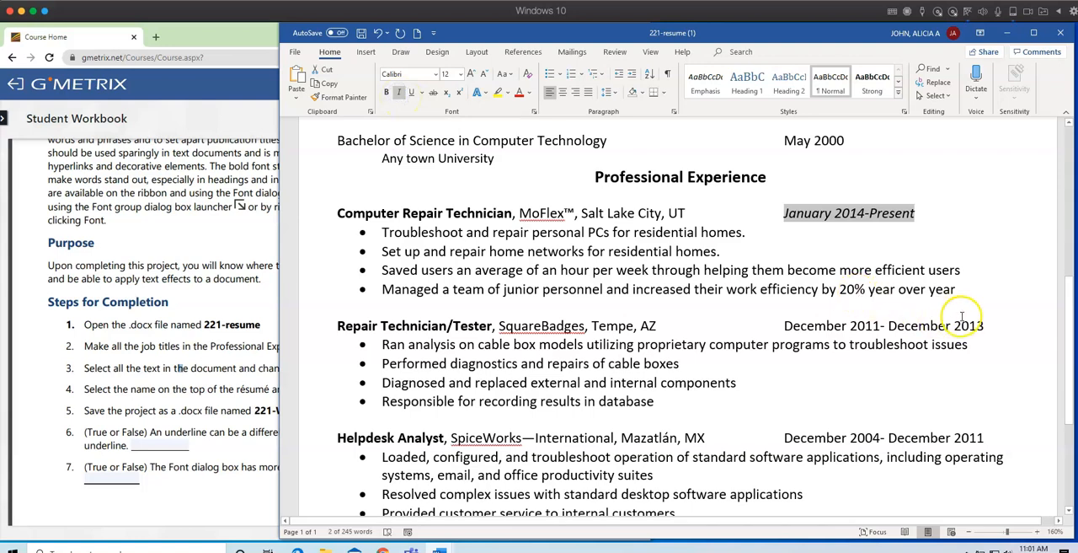
{"action": "left_click_drag", "start_coordinate": [985, 325], "coordinate": [813, 325]}
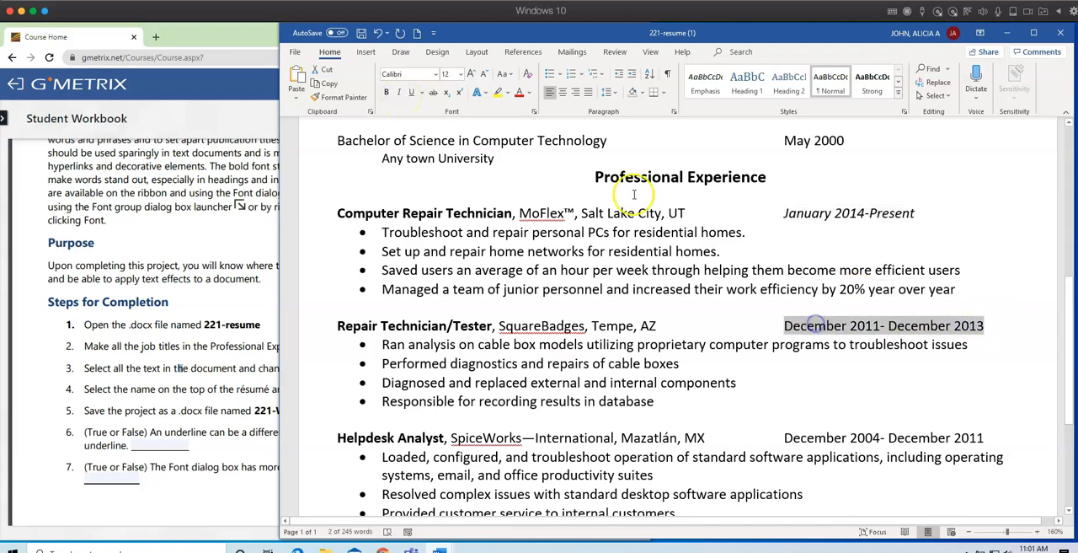
{"action": "left_click", "coordinate": [401, 92]}
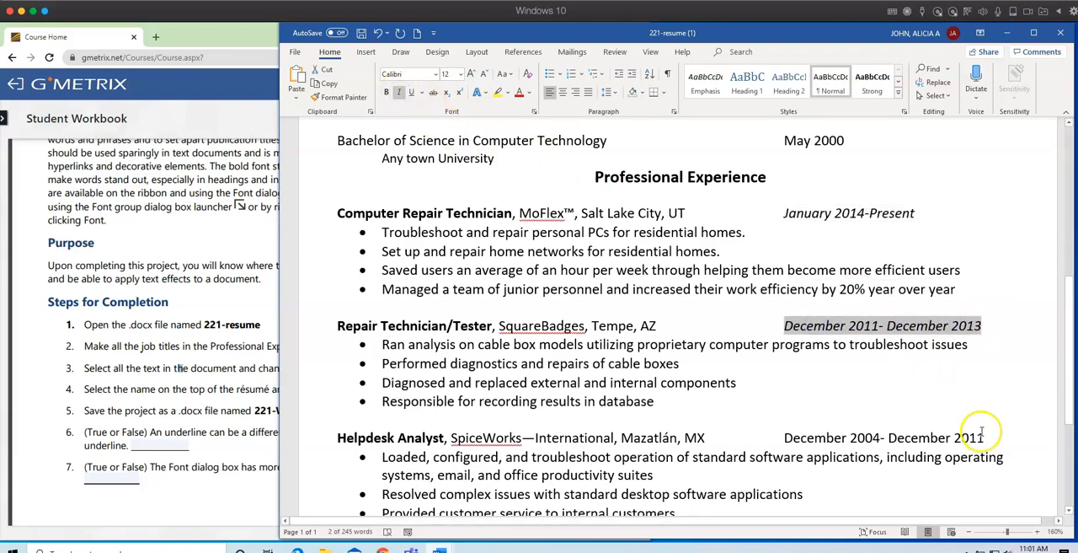
{"action": "left_click_drag", "start_coordinate": [983, 437], "coordinate": [784, 437]}
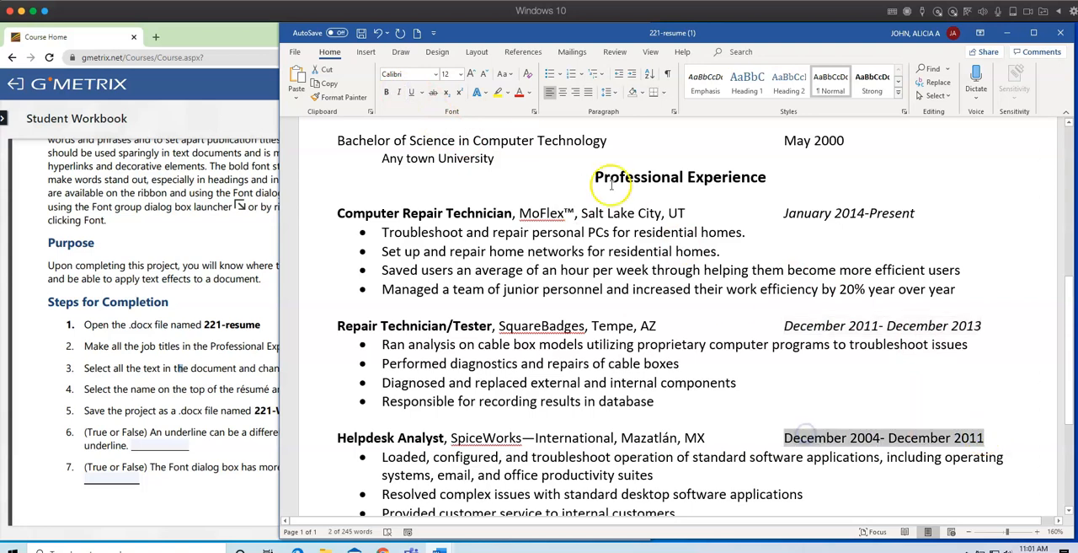
{"action": "left_click", "coordinate": [399, 92]}
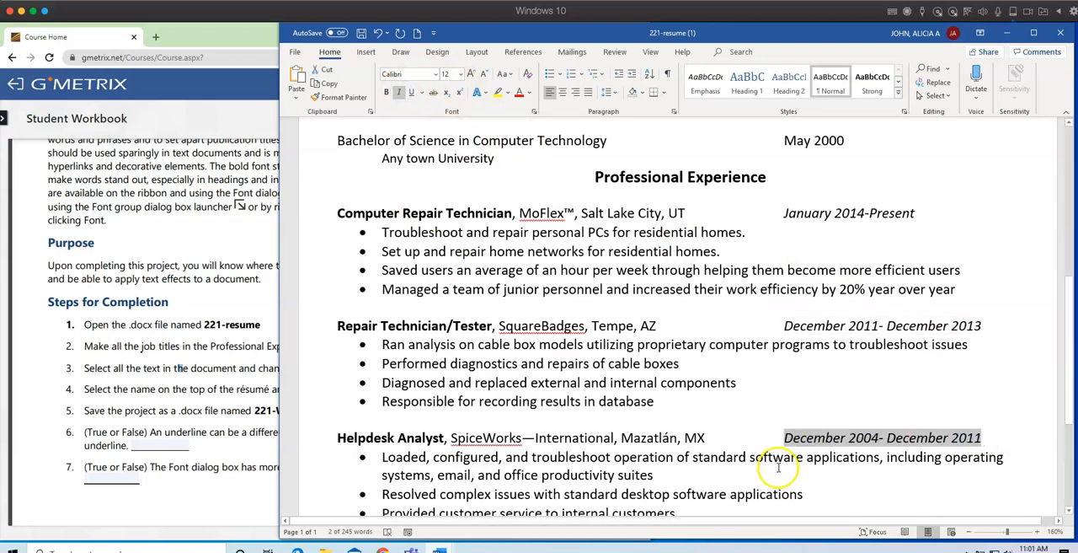
Check step 3 in the workbook and change the font of all the résumé text to Arial.
{"action": "left_click", "coordinate": [115, 364]}
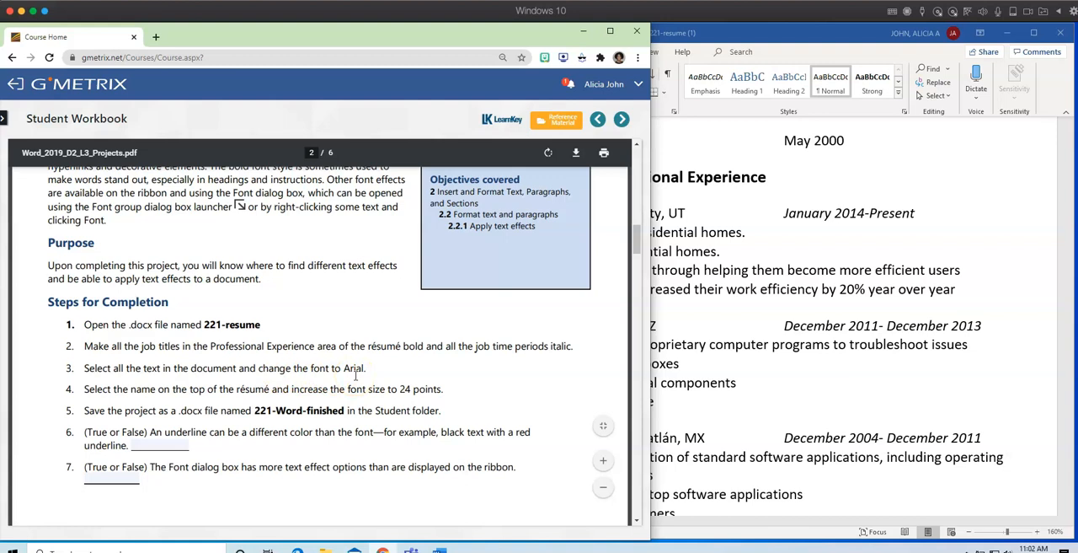
{"action": "left_click", "coordinate": [716, 313]}
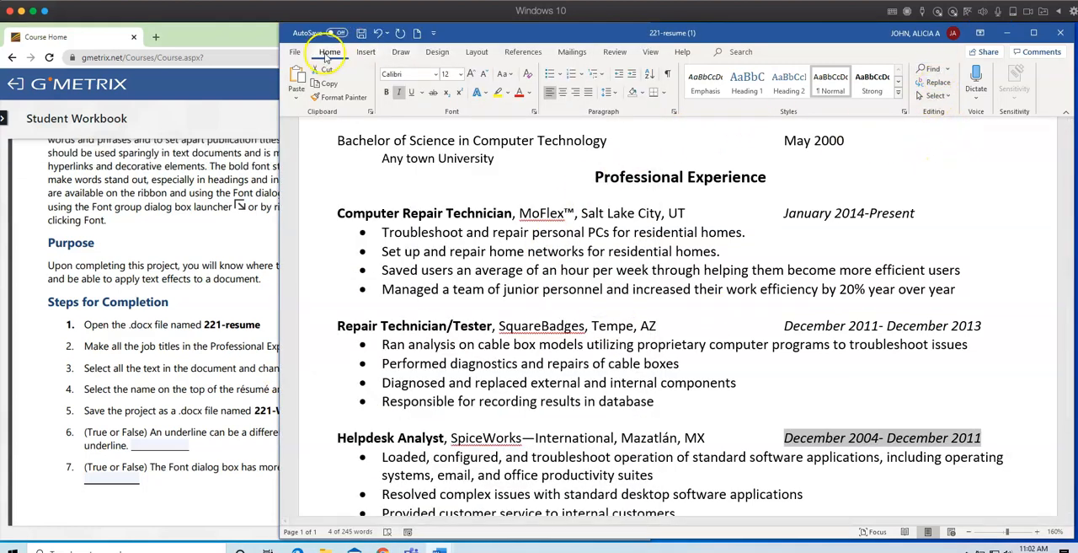
{"action": "left_click", "coordinate": [948, 97]}
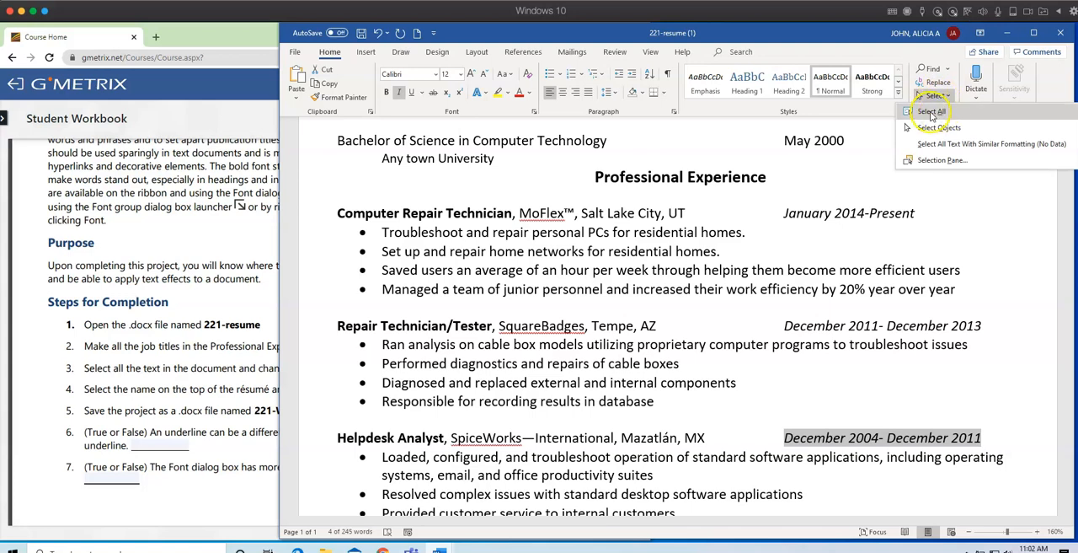
{"action": "left_click", "coordinate": [931, 112]}
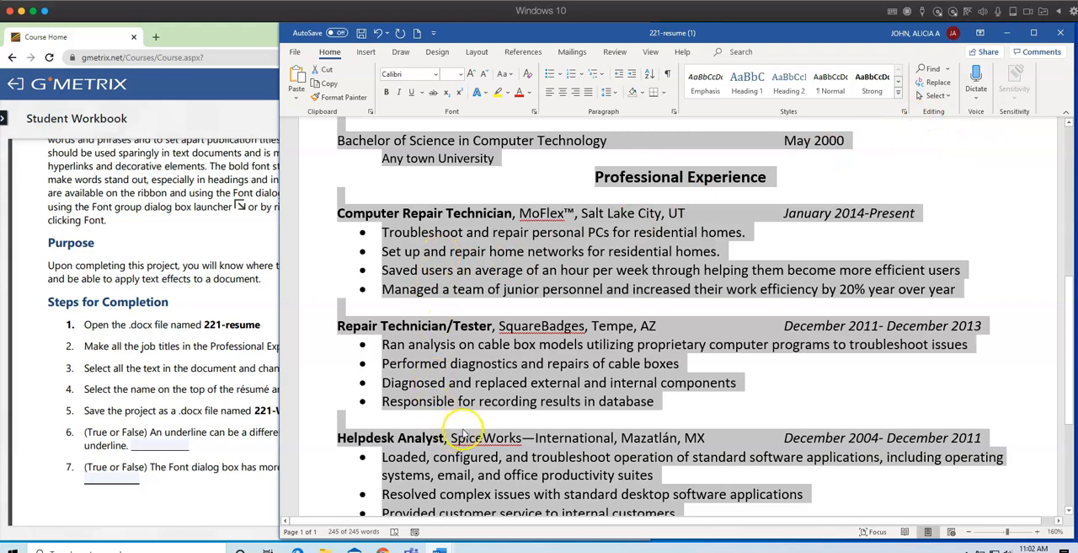
{"action": "left_click", "coordinate": [438, 75]}
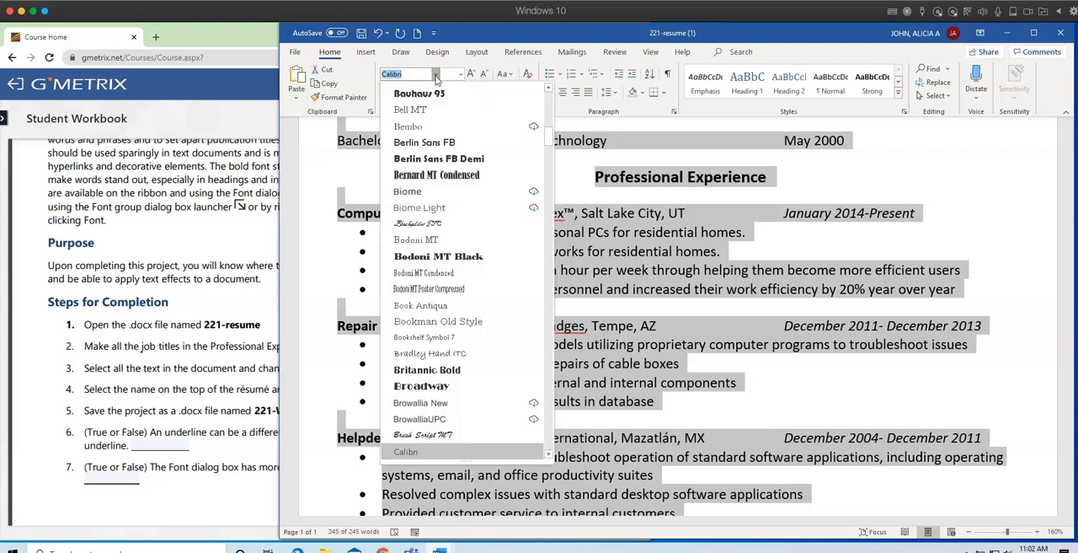
{"action": "scroll", "coordinate": [466, 165], "scroll_direction": "up", "scroll_amount": 7}
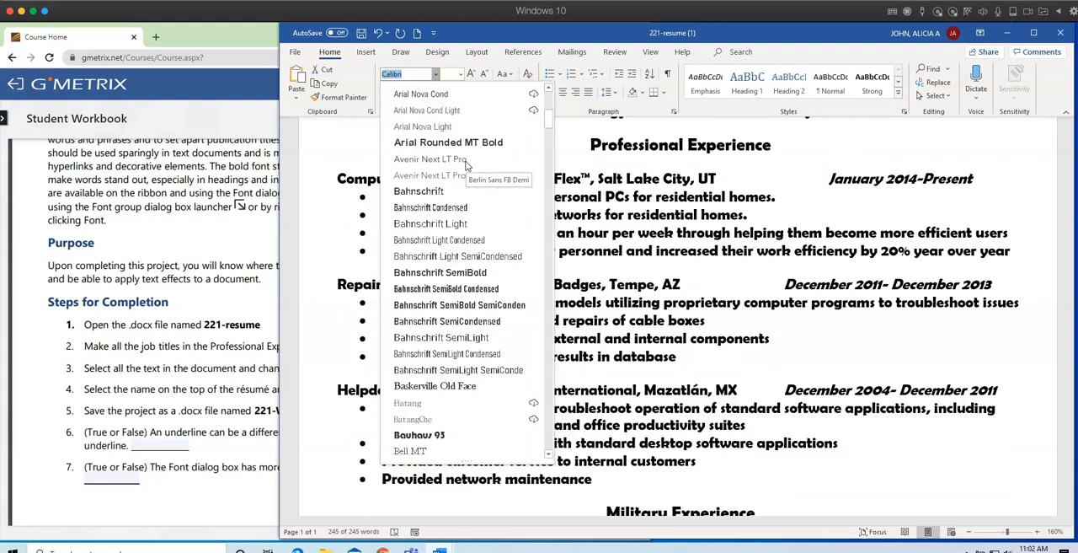
{"action": "scroll", "coordinate": [466, 163], "scroll_direction": "up", "scroll_amount": 3}
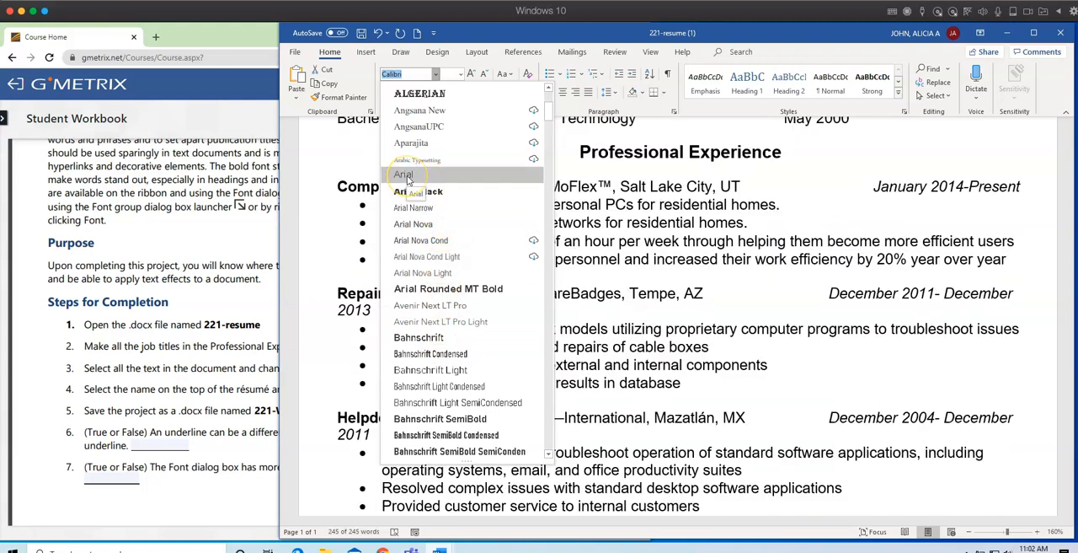
{"action": "left_click", "coordinate": [406, 175]}
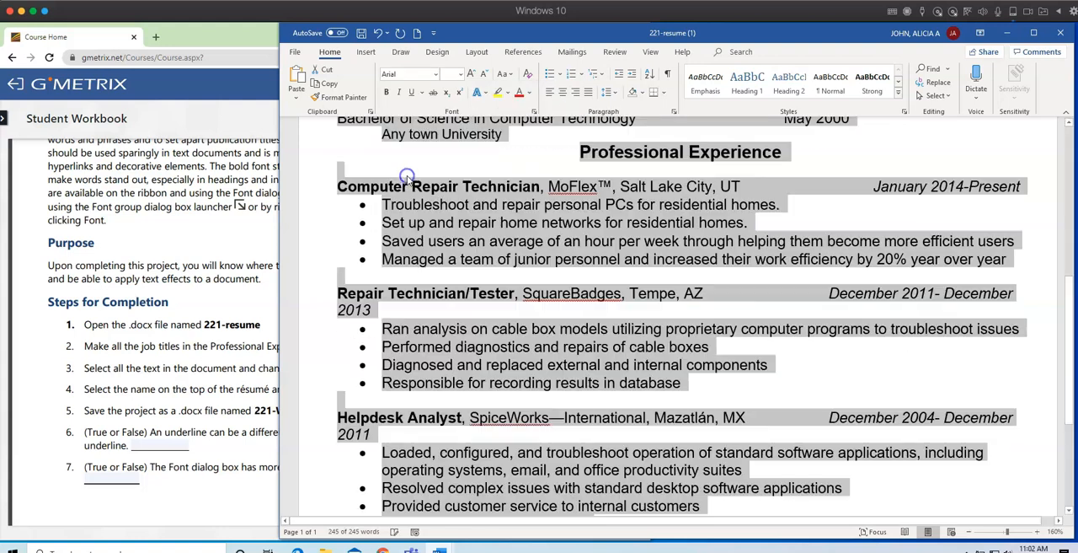
{"action": "left_click", "coordinate": [823, 363]}
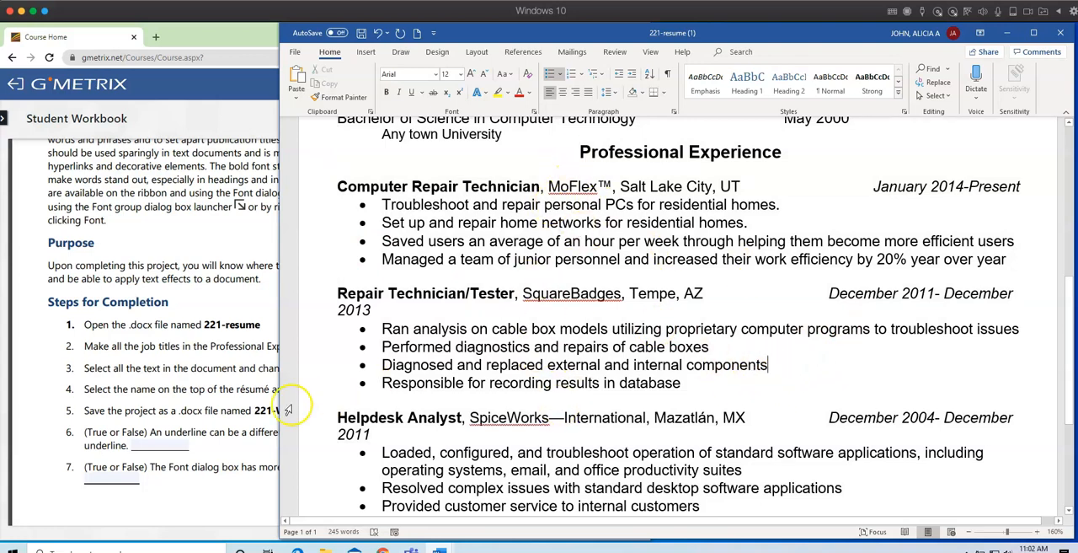
Check step 4 in the workbook and set the name at the top of the résumé to 24 points.
{"action": "left_click", "coordinate": [208, 376]}
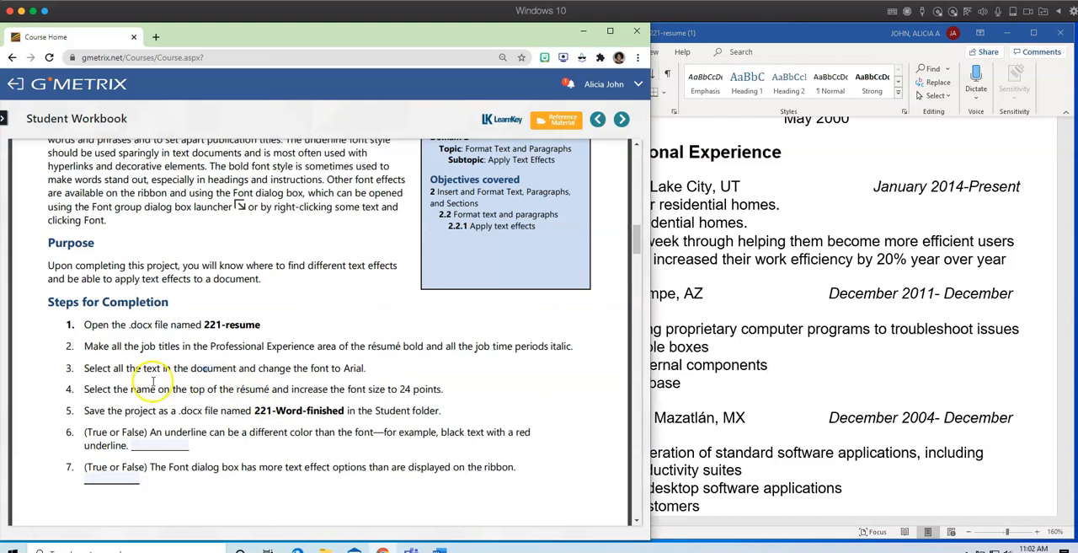
{"action": "scroll", "coordinate": [161, 392], "scroll_direction": "down", "scroll_amount": 3}
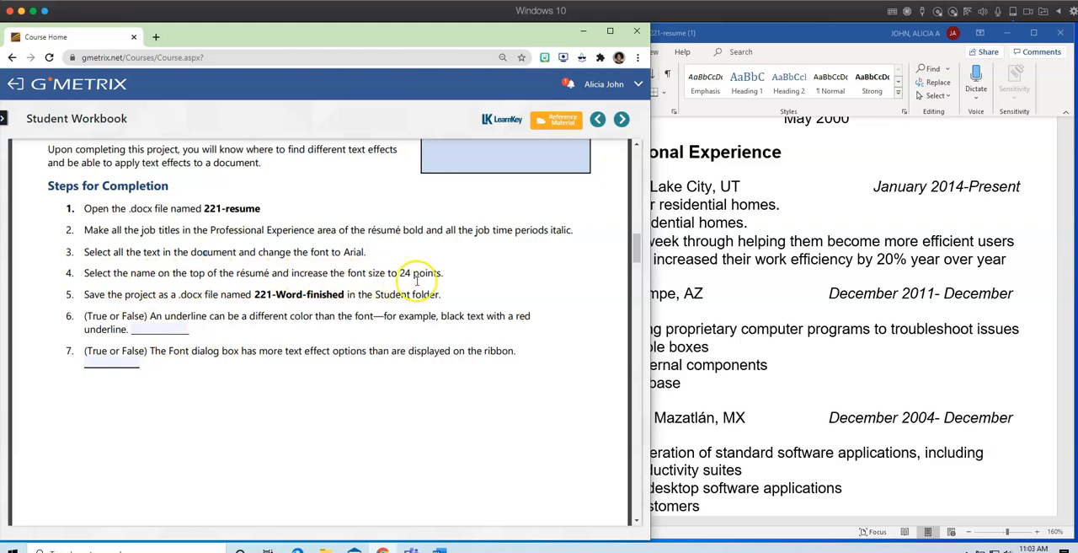
{"action": "left_click", "coordinate": [754, 316]}
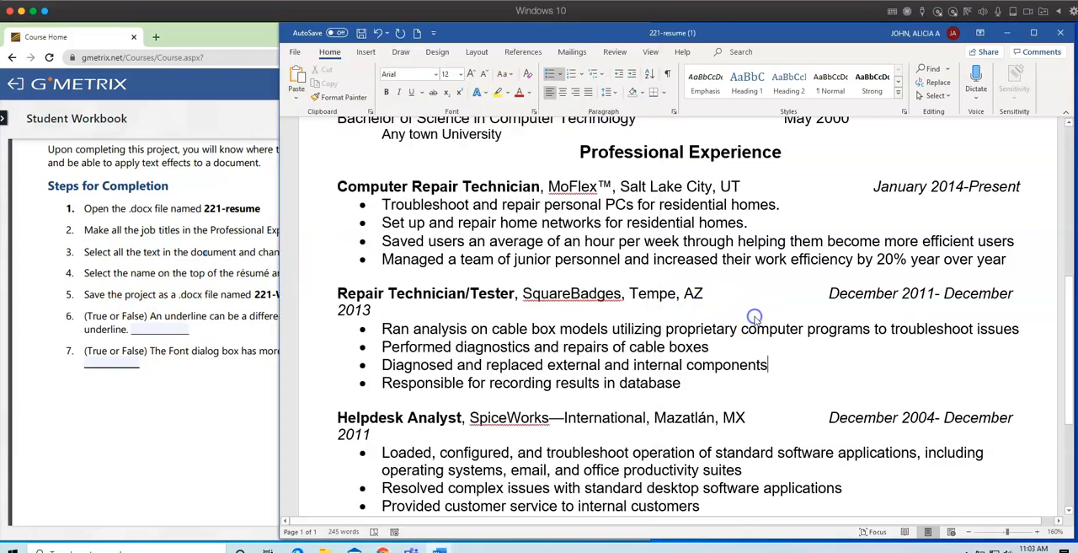
{"action": "scroll", "coordinate": [754, 317], "scroll_direction": "up", "scroll_amount": 8}
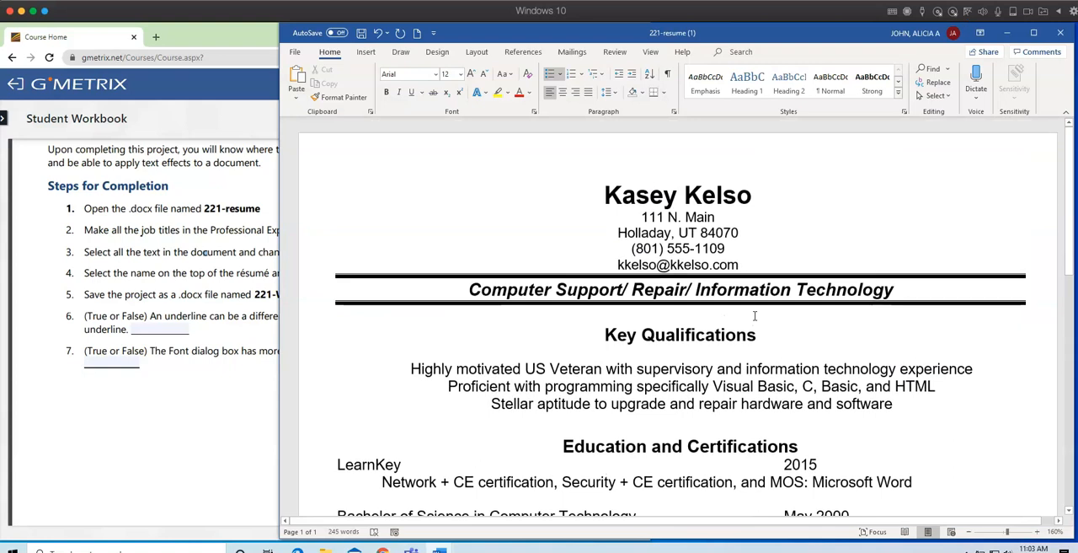
{"action": "left_click_drag", "start_coordinate": [751, 192], "coordinate": [603, 195]}
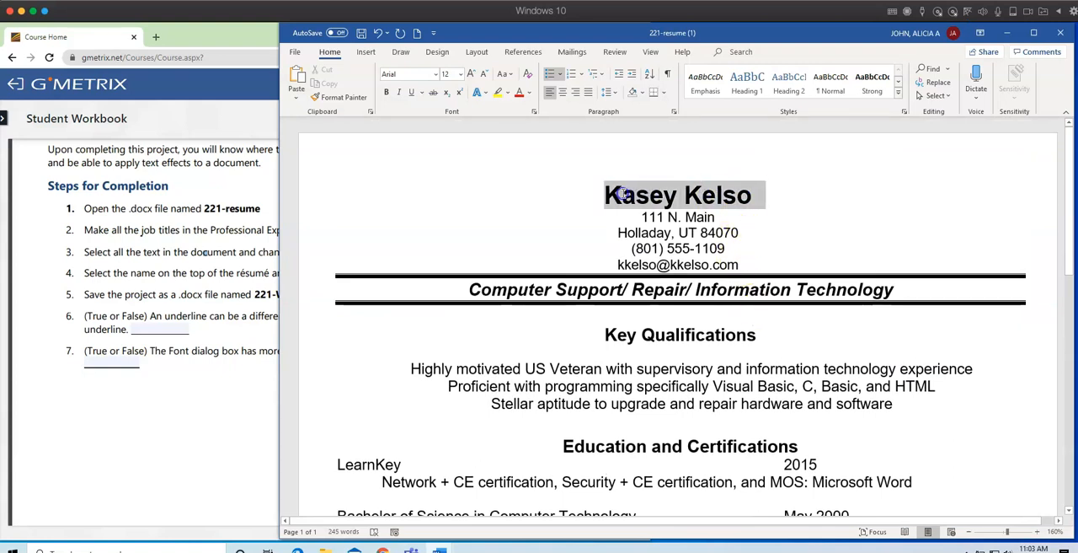
{"action": "left_click", "coordinate": [461, 74]}
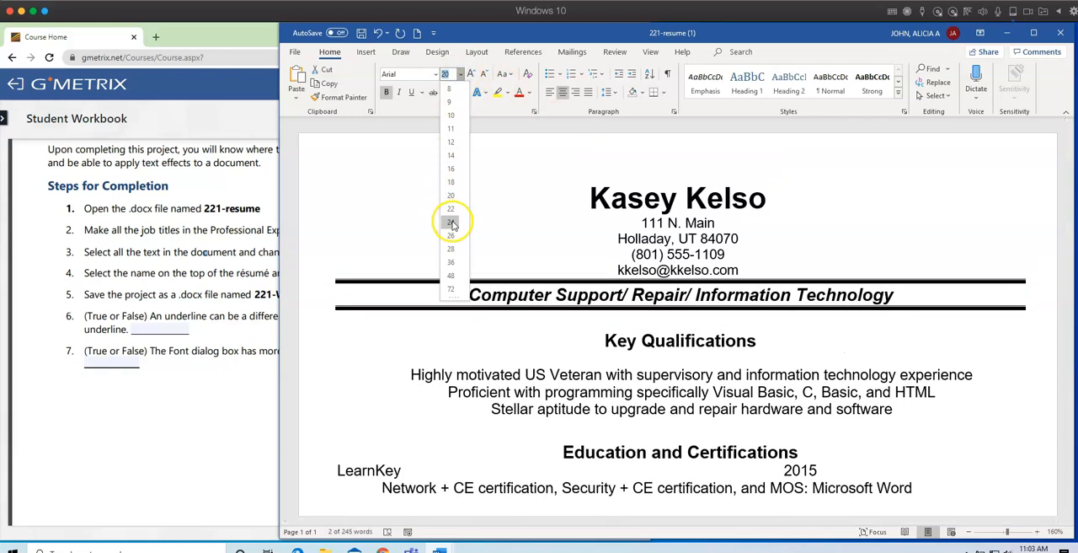
{"action": "left_click", "coordinate": [451, 223]}
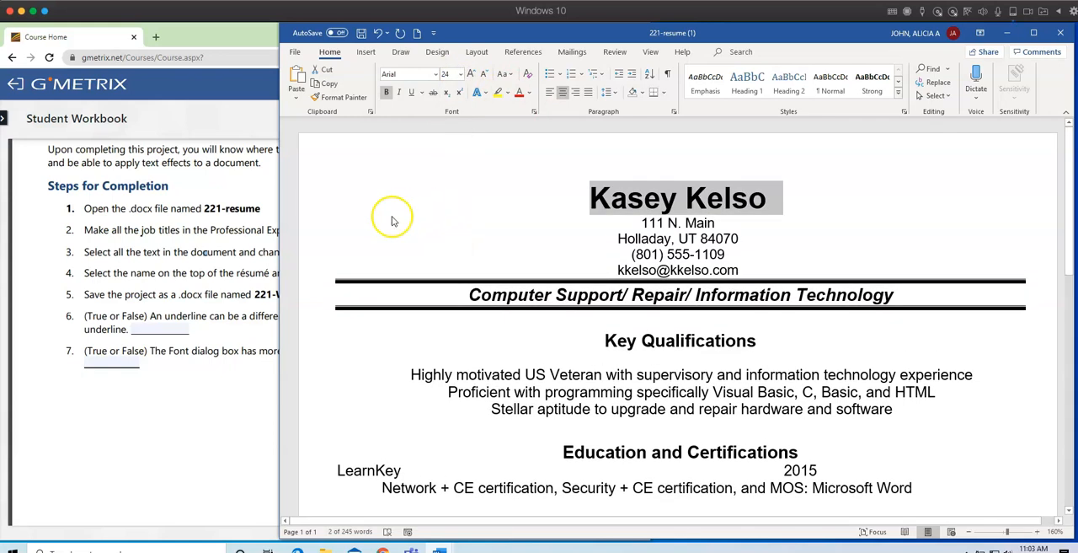
Copy the file name 221-Word-finished from step 5 of the workbook.
{"action": "left_click", "coordinate": [220, 394]}
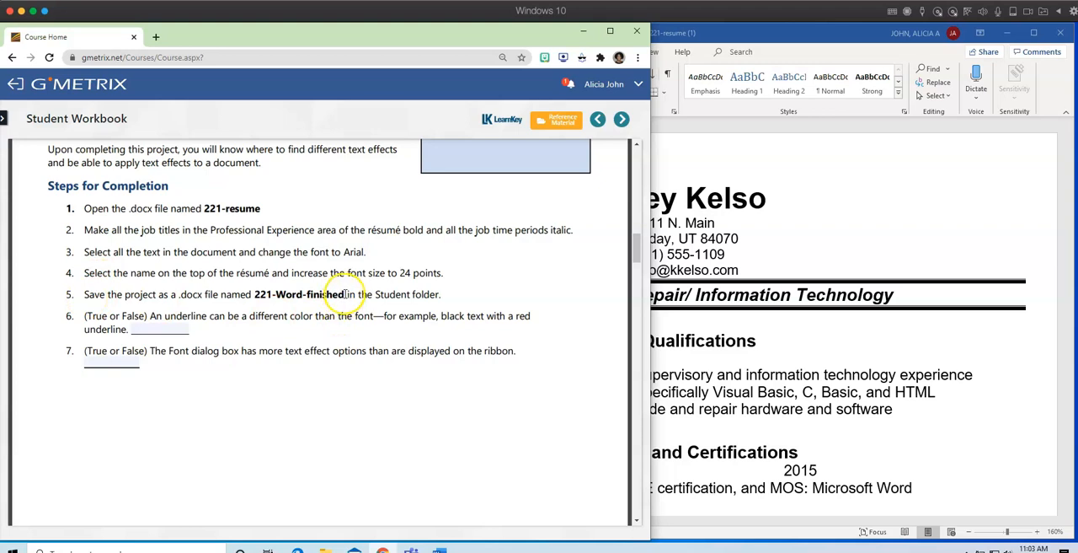
{"action": "right_click", "coordinate": [259, 294]}
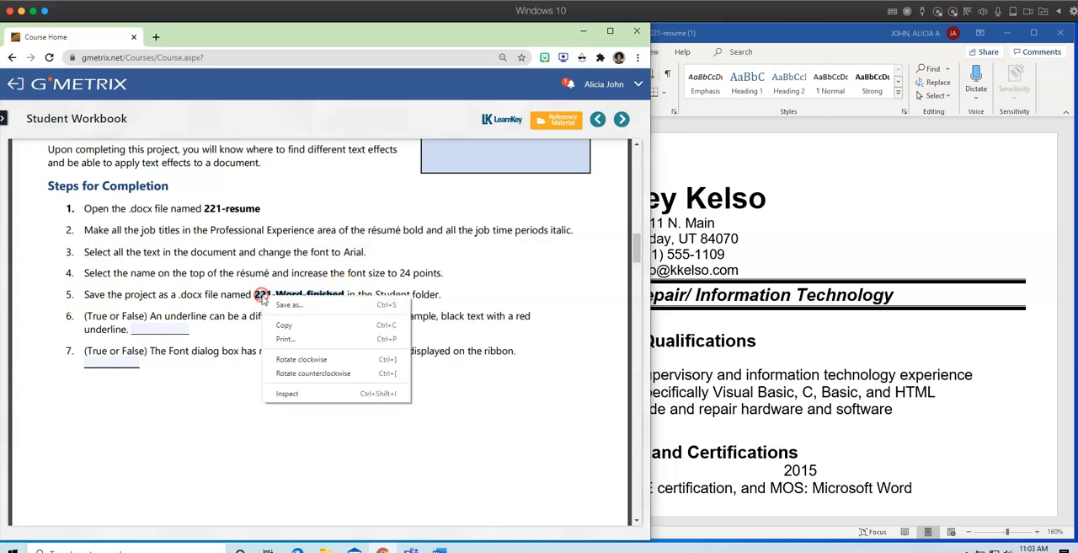
{"action": "left_click", "coordinate": [289, 328]}
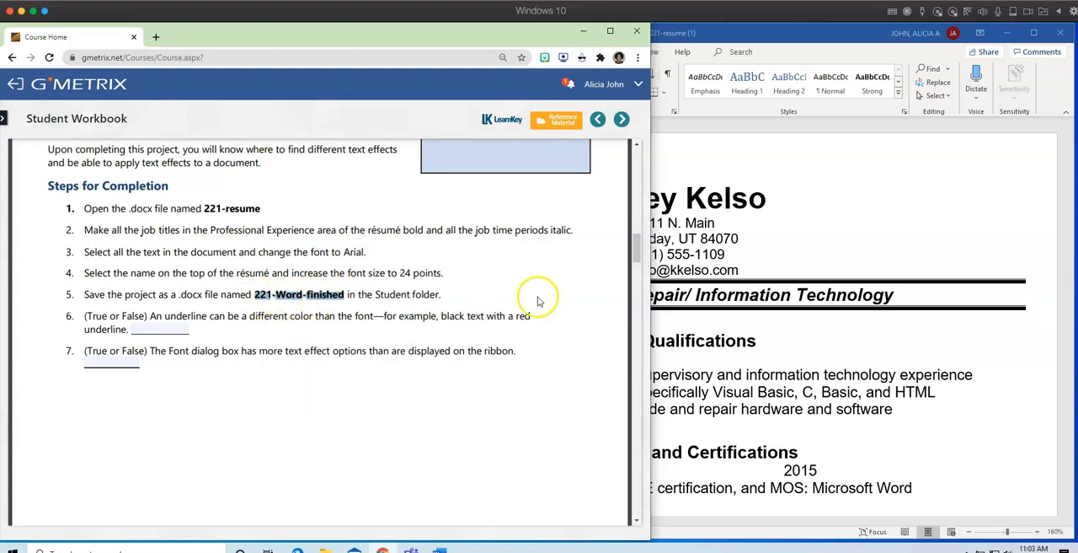
Start saving the résumé as a new file in Documents > Goleman 20-21 > Lesson Plans > Workbook Sample Assignments.
{"action": "left_click", "coordinate": [758, 290]}
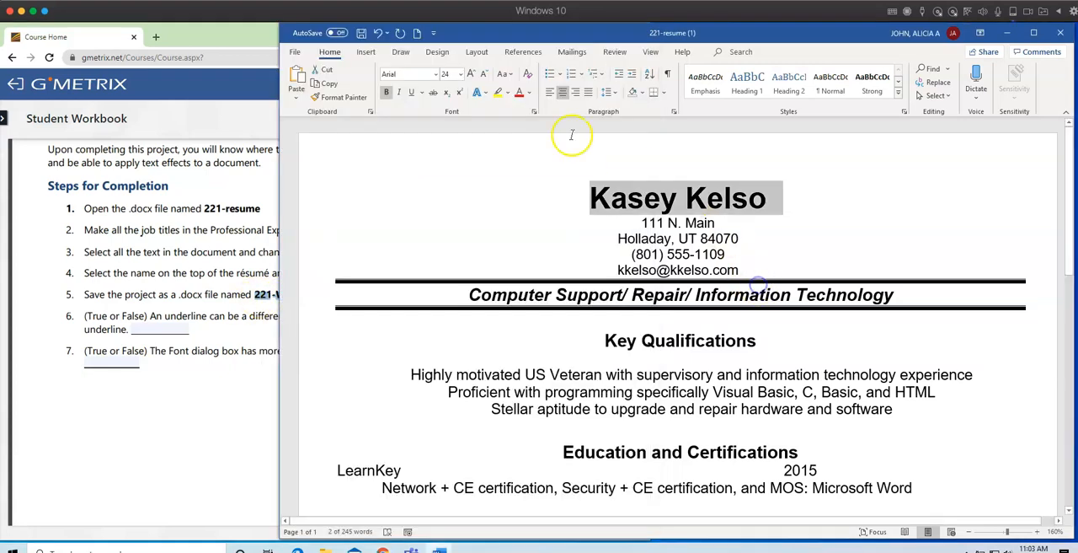
{"action": "left_click", "coordinate": [294, 46]}
{"action": "left_click", "coordinate": [314, 207]}
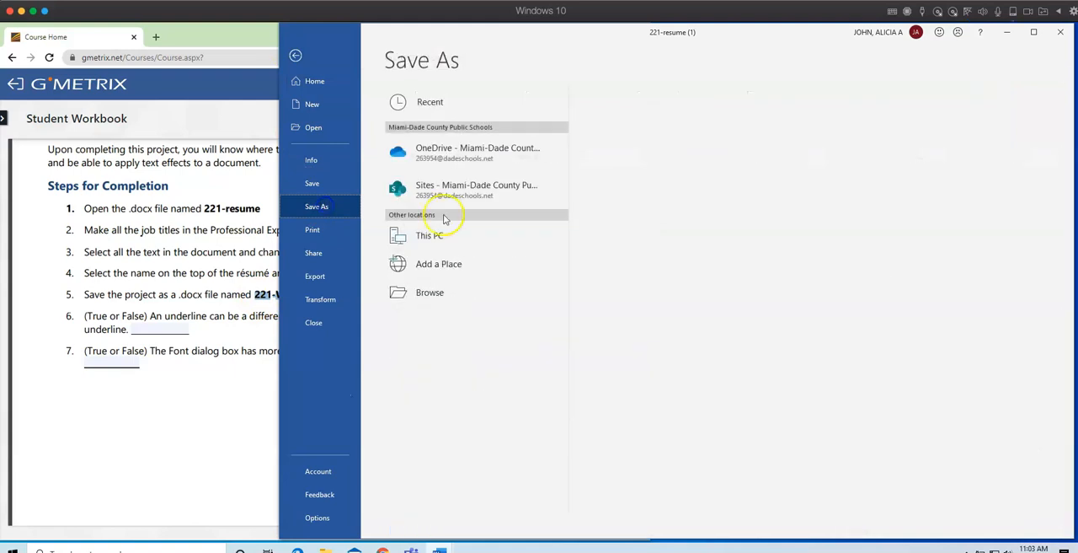
{"action": "left_click", "coordinate": [426, 236]}
{"action": "left_click", "coordinate": [438, 294]}
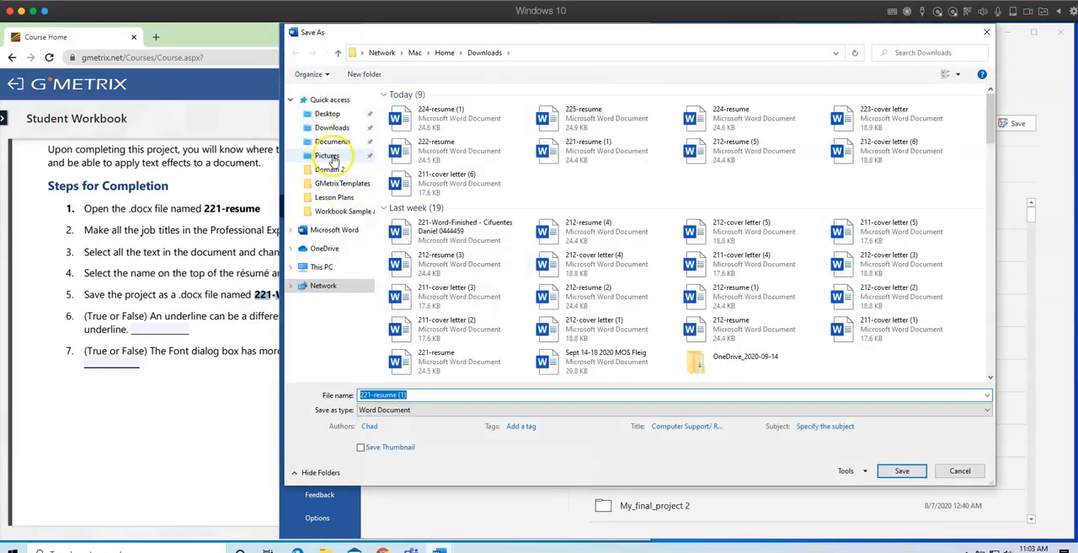
{"action": "left_click", "coordinate": [334, 142]}
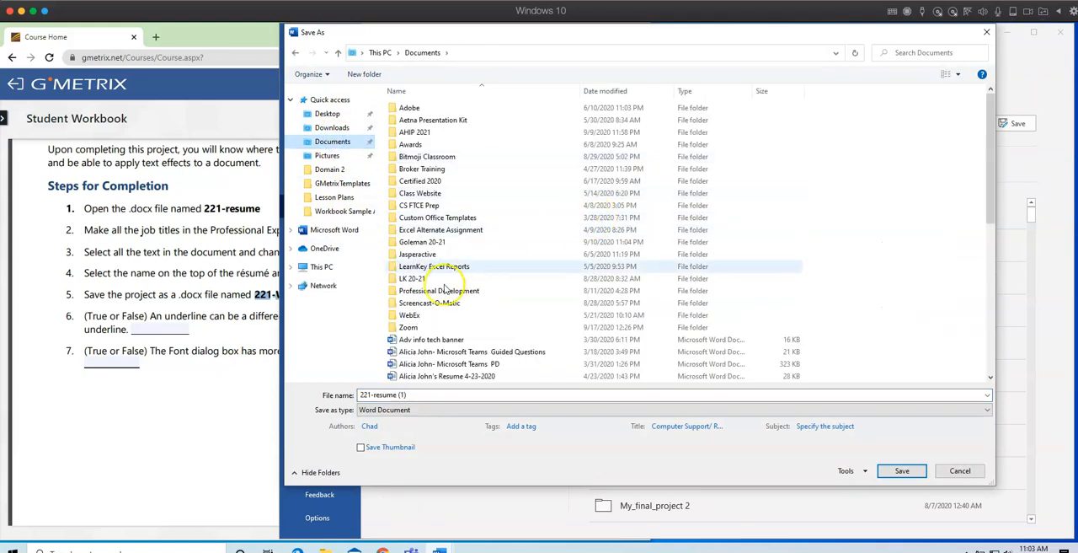
{"action": "double_click", "coordinate": [413, 244]}
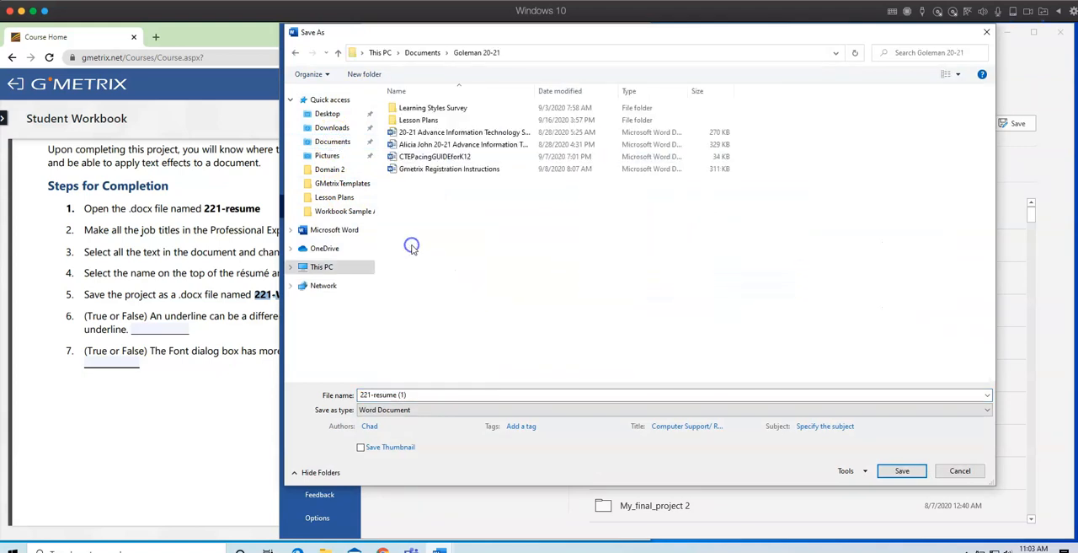
{"action": "double_click", "coordinate": [431, 122]}
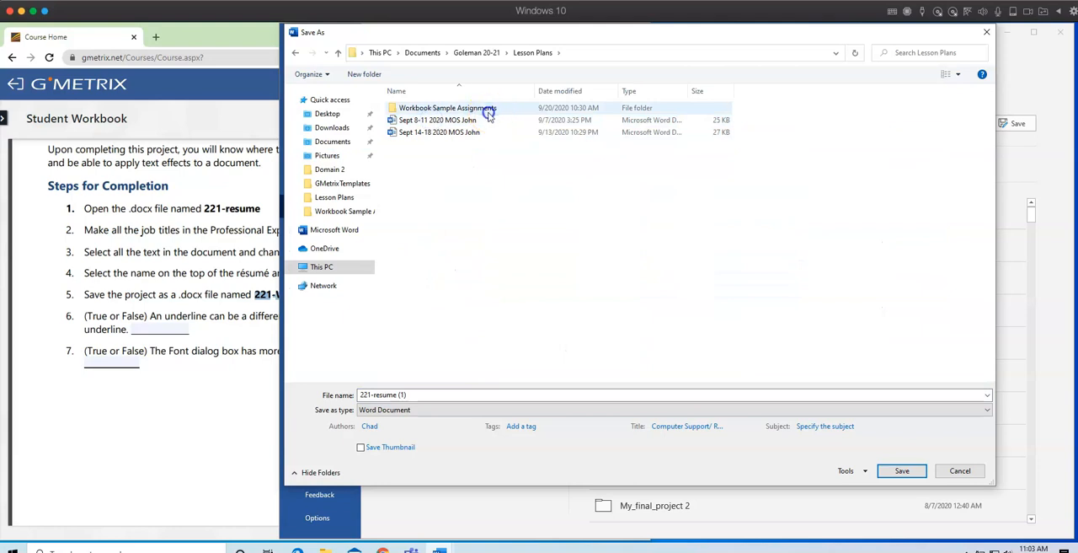
{"action": "double_click", "coordinate": [488, 110]}
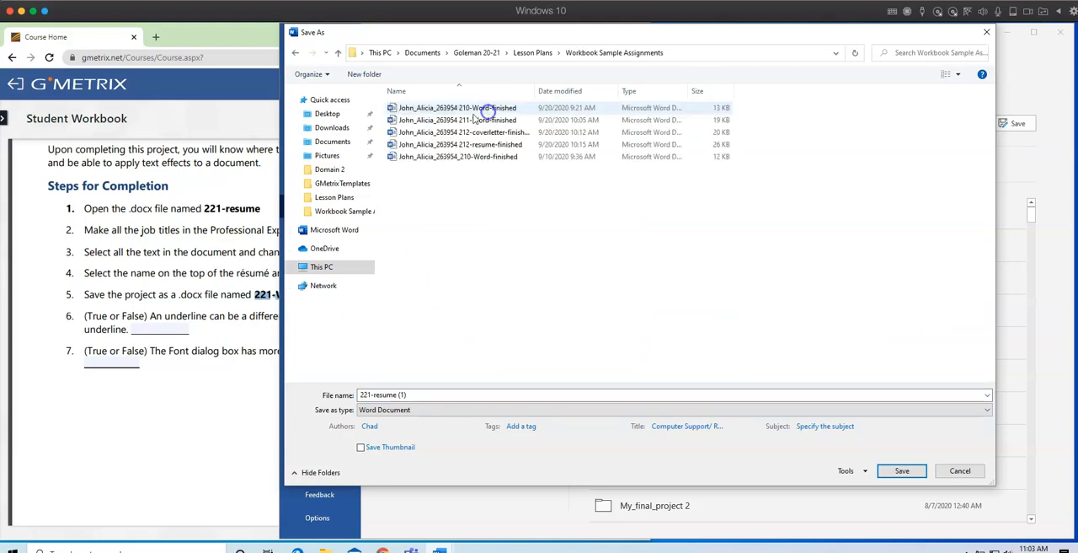
Name the file with the student's name and ID number followed by the copied 221-Word-finished, and save it.
{"action": "triple_click", "coordinate": [417, 394]}
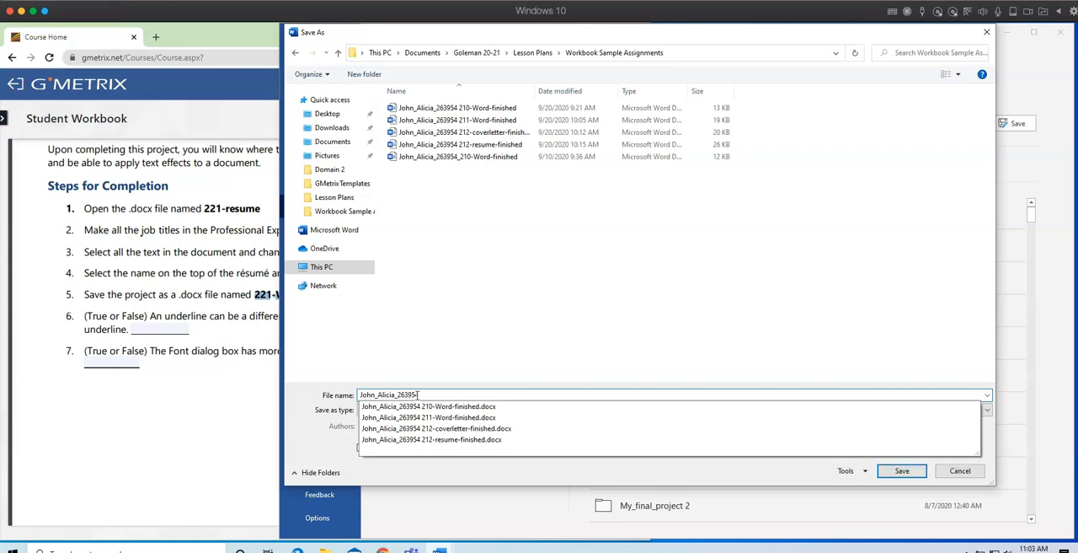
{"action": "right_click", "coordinate": [441, 394]}
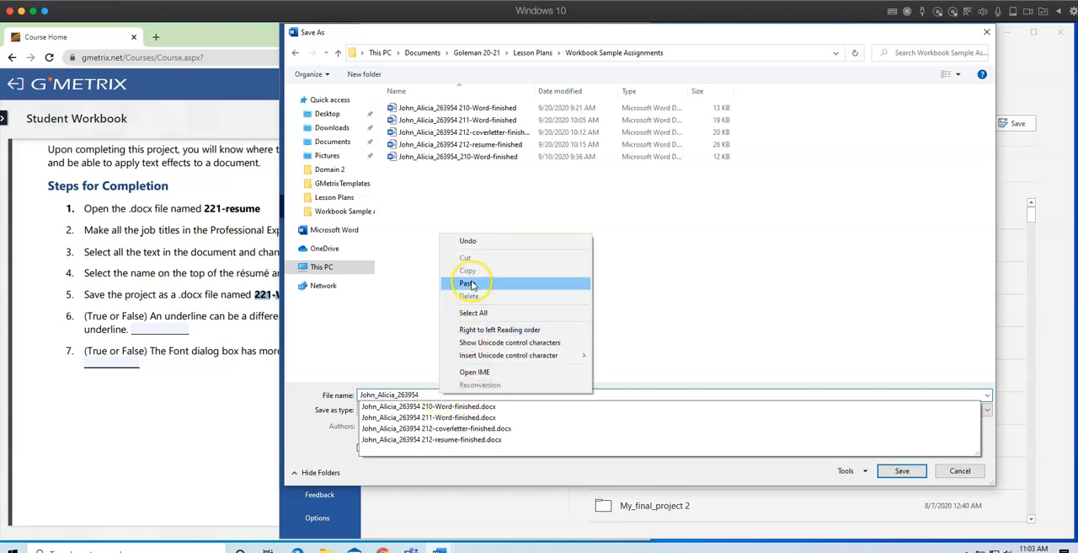
{"action": "left_click", "coordinate": [469, 285]}
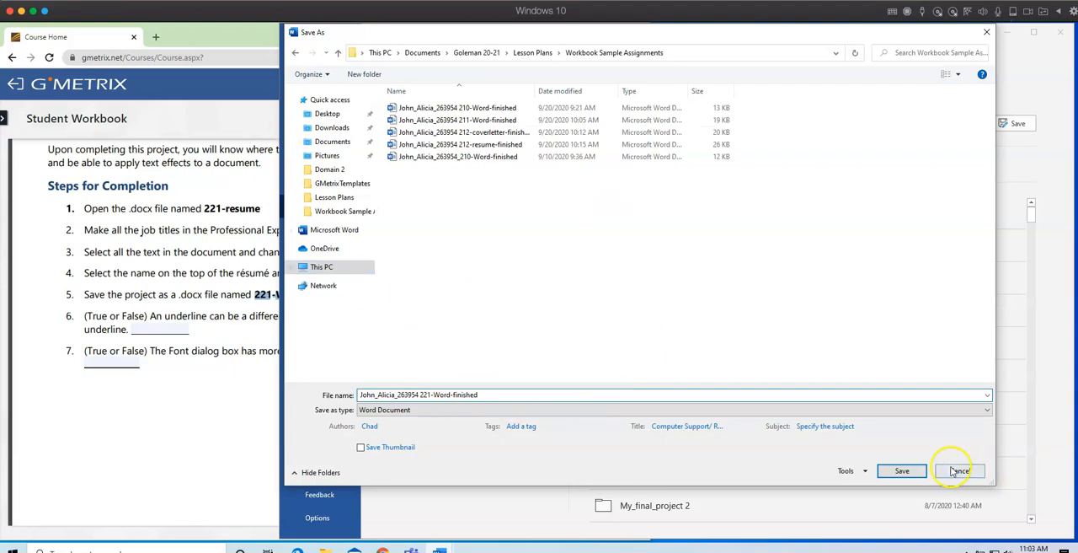
{"action": "left_click", "coordinate": [899, 471]}
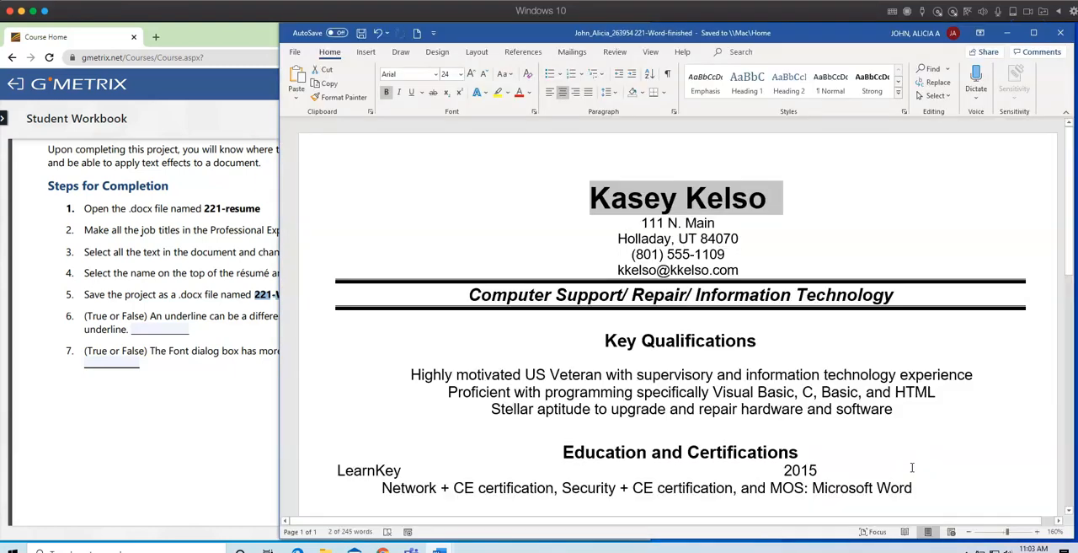
Return to the workbook, review questions 6 and 7, and find the Format Painter project's steps.
{"action": "left_click", "coordinate": [233, 436]}
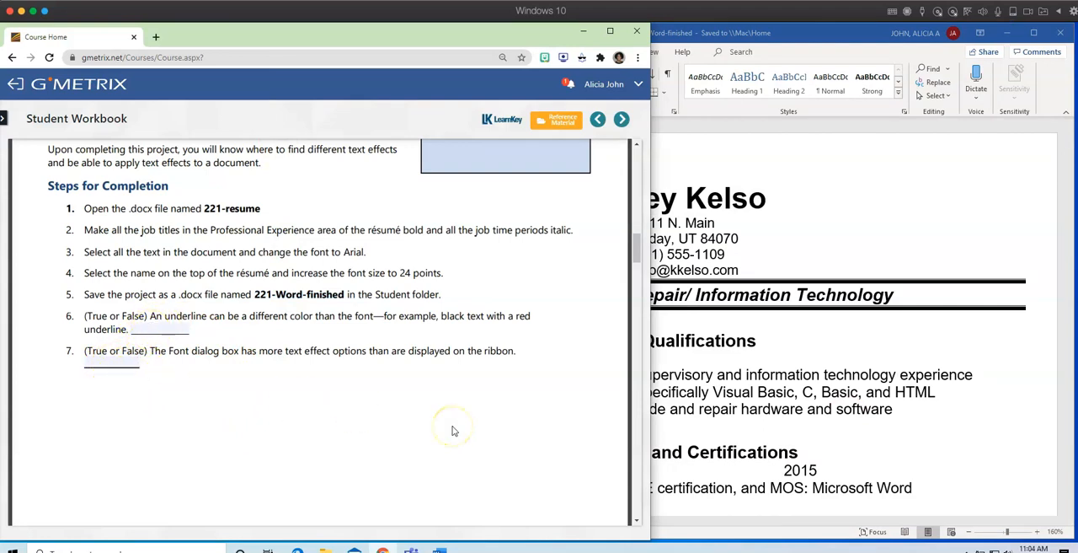
{"action": "scroll", "coordinate": [452, 431], "scroll_direction": "down", "scroll_amount": 5}
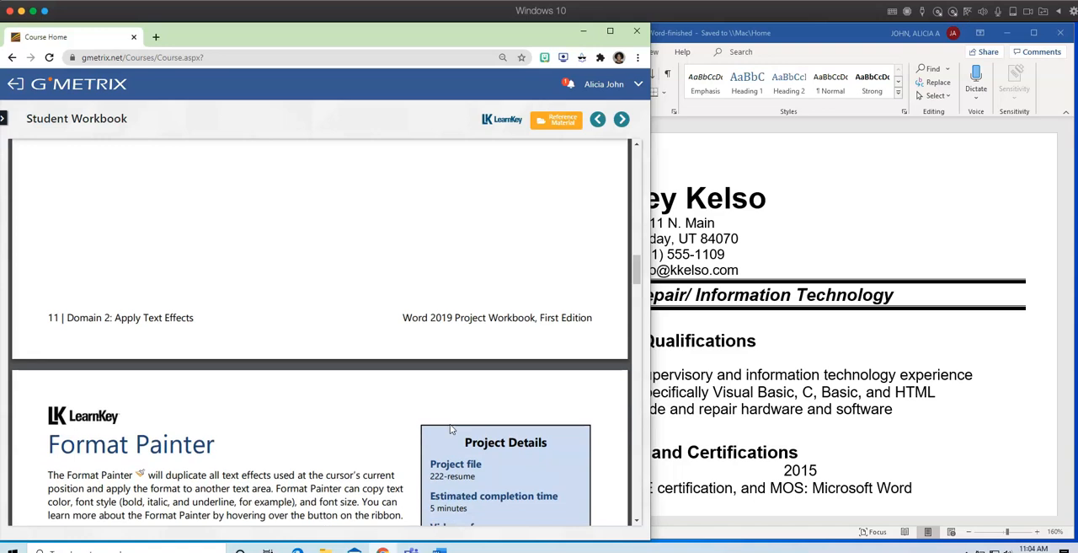
{"action": "scroll", "coordinate": [451, 429], "scroll_direction": "down", "scroll_amount": 3}
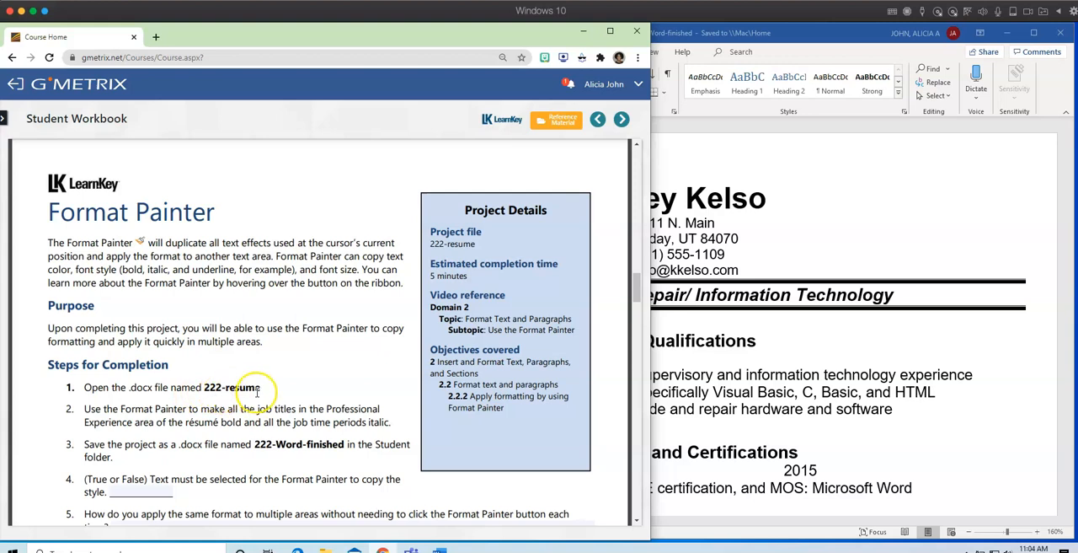
Open the 222-resume document from the Downloads folder in Word and move its window so the workbook's steps stay visible.
{"action": "left_click", "coordinate": [758, 241]}
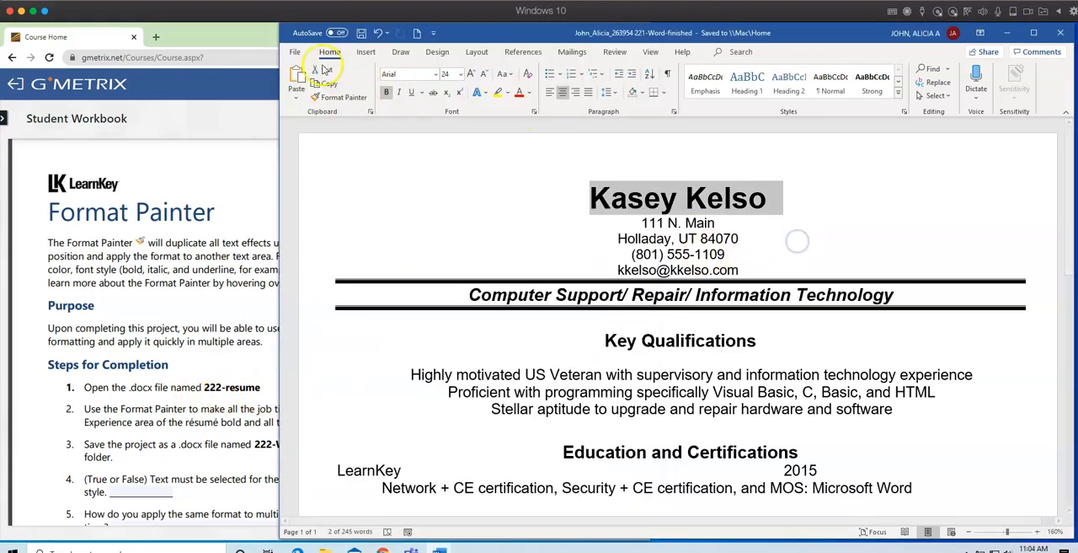
{"action": "left_click", "coordinate": [294, 53]}
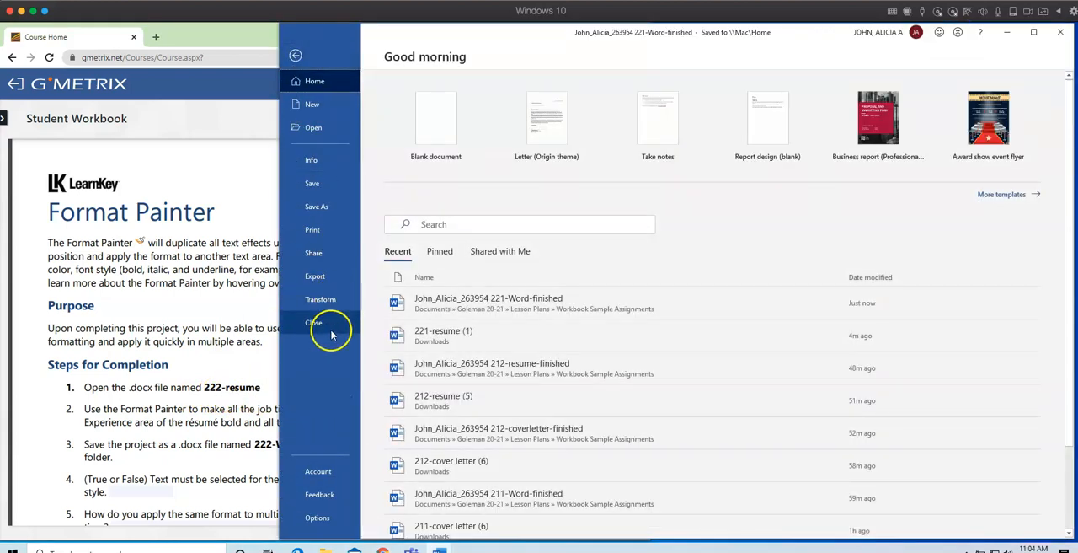
{"action": "left_click", "coordinate": [325, 127]}
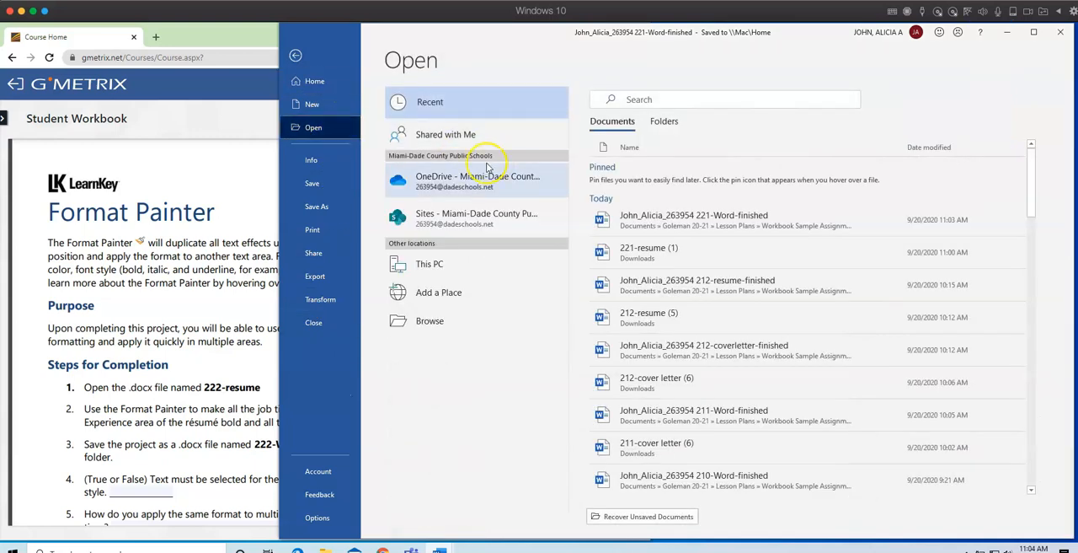
{"action": "left_click", "coordinate": [415, 321]}
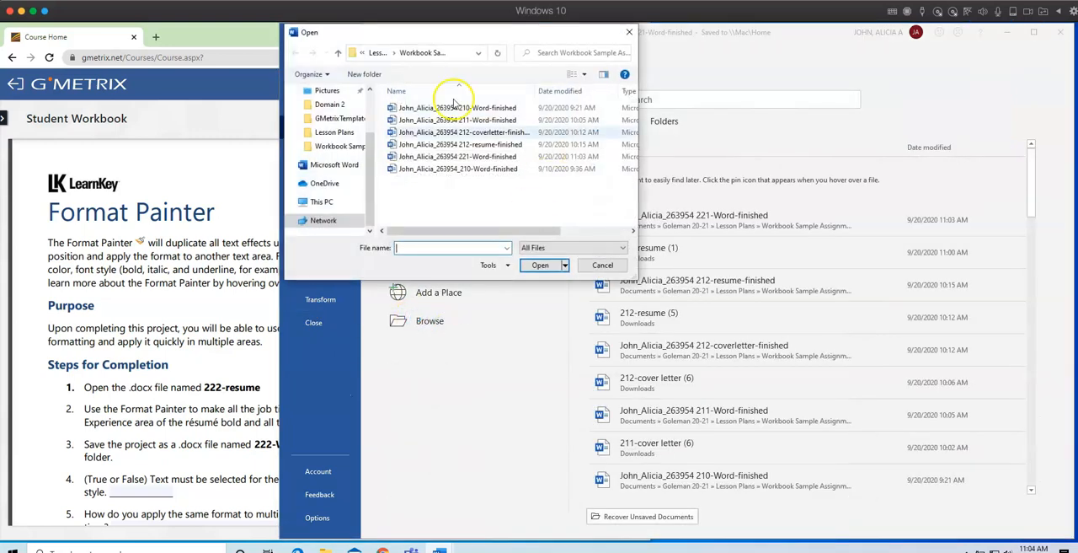
{"action": "left_click", "coordinate": [332, 127]}
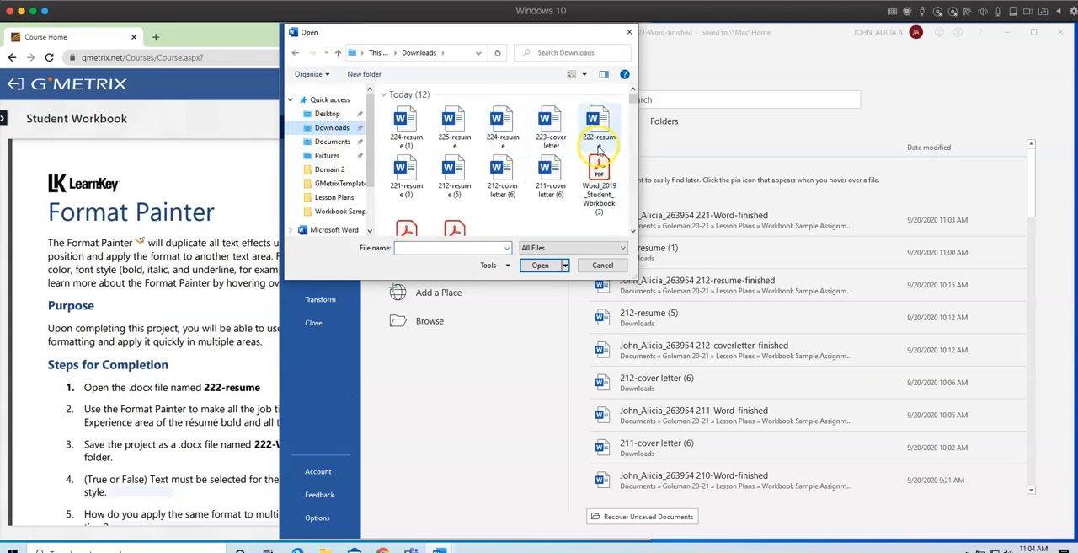
{"action": "left_click", "coordinate": [602, 128]}
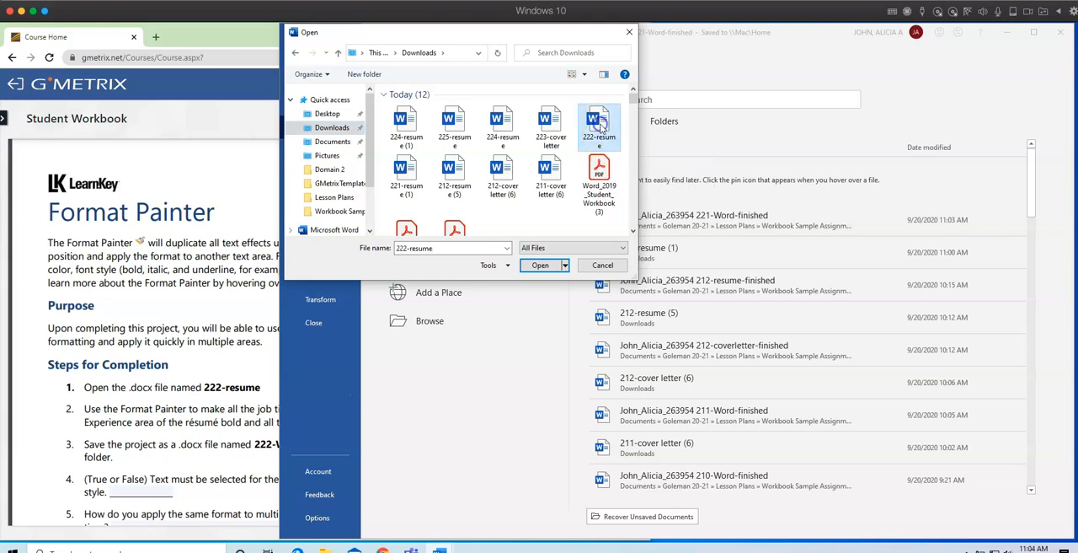
{"action": "left_click", "coordinate": [540, 265]}
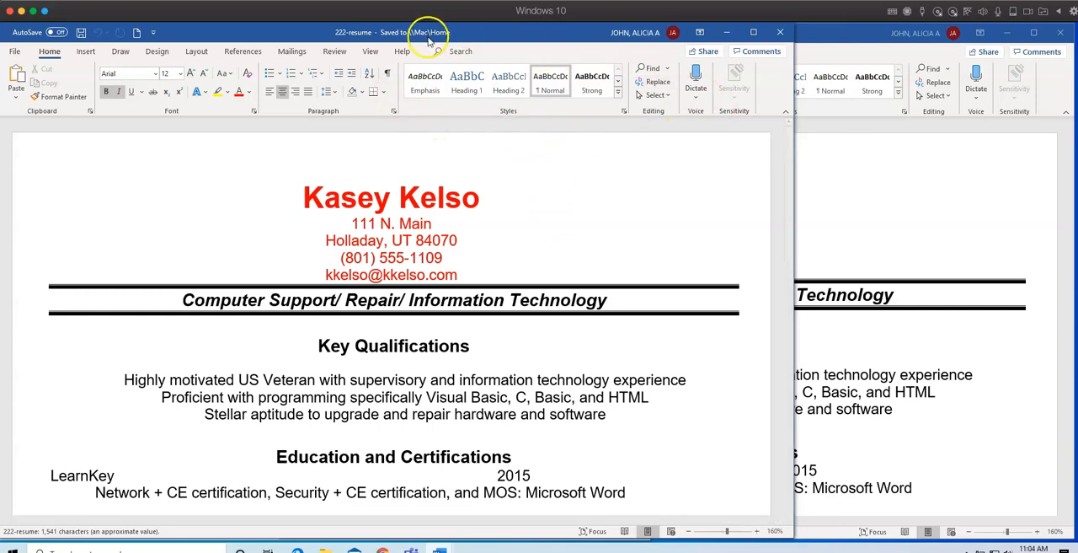
{"action": "left_click_drag", "start_coordinate": [494, 36], "coordinate": [773, 30]}
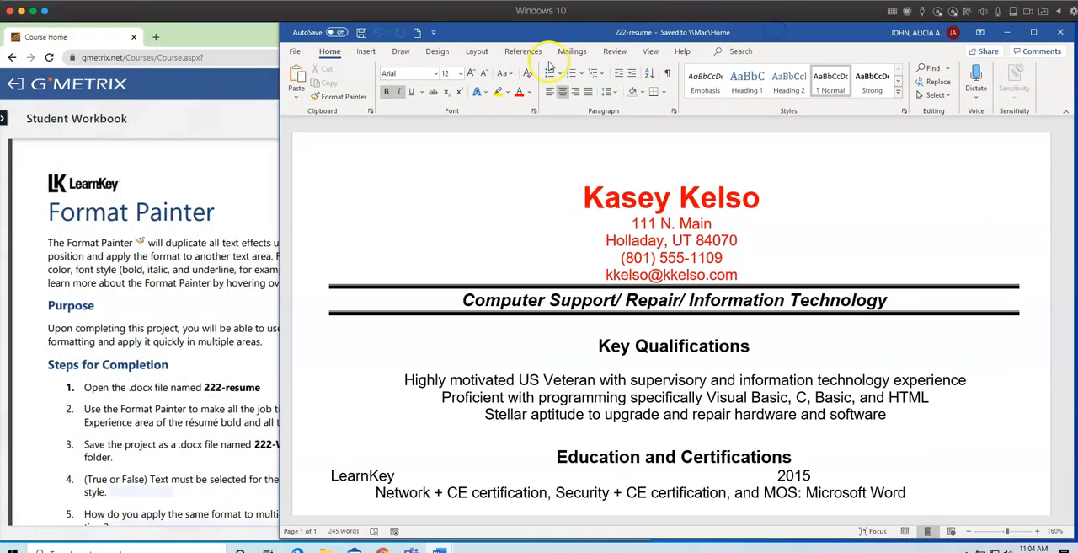
Read the Format Painter project's remaining steps and questions in the workbook, then return to the 222-resume document.
{"action": "left_click", "coordinate": [242, 326]}
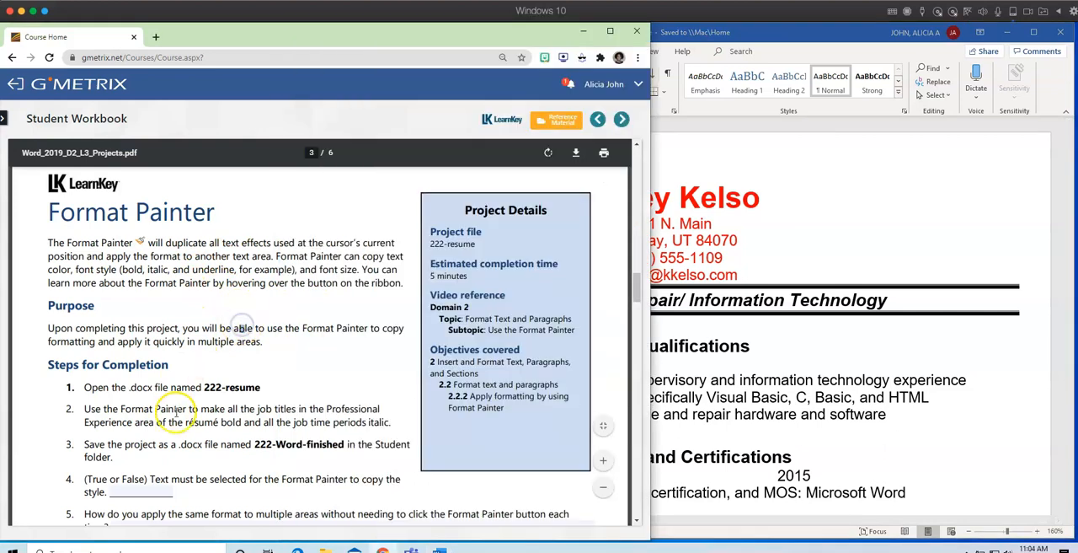
{"action": "scroll", "coordinate": [152, 413], "scroll_direction": "down", "scroll_amount": 3}
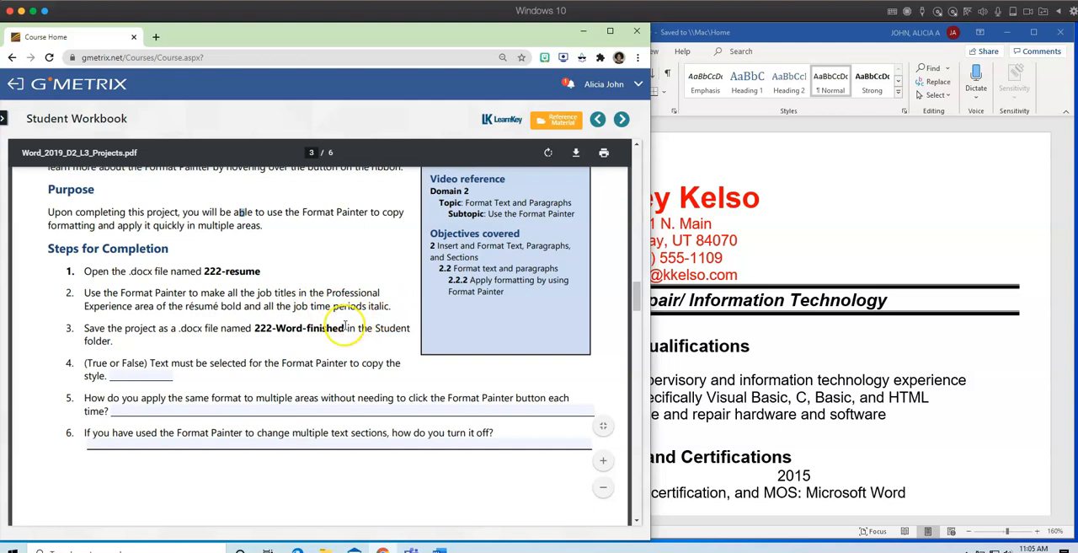
{"action": "left_click", "coordinate": [782, 198]}
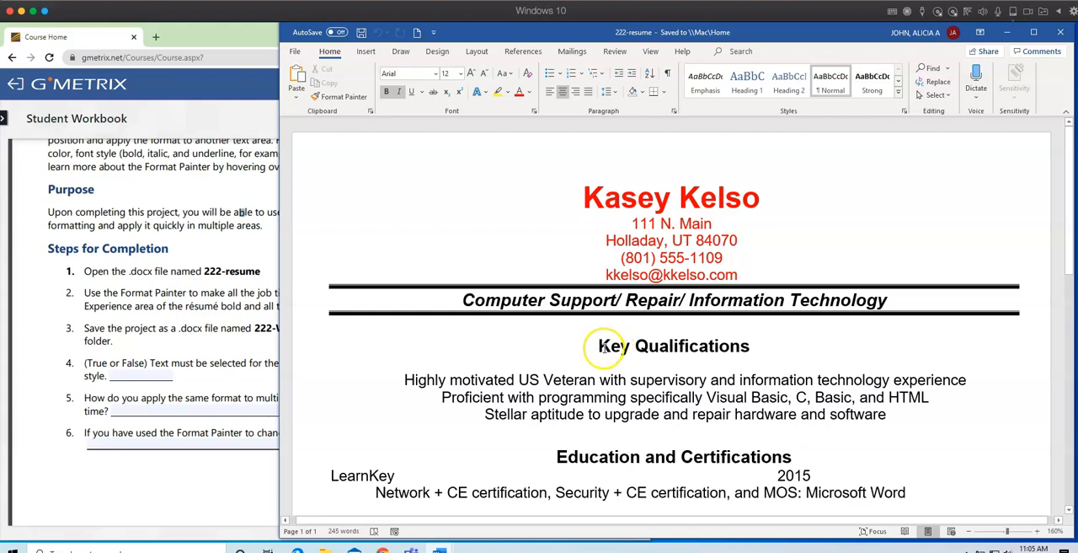
Examine the resume's job titles and time periods under Professional Experience against step 2 of the workbook's Format Painter project.
{"action": "scroll", "coordinate": [606, 396], "scroll_direction": "down", "scroll_amount": 5}
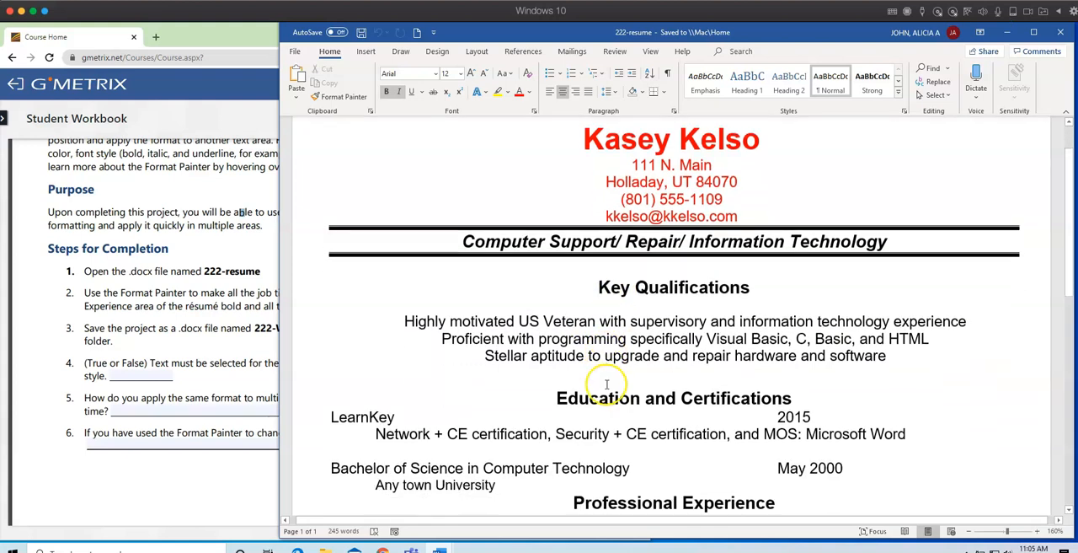
{"action": "scroll", "coordinate": [606, 384], "scroll_direction": "down", "scroll_amount": 4}
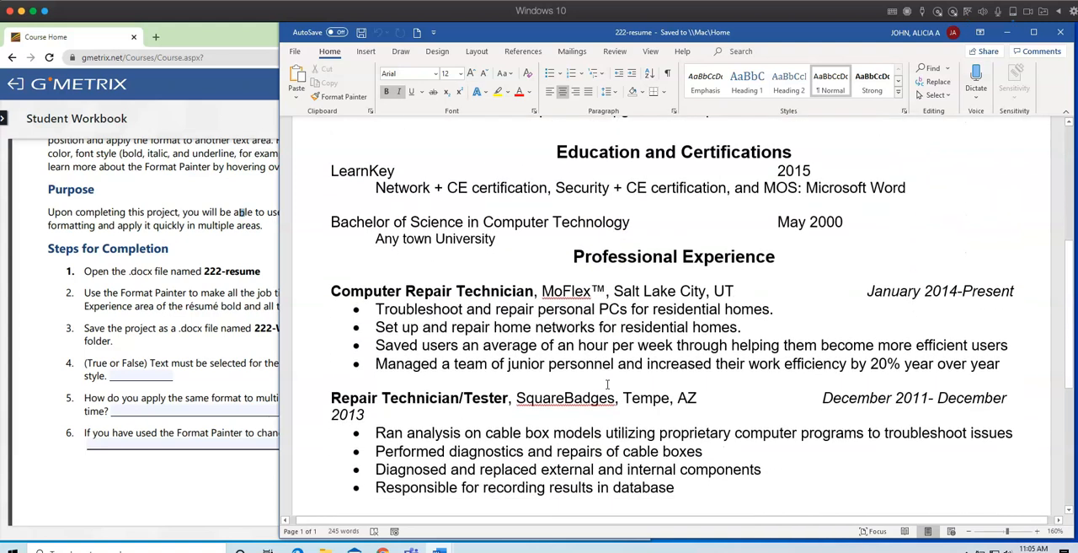
{"action": "left_click", "coordinate": [233, 482]}
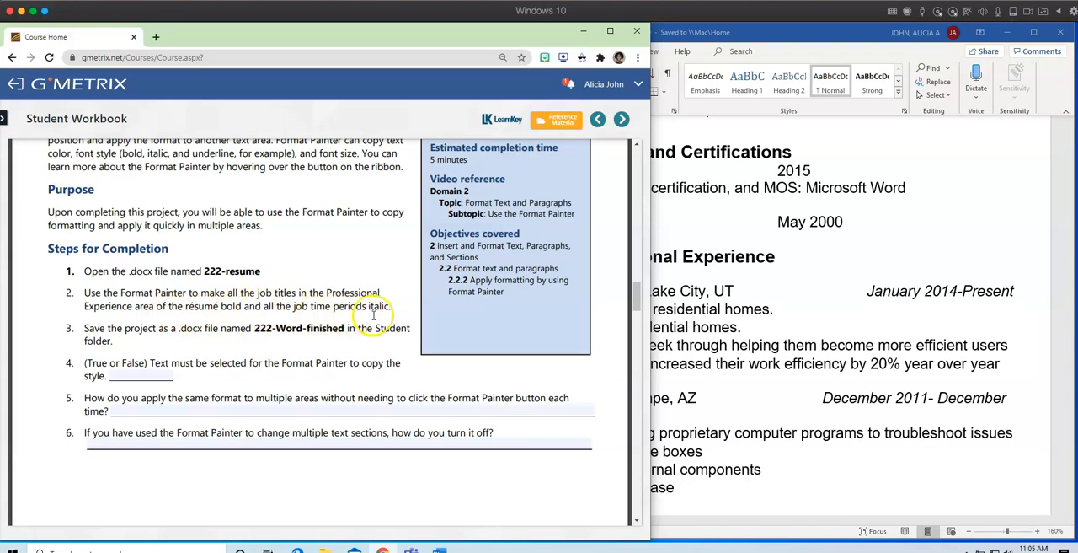
{"action": "left_click", "coordinate": [830, 349]}
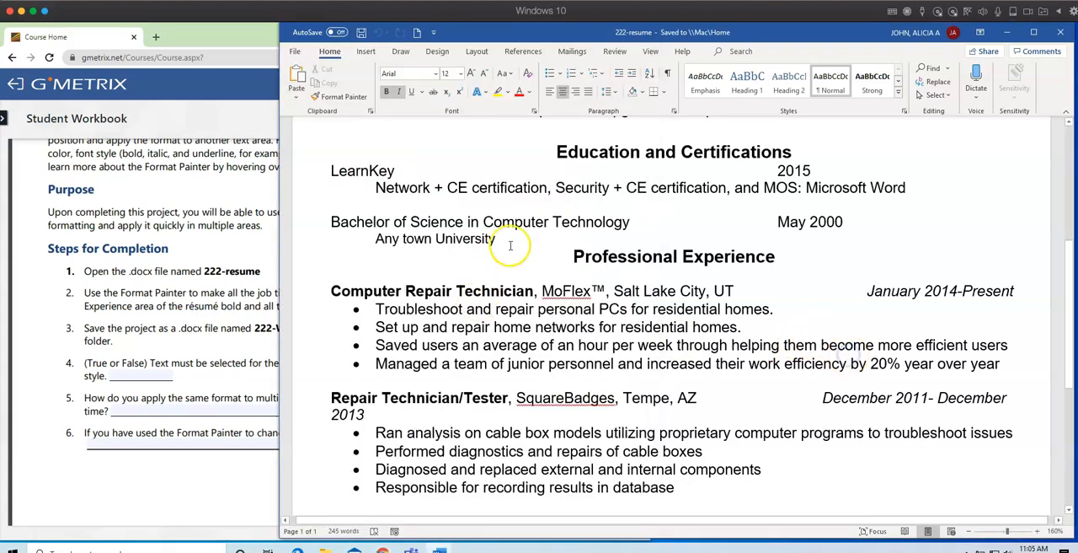
{"action": "scroll", "coordinate": [547, 374], "scroll_direction": "up", "scroll_amount": 1}
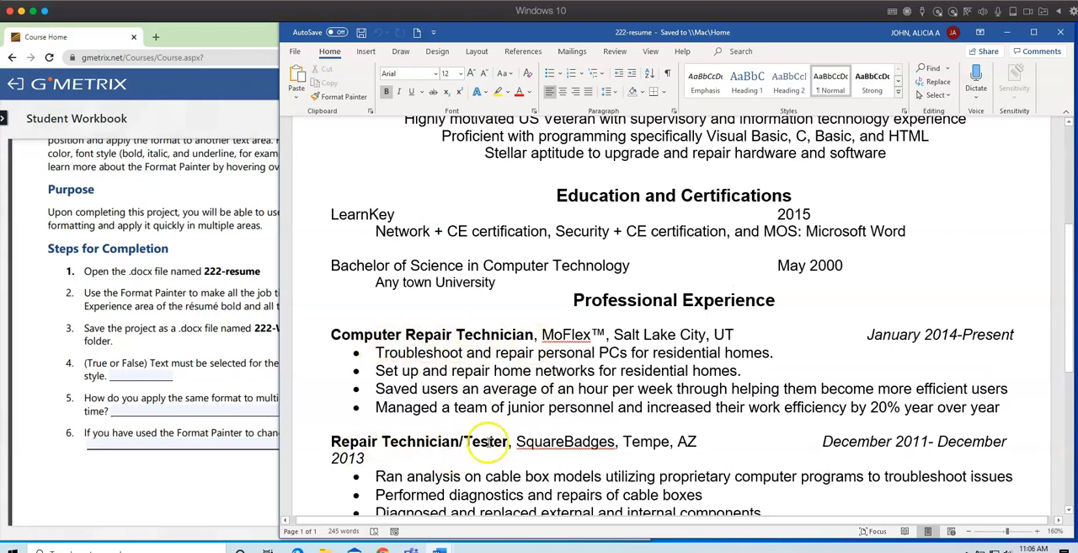
{"action": "scroll", "coordinate": [489, 442], "scroll_direction": "down", "scroll_amount": 1}
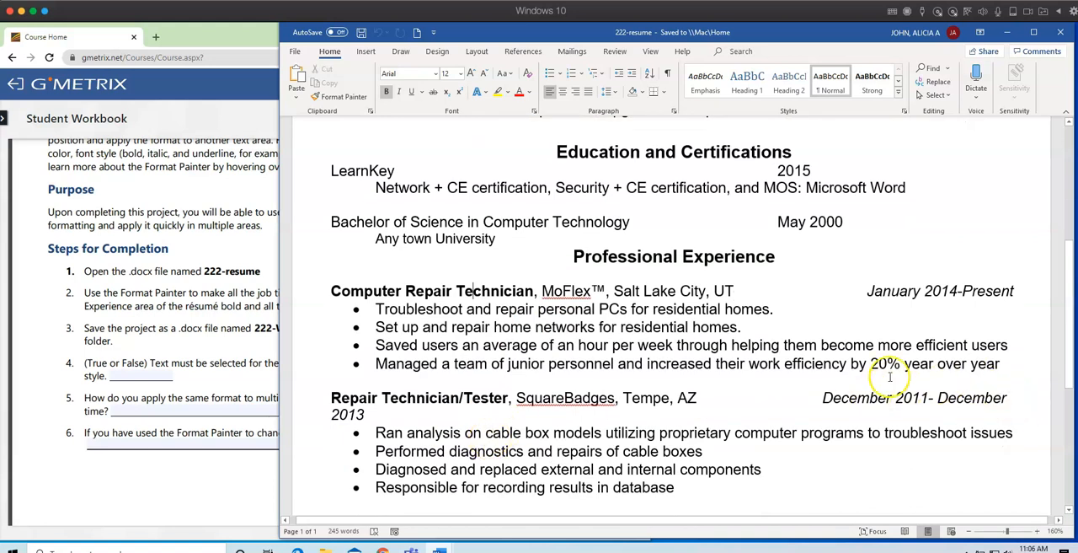
{"action": "scroll", "coordinate": [734, 409], "scroll_direction": "down", "scroll_amount": 2}
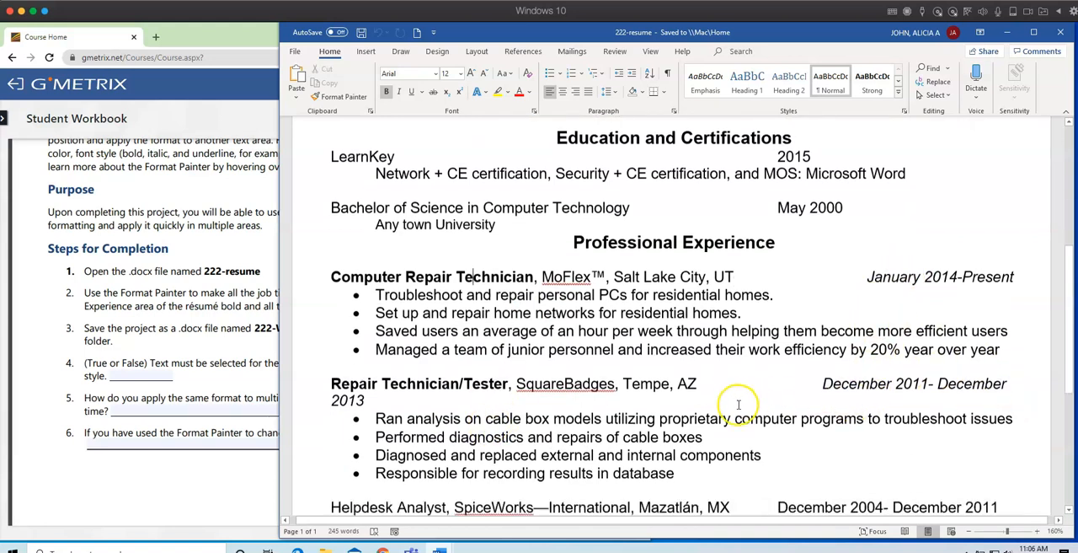
{"action": "scroll", "coordinate": [738, 405], "scroll_direction": "down", "scroll_amount": 2}
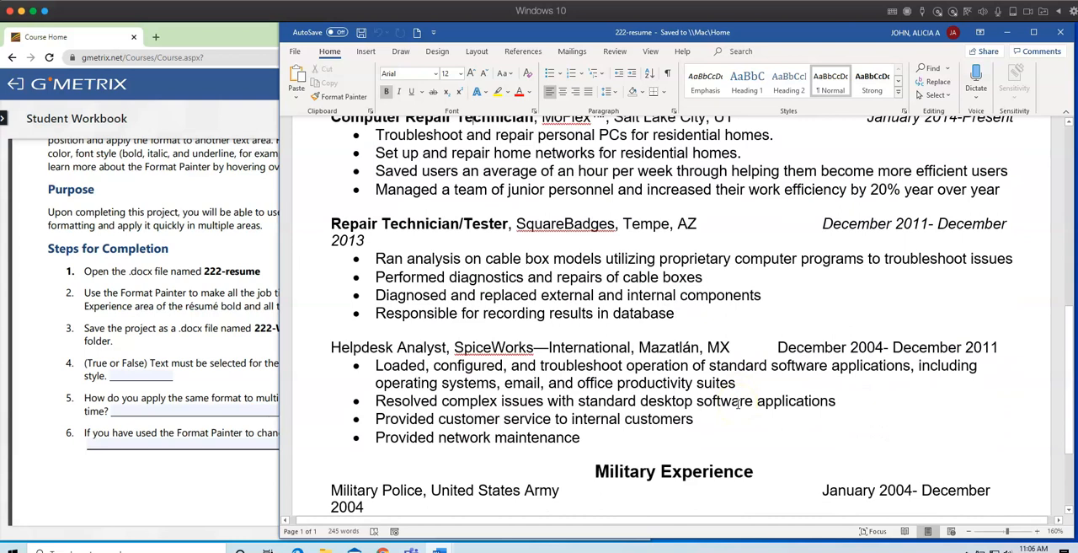
{"action": "scroll", "coordinate": [738, 404], "scroll_direction": "down", "scroll_amount": 1}
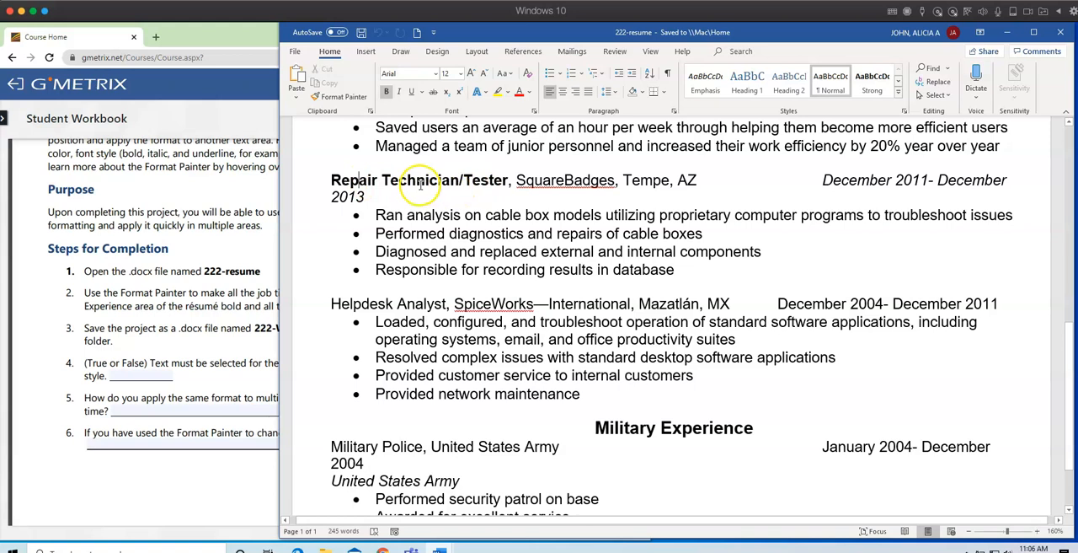
Use the Format Painter to copy the Repair Technician/Tester entry's bold title and italic dates onto Helpdesk Analyst and December 2004- December 2011.
{"action": "left_click", "coordinate": [345, 97]}
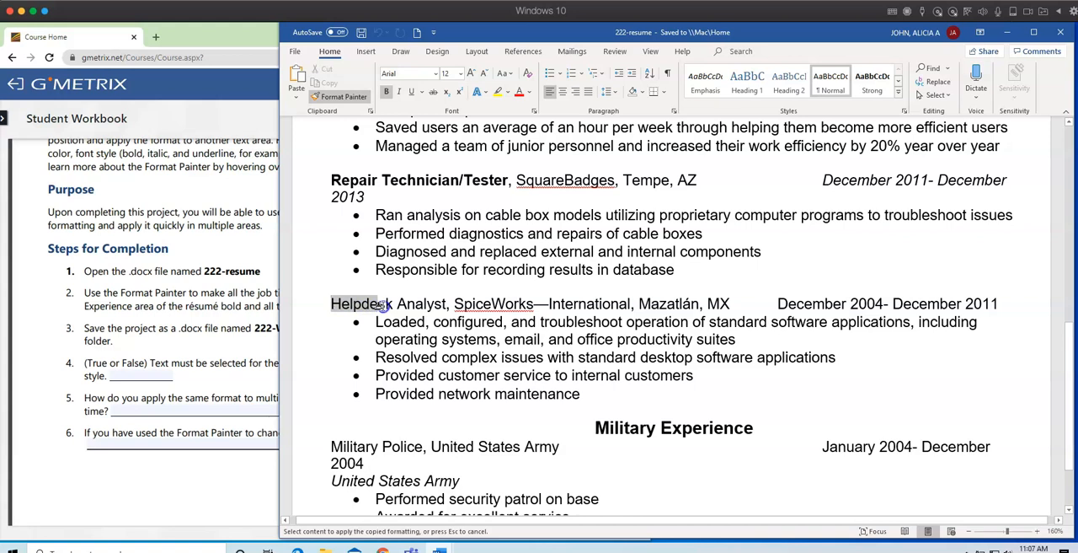
{"action": "left_click_drag", "start_coordinate": [416, 310], "coordinate": [433, 308]}
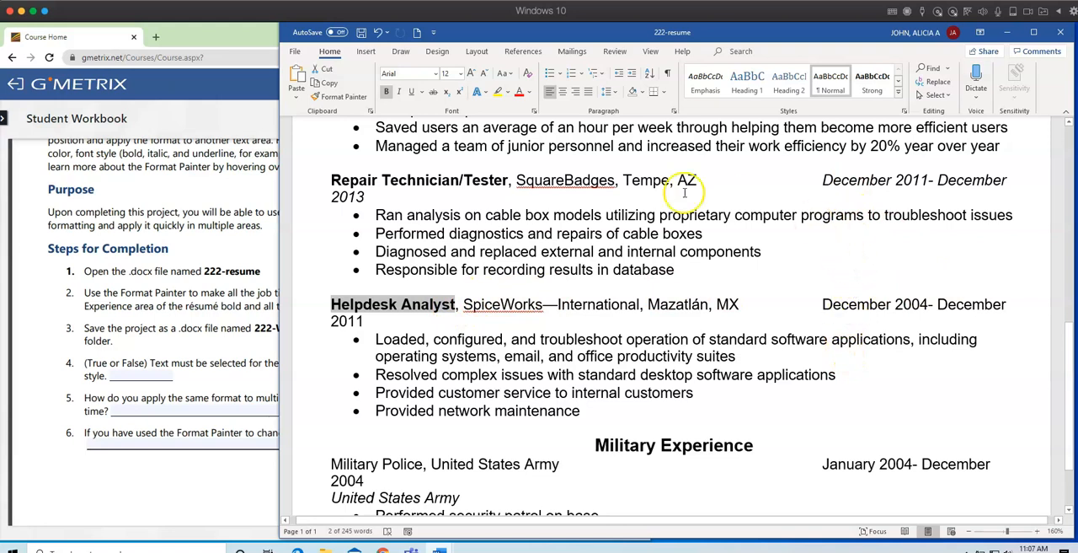
{"action": "left_click", "coordinate": [849, 180]}
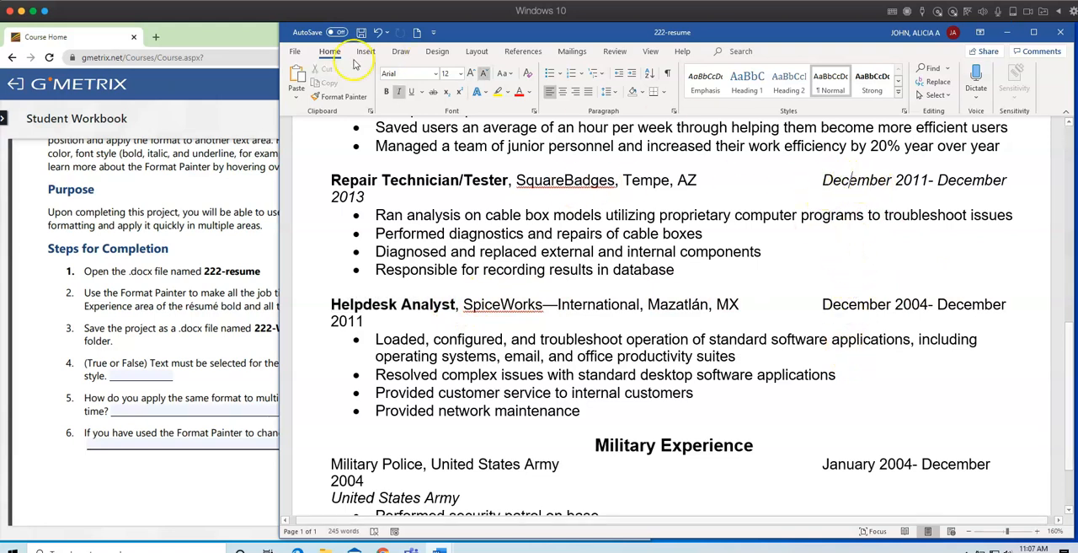
{"action": "left_click", "coordinate": [337, 100]}
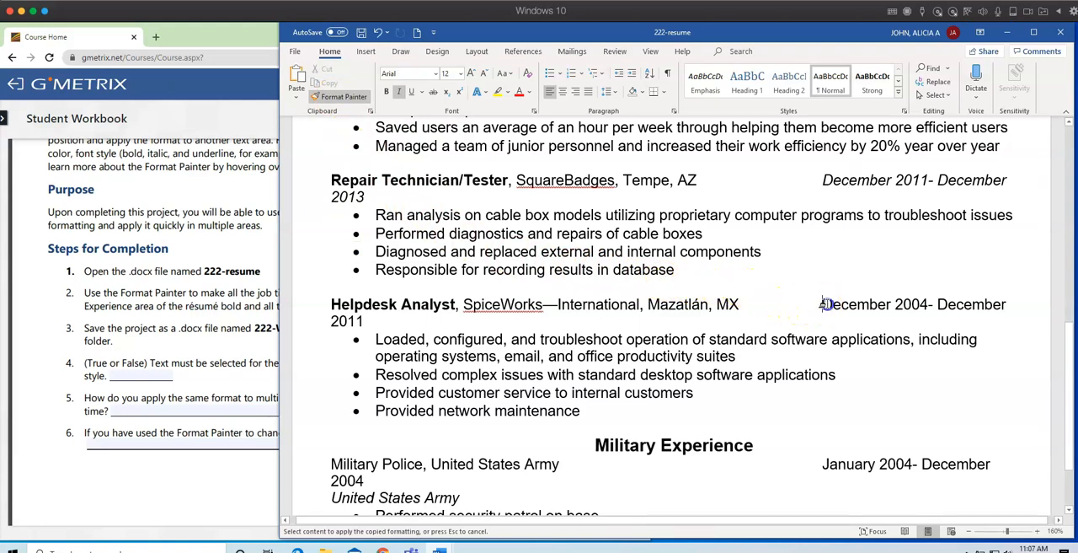
{"action": "mouse_move", "coordinate": [934, 305]}
{"action": "left_mouse_down"}
{"action": "mouse_move", "coordinate": [974, 306]}
{"action": "mouse_move", "coordinate": [770, 331]}
{"action": "mouse_move", "coordinate": [505, 341]}
{"action": "mouse_move", "coordinate": [363, 328]}
{"action": "left_mouse_up"}
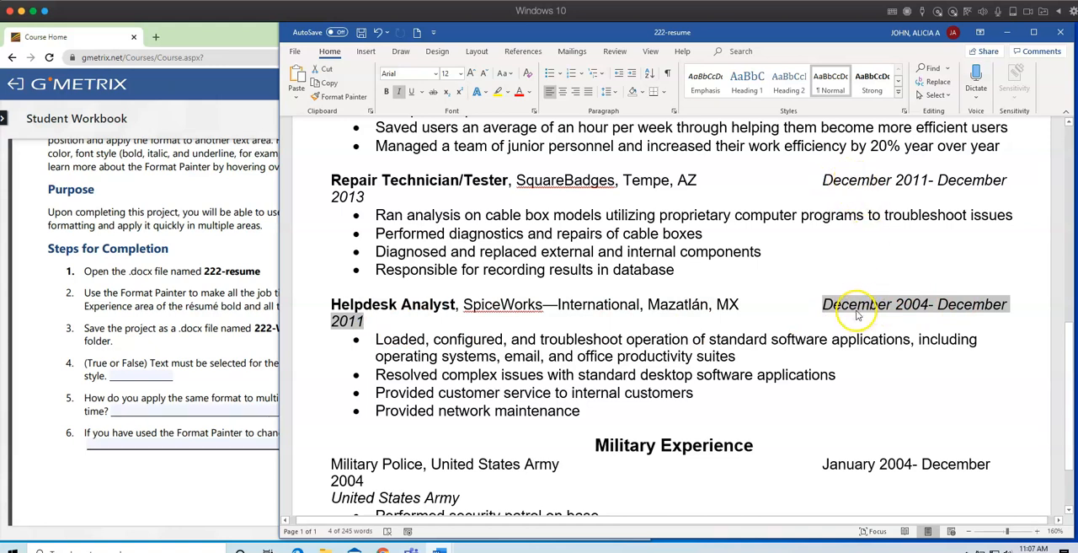
Recheck the workbook's bold-title and italic-period instruction against all entries in the resume's Professional Experience section.
{"action": "left_click", "coordinate": [129, 312]}
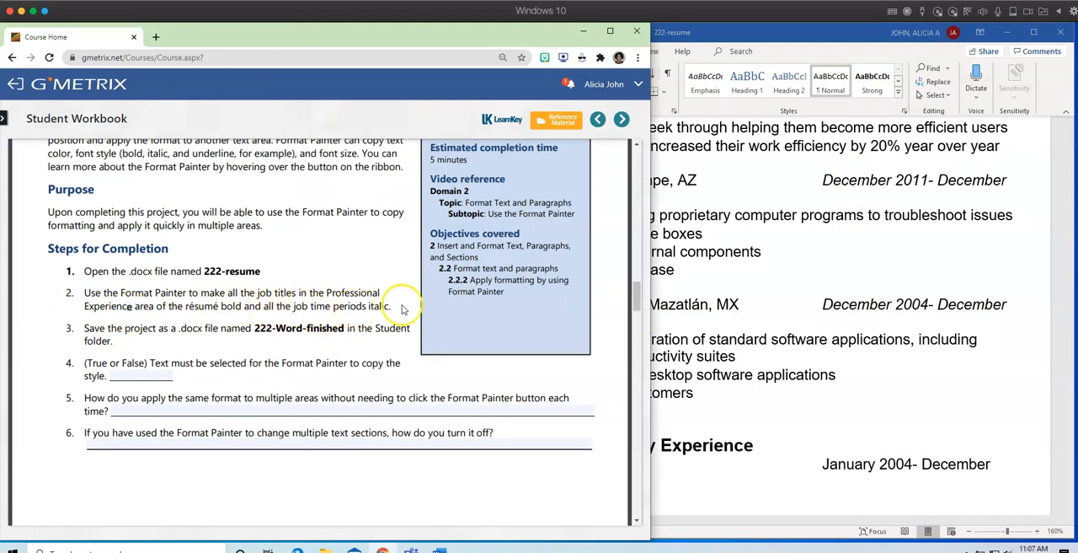
{"action": "left_click", "coordinate": [787, 354]}
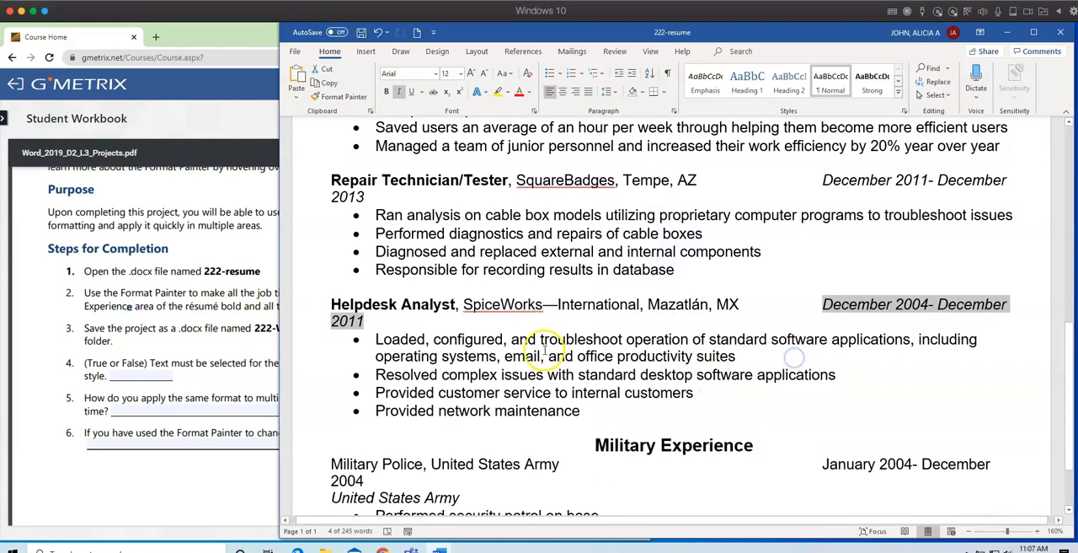
{"action": "left_click", "coordinate": [227, 308]}
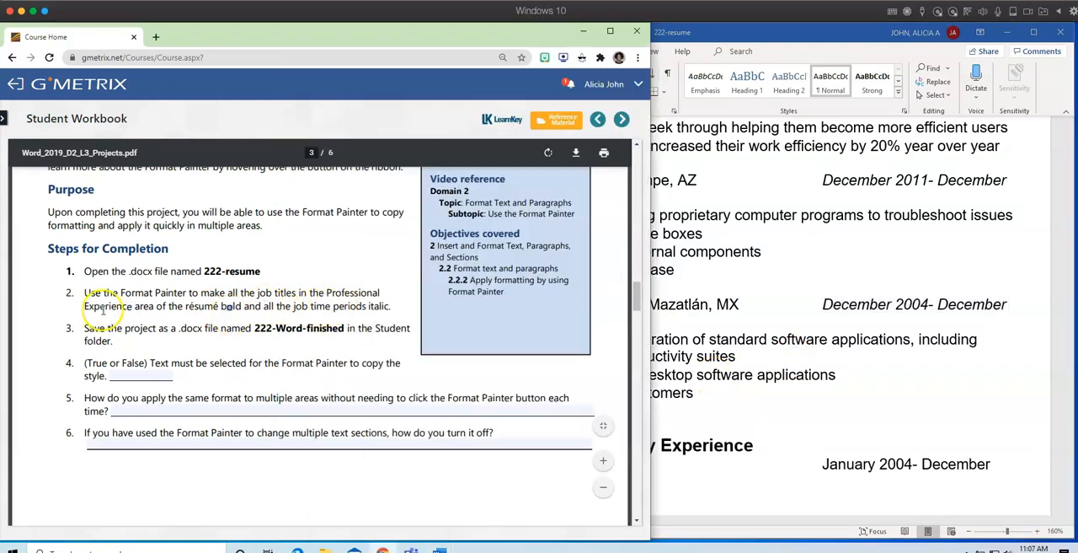
{"action": "left_click", "coordinate": [840, 356]}
{"action": "scroll", "coordinate": [835, 358], "scroll_direction": "up", "scroll_amount": 3}
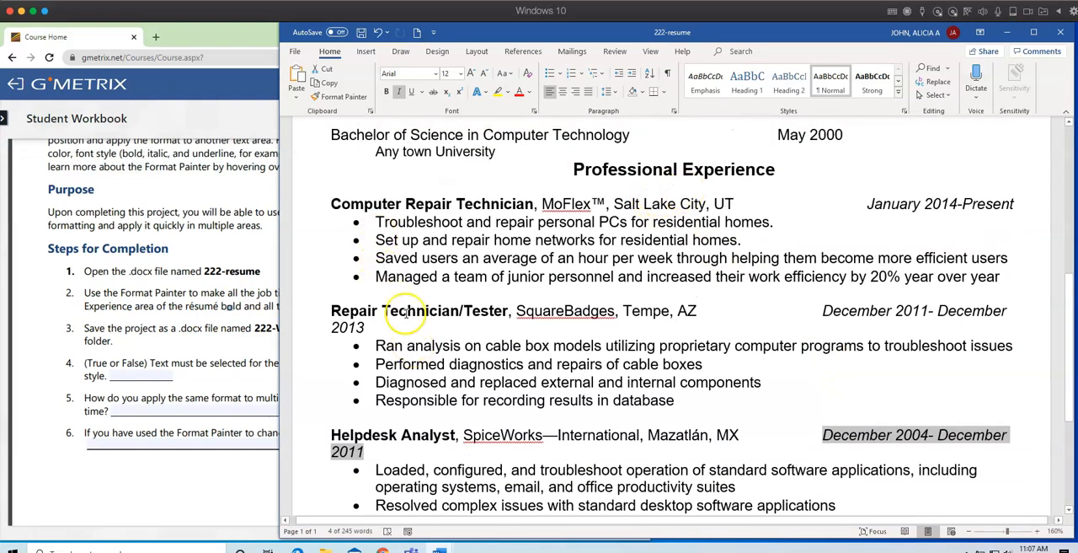
{"action": "left_click", "coordinate": [484, 381]}
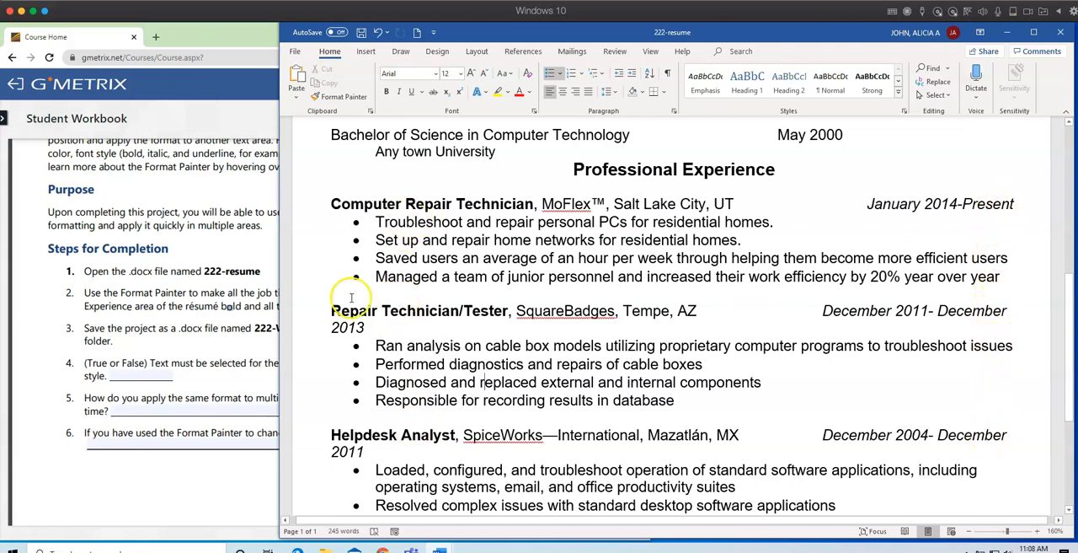
Copy the file name 222-Word-finished from step 3 of the workbook's Format Painter project.
{"action": "left_click", "coordinate": [216, 310]}
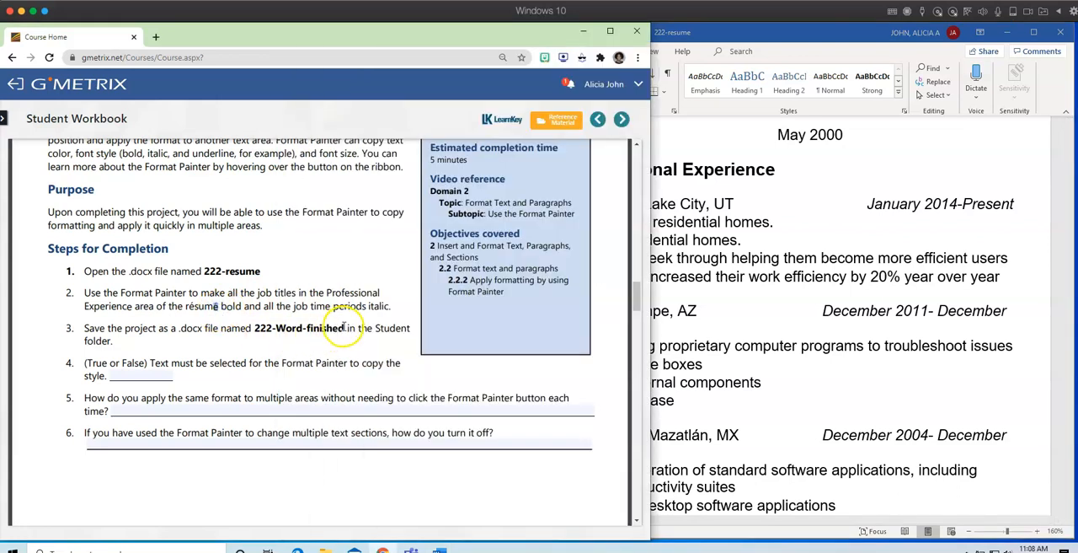
{"action": "right_click", "coordinate": [264, 328]}
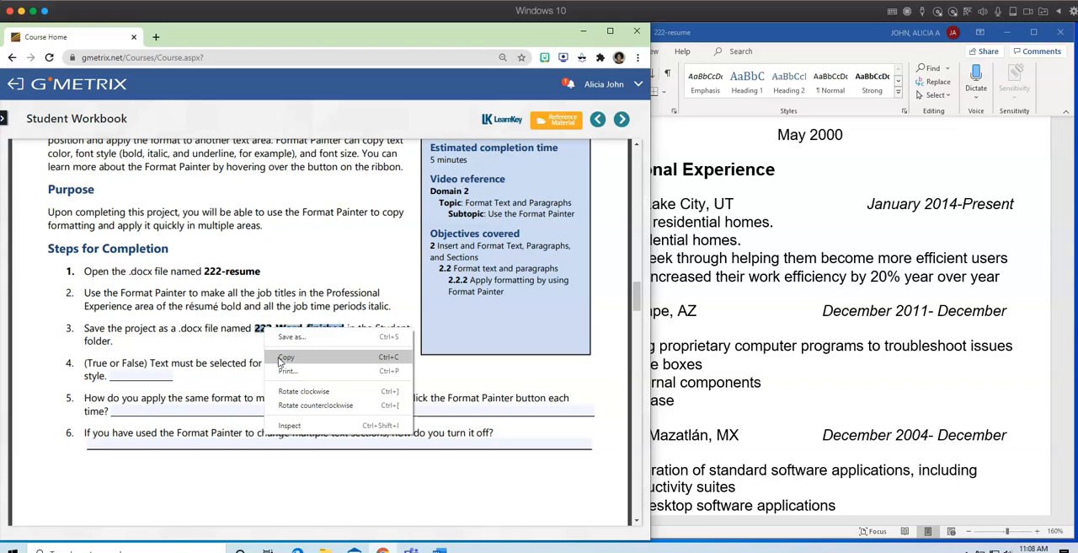
{"action": "left_click", "coordinate": [281, 359]}
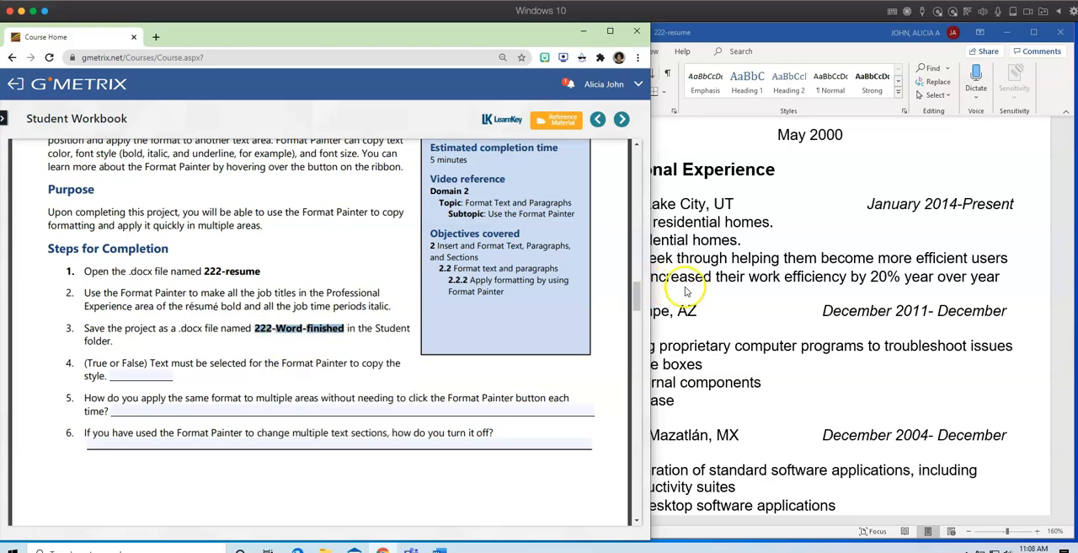
Start saving the resume under a new name in Documents > Goleman 20-21 > Lesson Plans > Workbook Sample Assignments.
{"action": "left_click", "coordinate": [753, 335]}
{"action": "left_click", "coordinate": [297, 50]}
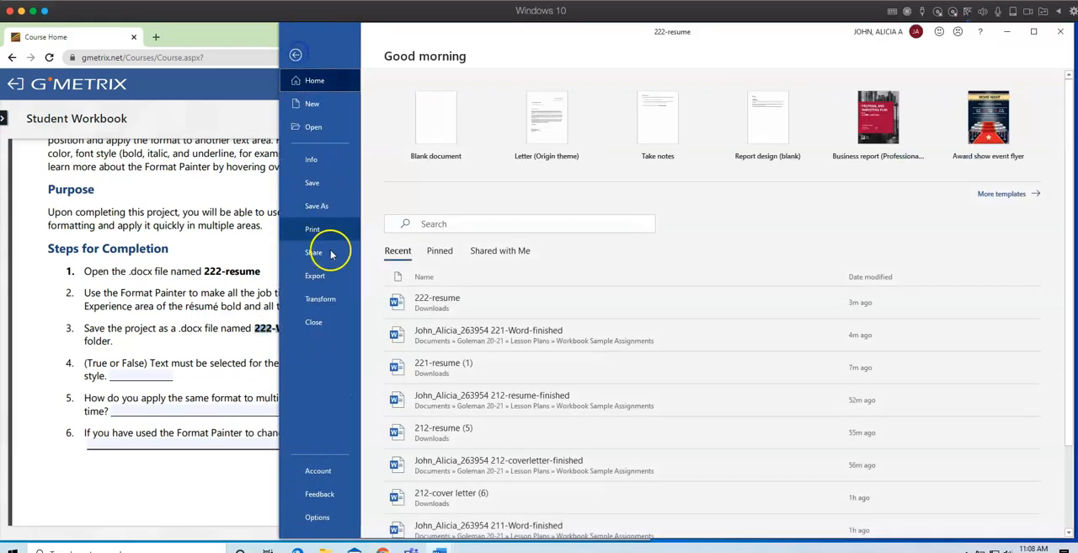
{"action": "left_click", "coordinate": [303, 207]}
{"action": "left_click", "coordinate": [421, 291]}
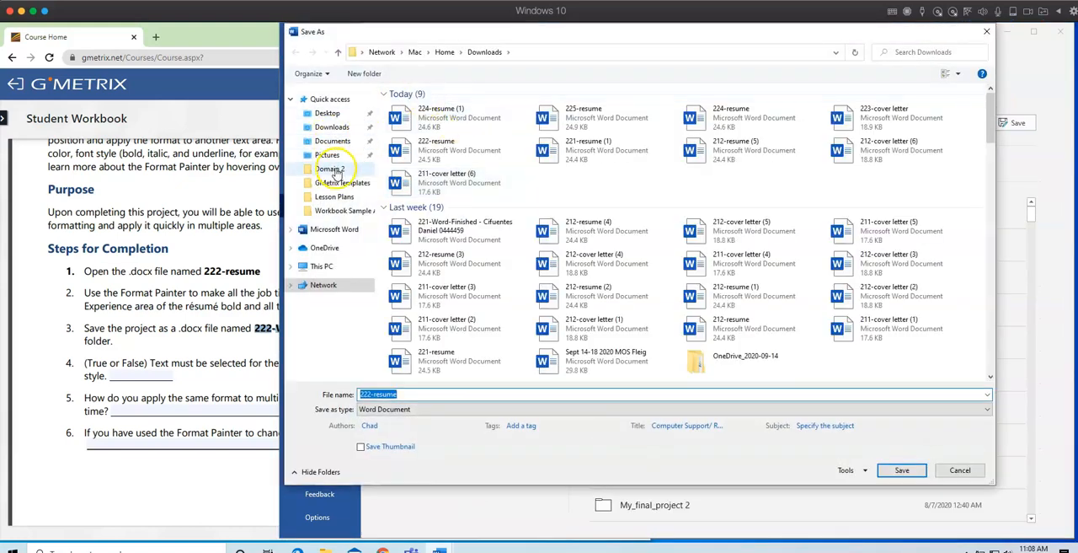
{"action": "left_click", "coordinate": [335, 143]}
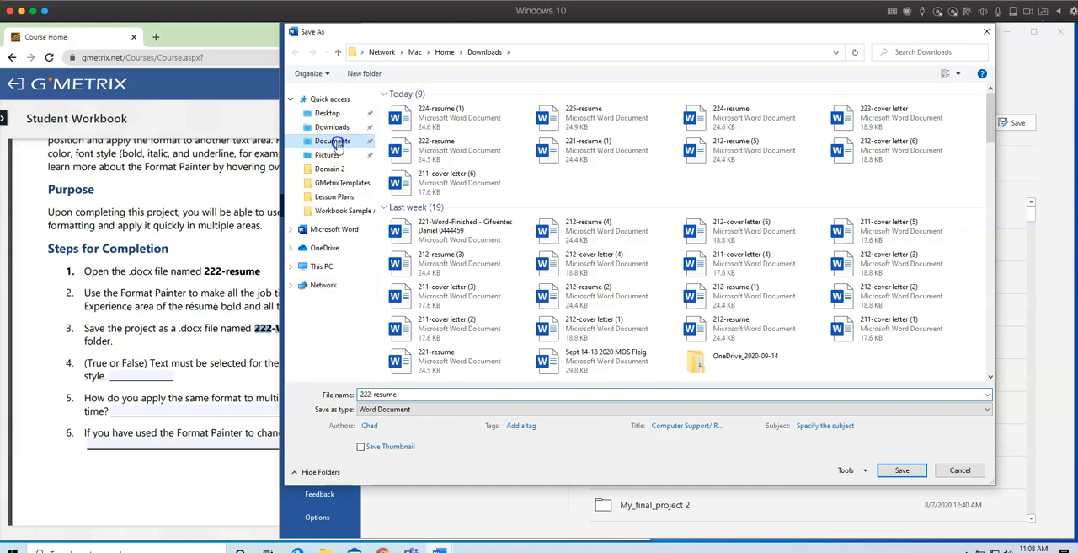
{"action": "double_click", "coordinate": [403, 241]}
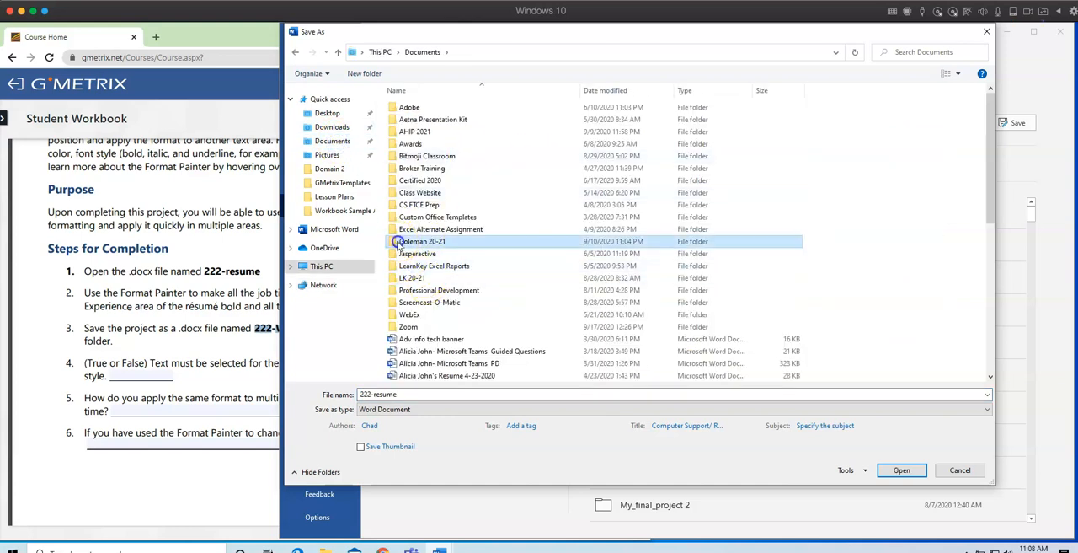
{"action": "double_click", "coordinate": [406, 120]}
{"action": "double_click", "coordinate": [434, 107]}
Name the resume file with the student's name and ID number followed by the copied 222-Word-finished, and save it.
{"action": "double_click", "coordinate": [424, 397]}
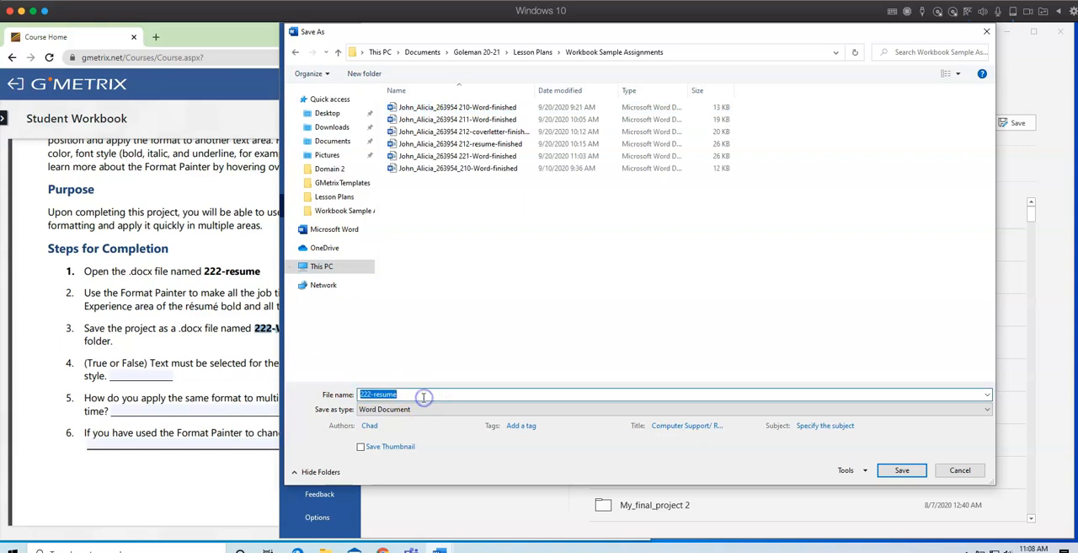
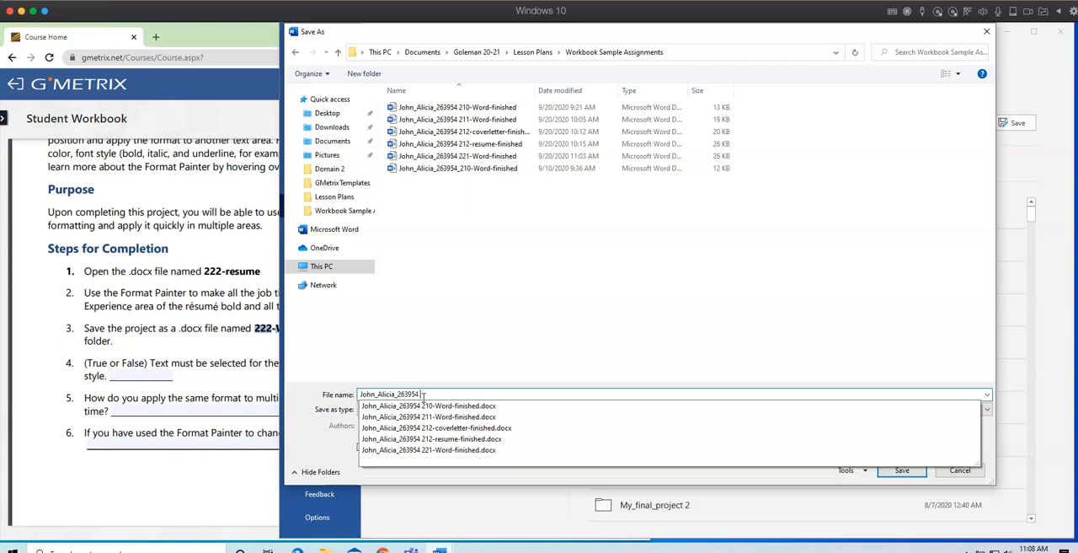
{"action": "right_click", "coordinate": [427, 393]}
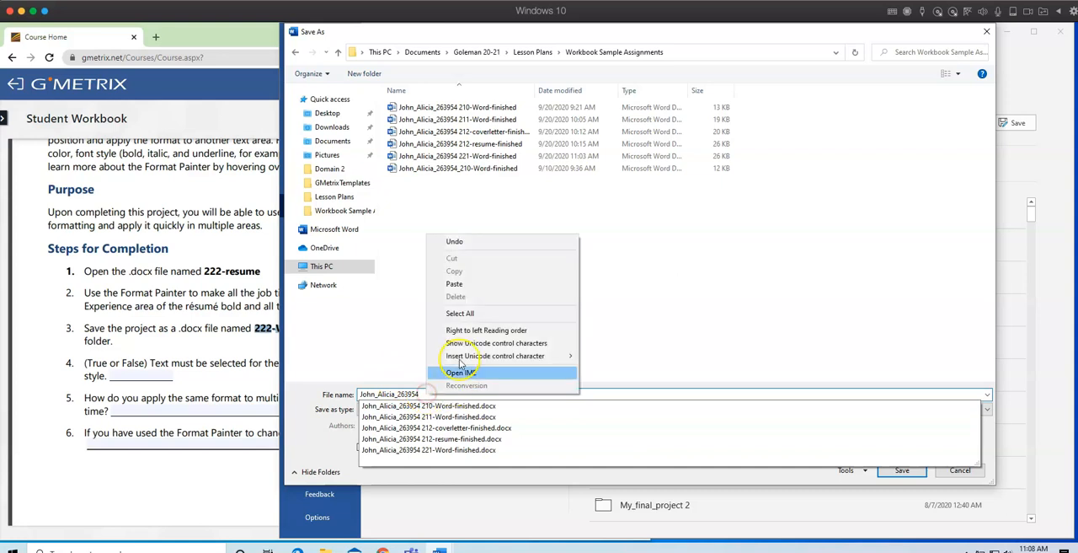
{"action": "left_click", "coordinate": [430, 286]}
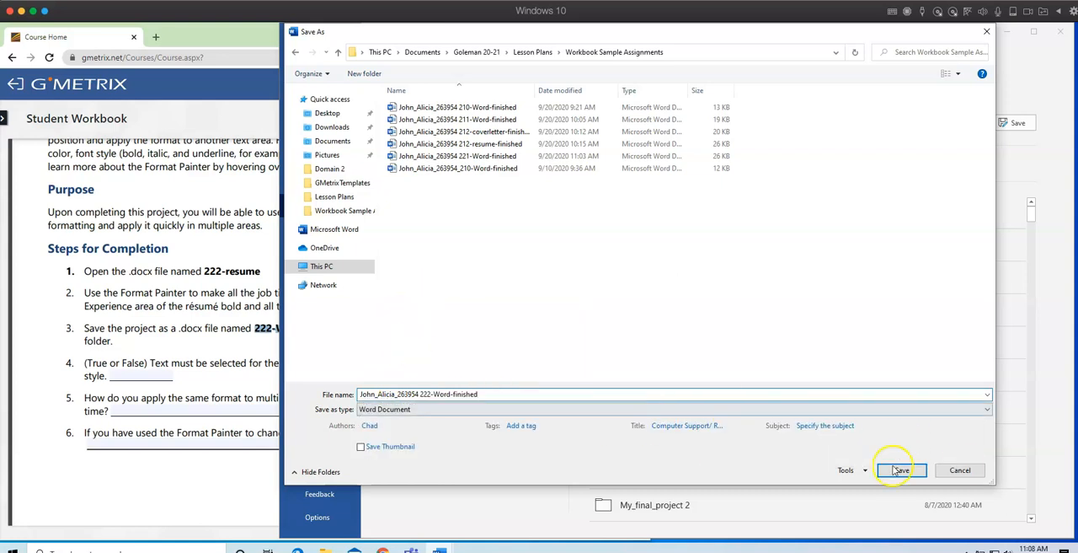
{"action": "left_click", "coordinate": [899, 468]}
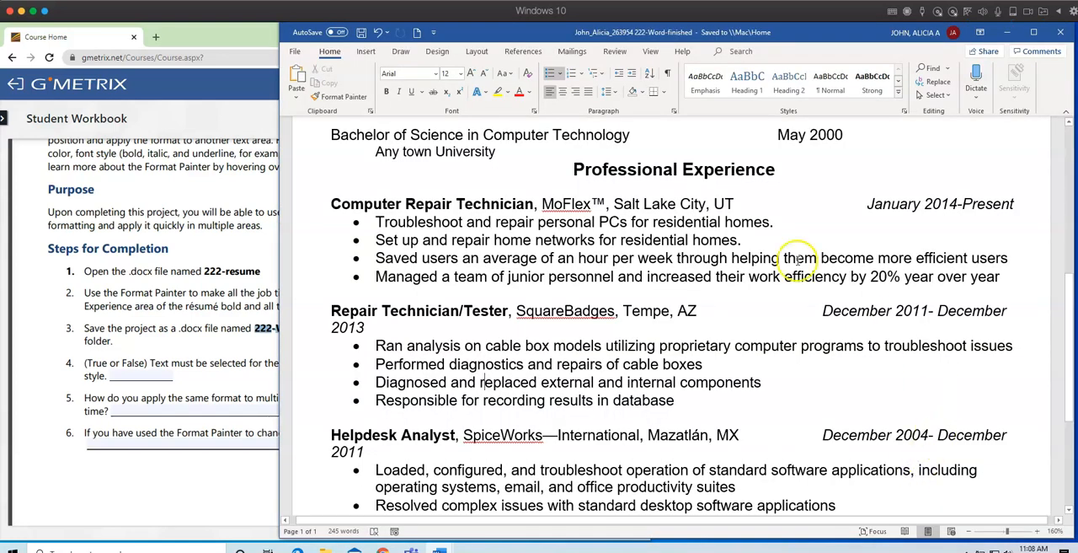
Return to the workbook and review questions 4 to 6 of the Format Painter project.
{"action": "left_click", "coordinate": [151, 476]}
{"action": "scroll", "coordinate": [155, 471], "scroll_direction": "down", "scroll_amount": 4}
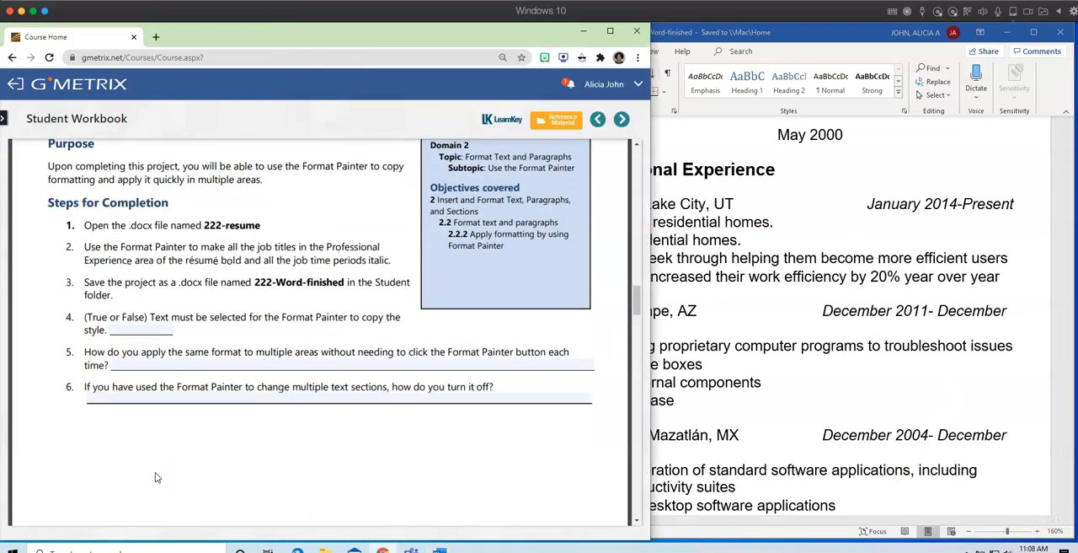
{"action": "scroll", "coordinate": [155, 472], "scroll_direction": "up", "scroll_amount": 2}
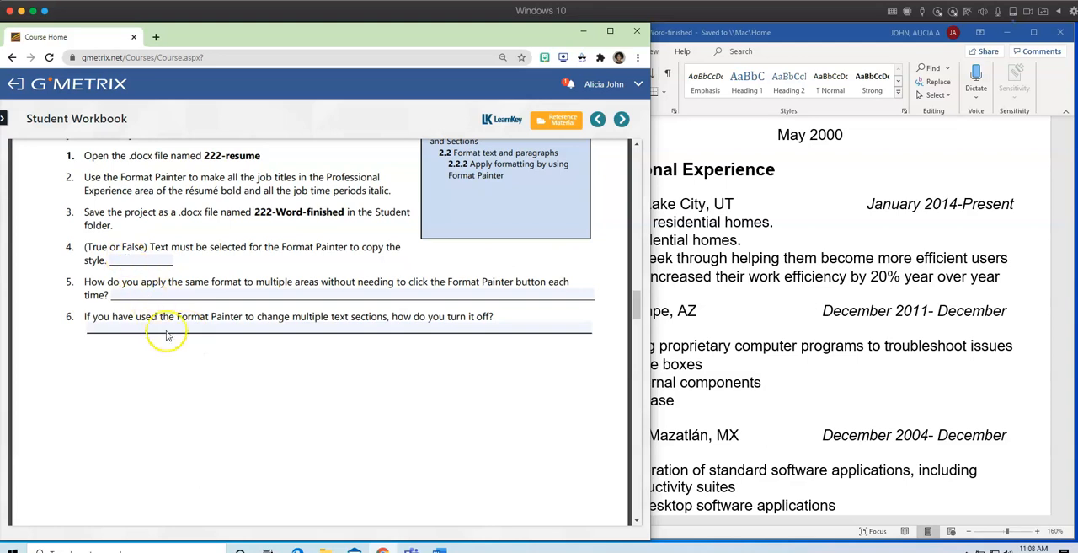
{"action": "scroll", "coordinate": [202, 394], "scroll_direction": "down", "scroll_amount": 5}
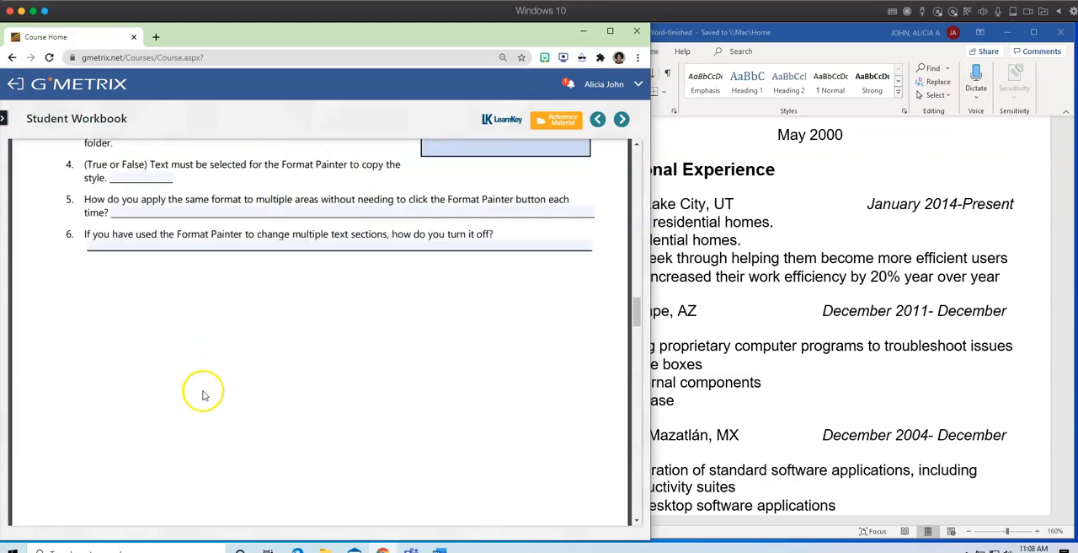
Go to the workbook's Line and Paragraph Spacing and Indentation project and read its description and completion steps.
{"action": "scroll", "coordinate": [202, 394], "scroll_direction": "down", "scroll_amount": 4}
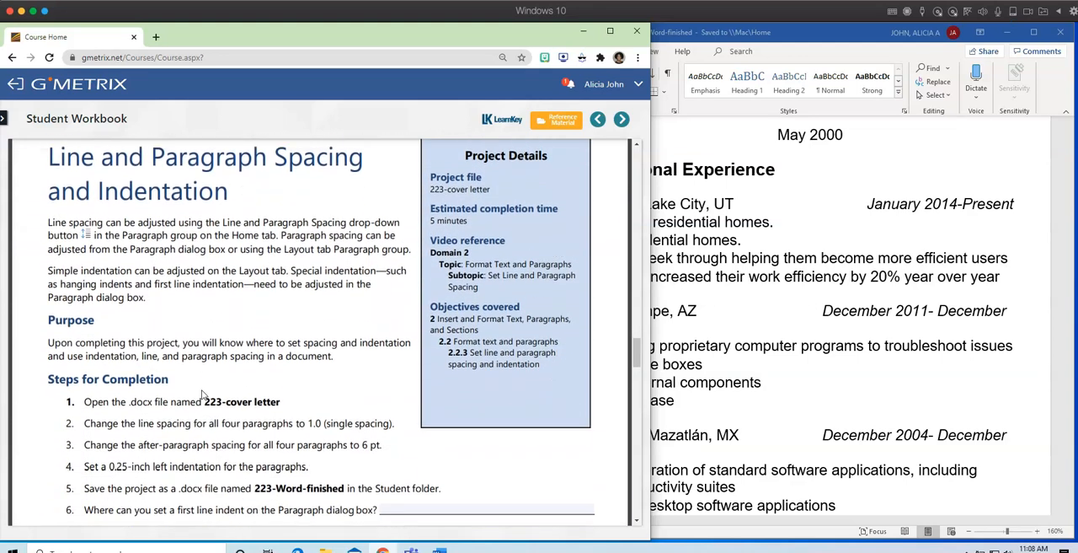
{"action": "scroll", "coordinate": [240, 396], "scroll_direction": "up", "scroll_amount": 1}
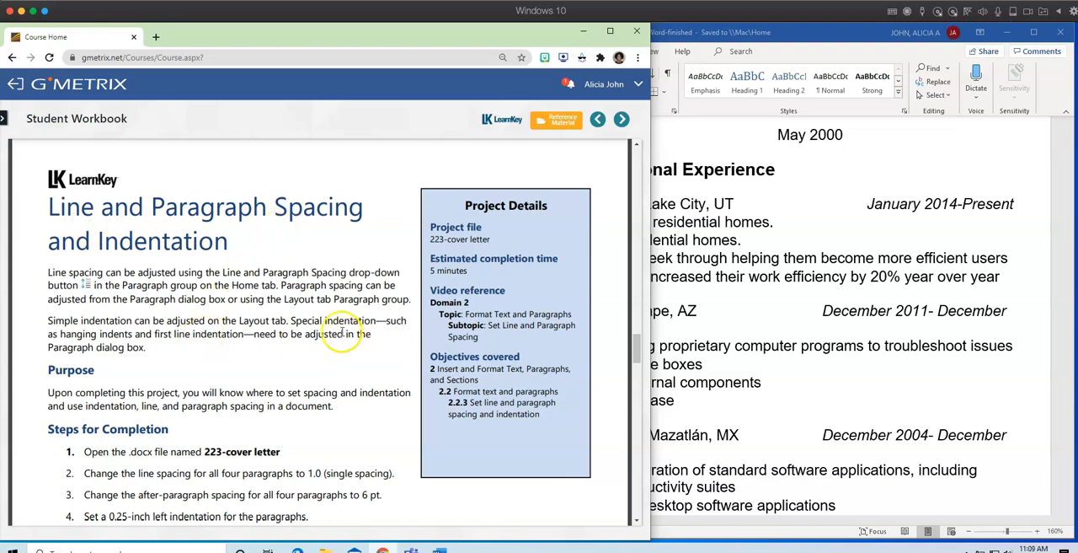
{"action": "scroll", "coordinate": [228, 367], "scroll_direction": "down", "scroll_amount": 2}
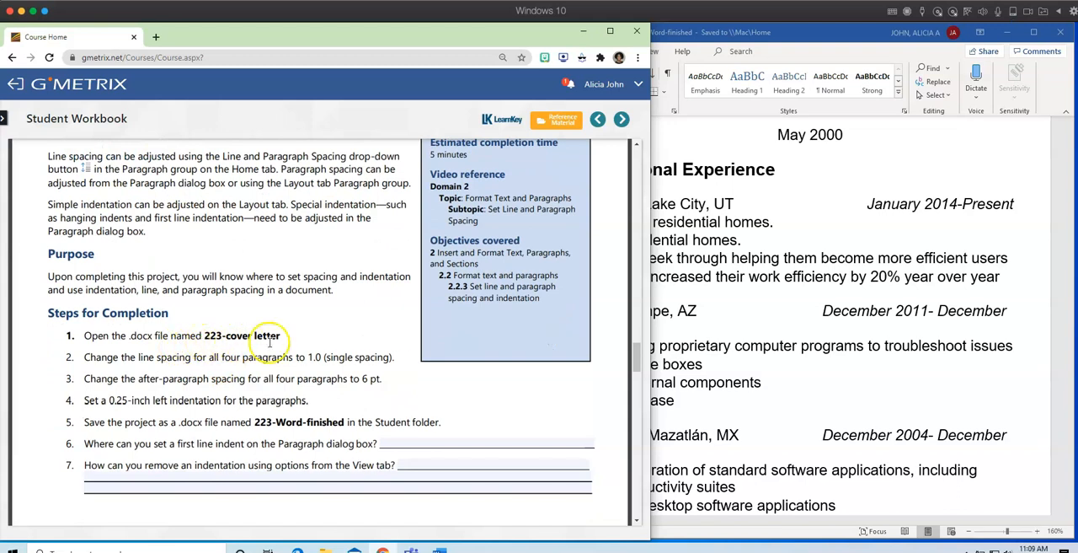
Switch to Word, open 223-cover letter from the Downloads folder, and place its window beside the workbook.
{"action": "left_click", "coordinate": [779, 318]}
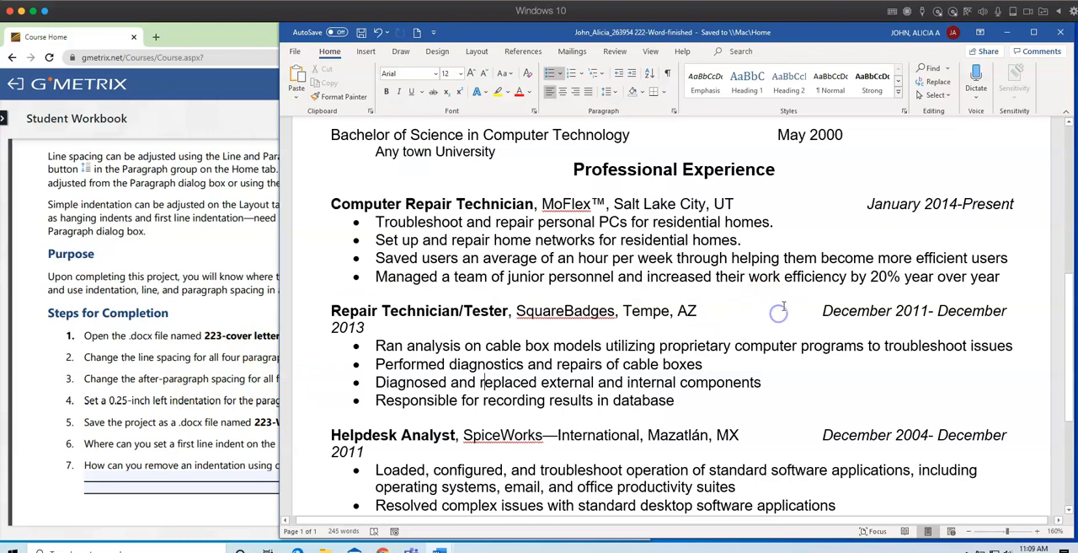
{"action": "left_click", "coordinate": [297, 52]}
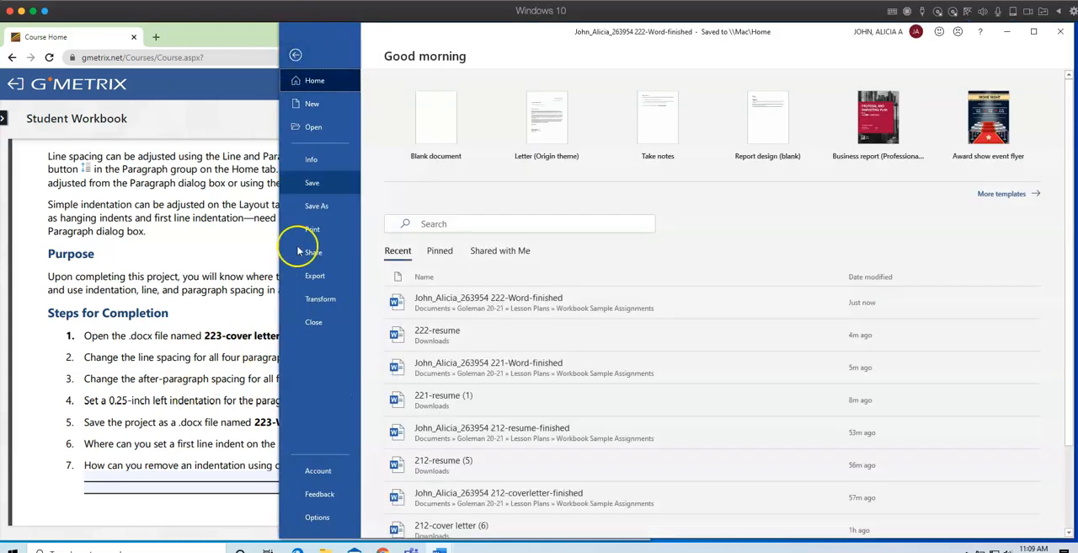
{"action": "left_click", "coordinate": [317, 128]}
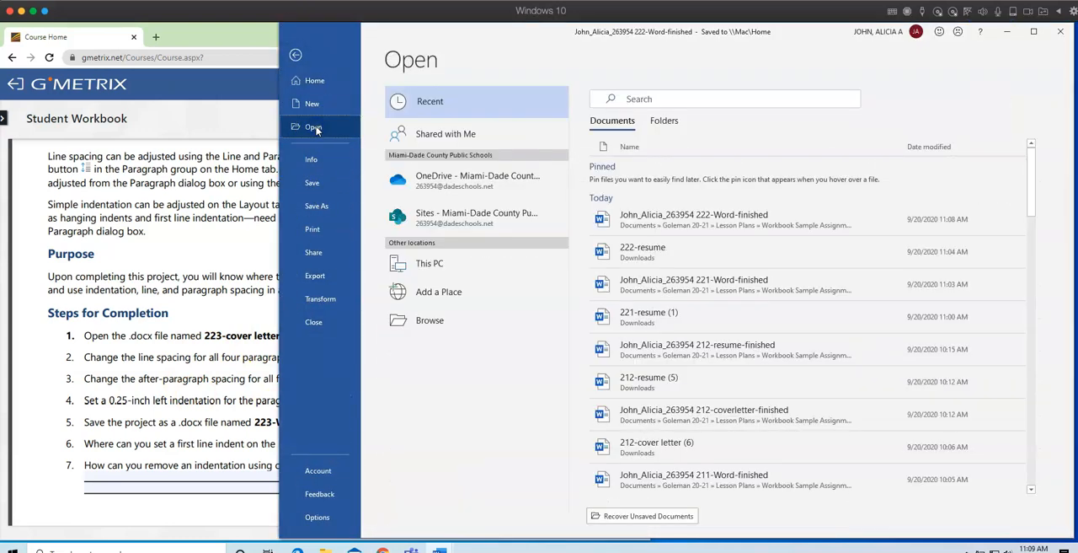
{"action": "left_click", "coordinate": [430, 323]}
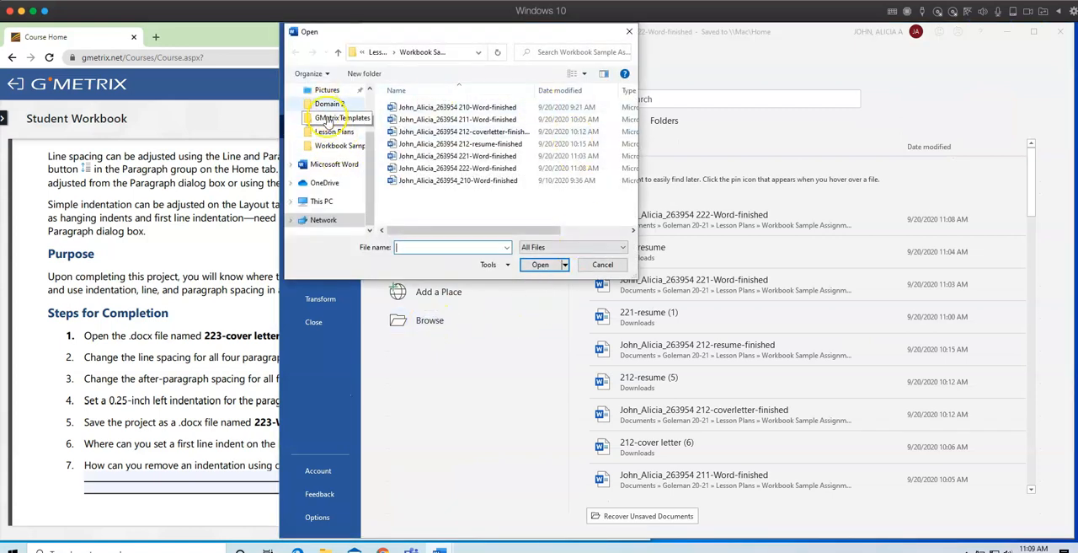
{"action": "scroll", "coordinate": [328, 121], "scroll_direction": "up", "scroll_amount": 2}
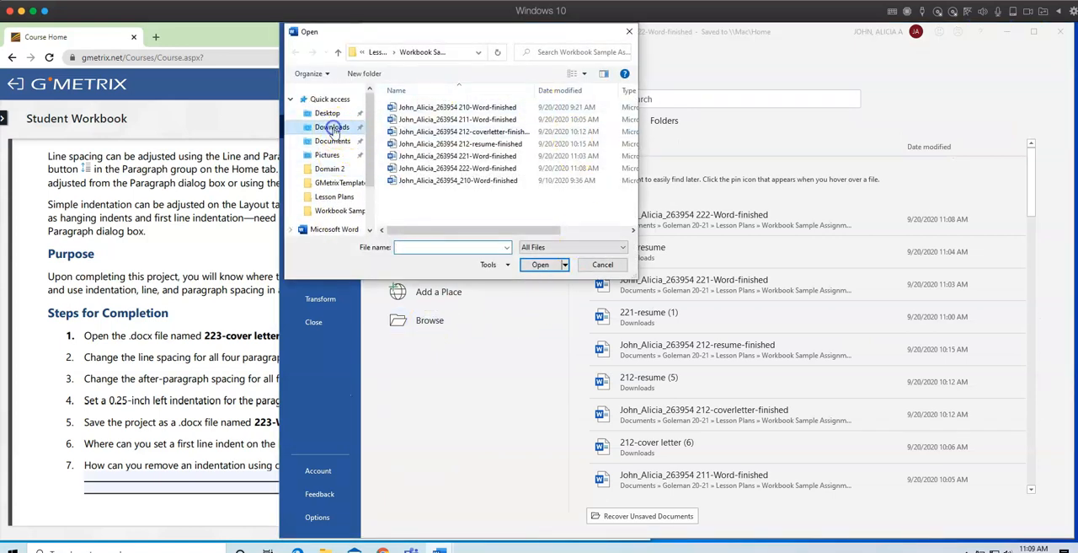
{"action": "left_click", "coordinate": [332, 128]}
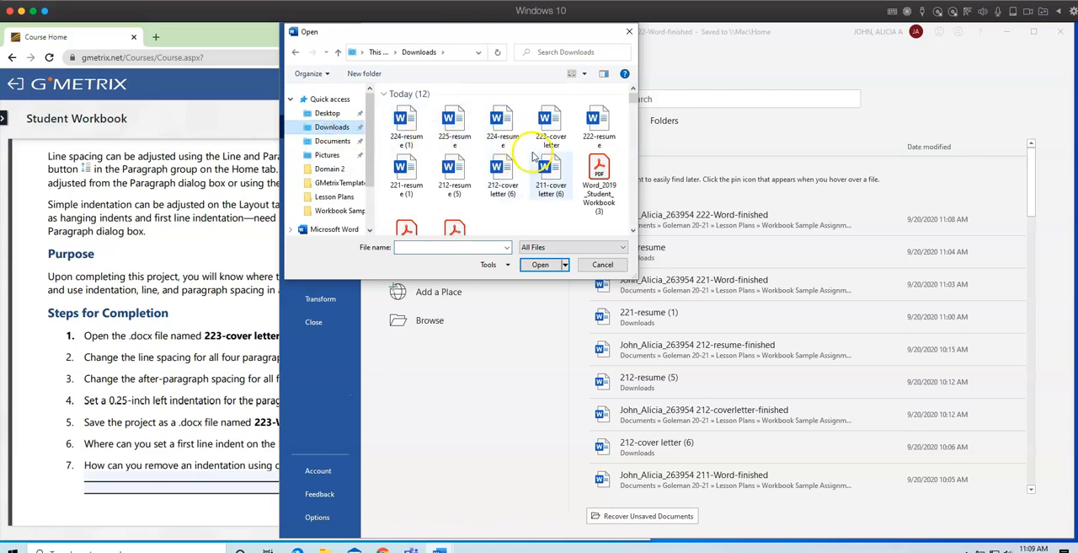
{"action": "left_click", "coordinate": [553, 124]}
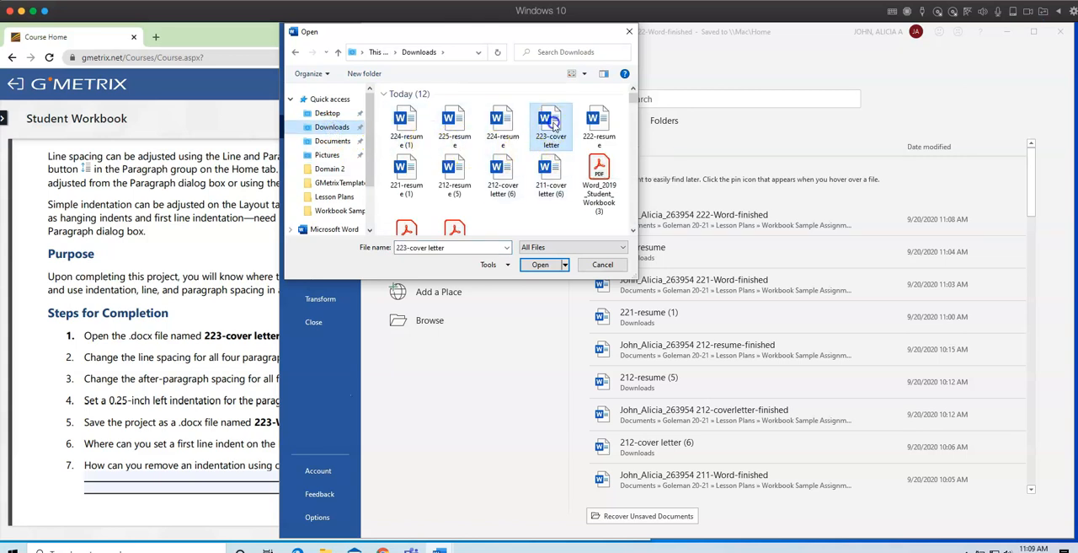
{"action": "left_click", "coordinate": [538, 268]}
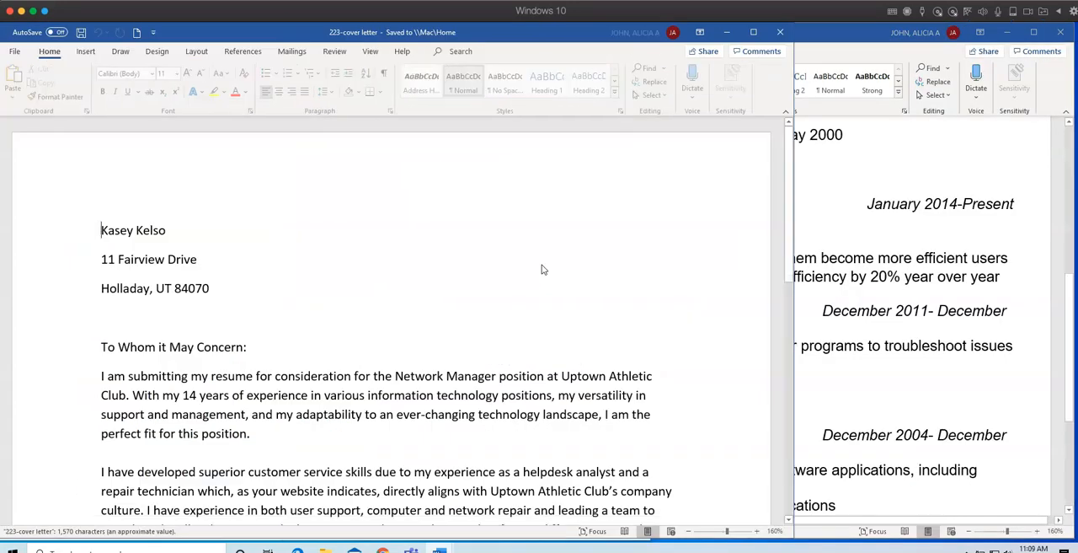
{"action": "left_click_drag", "start_coordinate": [527, 36], "coordinate": [806, 36]}
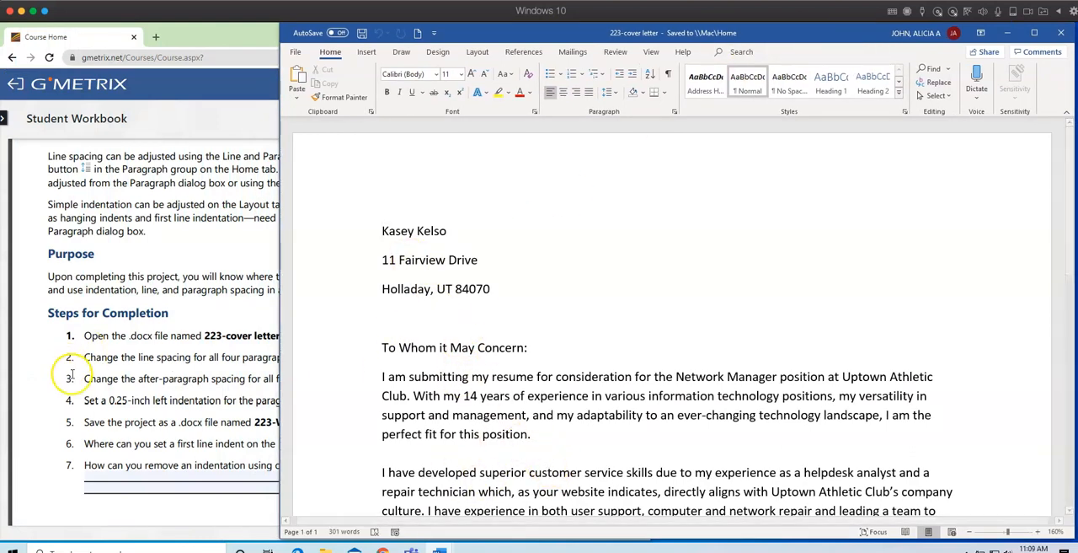
Set the line spacing of the cover letter's four body paragraphs to 1.0, following step 2 of the workbook project.
{"action": "left_click", "coordinate": [192, 396]}
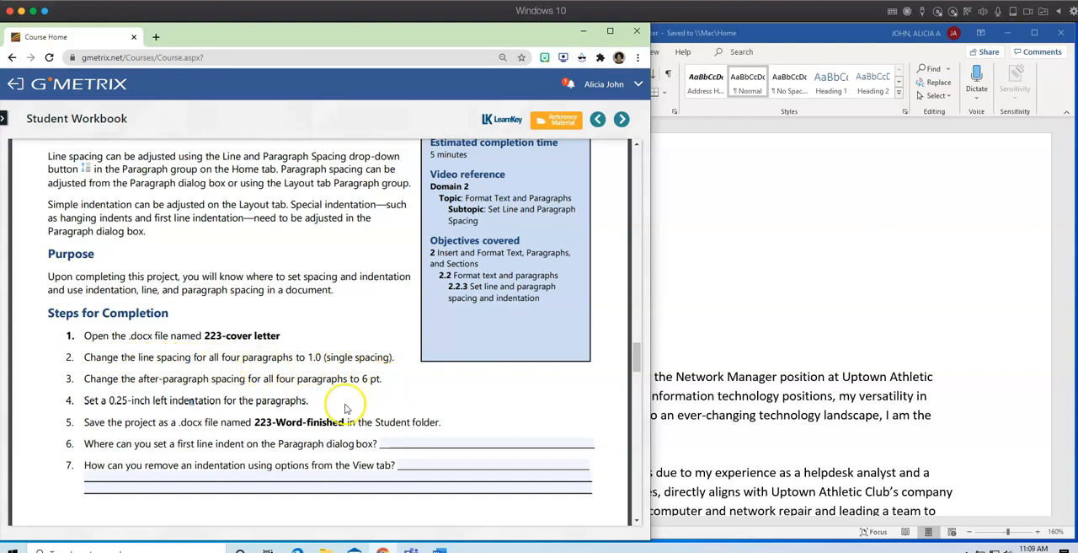
{"action": "left_click", "coordinate": [828, 377]}
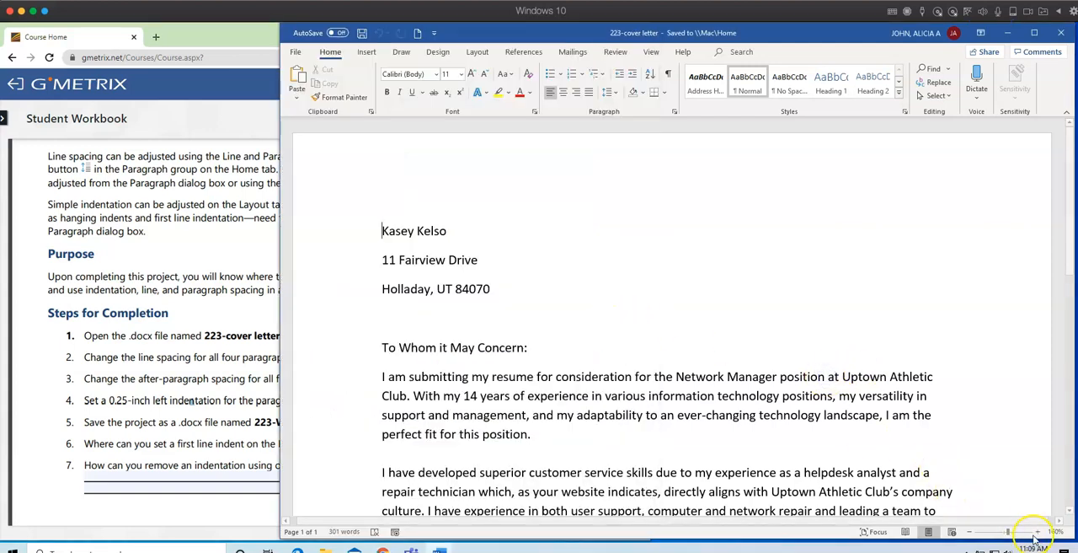
{"action": "left_click", "coordinate": [969, 531]}
{"action": "left_click", "coordinate": [970, 532]}
{"action": "left_click", "coordinate": [970, 531]}
{"action": "left_click", "coordinate": [969, 531]}
{"action": "left_click", "coordinate": [970, 531]}
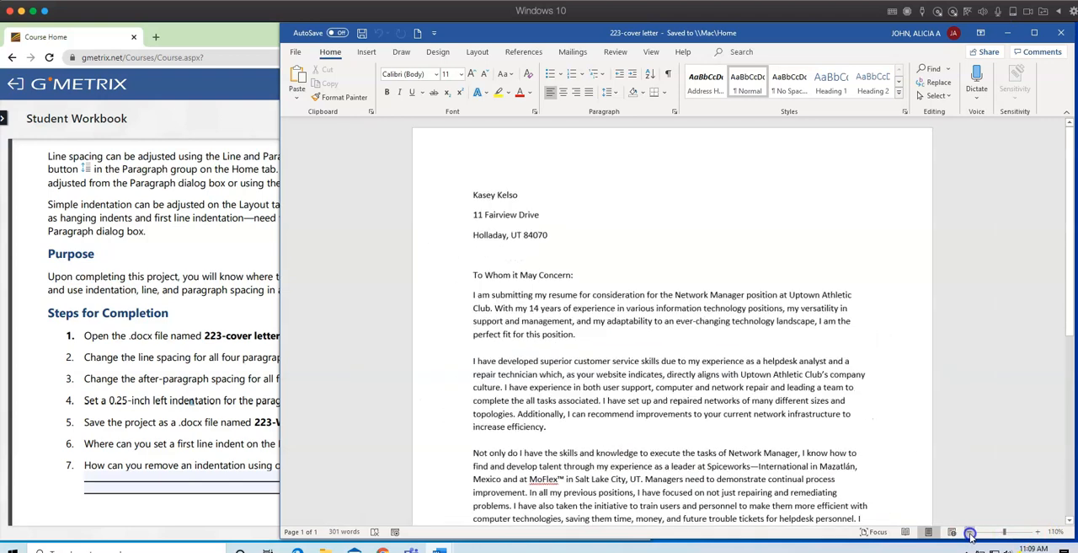
{"action": "left_click", "coordinate": [970, 532]}
{"action": "left_click", "coordinate": [970, 532]}
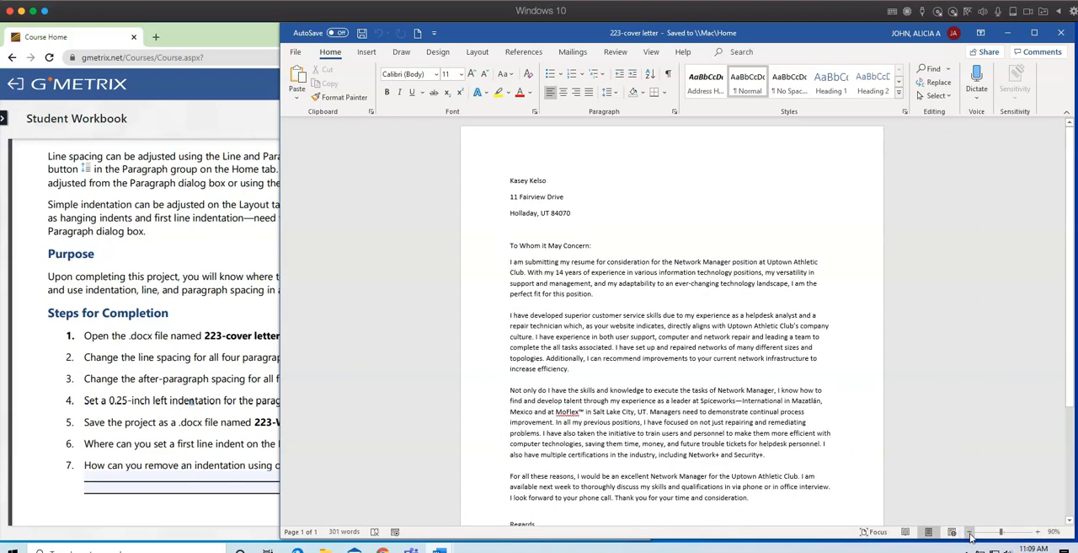
{"action": "scroll", "coordinate": [935, 419], "scroll_direction": "down", "scroll_amount": 1}
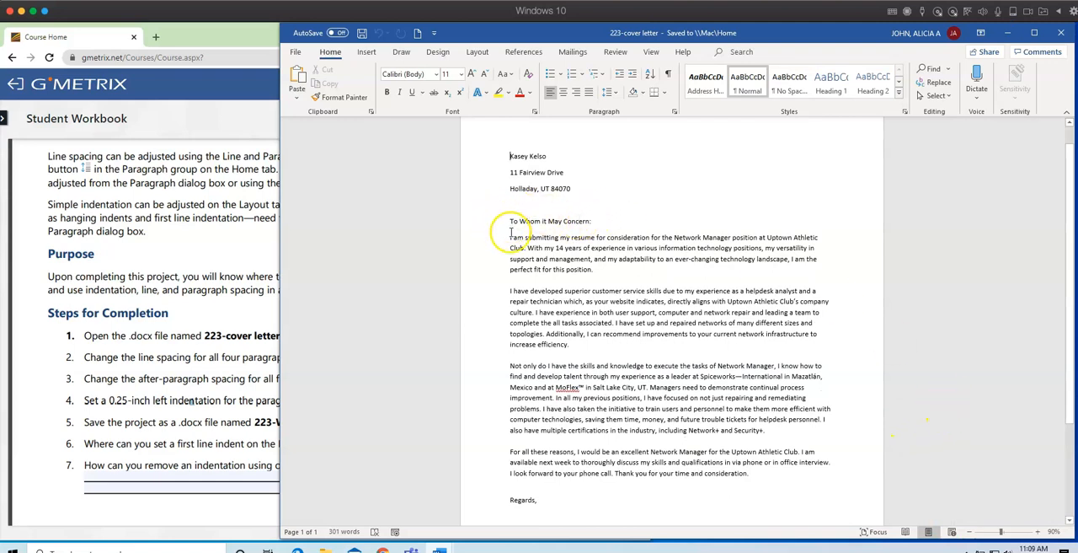
{"action": "left_click_drag", "start_coordinate": [508, 236], "coordinate": [749, 469]}
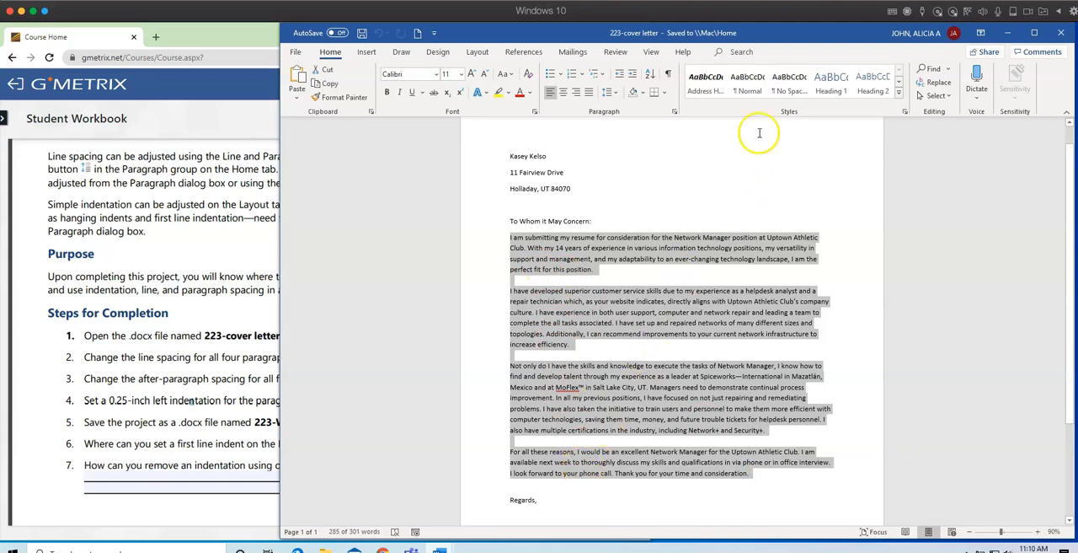
{"action": "left_click", "coordinate": [615, 95]}
{"action": "left_click", "coordinate": [624, 110]}
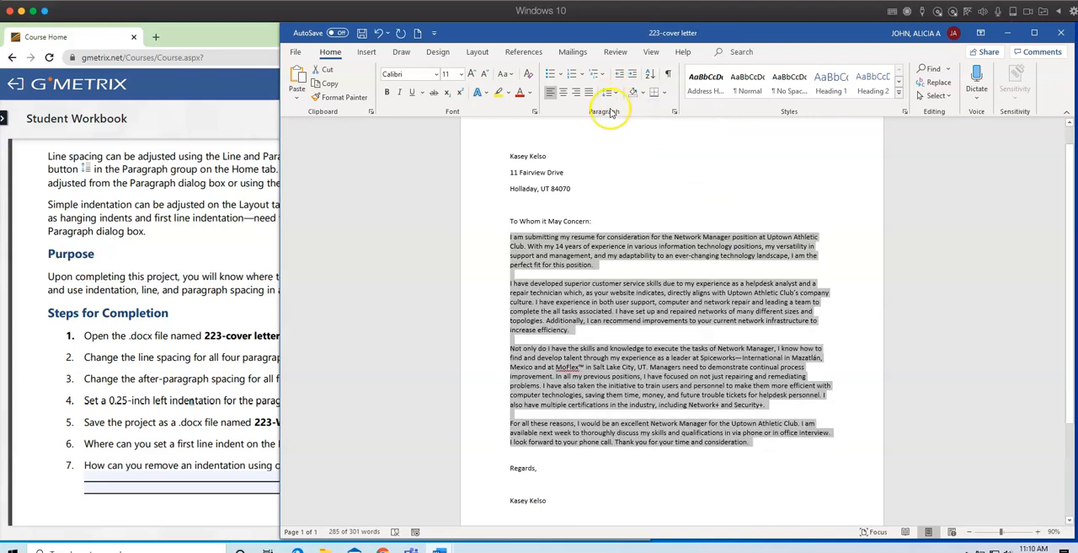
Set the spacing after the four body paragraphs to 6 pt in the Paragraph settings.
{"action": "left_click", "coordinate": [254, 318]}
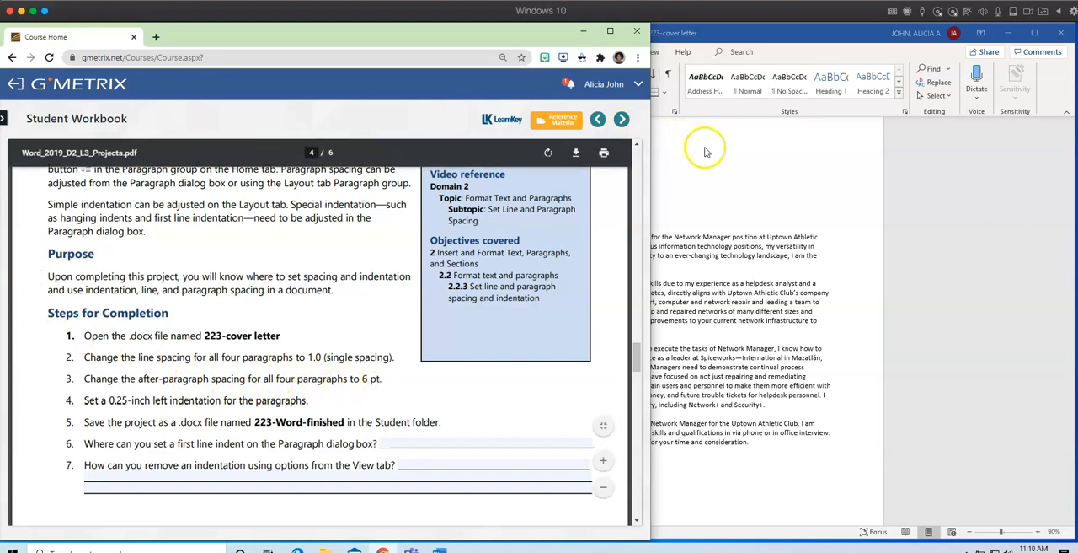
{"action": "left_click", "coordinate": [795, 164]}
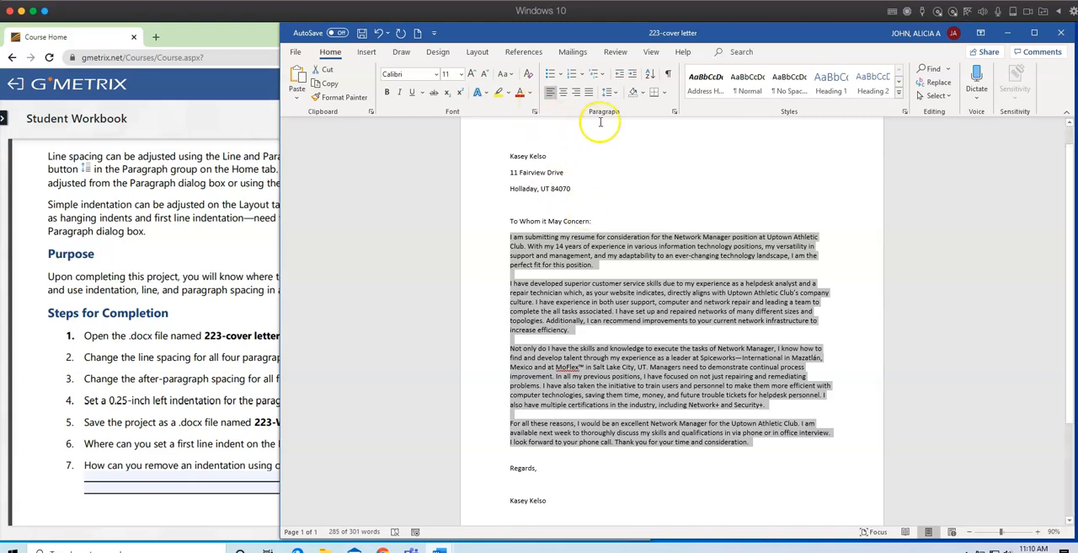
{"action": "left_click", "coordinate": [674, 112]}
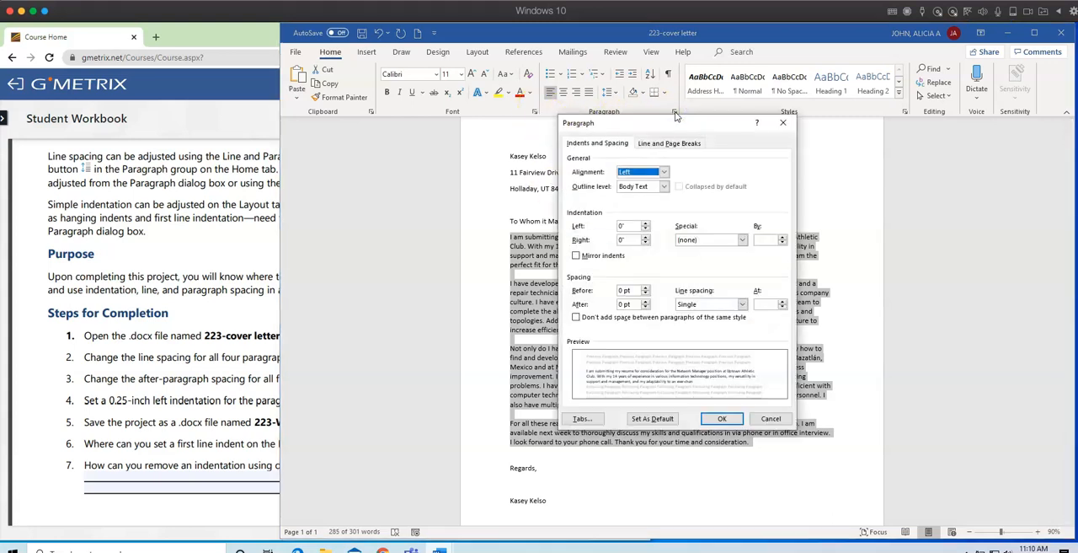
{"action": "left_click_drag", "start_coordinate": [682, 127], "coordinate": [909, 119]}
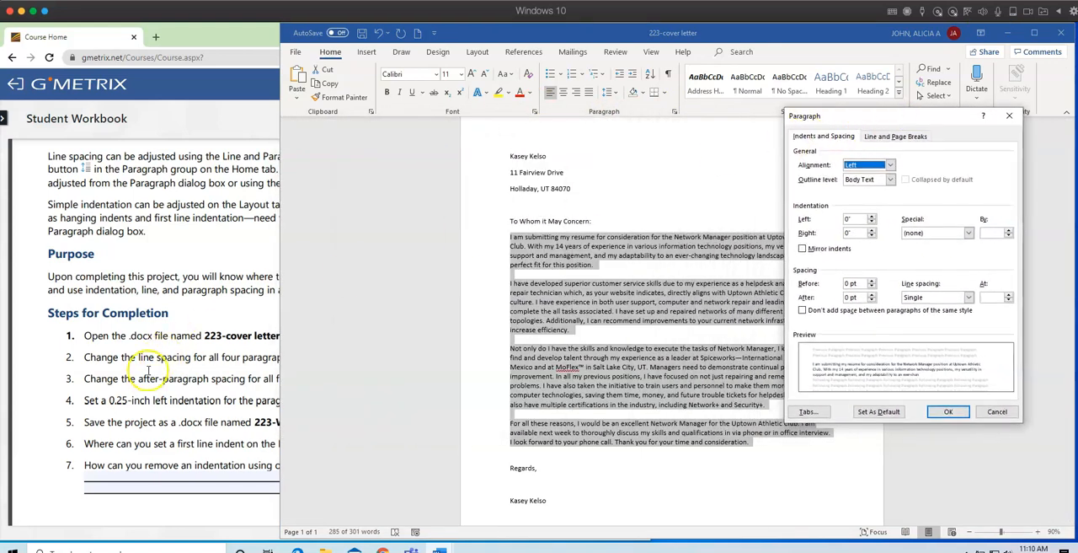
{"action": "left_click", "coordinate": [200, 352]}
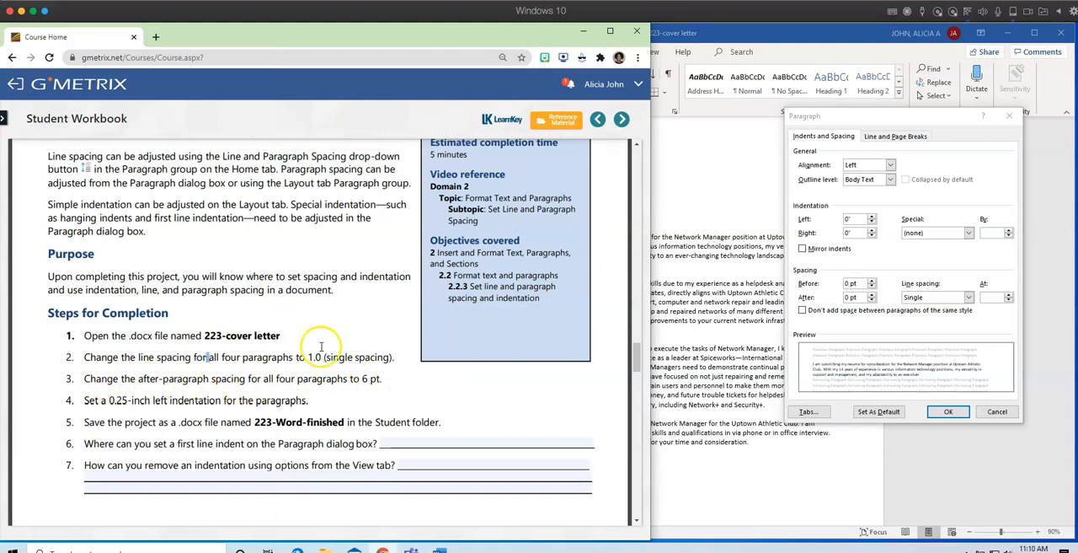
{"action": "left_click", "coordinate": [723, 163]}
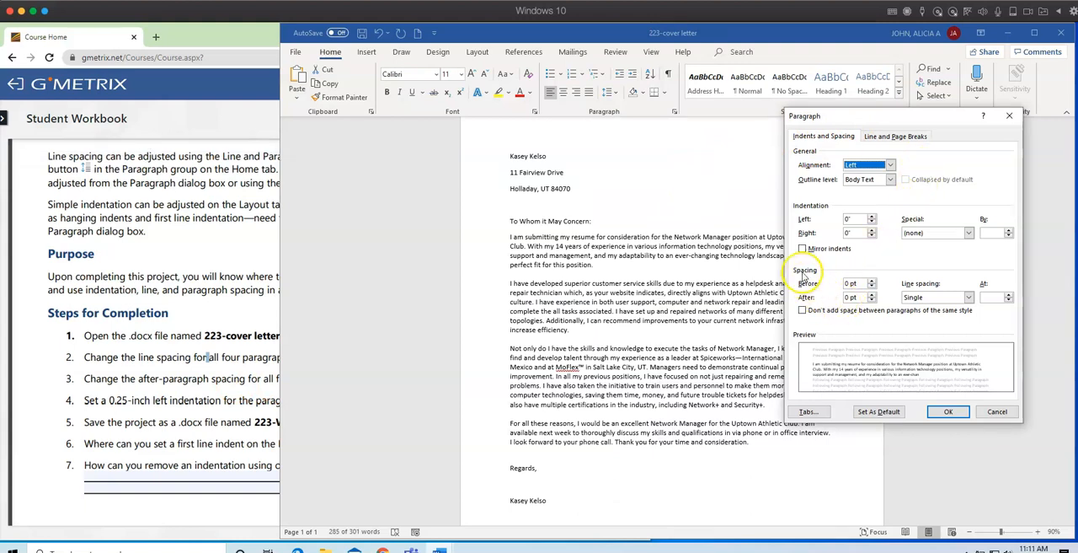
{"action": "left_click", "coordinate": [872, 294]}
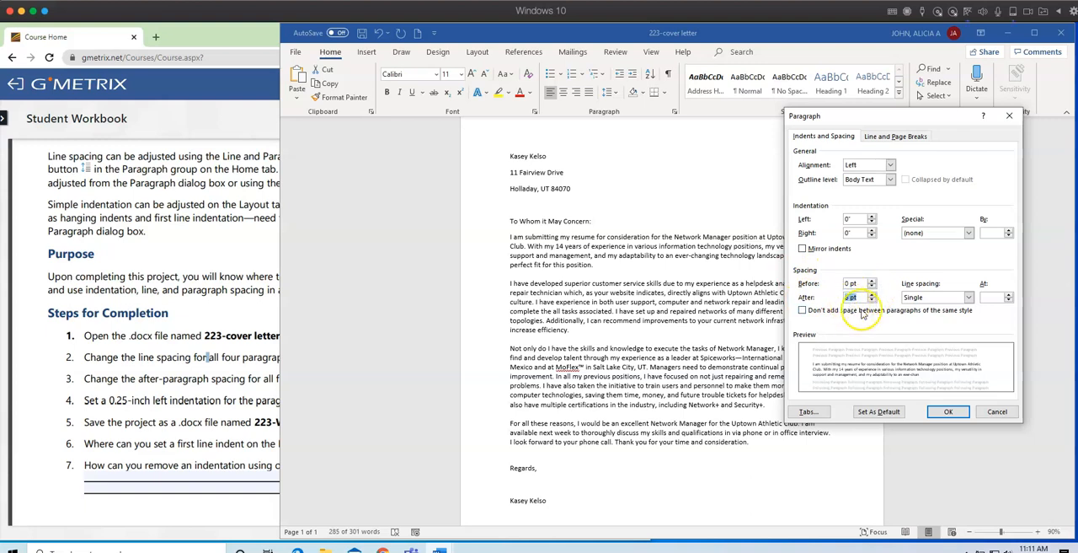
{"action": "left_click", "coordinate": [947, 412]}
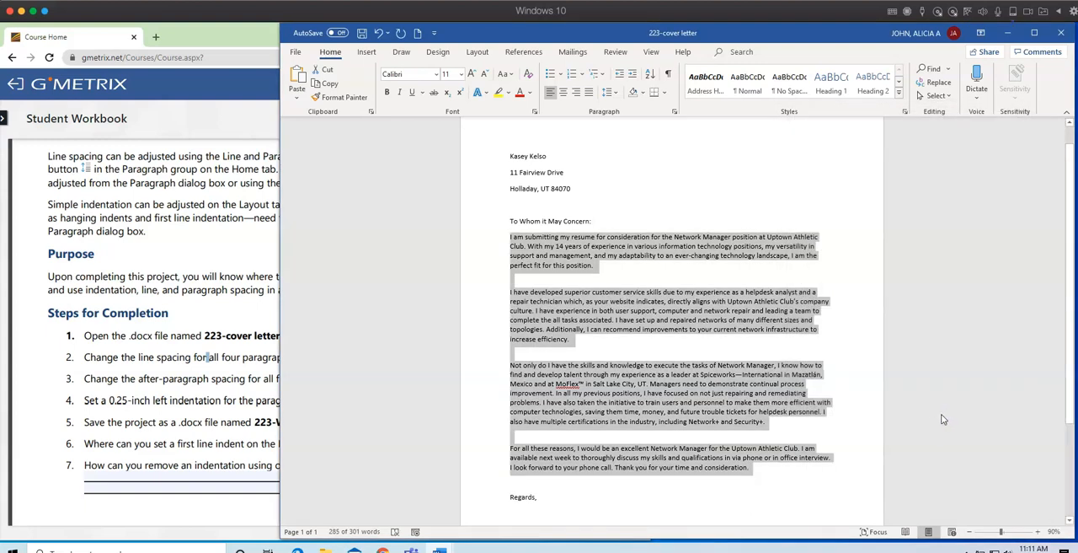
Check the workbook's step 4 and set a 0.25-inch left indentation for the four body paragraphs.
{"action": "left_click", "coordinate": [169, 399]}
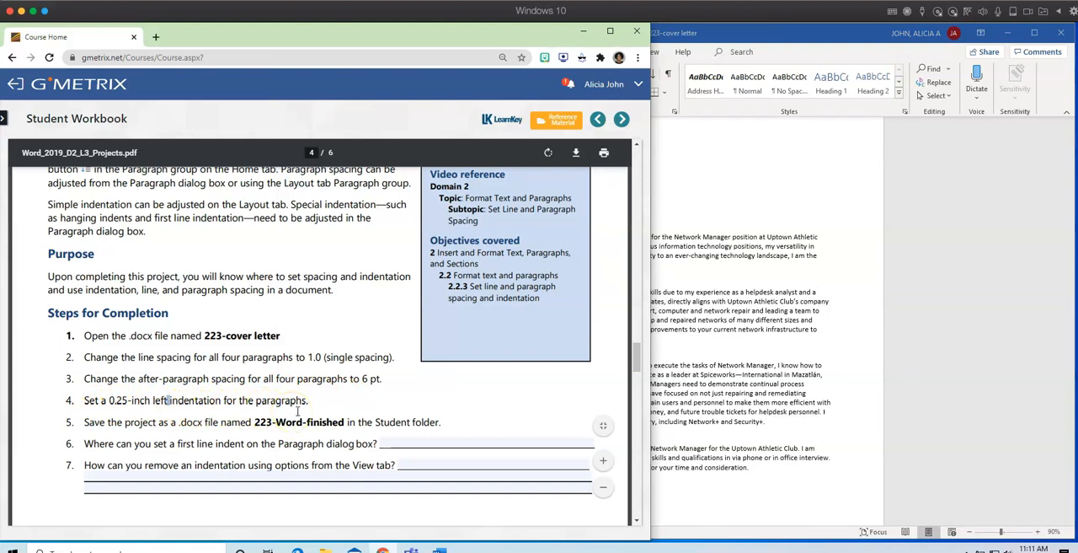
{"action": "left_click", "coordinate": [848, 281]}
{"action": "left_click_drag", "start_coordinate": [510, 236], "coordinate": [554, 462]}
{"action": "left_click", "coordinate": [674, 112]}
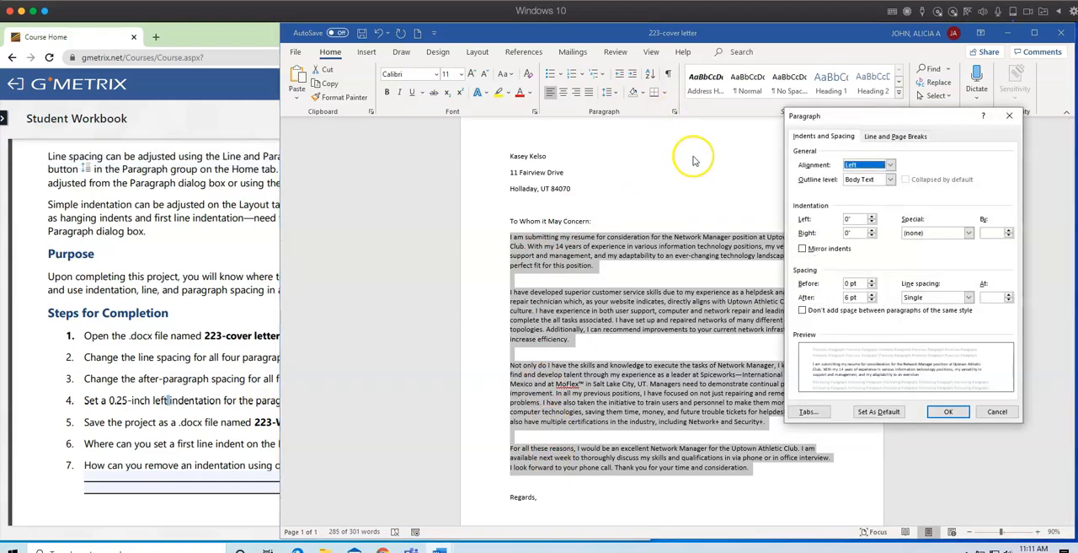
{"action": "left_click", "coordinate": [853, 219]}
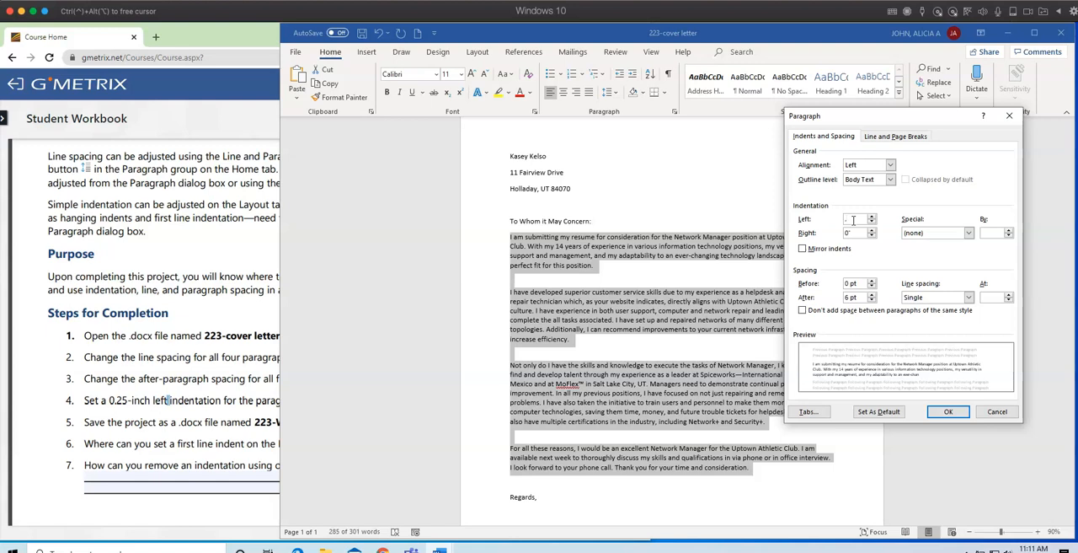
{"action": "type", "text": ".25"}
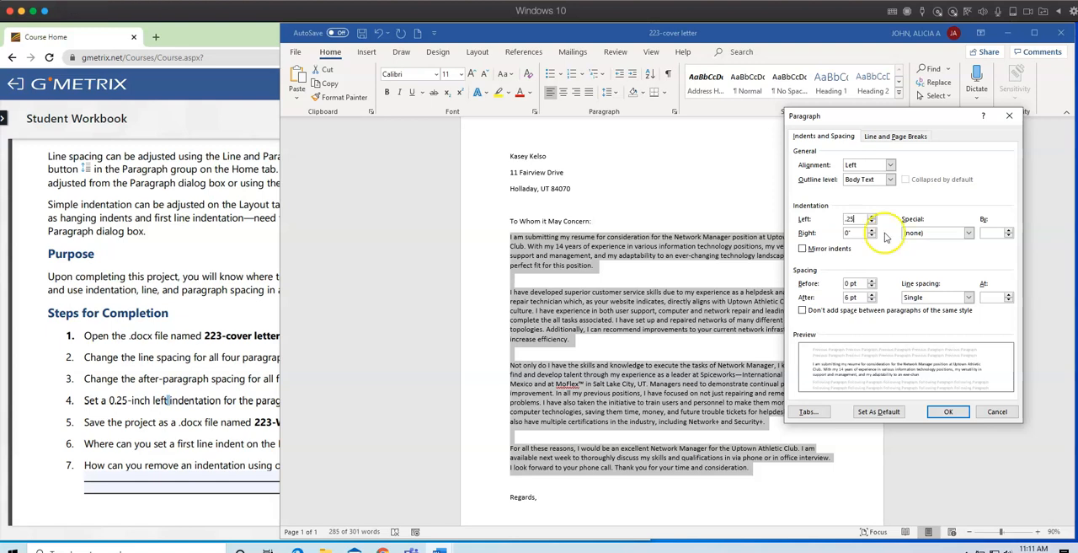
{"action": "left_click", "coordinate": [948, 411]}
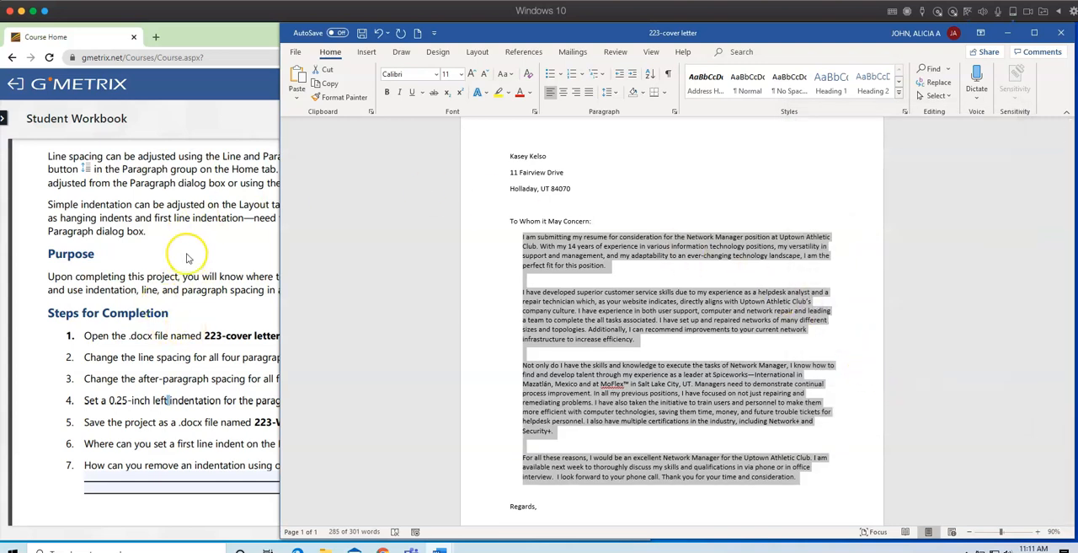
Copy the file name 223-Word-finished from step 5 of the workbook project.
{"action": "left_click", "coordinate": [221, 369]}
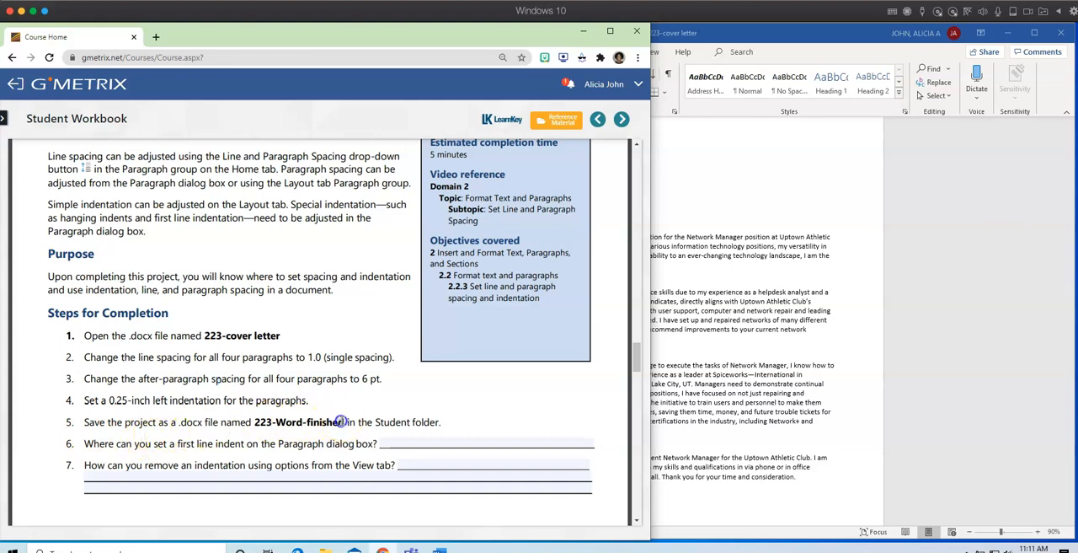
{"action": "right_click", "coordinate": [272, 426]}
{"action": "left_click", "coordinate": [305, 458]}
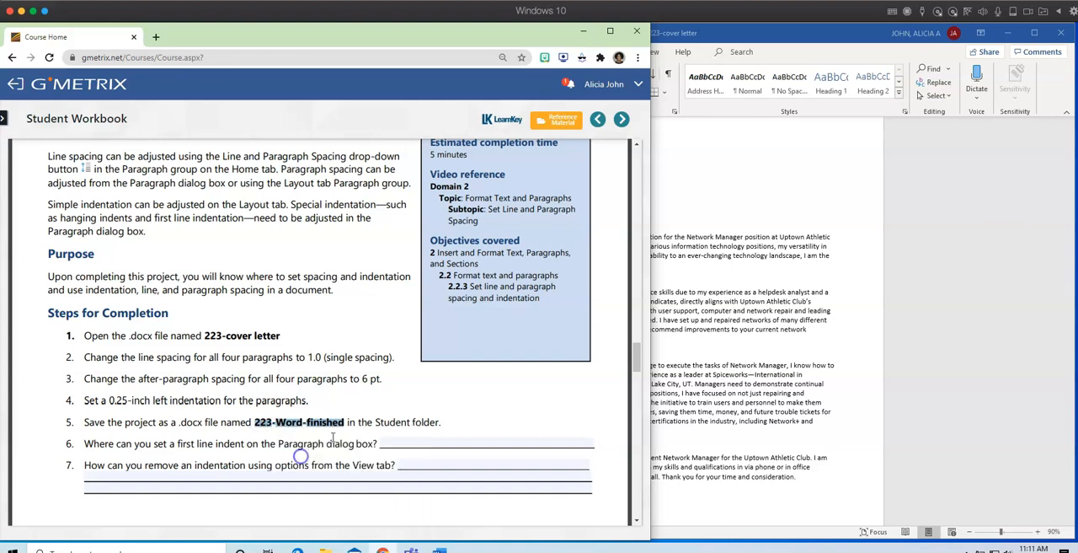
Start saving a copy of the cover letter in Documents > Goleman 20-21 > Lesson Plans > Workbook Sample Assignments.
{"action": "left_click", "coordinate": [787, 333]}
{"action": "key", "text": "ctrl+a"}
{"action": "left_click", "coordinate": [297, 51]}
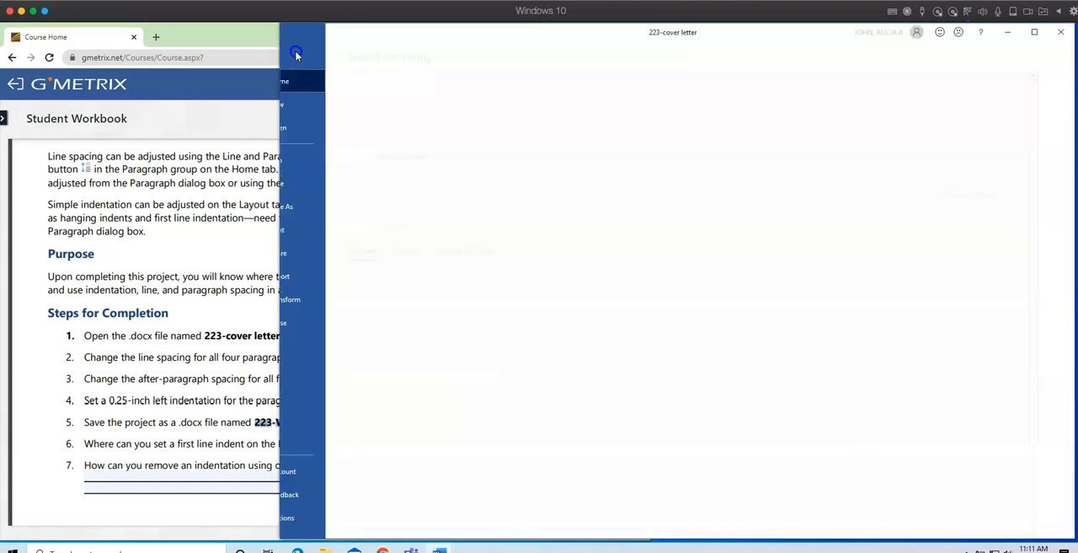
{"action": "left_click", "coordinate": [317, 207]}
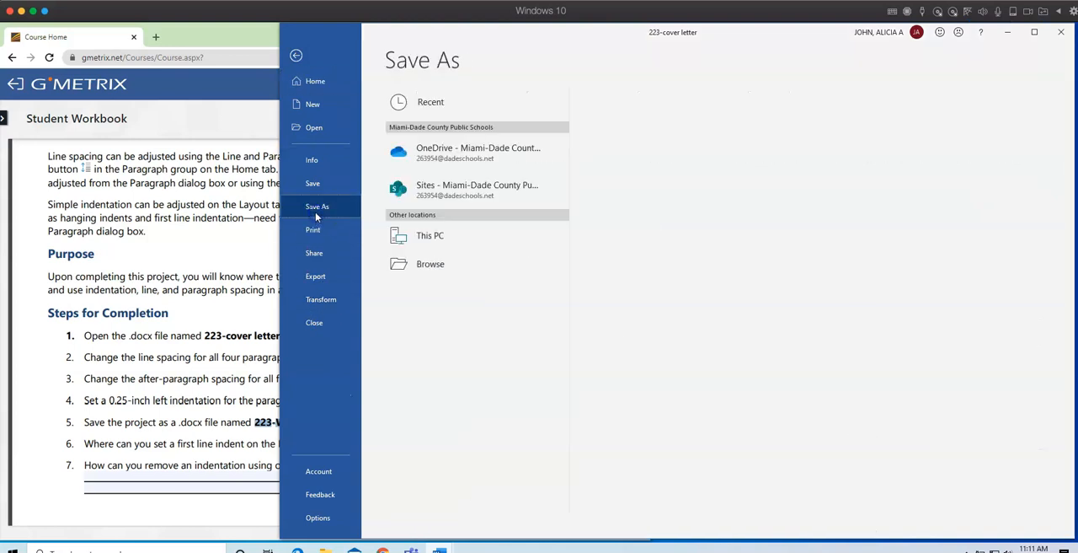
{"action": "left_click", "coordinate": [431, 292]}
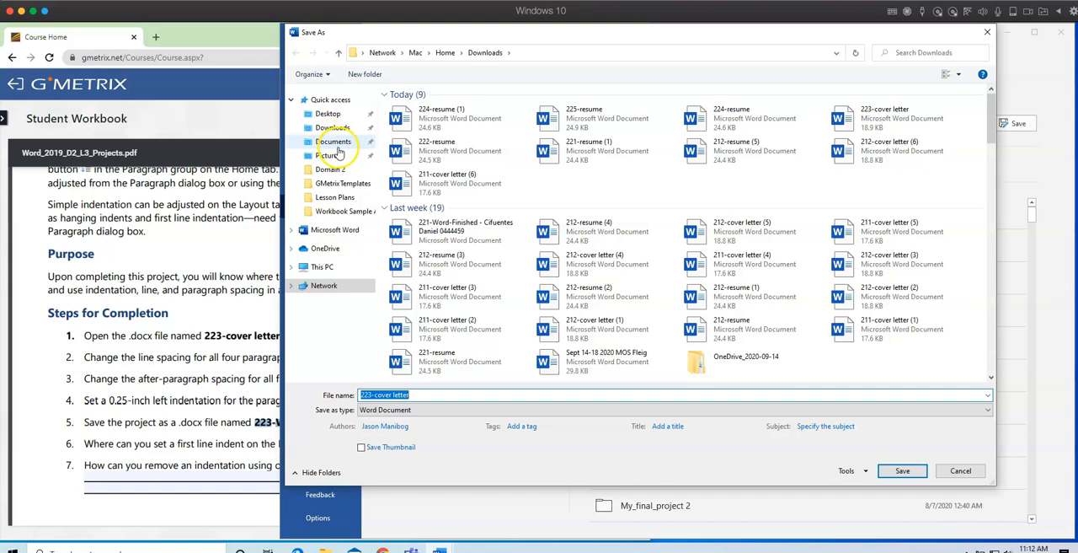
{"action": "left_click", "coordinate": [334, 143]}
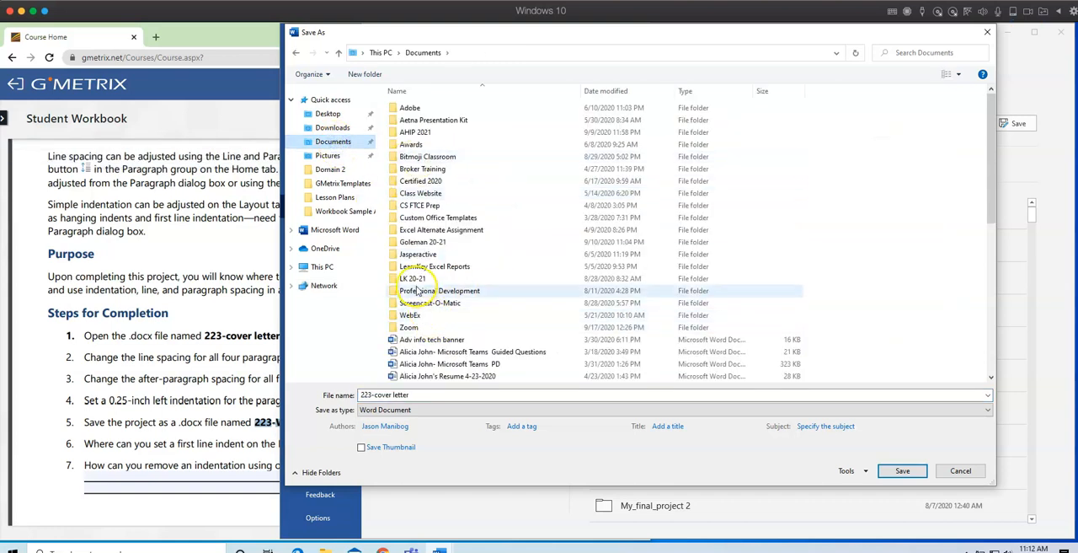
{"action": "double_click", "coordinate": [410, 242]}
{"action": "double_click", "coordinate": [419, 120]}
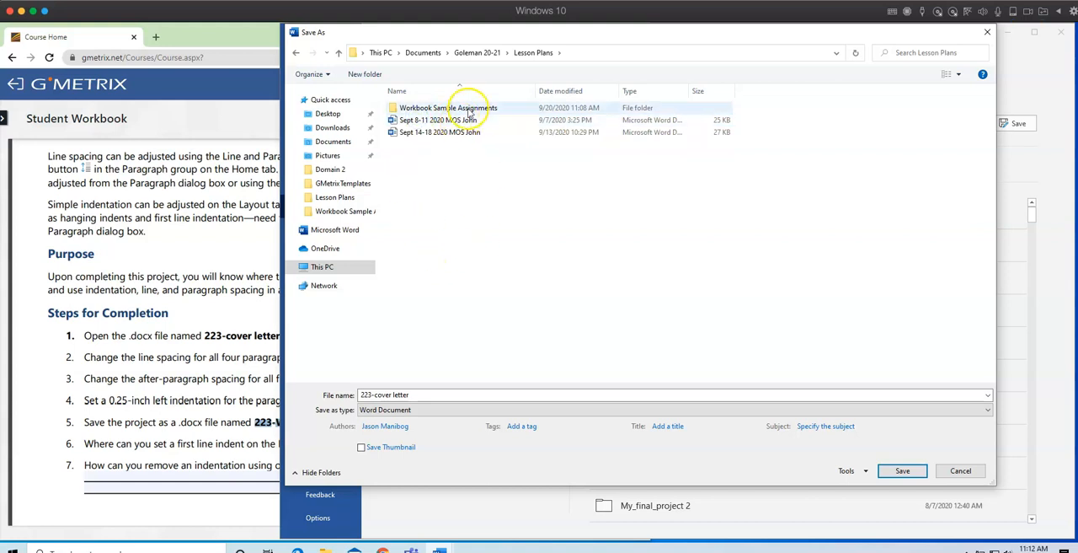
{"action": "double_click", "coordinate": [455, 108]}
Name the file with the owner's last name, first name and ID number followed by 223-Word-finished, and save it.
{"action": "left_click", "coordinate": [435, 392]}
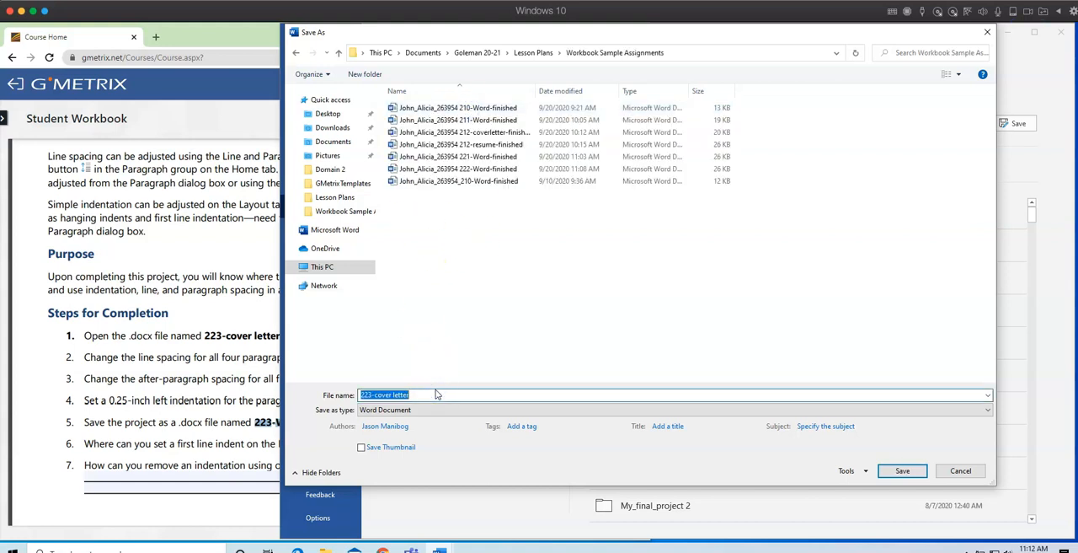
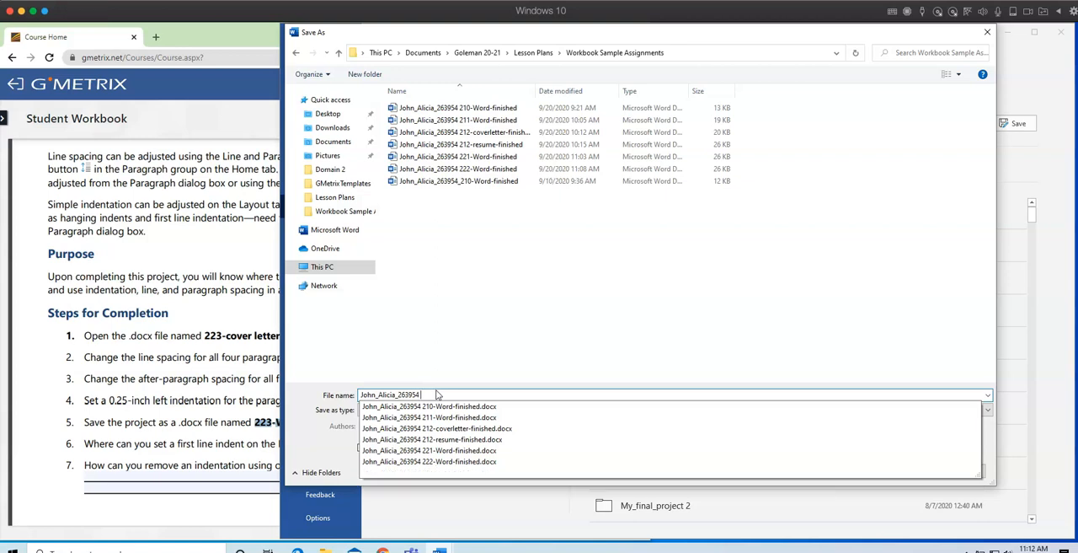
{"action": "right_click", "coordinate": [435, 394]}
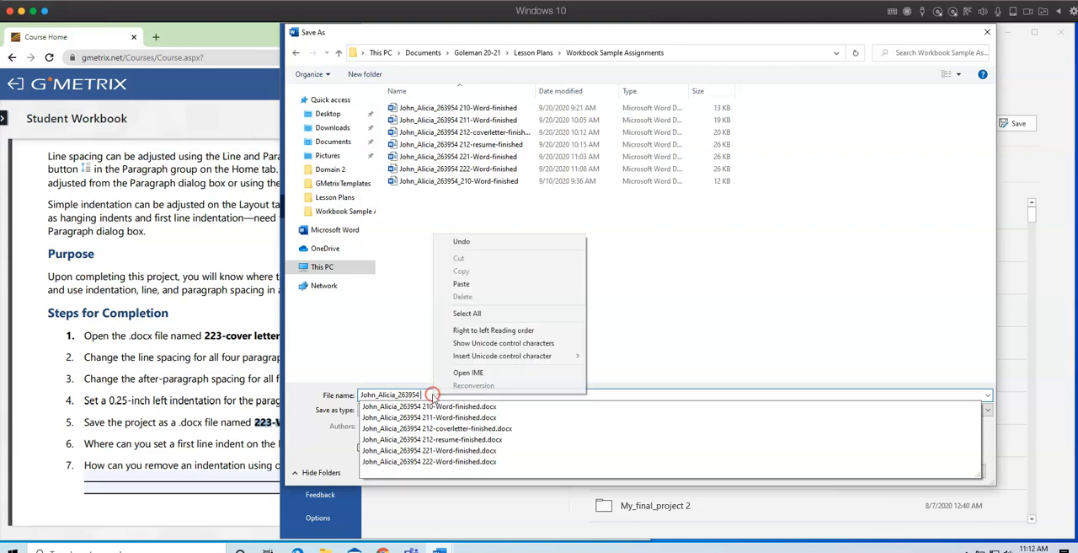
{"action": "left_click", "coordinate": [475, 280]}
{"action": "left_click", "coordinate": [903, 470]}
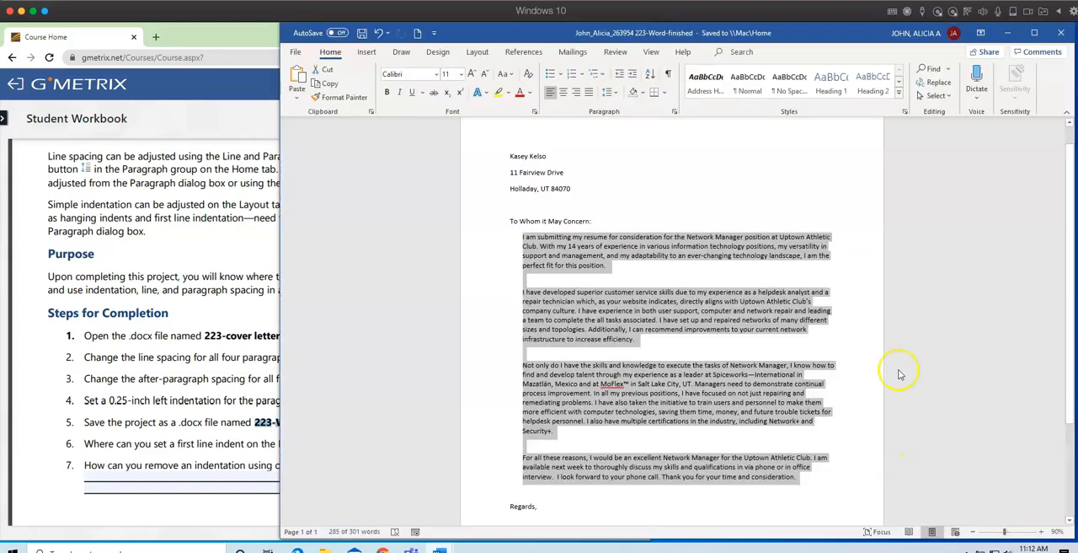
Advance the student workbook to the Built-In Text Styles project and read its steps for completion.
{"action": "left_click", "coordinate": [202, 124]}
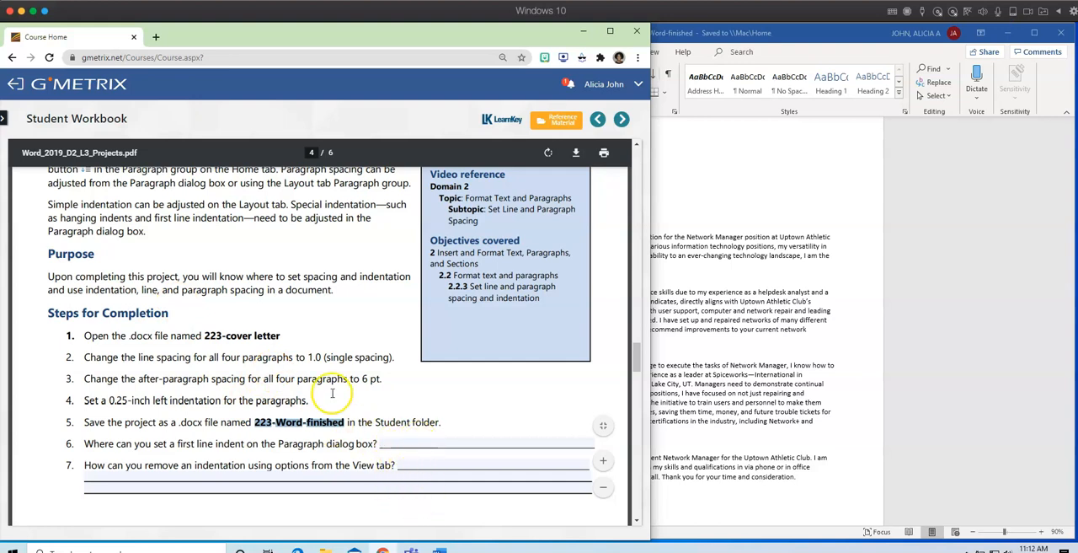
{"action": "scroll", "coordinate": [330, 394], "scroll_direction": "down", "scroll_amount": 4}
{"action": "scroll", "coordinate": [331, 394], "scroll_direction": "down", "scroll_amount": 1}
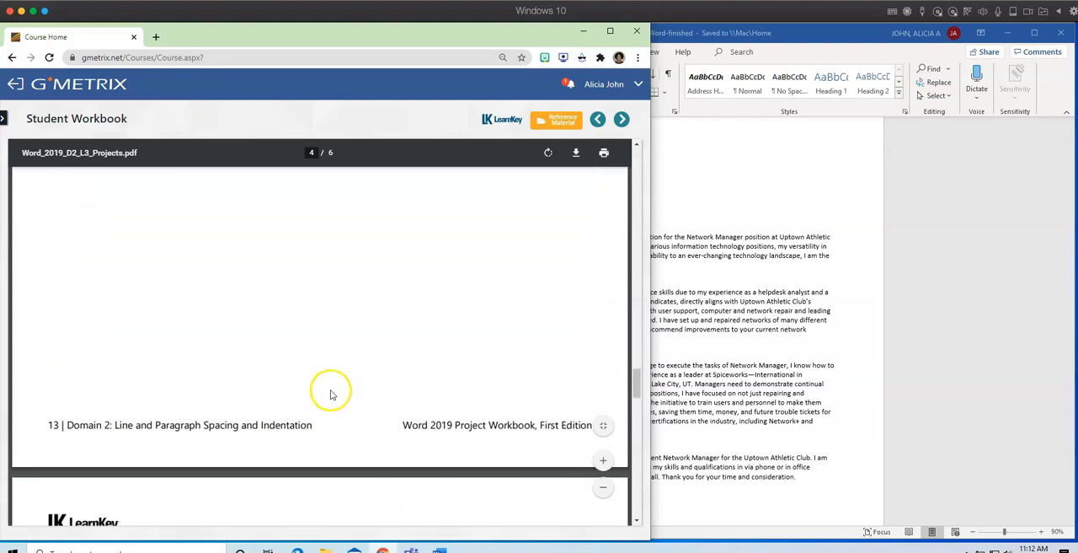
{"action": "scroll", "coordinate": [331, 395], "scroll_direction": "down", "scroll_amount": 5}
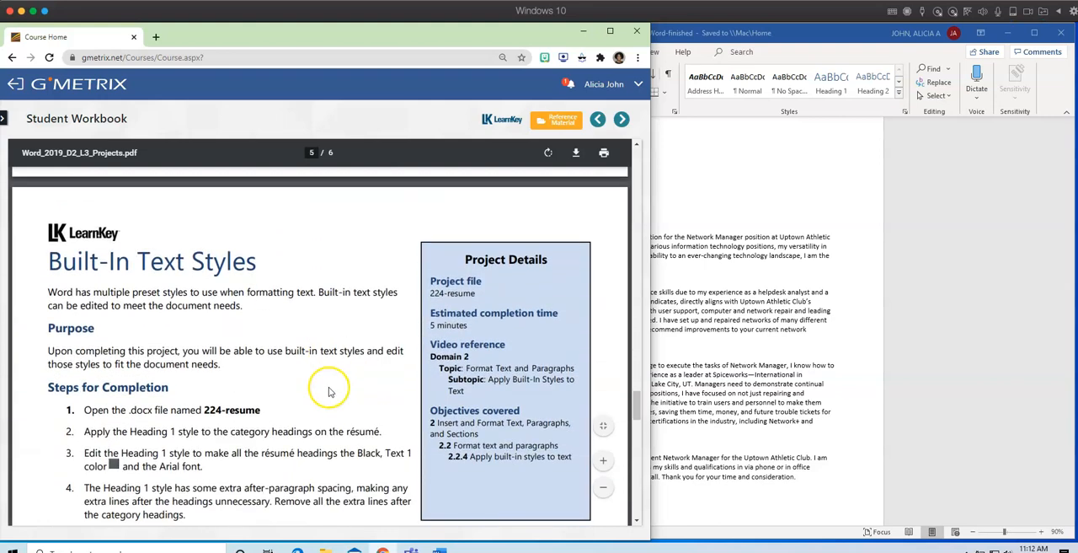
{"action": "scroll", "coordinate": [330, 391], "scroll_direction": "down", "scroll_amount": 1}
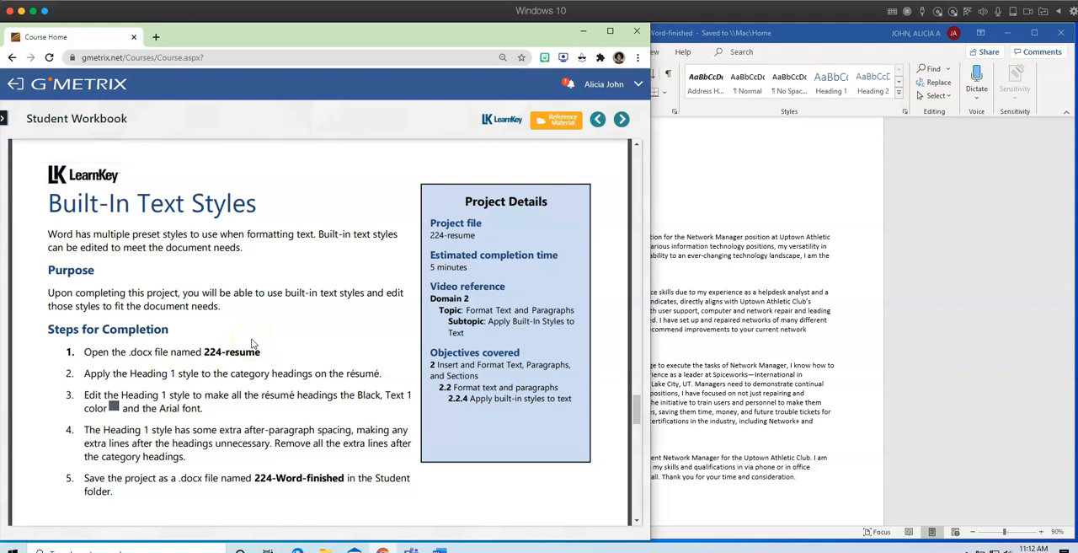
Open 224-resume (1) from the Downloads folder in Word and place its window beside the workbook.
{"action": "left_click", "coordinate": [808, 327]}
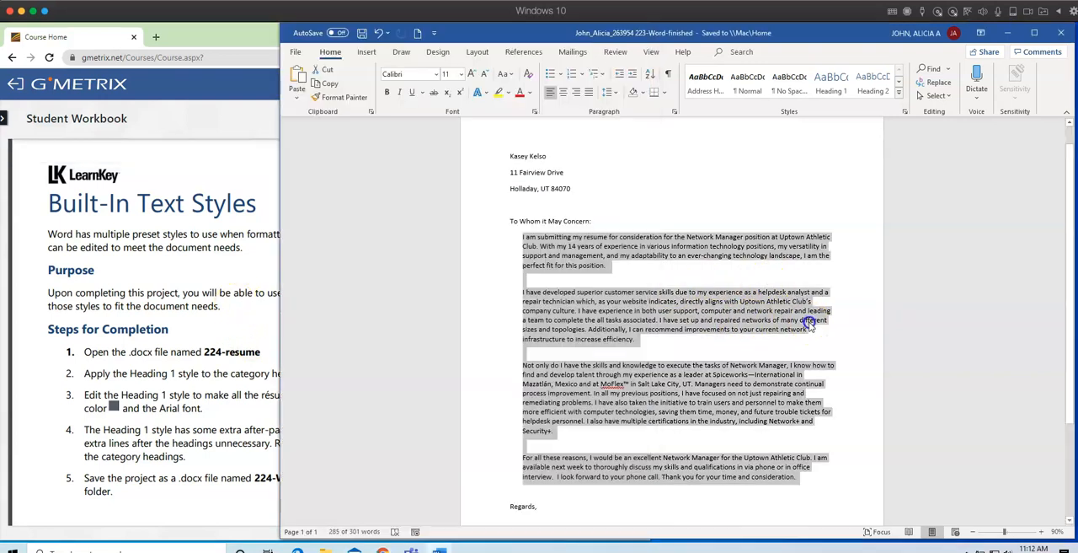
{"action": "left_click", "coordinate": [478, 246]}
{"action": "left_click", "coordinate": [650, 275]}
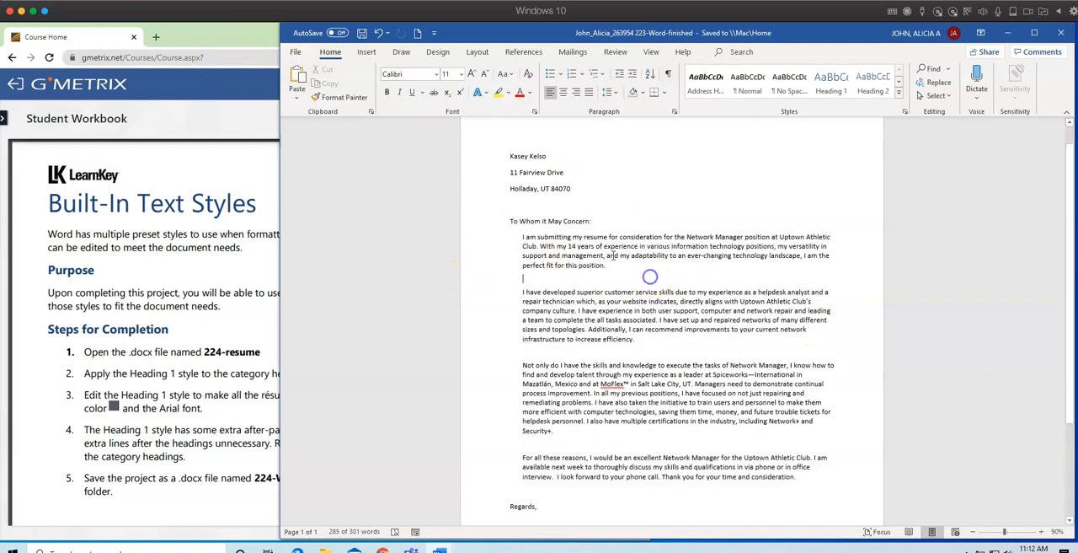
{"action": "left_click", "coordinate": [296, 52]}
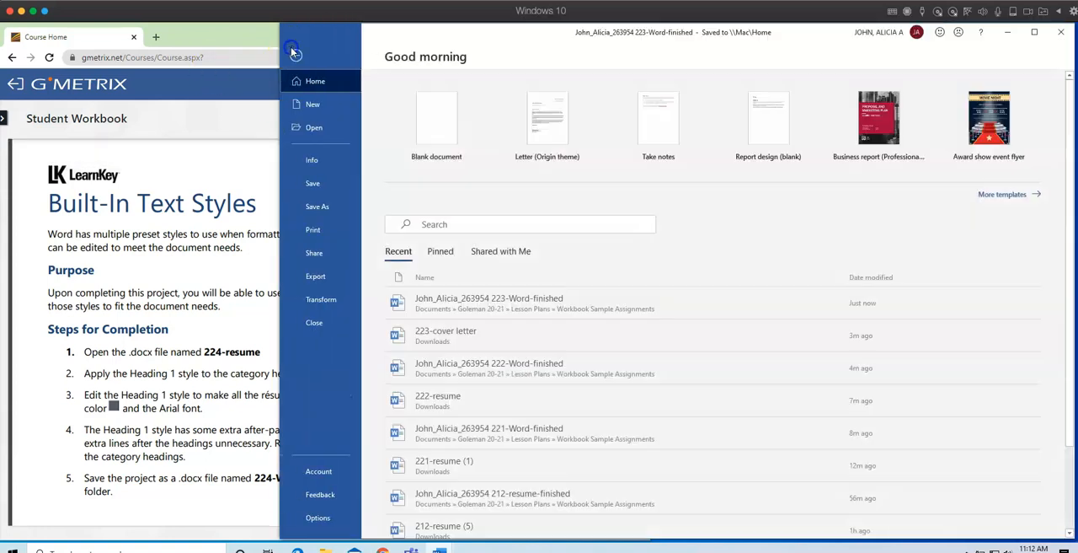
{"action": "left_click", "coordinate": [312, 128]}
{"action": "left_click", "coordinate": [431, 323]}
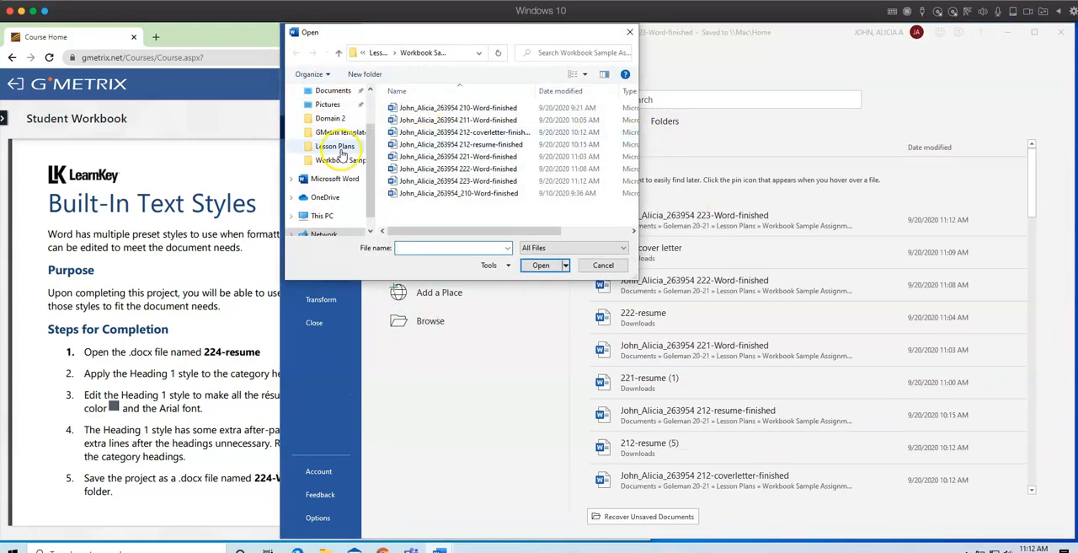
{"action": "scroll", "coordinate": [342, 156], "scroll_direction": "up", "scroll_amount": 2}
{"action": "left_click", "coordinate": [332, 127]}
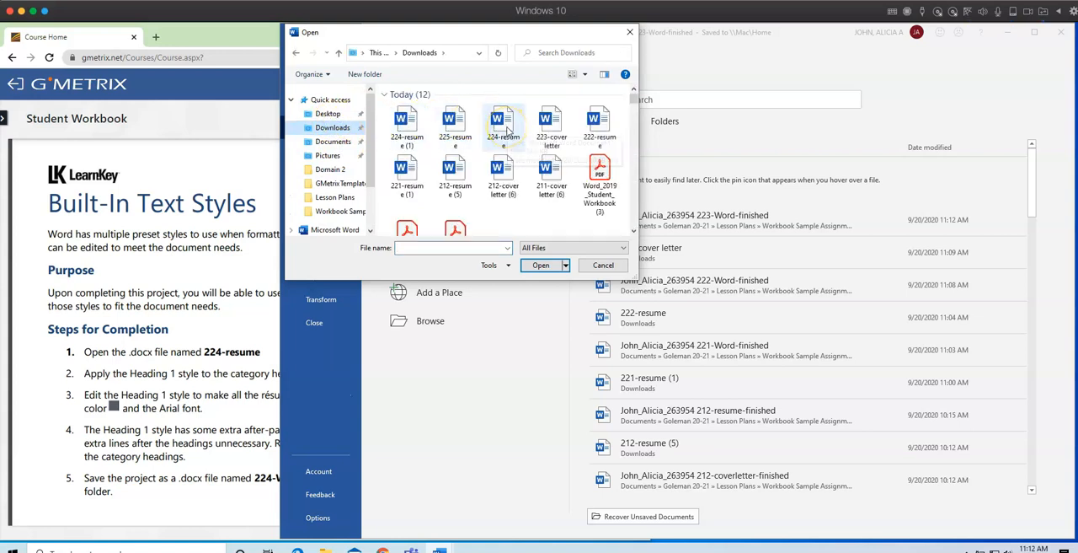
{"action": "double_click", "coordinate": [402, 118]}
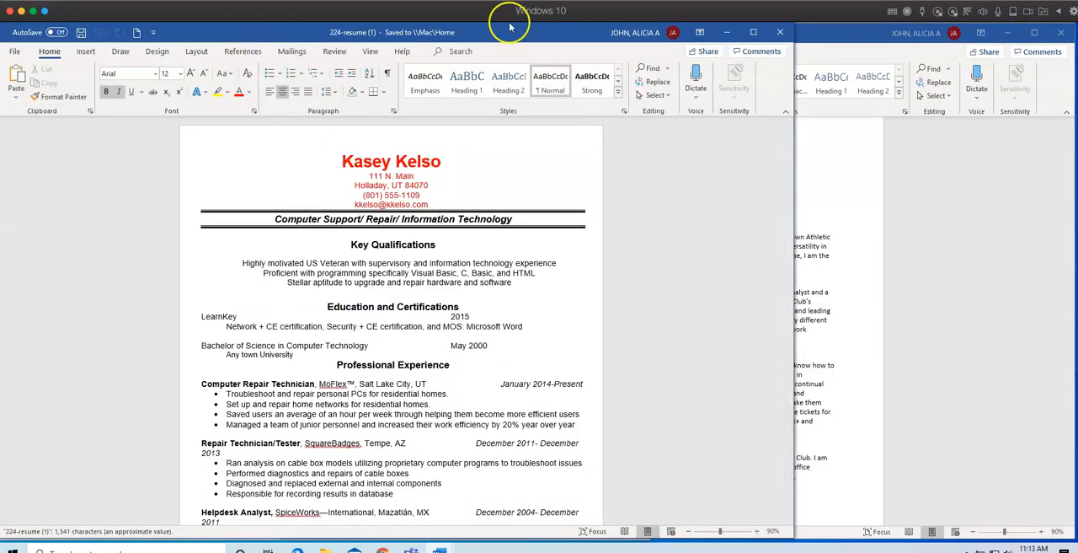
{"action": "left_click_drag", "start_coordinate": [284, 31], "coordinate": [562, 34]}
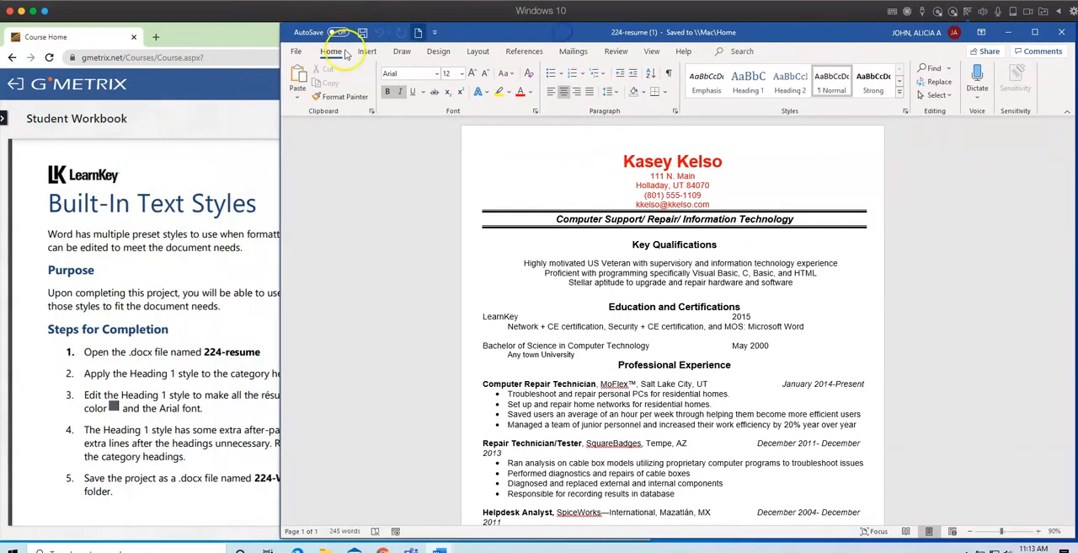
Check step 2 of the workbook project and apply the Heading 1 style to the Key Qualifications heading.
{"action": "left_click", "coordinate": [231, 341]}
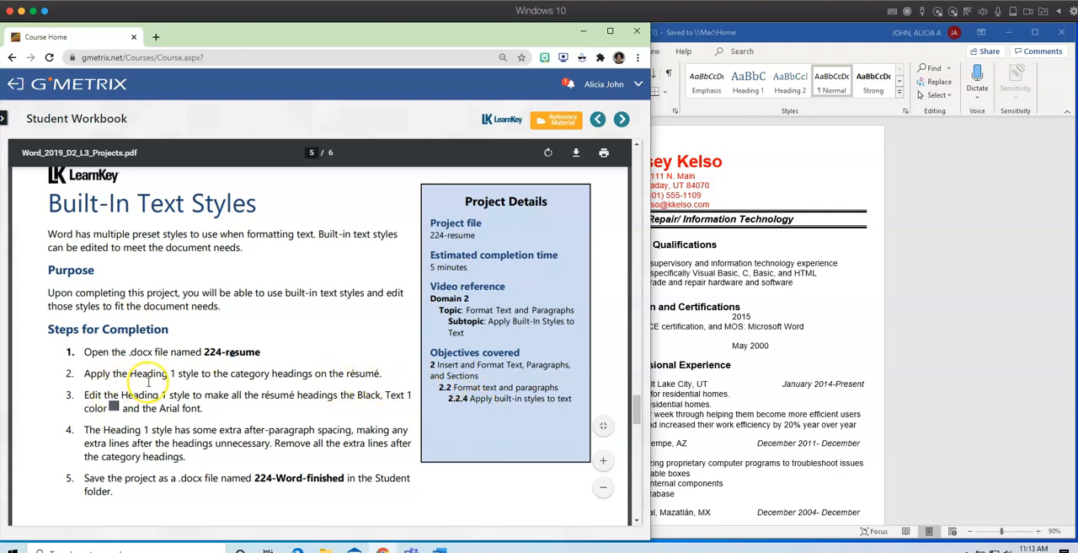
{"action": "left_click", "coordinate": [801, 348]}
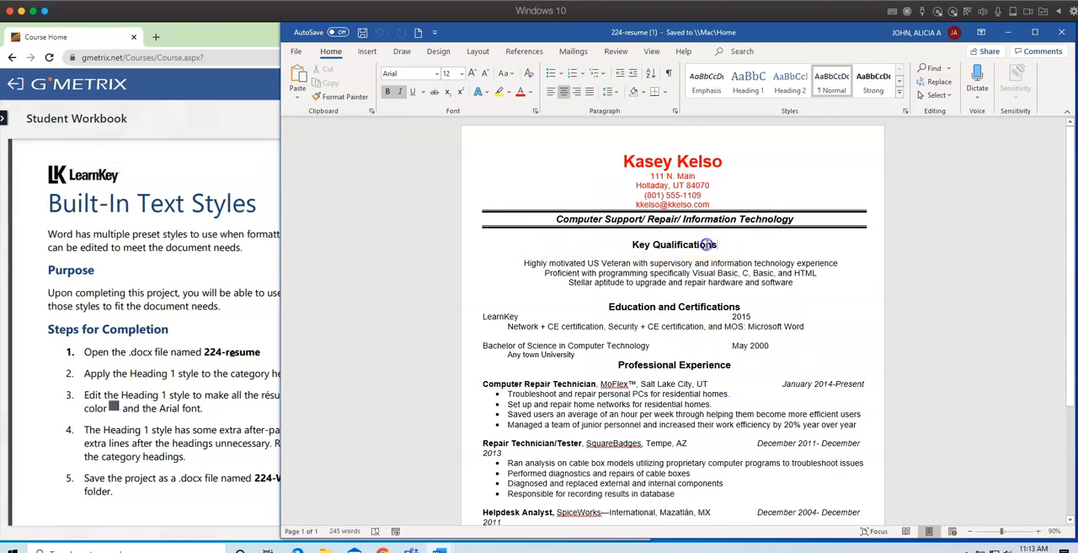
{"action": "left_click_drag", "start_coordinate": [709, 244], "coordinate": [631, 245]}
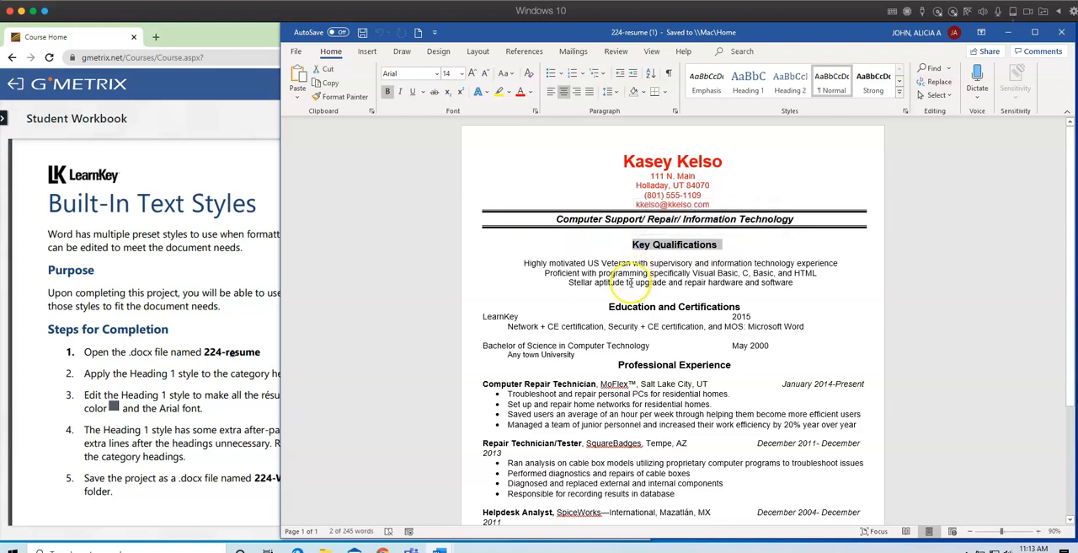
{"action": "left_click", "coordinate": [900, 95]}
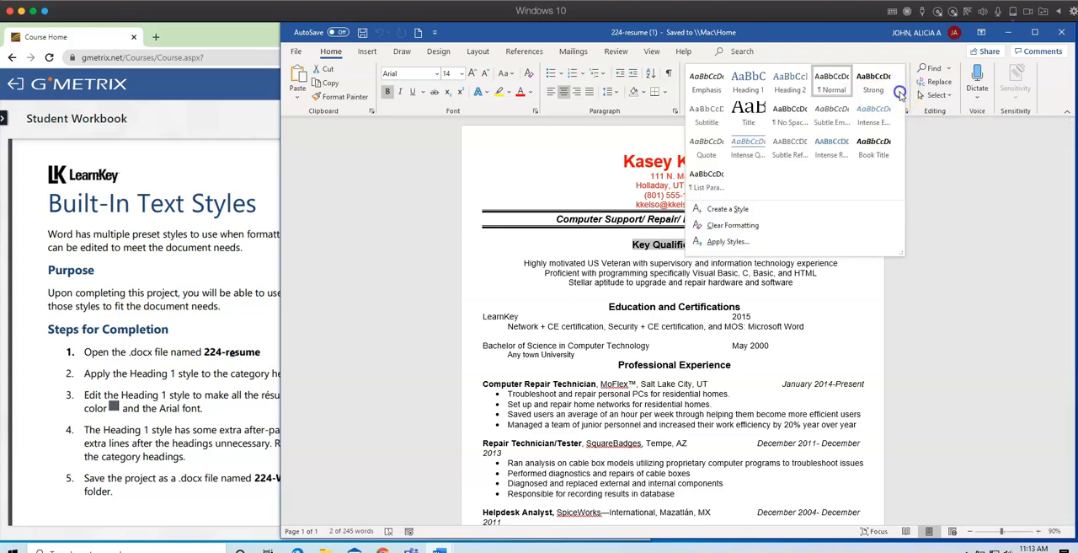
{"action": "left_click", "coordinate": [754, 88]}
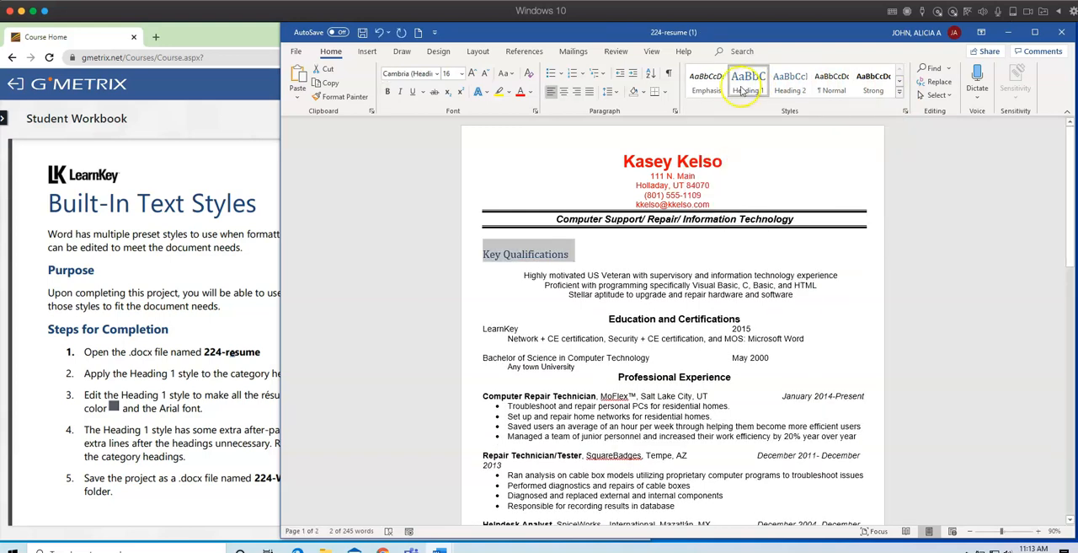
Apply the Heading 1 style to the Education and Certifications heading and deselect it.
{"action": "left_click", "coordinate": [740, 318]}
{"action": "left_click_drag", "start_coordinate": [741, 317], "coordinate": [623, 319]}
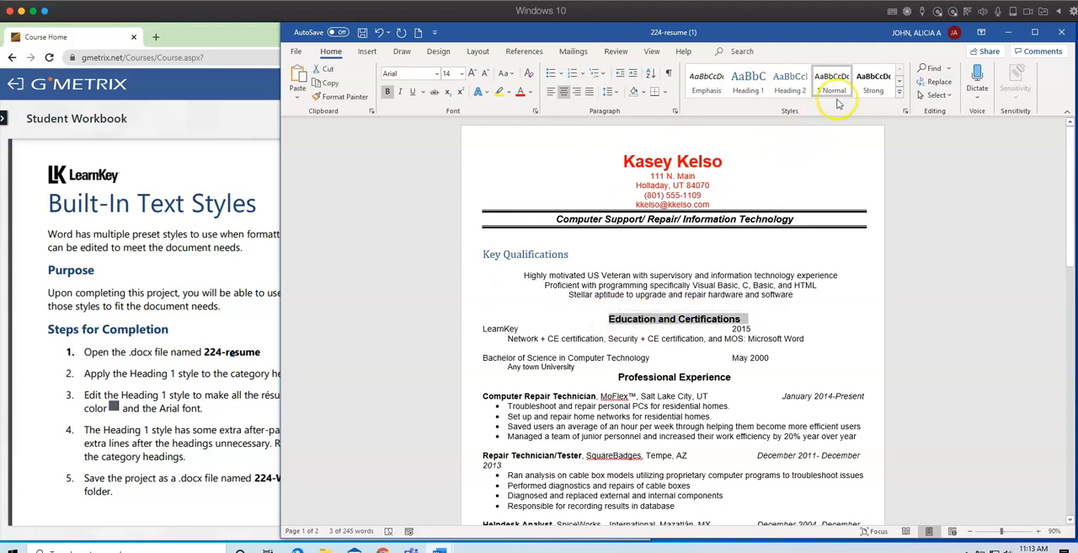
{"action": "left_click", "coordinate": [748, 87]}
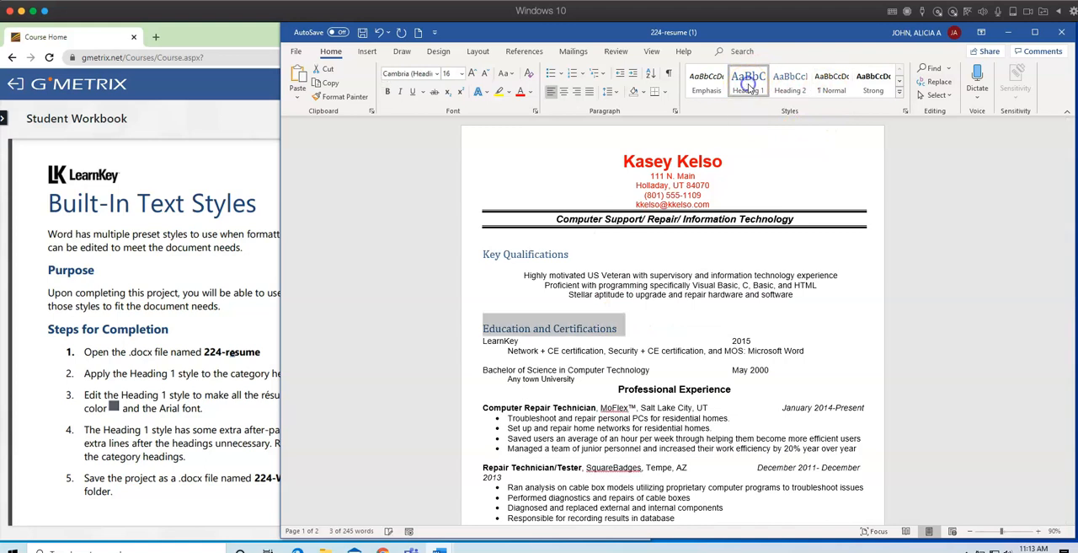
{"action": "left_click", "coordinate": [631, 337]}
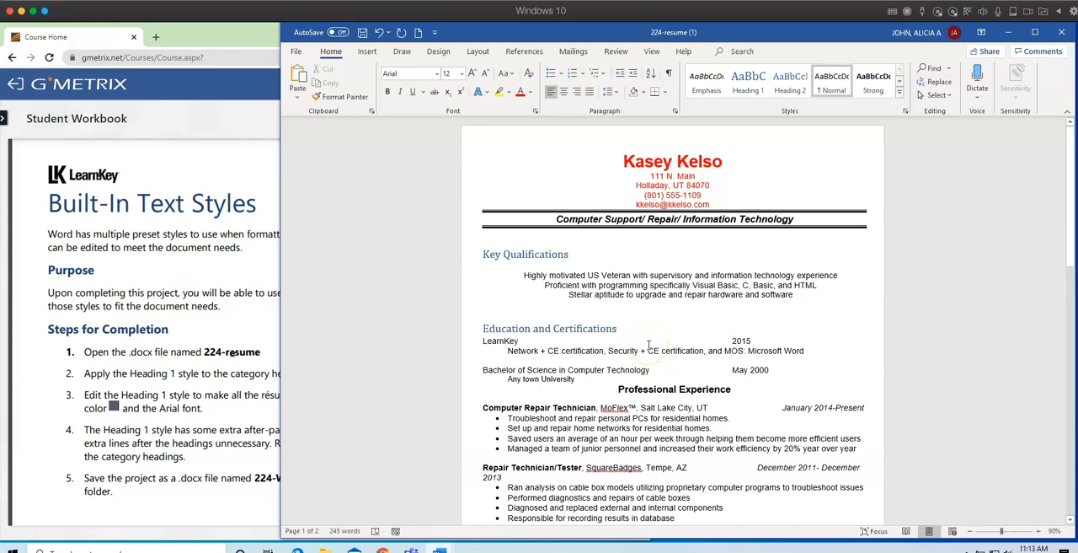
Copy the Education and Certifications heading's formatting onto the Professional Experience heading with Format Painter.
{"action": "scroll", "coordinate": [720, 357], "scroll_direction": "down", "scroll_amount": 1}
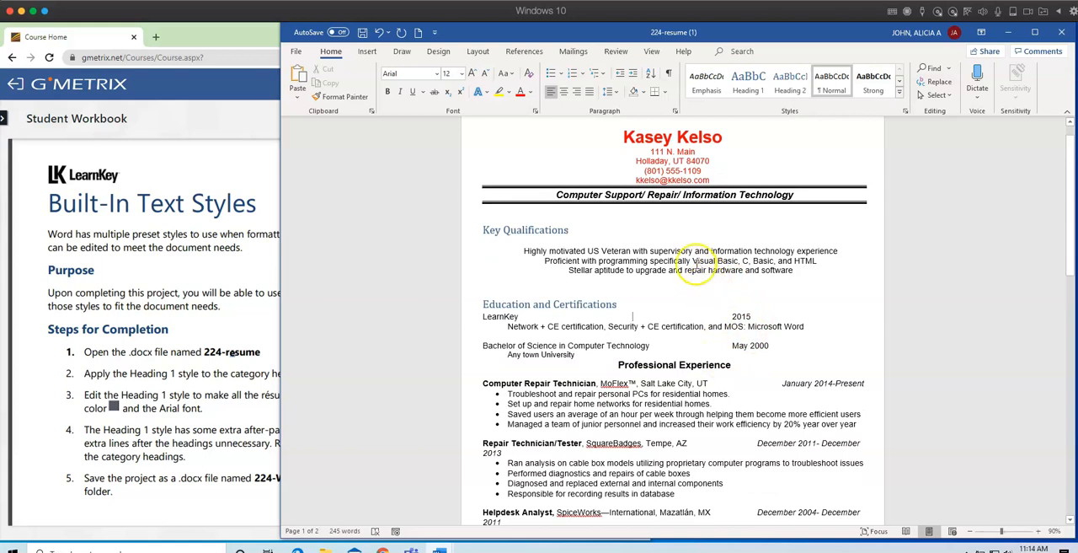
{"action": "left_click", "coordinate": [570, 305]}
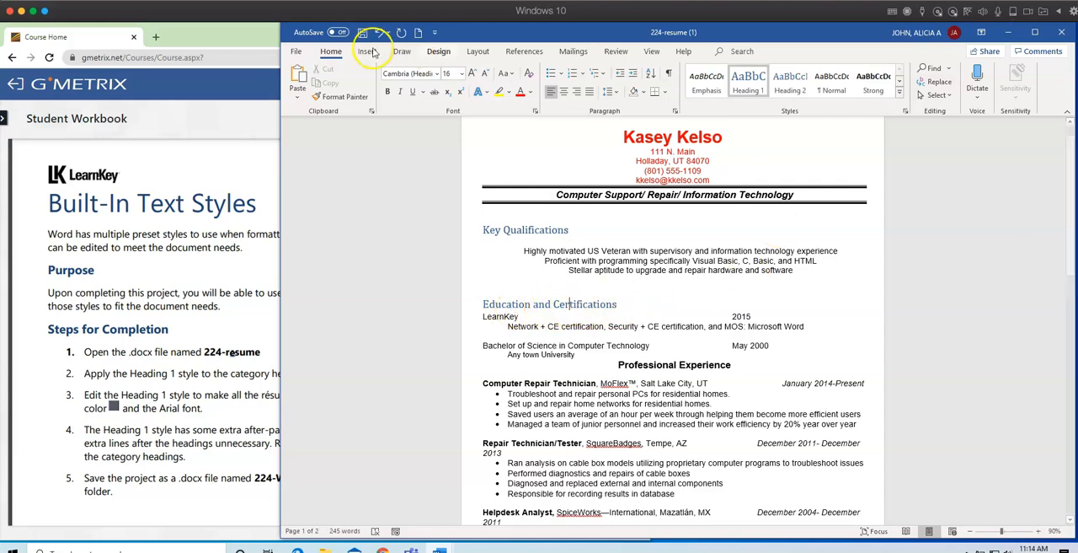
{"action": "left_click", "coordinate": [343, 101]}
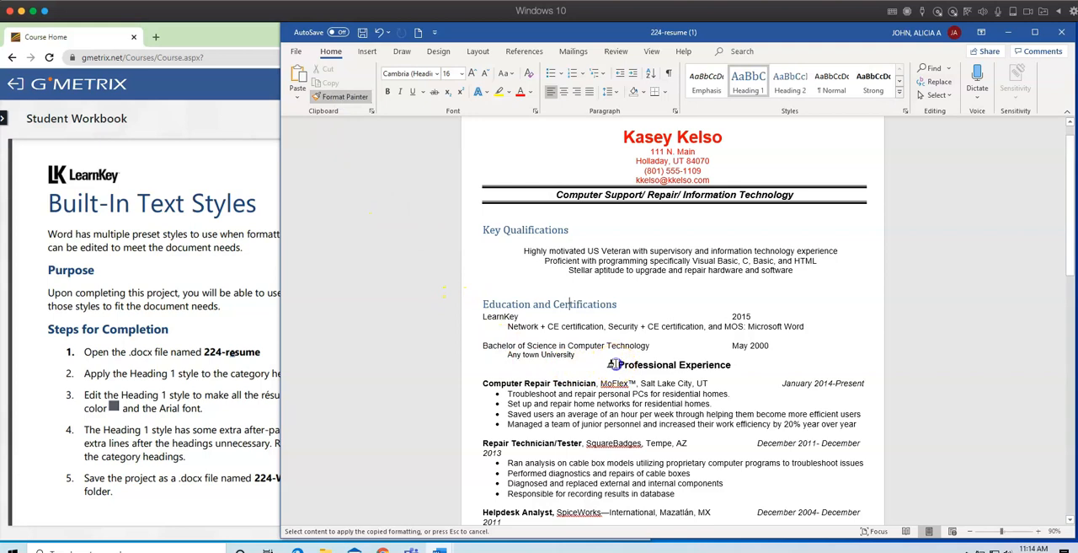
{"action": "left_click_drag", "start_coordinate": [638, 364], "coordinate": [716, 365]}
Try copying the Professional Experience heading's formatting onto the Computer Repair Technician and Repair Technician/Tester lines with Format Painter in multiple-use mode.
{"action": "scroll", "coordinate": [648, 388], "scroll_direction": "down", "scroll_amount": 2}
{"action": "scroll", "coordinate": [649, 389], "scroll_direction": "down", "scroll_amount": 3}
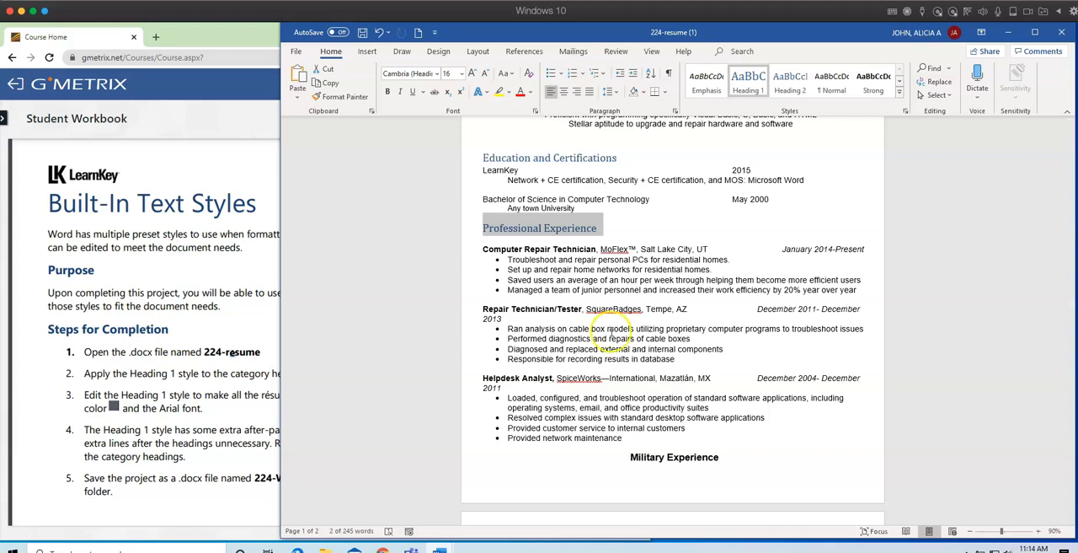
{"action": "left_click", "coordinate": [619, 232]}
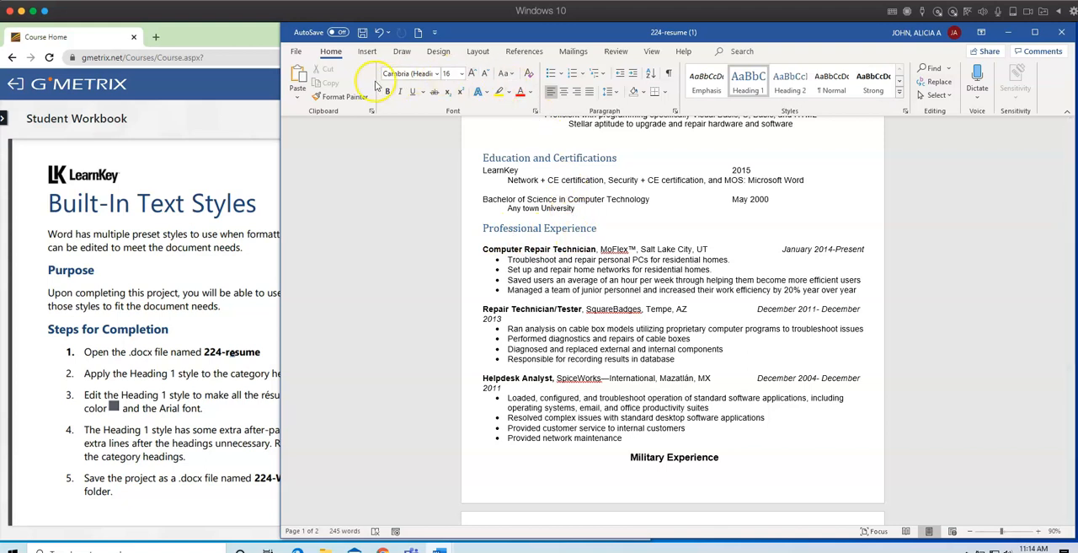
{"action": "left_click", "coordinate": [345, 96]}
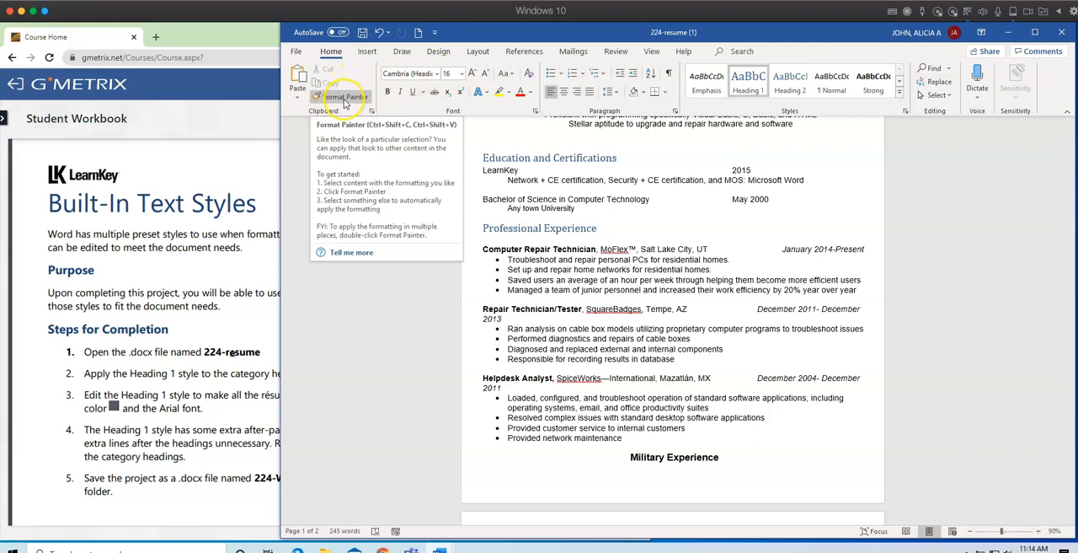
{"action": "left_click", "coordinate": [345, 98]}
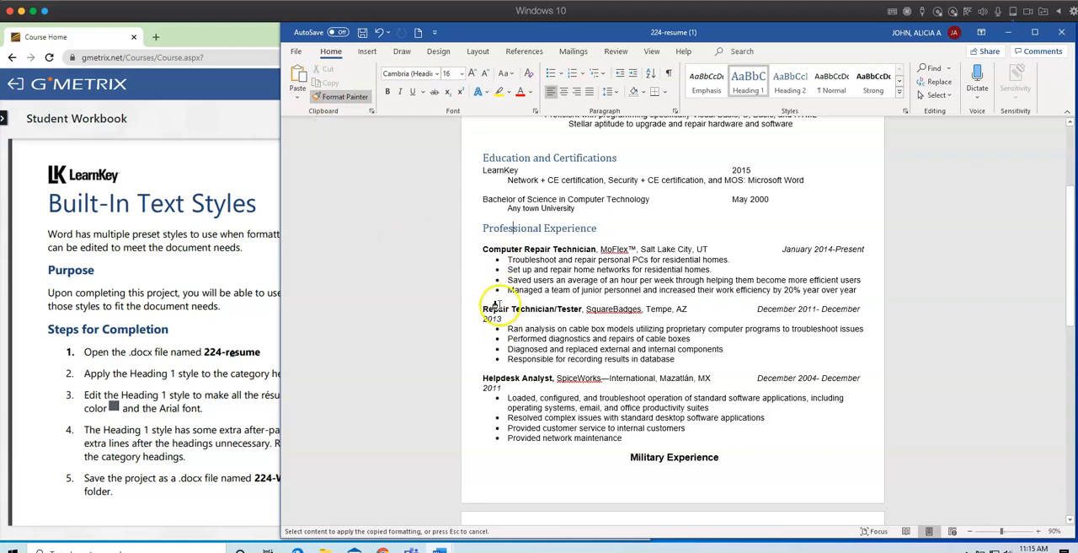
{"action": "left_click_drag", "start_coordinate": [483, 250], "coordinate": [505, 251]}
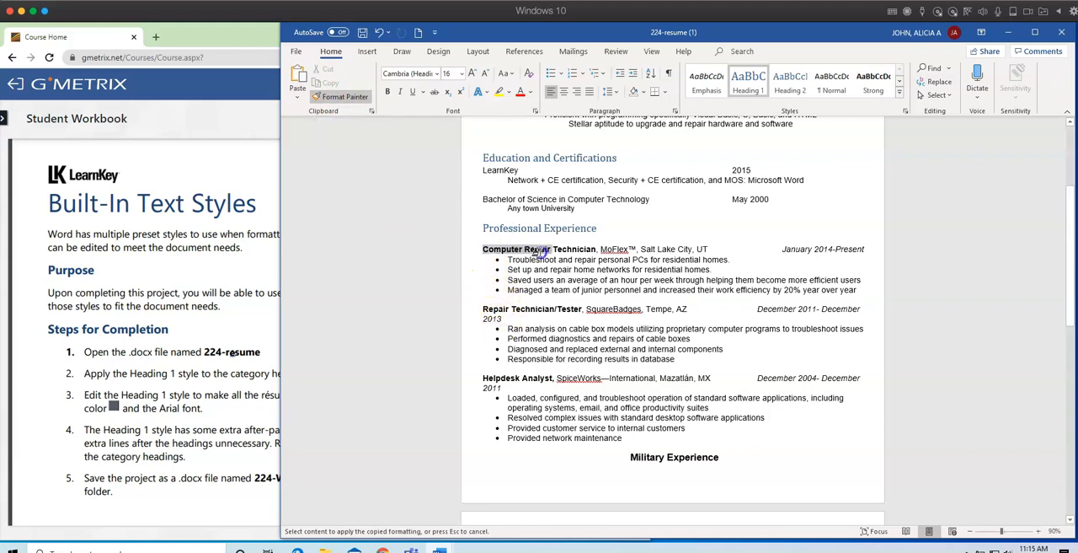
{"action": "left_click_drag", "start_coordinate": [481, 250], "coordinate": [483, 251]}
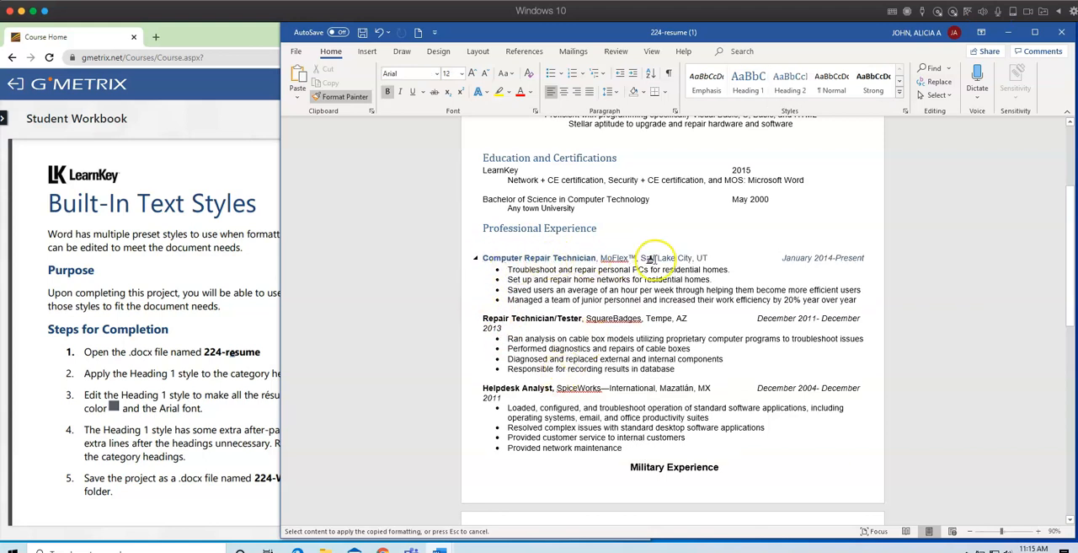
{"action": "left_click_drag", "start_coordinate": [487, 312], "coordinate": [581, 319]}
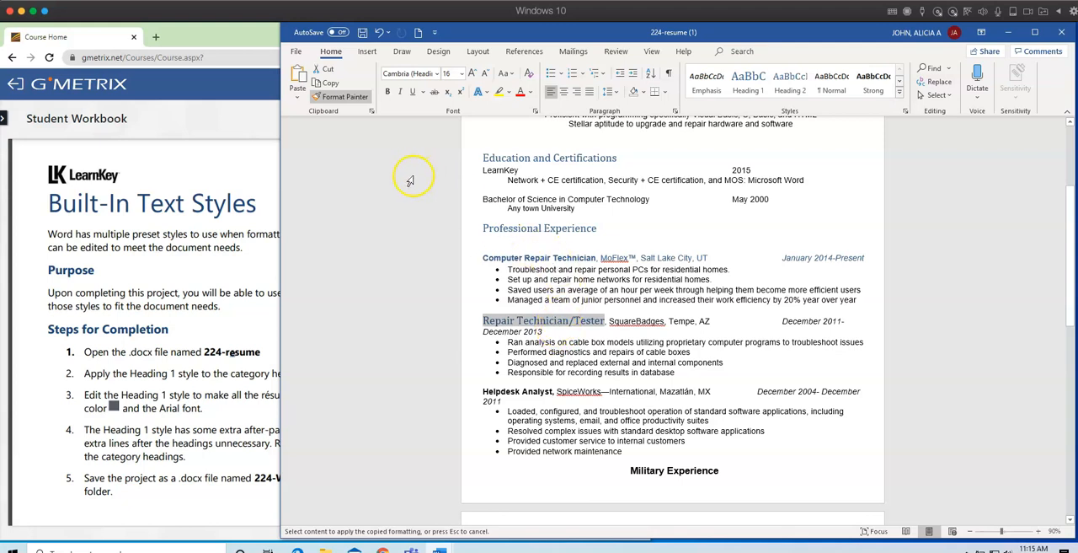
{"action": "left_click", "coordinate": [340, 98]}
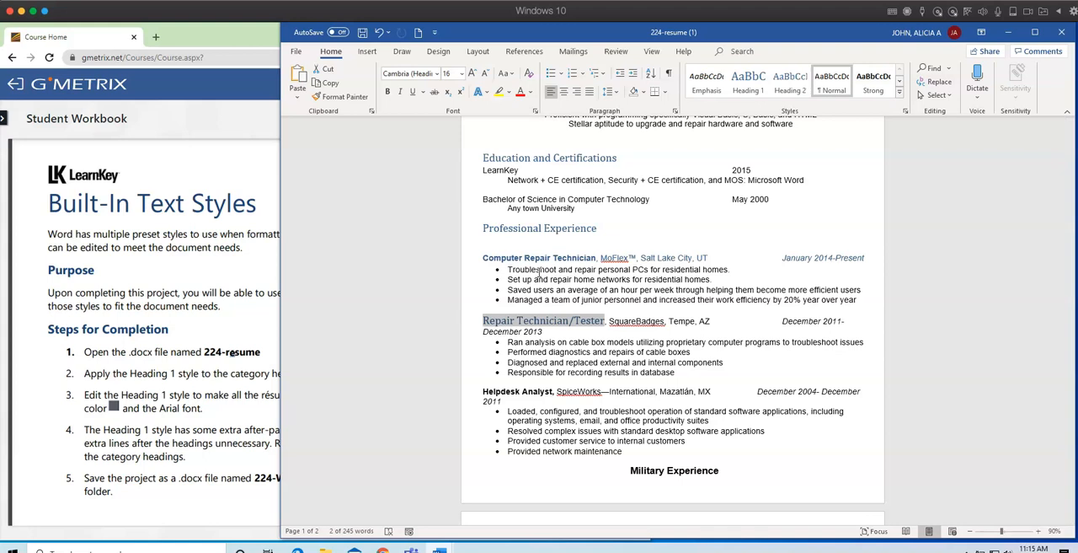
Undo the formatting pasted onto the Repair Technician/Tester and Computer Repair Technician lines.
{"action": "key", "text": "ctrl+z"}
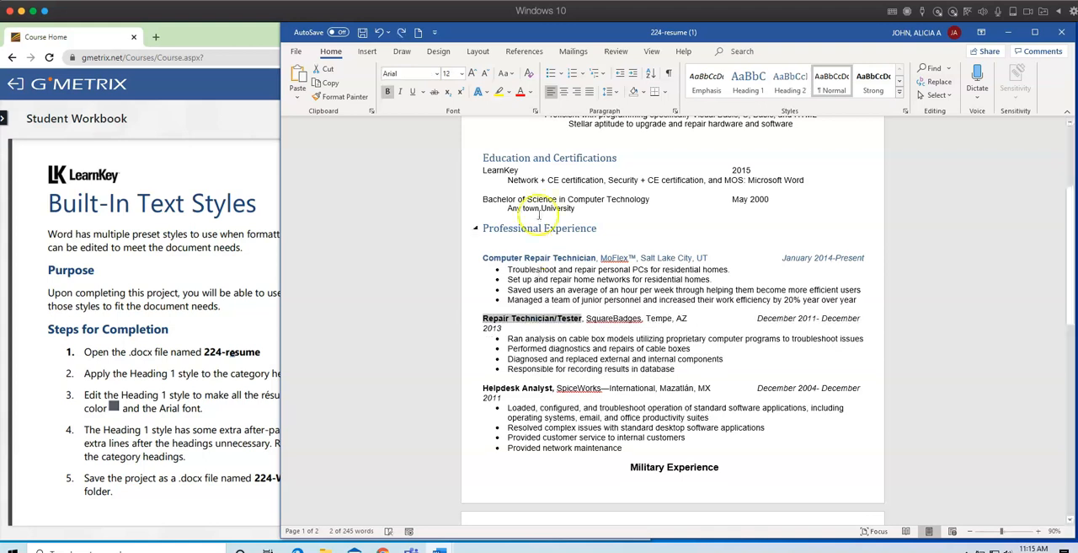
{"action": "left_click", "coordinate": [379, 34]}
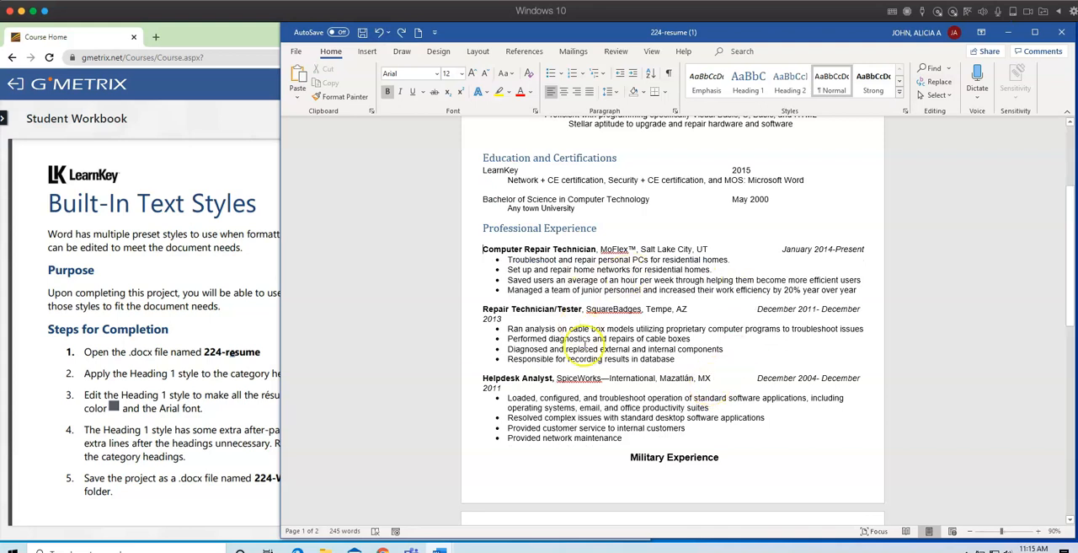
Copy the Professional Experience heading's formatting onto the Military Experience heading with Format Painter and review the headings.
{"action": "scroll", "coordinate": [766, 400], "scroll_direction": "down", "scroll_amount": 2}
{"action": "scroll", "coordinate": [773, 401], "scroll_direction": "up", "scroll_amount": 2}
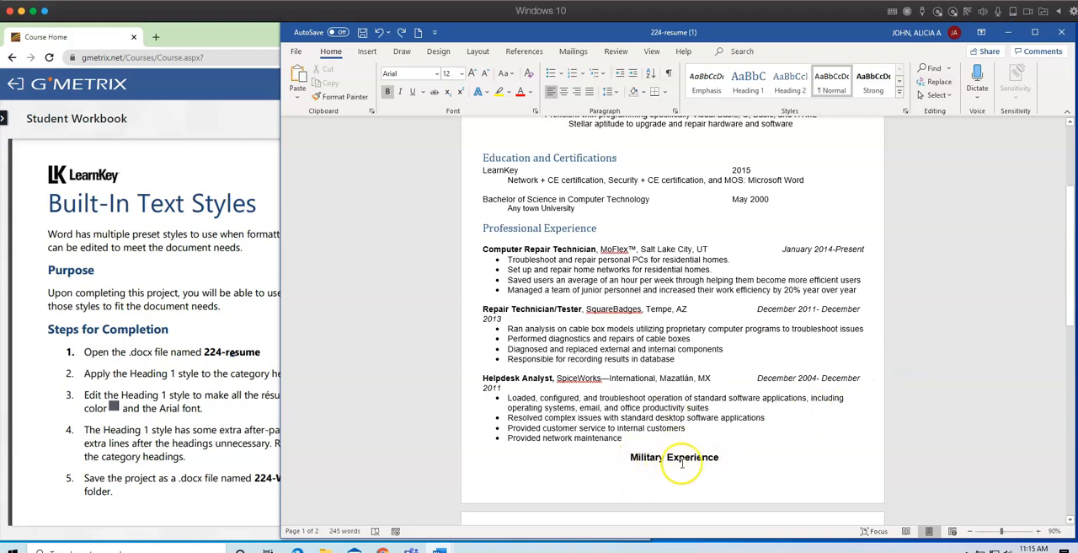
{"action": "left_click", "coordinate": [517, 227]}
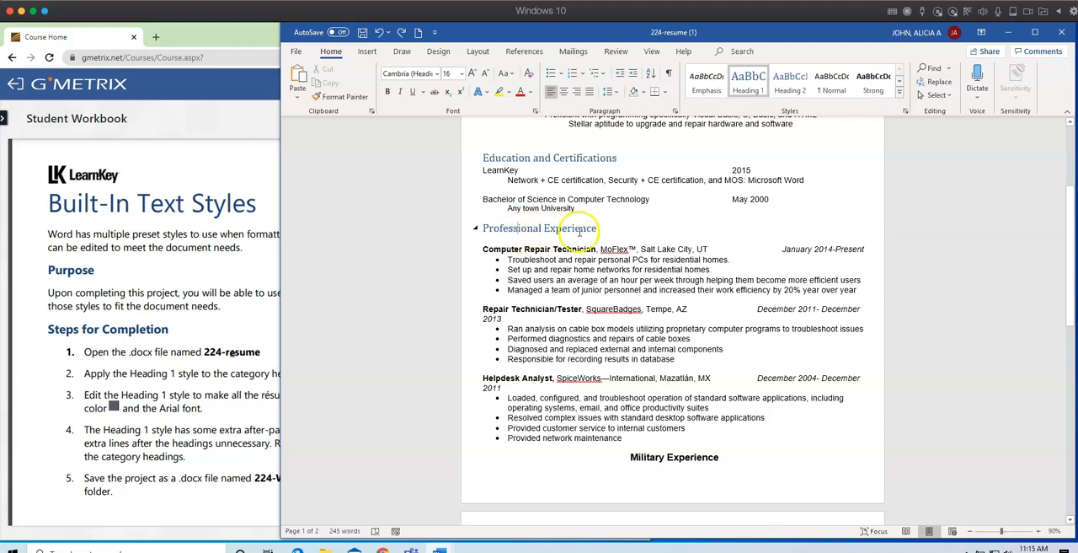
{"action": "left_click", "coordinate": [327, 96]}
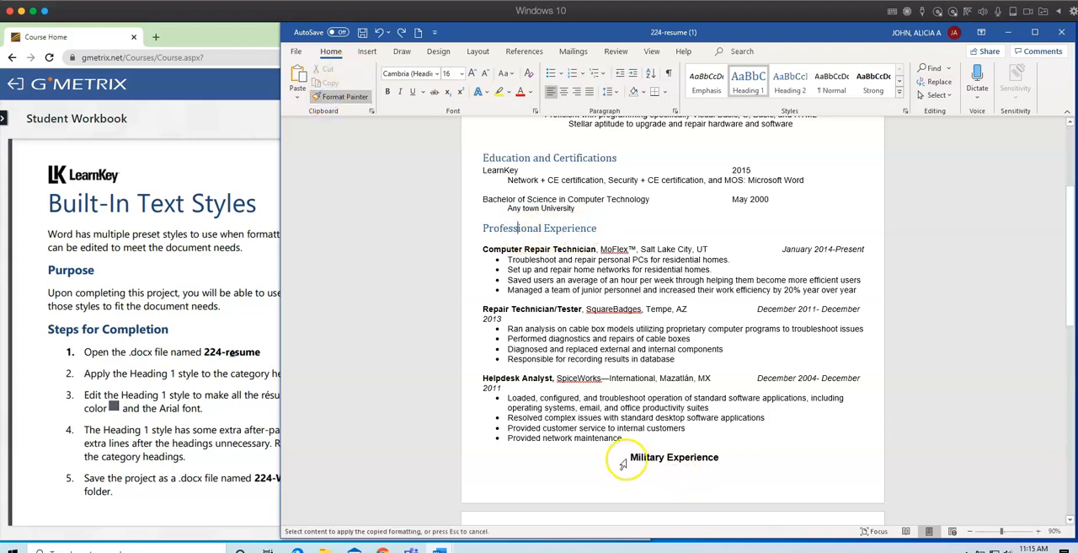
{"action": "left_click_drag", "start_coordinate": [629, 461], "coordinate": [716, 459]}
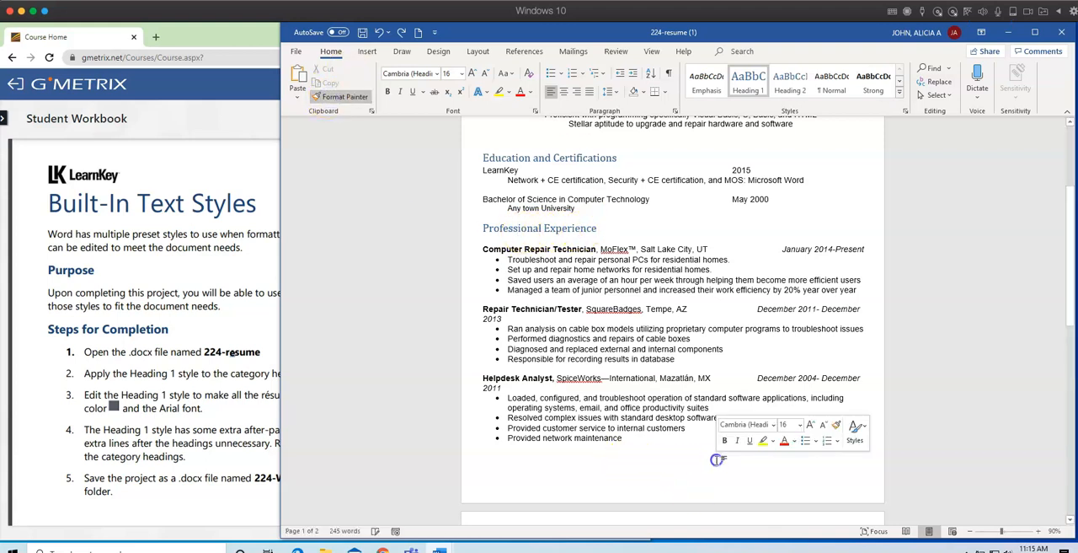
{"action": "scroll", "coordinate": [775, 467], "scroll_direction": "down", "scroll_amount": 2}
{"action": "scroll", "coordinate": [776, 469], "scroll_direction": "down", "scroll_amount": 1}
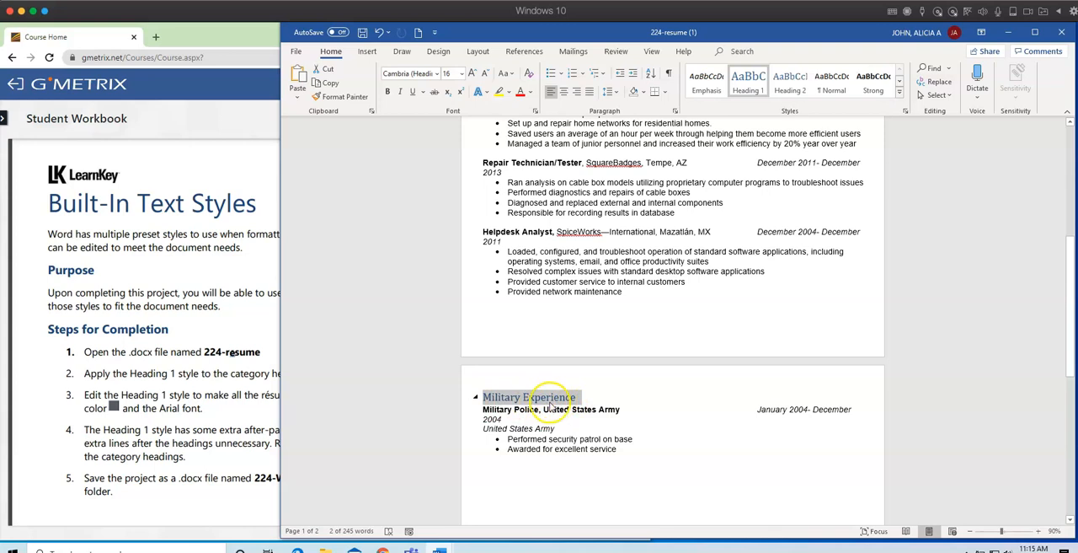
{"action": "scroll", "coordinate": [645, 415], "scroll_direction": "up", "scroll_amount": 3}
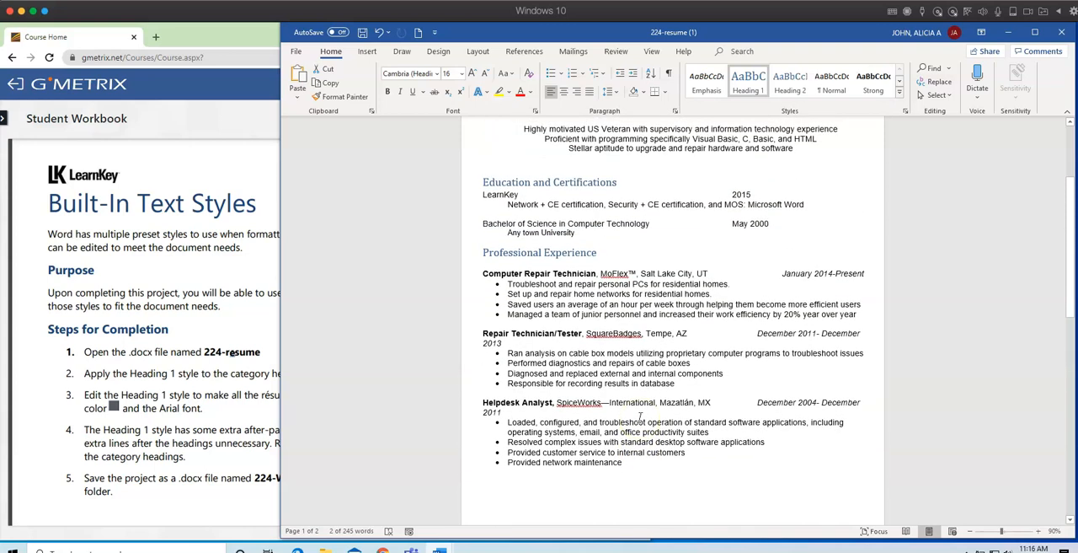
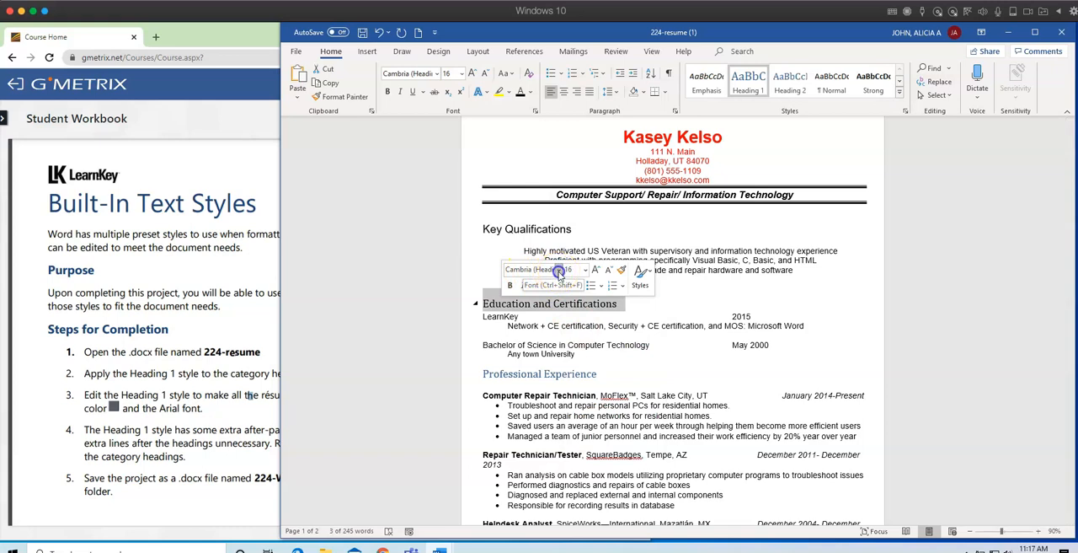
Set the Education and Certifications heading's font to Arial and copy its formatting onto the Professional Experience heading with Format Painter.
{"action": "left_click", "coordinate": [544, 354]}
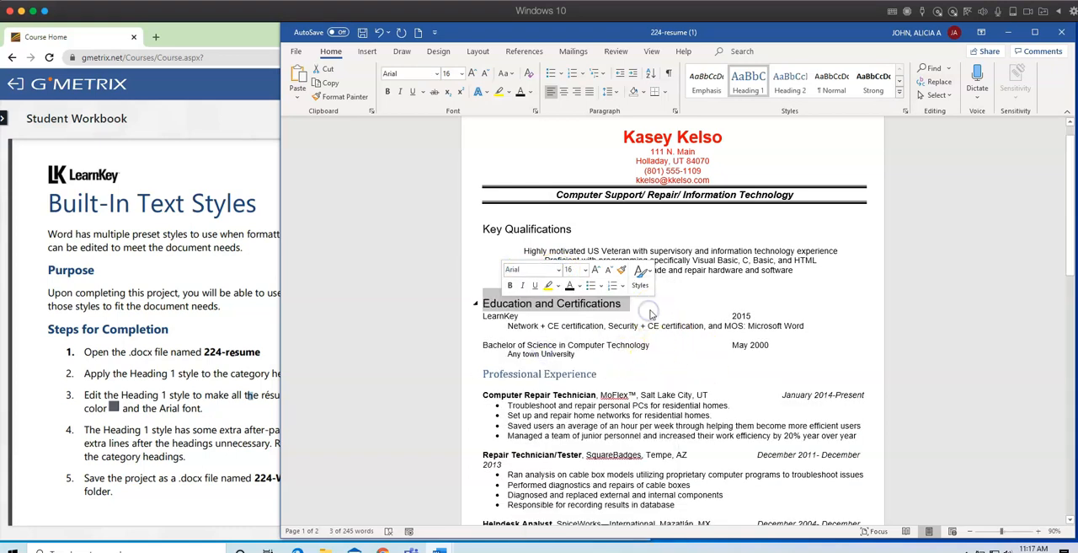
{"action": "left_click", "coordinate": [954, 331]}
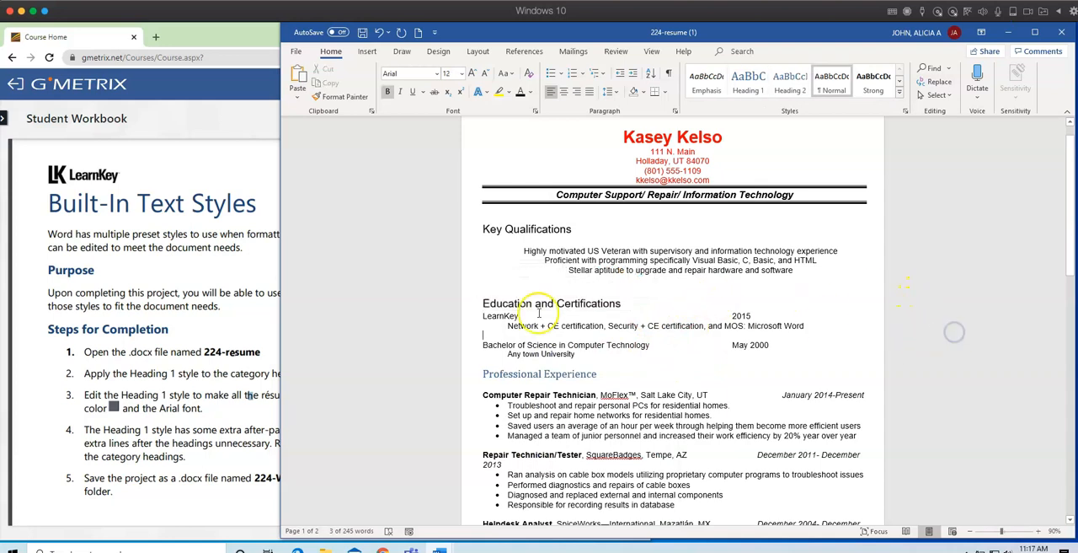
{"action": "left_click", "coordinate": [544, 305]}
{"action": "left_click", "coordinate": [341, 102]}
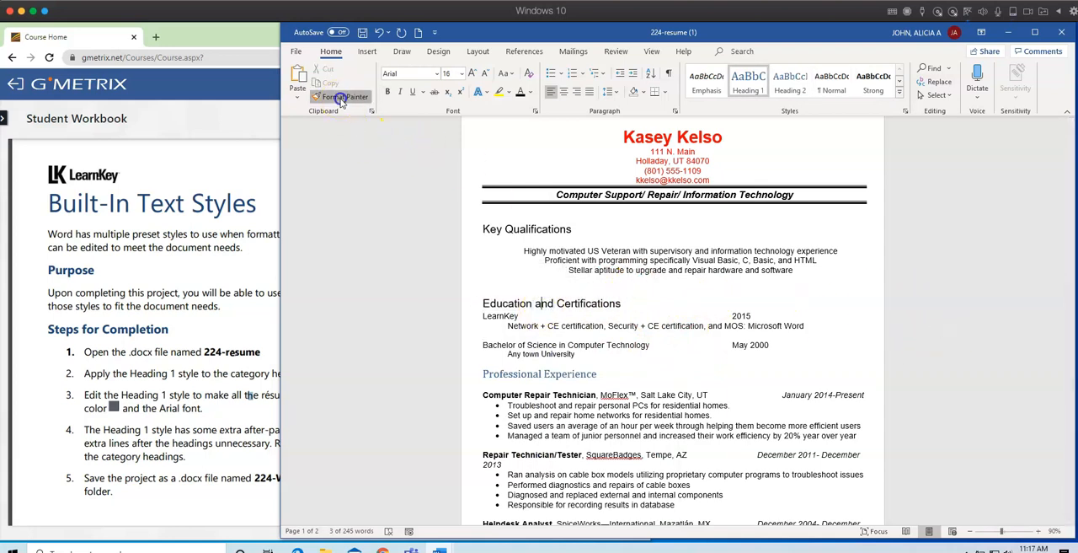
{"action": "left_click_drag", "start_coordinate": [597, 374], "coordinate": [505, 373]}
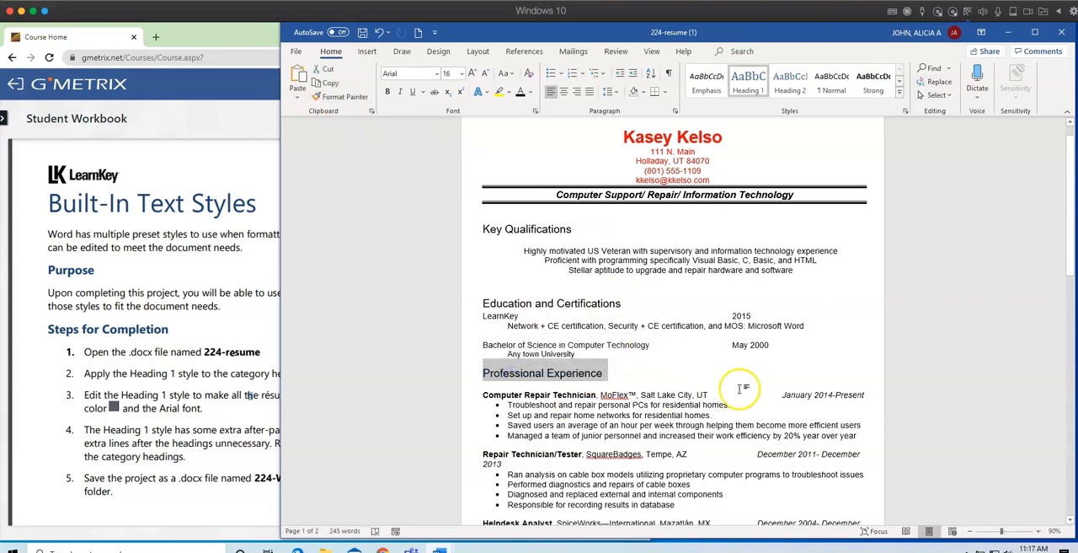
Use Format Painter to apply the Professional Experience heading's formatting to the Military Experience heading.
{"action": "scroll", "coordinate": [741, 387], "scroll_direction": "down", "scroll_amount": 5}
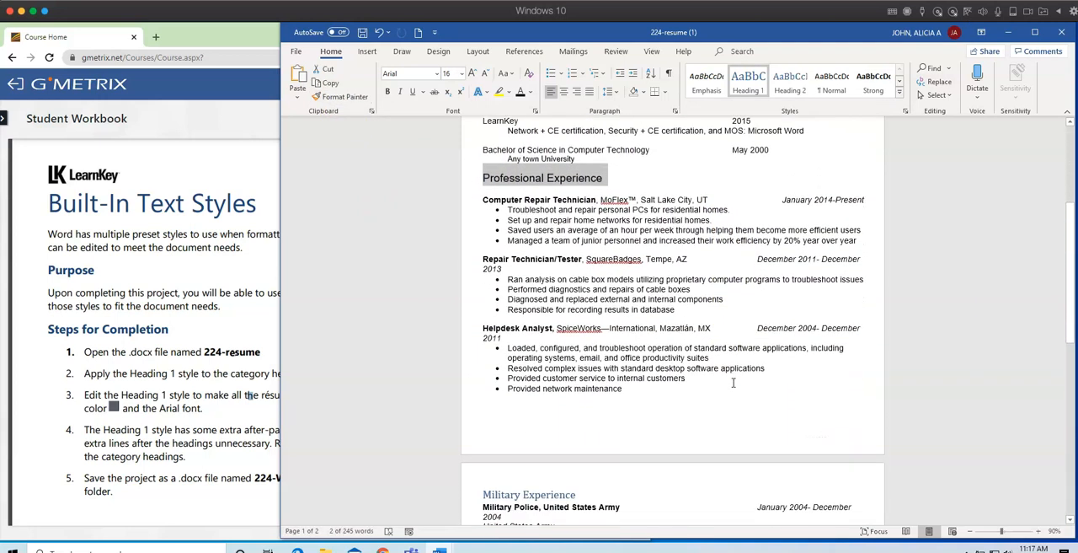
{"action": "scroll", "coordinate": [733, 382], "scroll_direction": "down", "scroll_amount": 1}
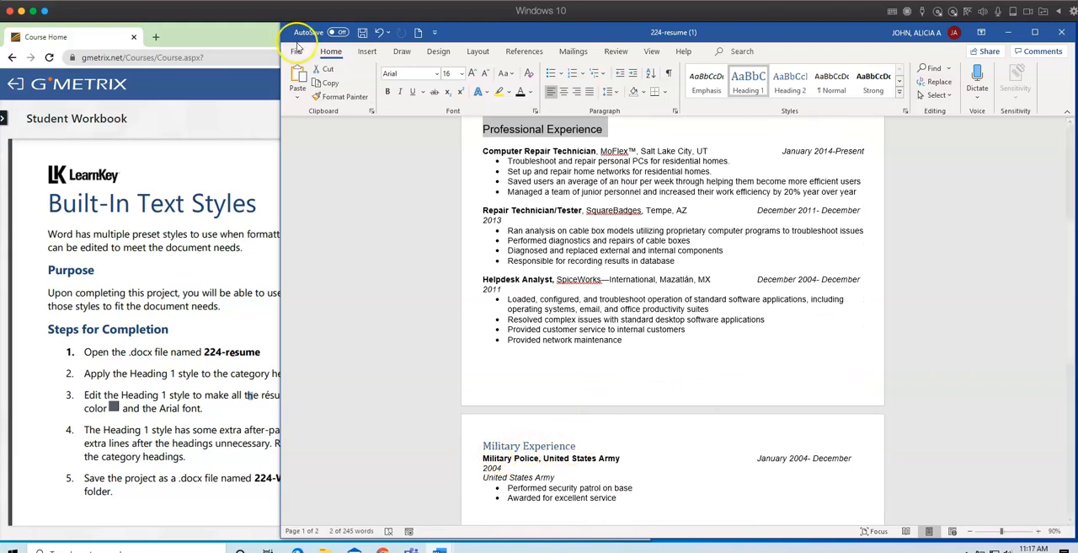
{"action": "left_click", "coordinate": [340, 96]}
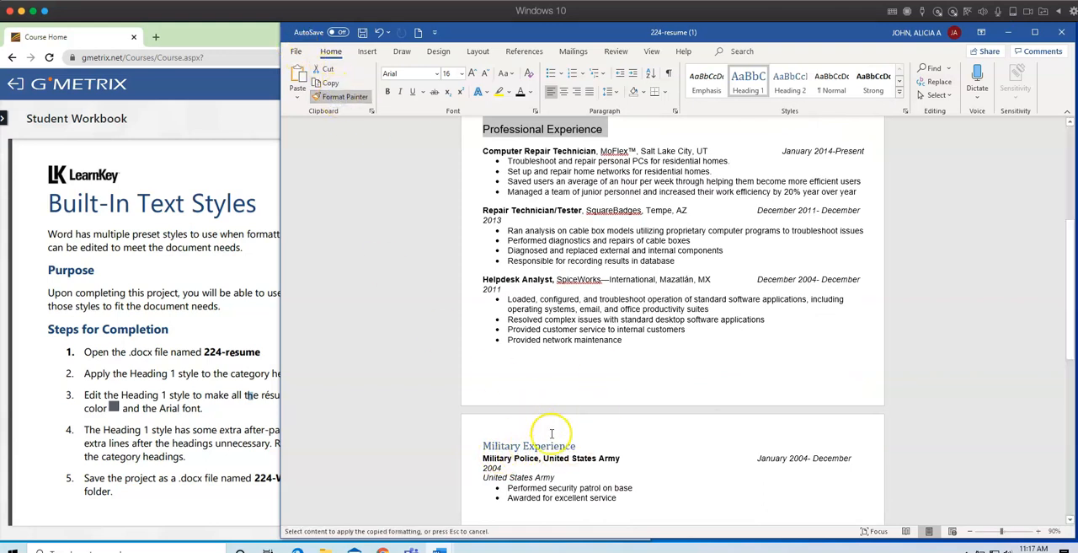
{"action": "left_click_drag", "start_coordinate": [579, 445], "coordinate": [493, 448]}
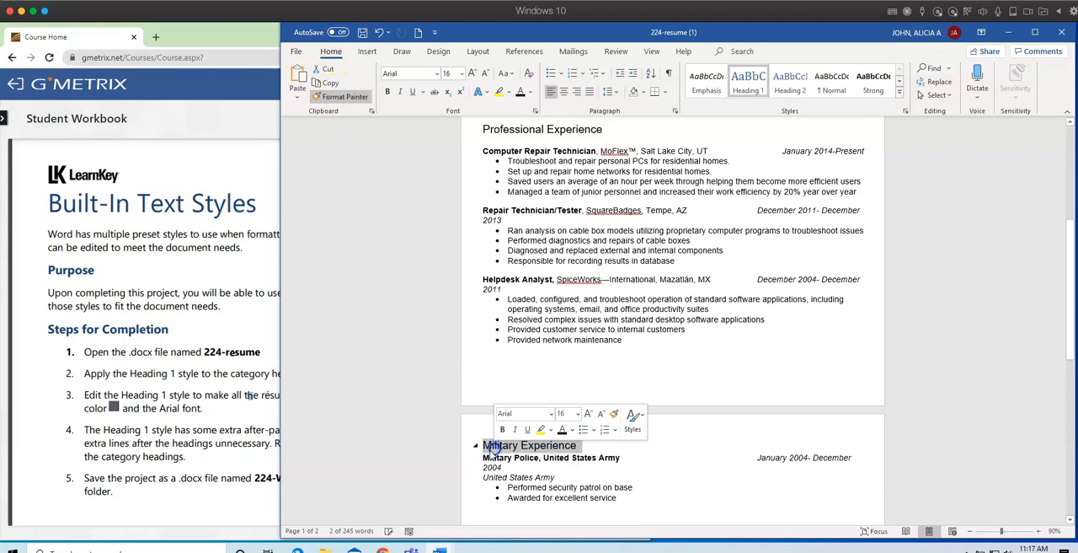
Check the workbook's instruction on extra lines and remove the blank lines below the Key Qualifications and Professional Experience headings.
{"action": "left_click", "coordinate": [219, 431]}
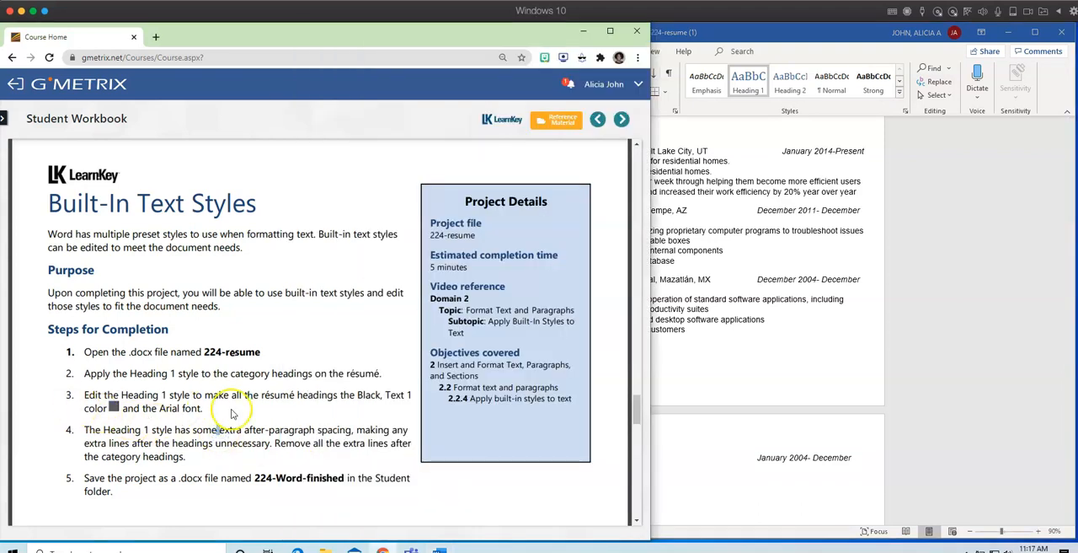
{"action": "scroll", "coordinate": [256, 408], "scroll_direction": "down", "scroll_amount": 3}
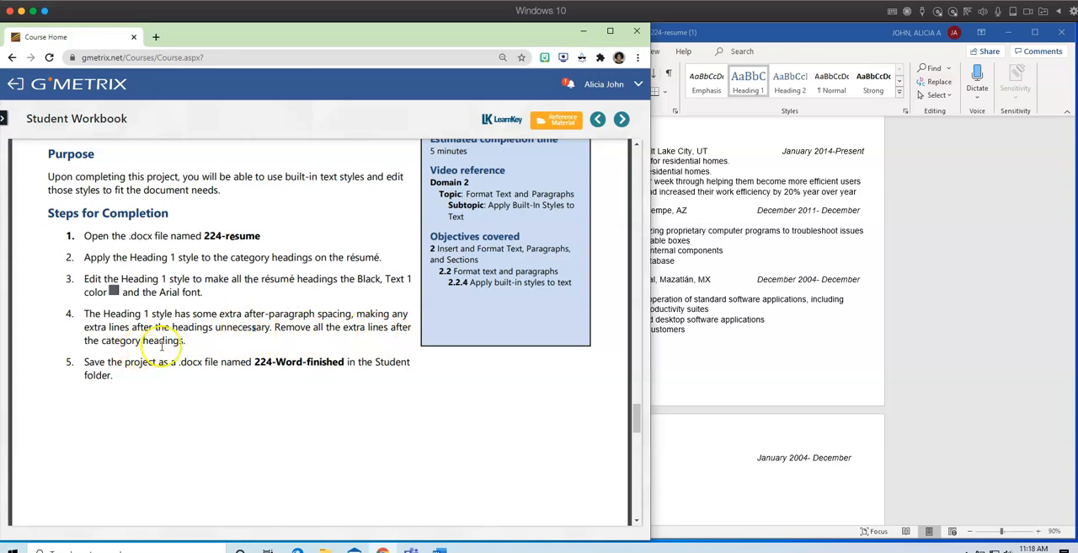
{"action": "left_click", "coordinate": [731, 370]}
{"action": "scroll", "coordinate": [640, 337], "scroll_direction": "up", "scroll_amount": 5}
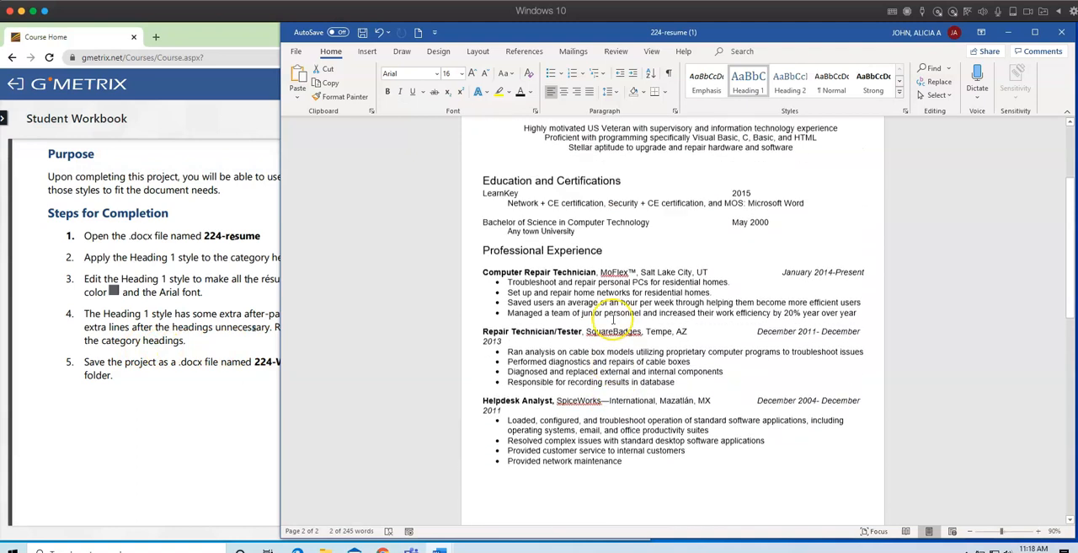
{"action": "scroll", "coordinate": [612, 320], "scroll_direction": "up", "scroll_amount": 1}
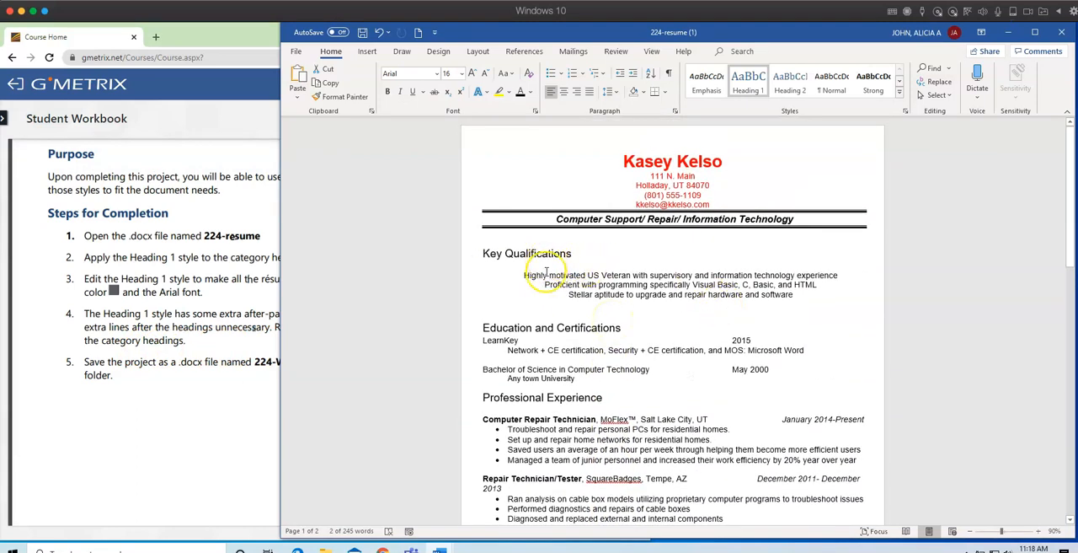
{"action": "left_click", "coordinate": [641, 268]}
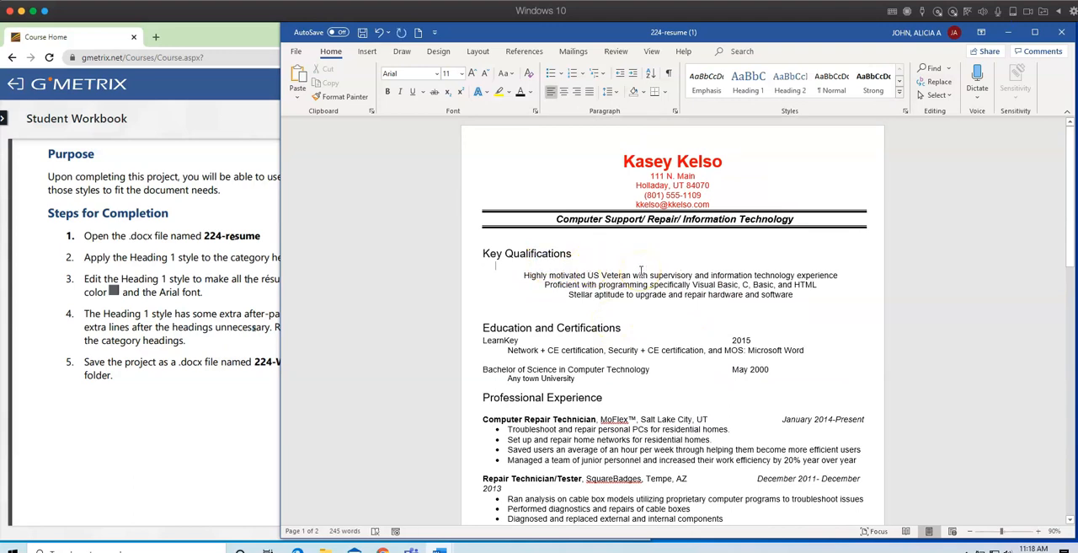
{"action": "key", "text": "BackSpace"}
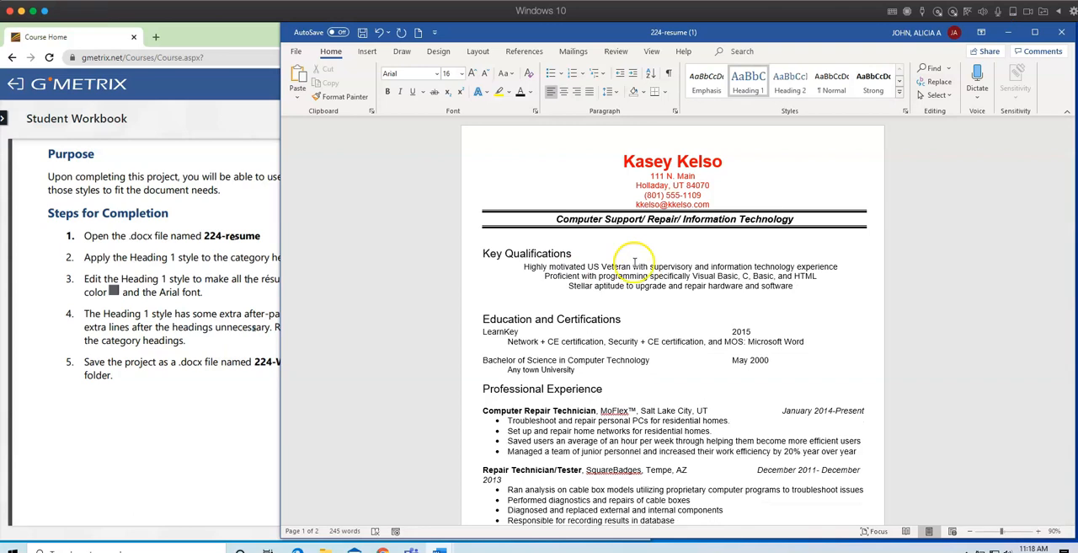
{"action": "left_click", "coordinate": [511, 401]}
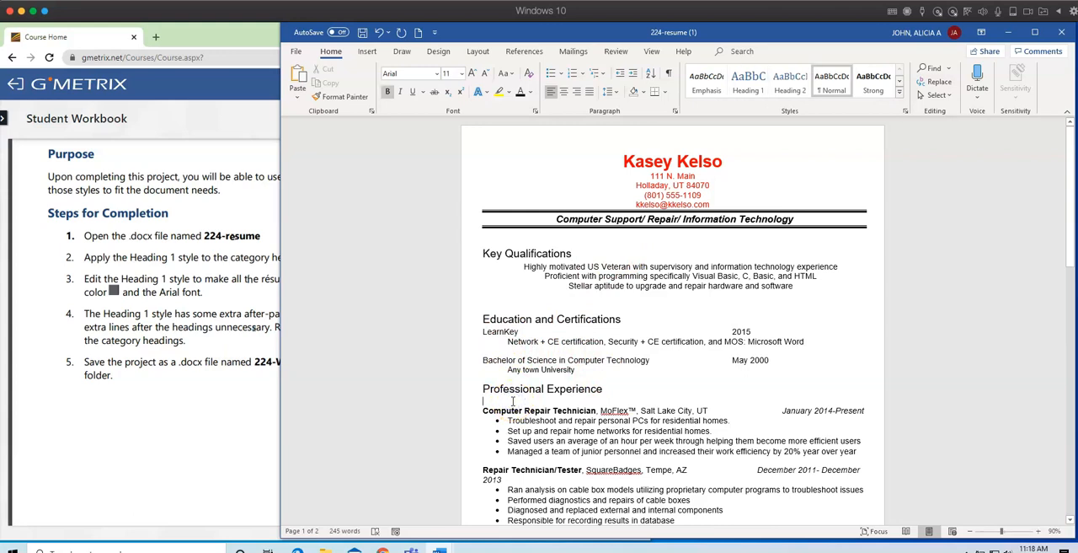
{"action": "key", "text": "BackSpace"}
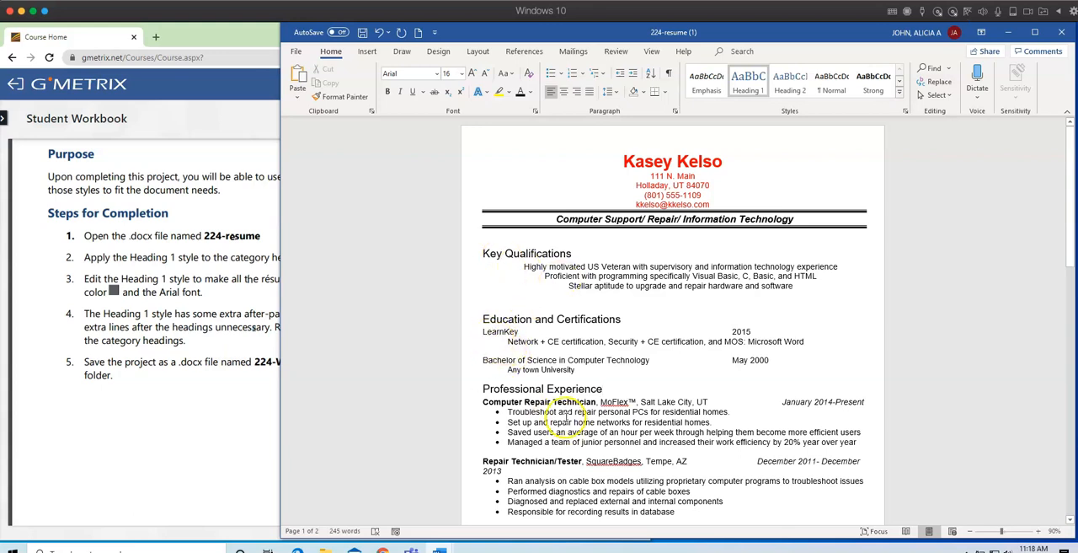
Review the résumé for remaining blank lines after the category headings and compare it with the workbook's instructions.
{"action": "scroll", "coordinate": [556, 412], "scroll_direction": "down", "scroll_amount": 6}
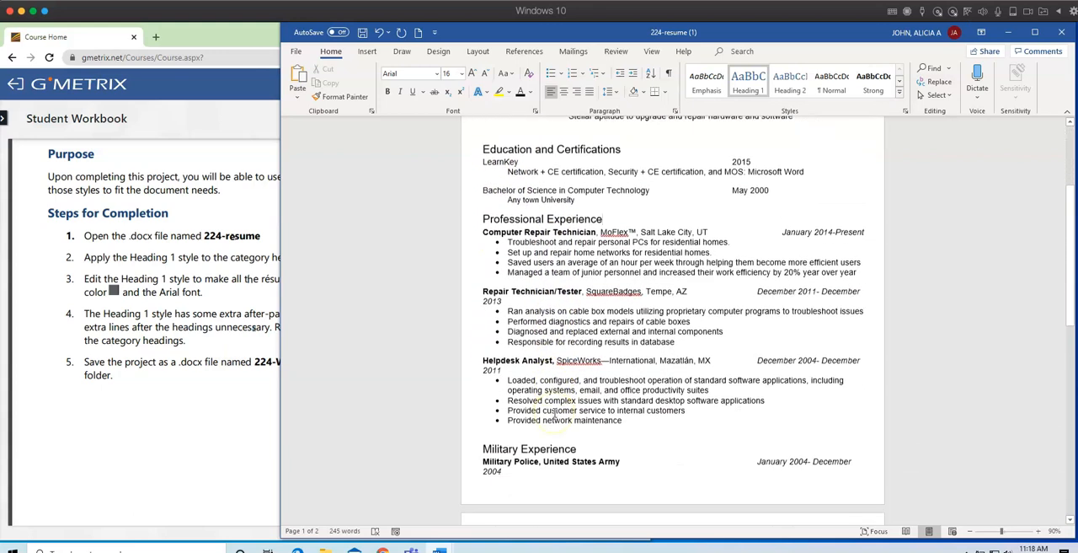
{"action": "scroll", "coordinate": [554, 412], "scroll_direction": "down", "scroll_amount": 2}
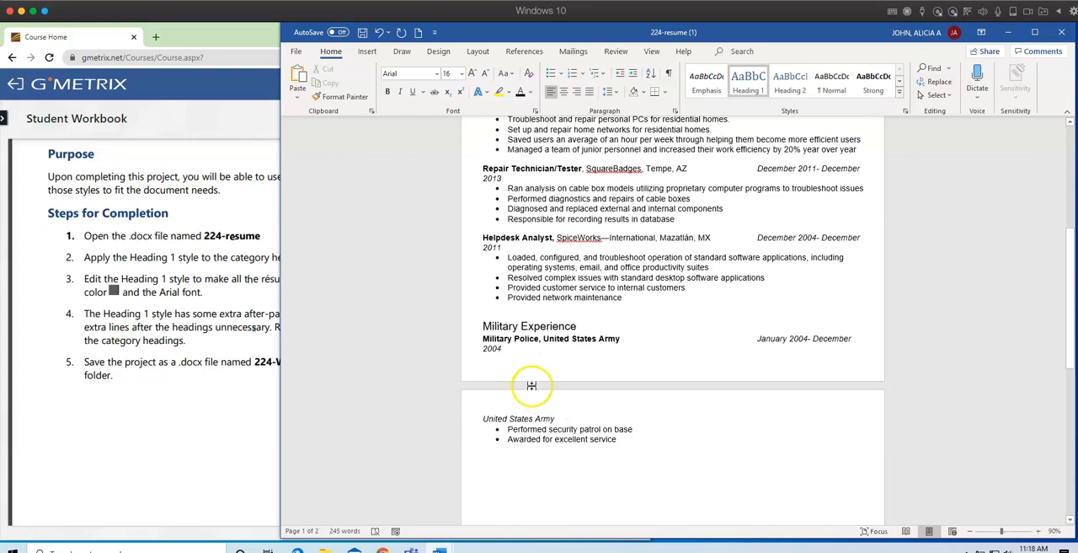
{"action": "left_click", "coordinate": [176, 397]}
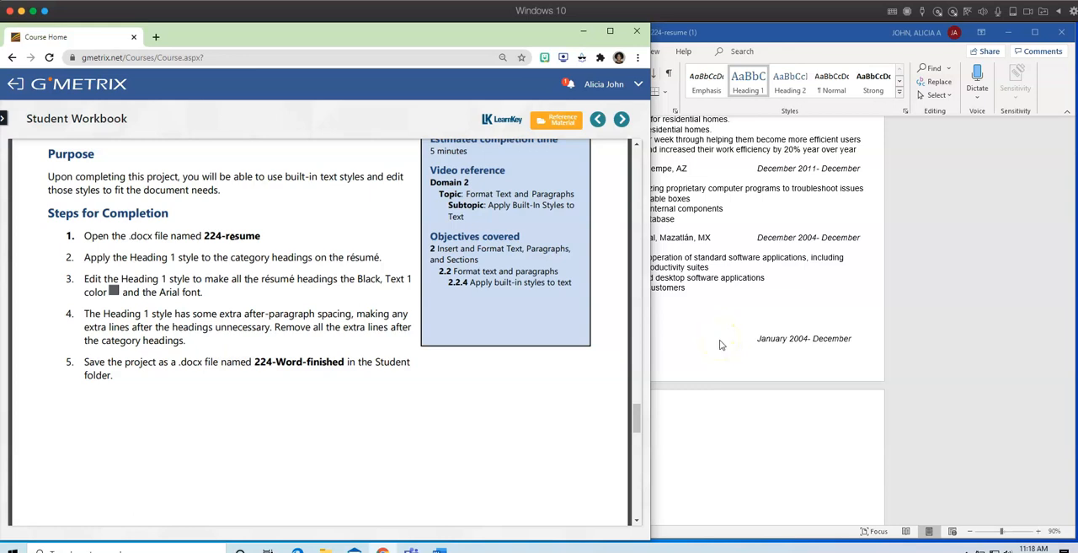
{"action": "scroll", "coordinate": [720, 343], "scroll_direction": "up", "scroll_amount": 1}
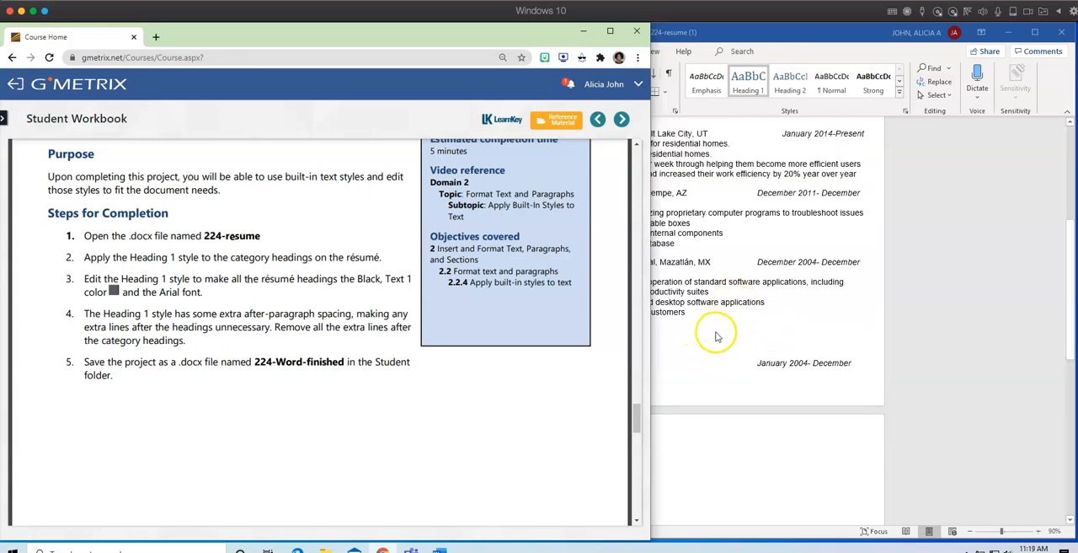
{"action": "left_click", "coordinate": [718, 337]}
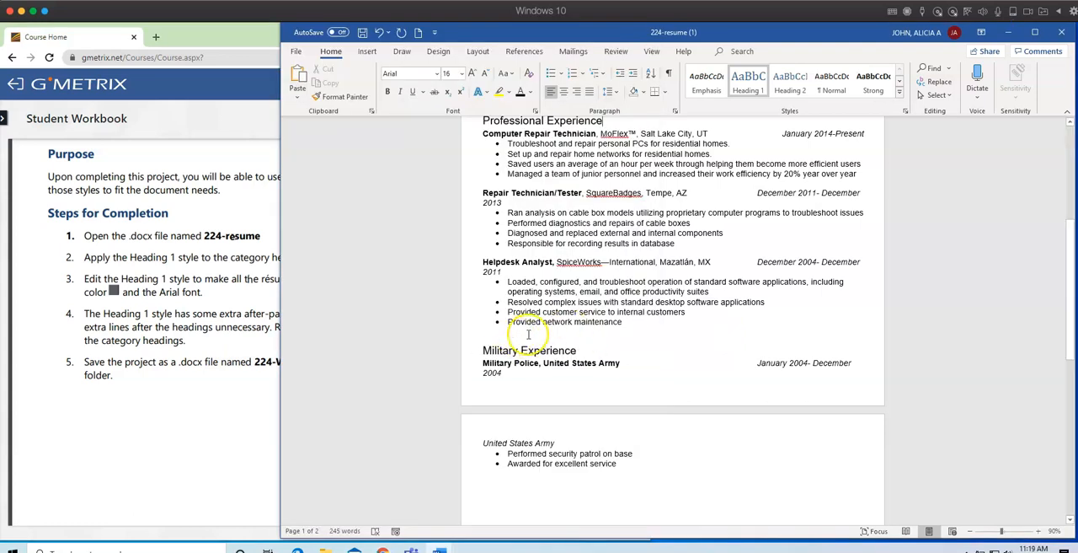
{"action": "scroll", "coordinate": [522, 334], "scroll_direction": "up", "scroll_amount": 3}
{"action": "scroll", "coordinate": [527, 333], "scroll_direction": "up", "scroll_amount": 7}
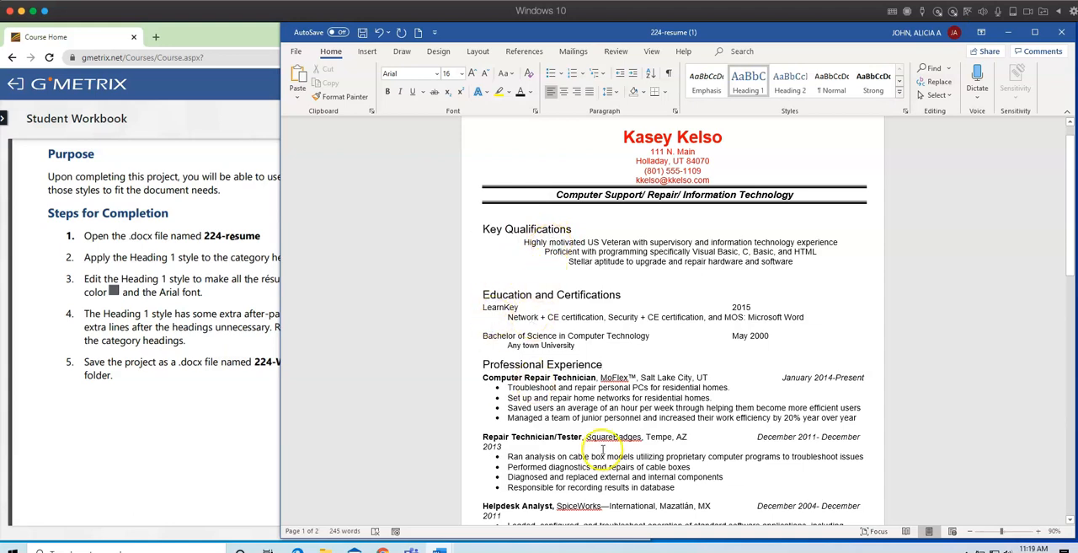
{"action": "scroll", "coordinate": [603, 452], "scroll_direction": "down", "scroll_amount": 9}
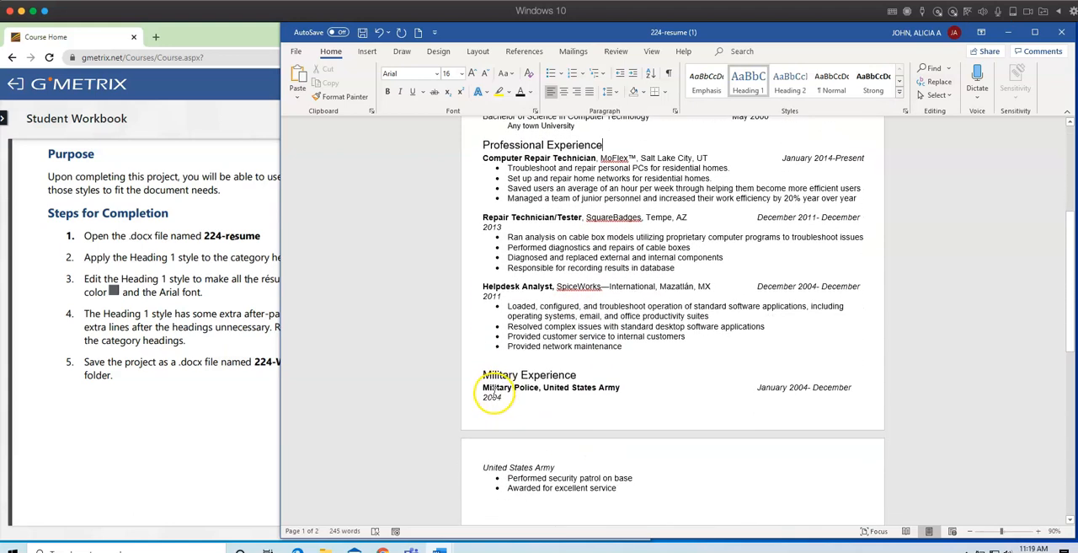
Copy the file name 224-Word-finished from the Student Workbook in the browser and return to the résumé in Word.
{"action": "left_click", "coordinate": [214, 411]}
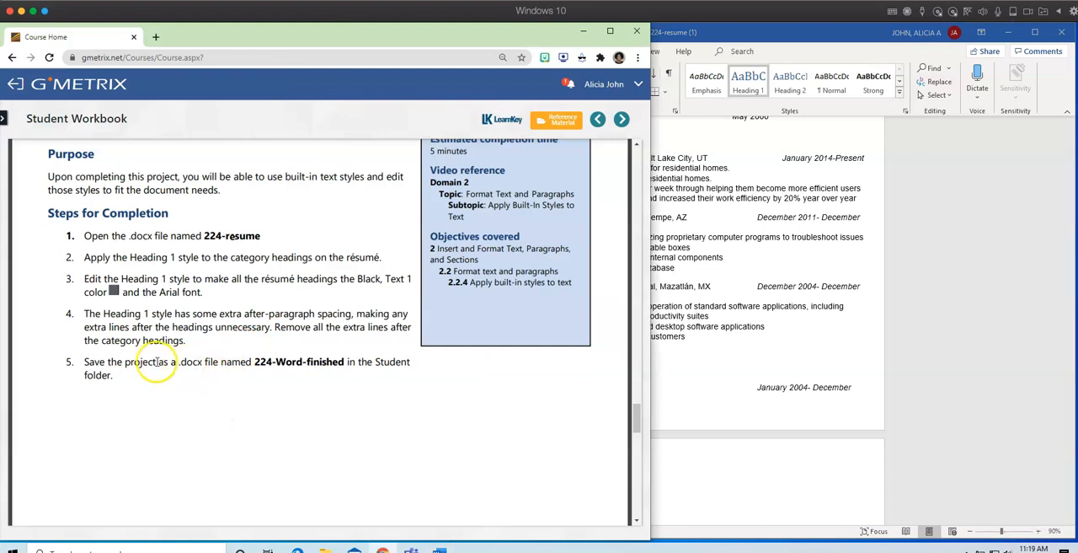
{"action": "right_click", "coordinate": [265, 362]}
{"action": "left_click", "coordinate": [295, 392]}
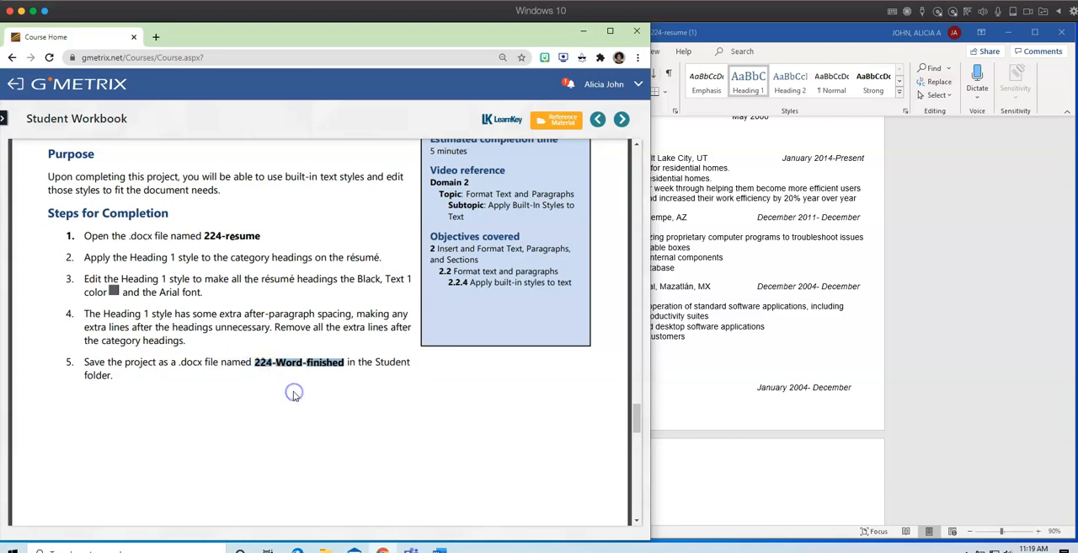
{"action": "left_click", "coordinate": [699, 393]}
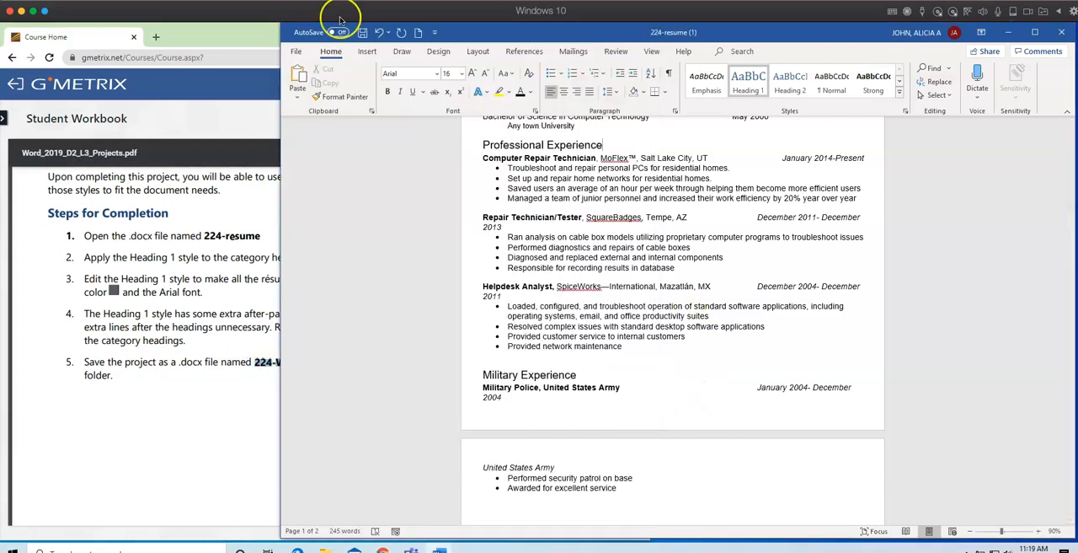
Start saving a copy of the résumé in Documents > Goleman 20-21 > Lesson Plans > Workbook Sample Assignments.
{"action": "left_click", "coordinate": [296, 51]}
{"action": "left_click", "coordinate": [314, 211]}
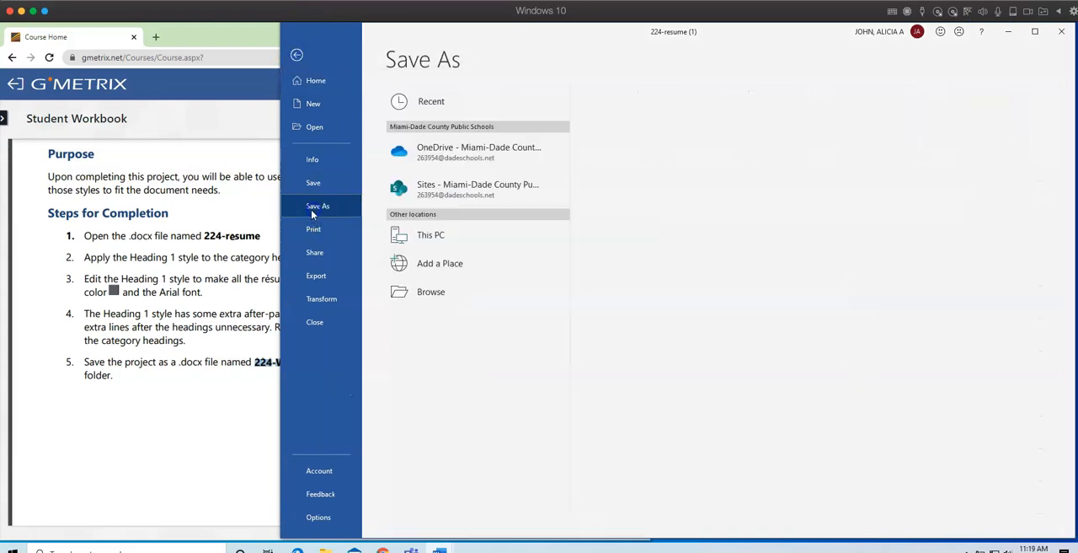
{"action": "left_click", "coordinate": [430, 294]}
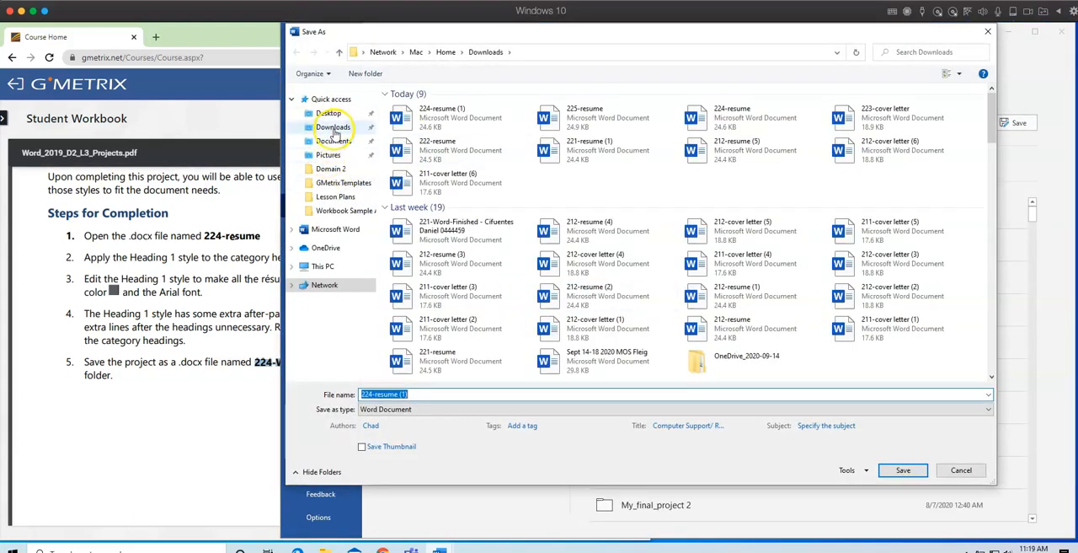
{"action": "left_click", "coordinate": [333, 141]}
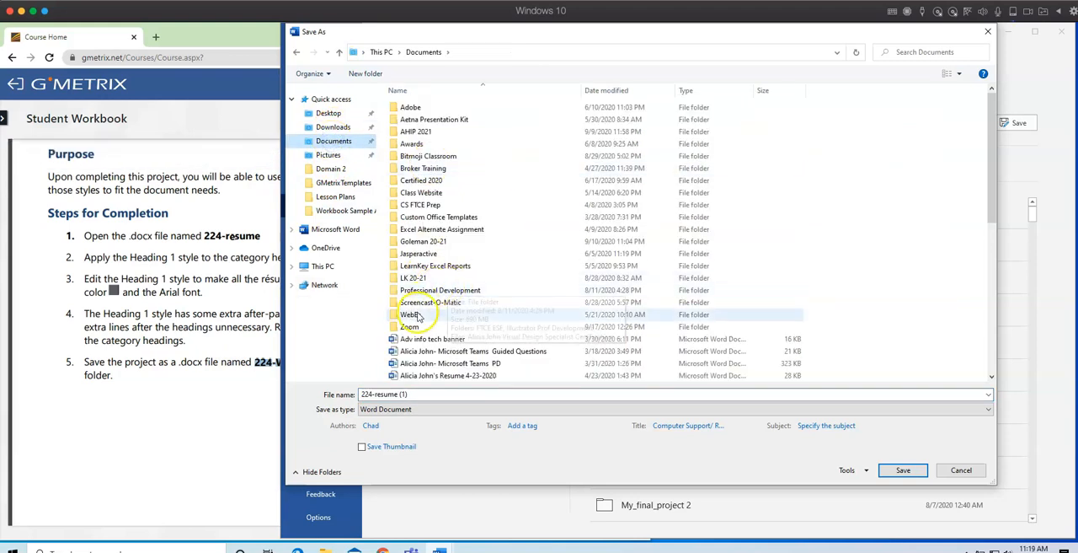
{"action": "double_click", "coordinate": [413, 241]}
{"action": "double_click", "coordinate": [421, 119]}
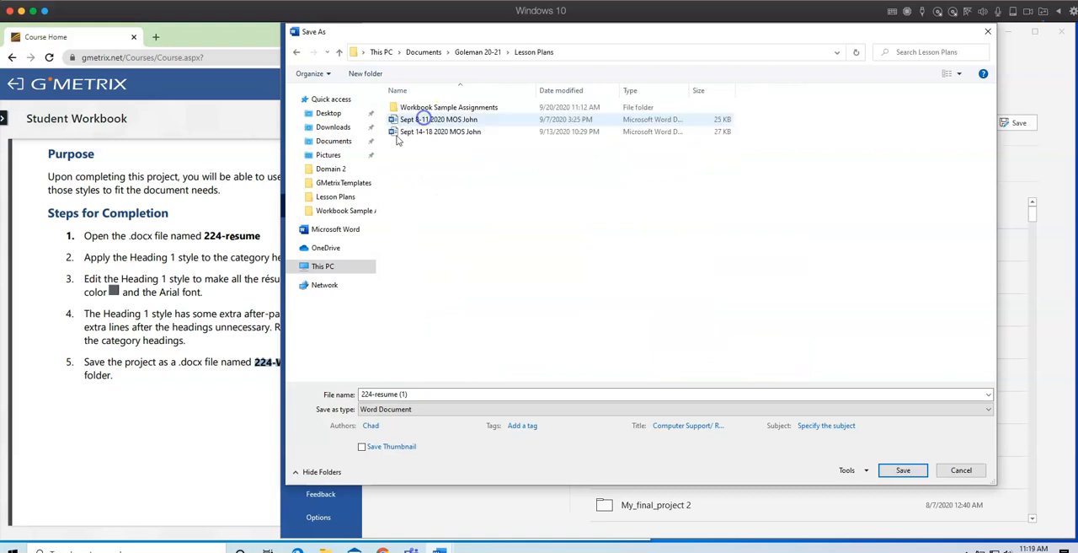
{"action": "double_click", "coordinate": [438, 107]}
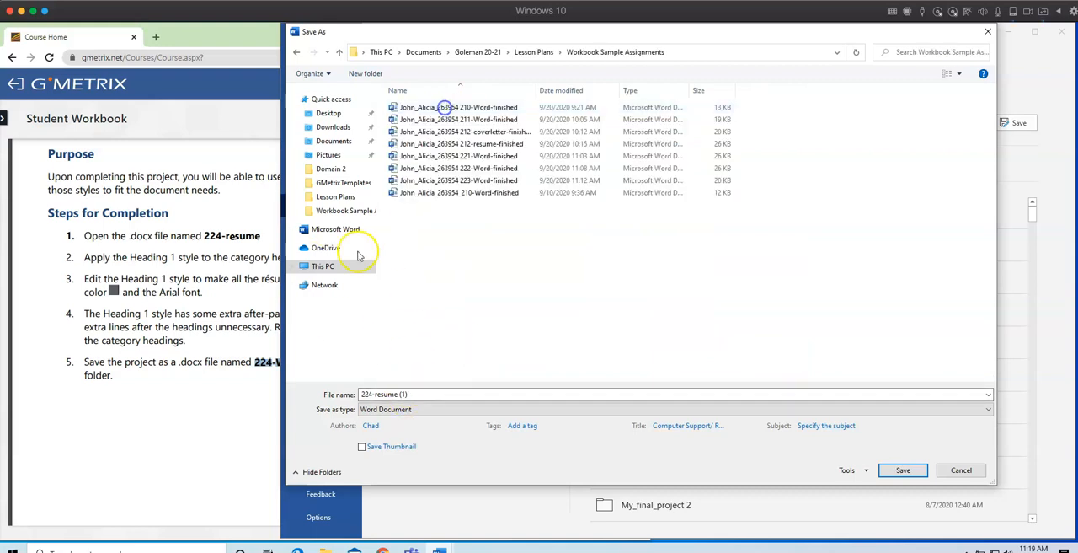
Name the file with the student's name and ID number followed by the copied 224-Word-finished, and save it as a Word Document.
{"action": "left_click", "coordinate": [423, 394]}
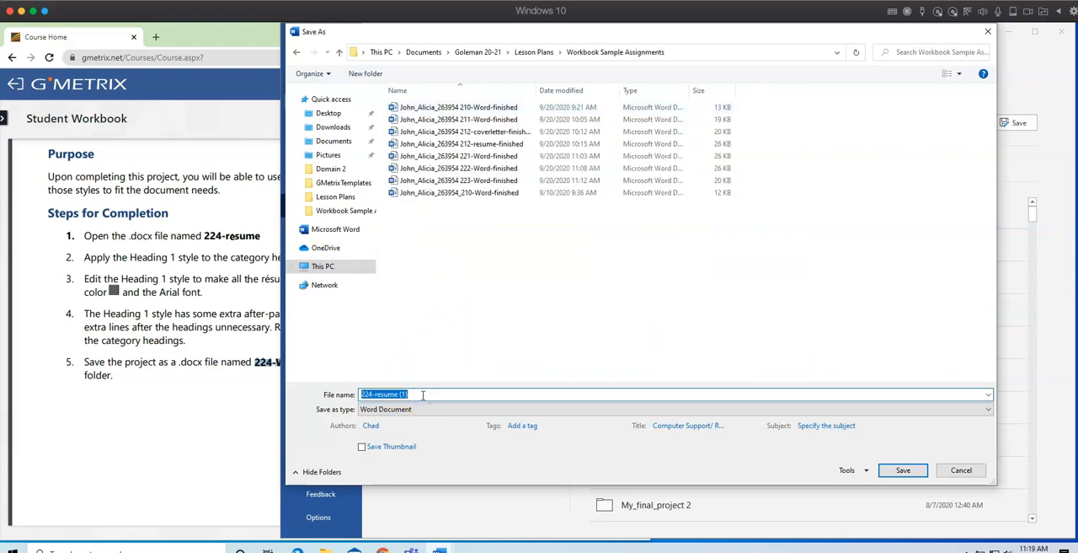
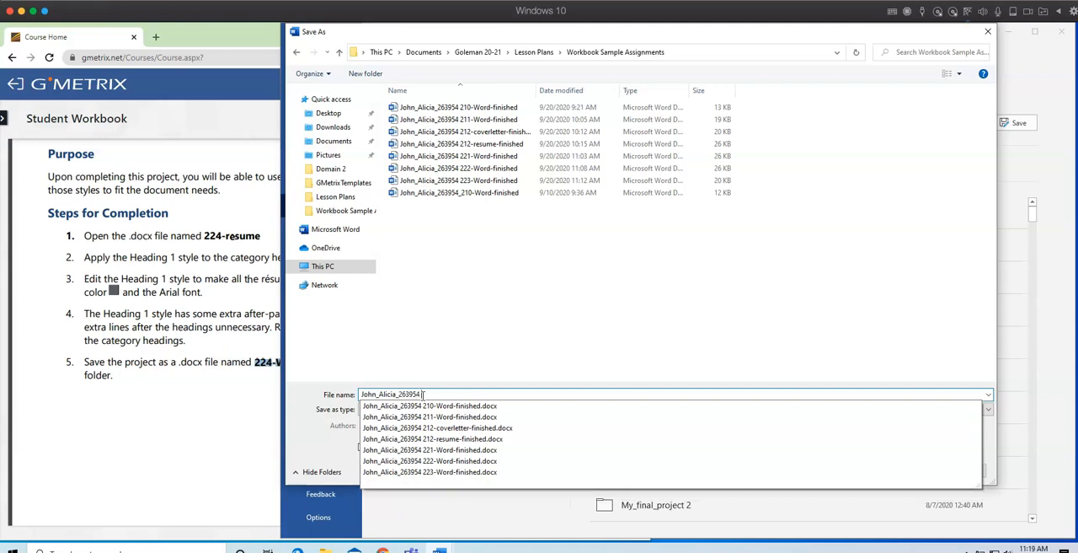
{"action": "right_click", "coordinate": [429, 394]}
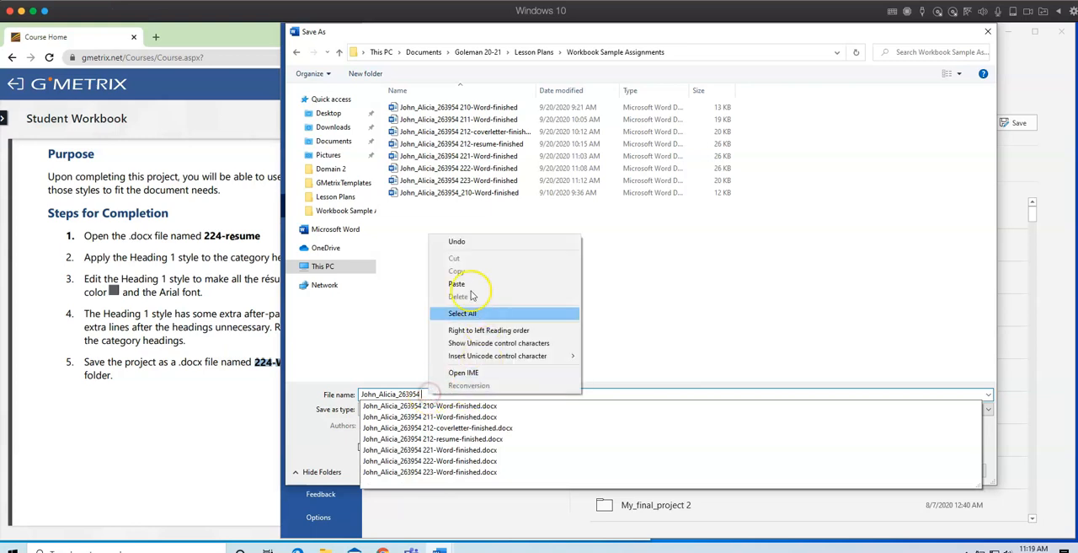
{"action": "left_click", "coordinate": [468, 287]}
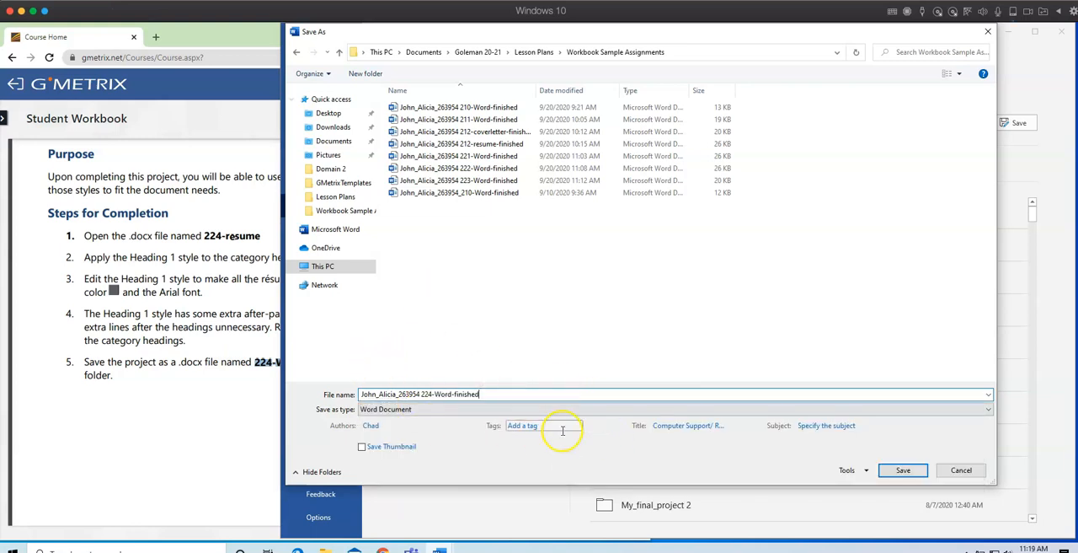
{"action": "left_click", "coordinate": [904, 470]}
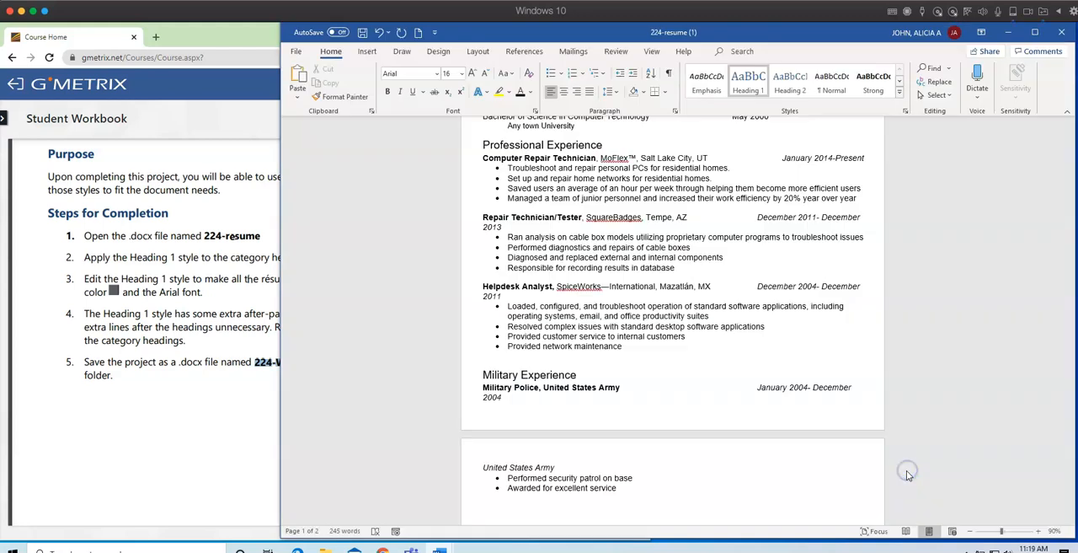
Read the Clear Formatting project in the browser's Student Workbook, including its project details and steps for completion.
{"action": "left_click", "coordinate": [179, 452]}
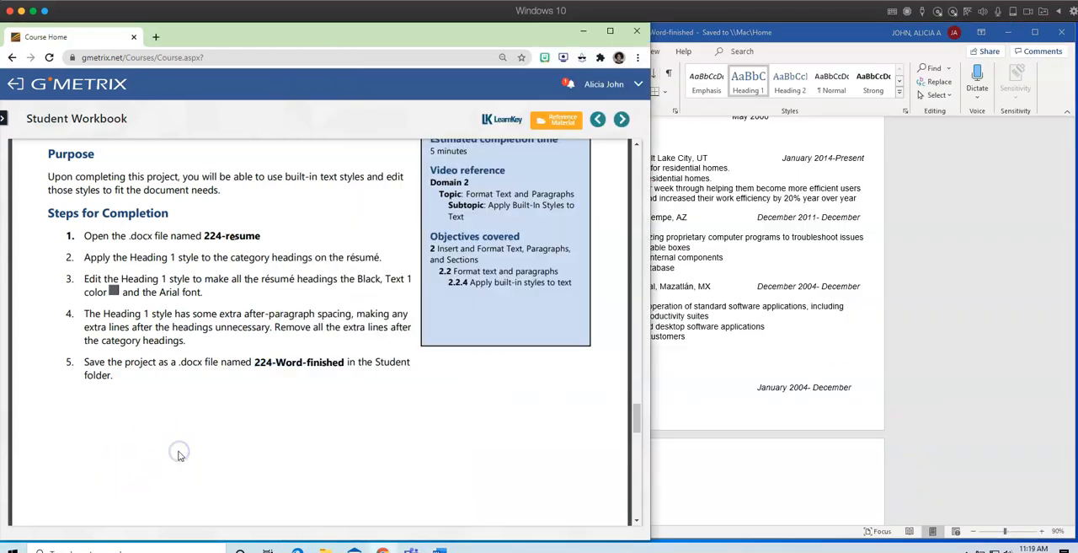
{"action": "scroll", "coordinate": [236, 452], "scroll_direction": "down", "scroll_amount": 10}
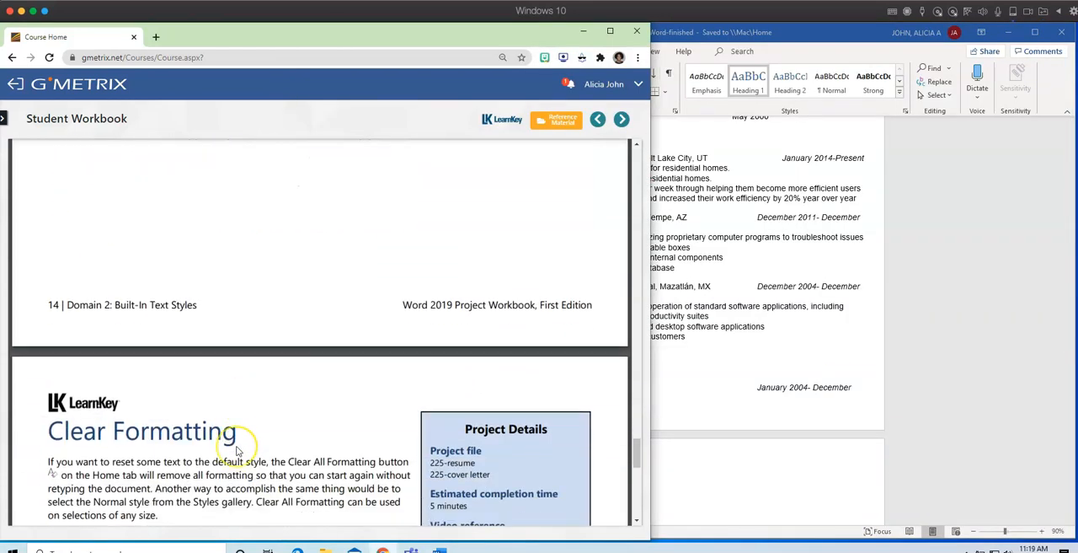
{"action": "scroll", "coordinate": [239, 451], "scroll_direction": "down", "scroll_amount": 3}
{"action": "scroll", "coordinate": [240, 450], "scroll_direction": "up", "scroll_amount": 2}
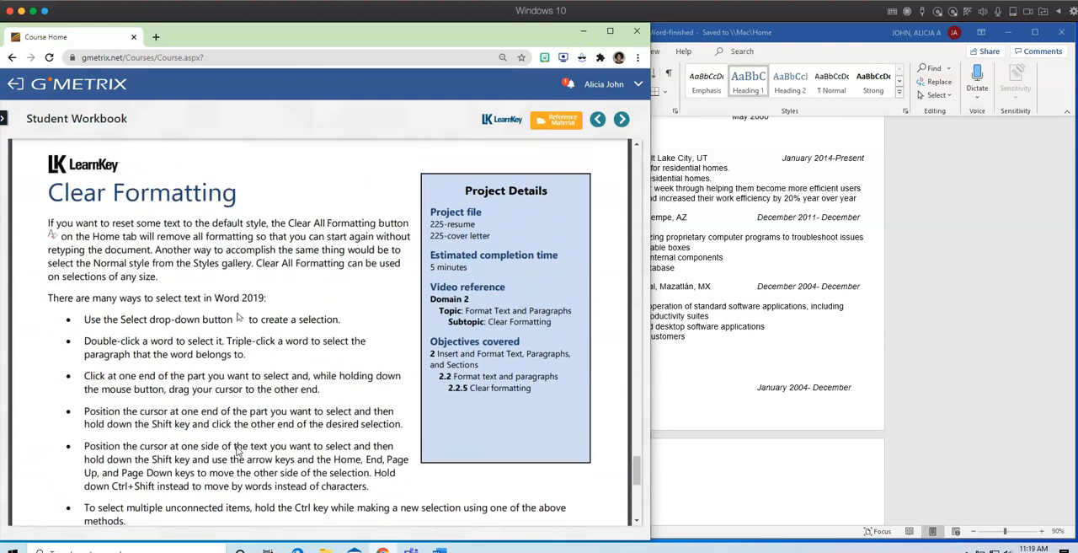
{"action": "scroll", "coordinate": [272, 451], "scroll_direction": "down", "scroll_amount": 8}
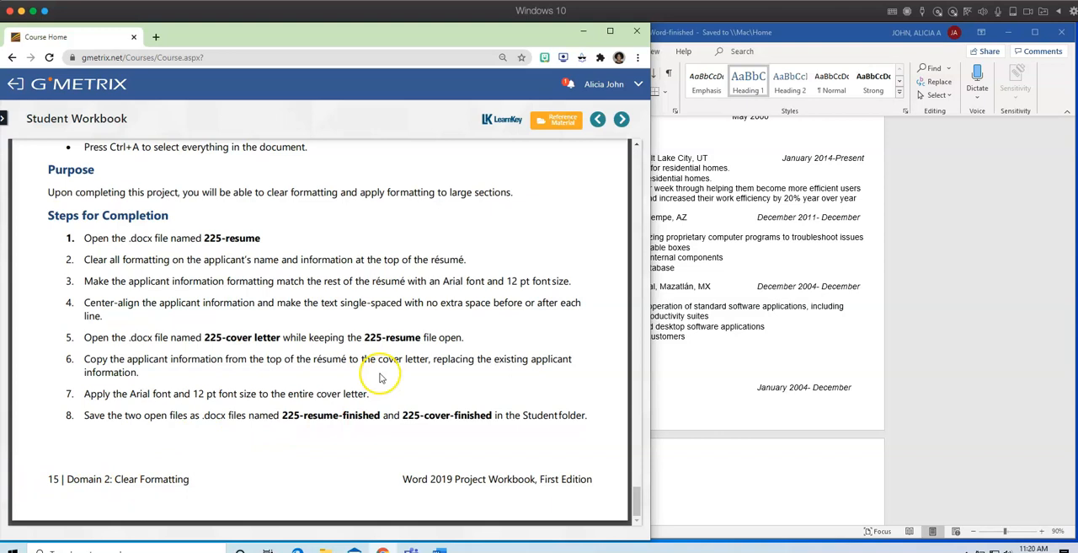
{"action": "scroll", "coordinate": [377, 369], "scroll_direction": "up", "scroll_amount": 3}
{"action": "scroll", "coordinate": [378, 369], "scroll_direction": "up", "scroll_amount": 2}
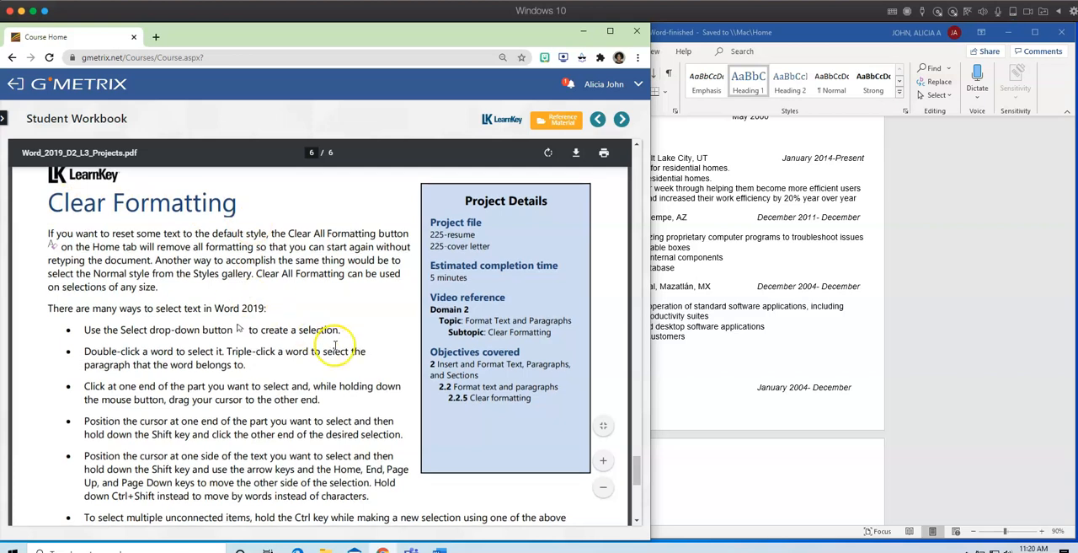
{"action": "scroll", "coordinate": [334, 349], "scroll_direction": "down", "scroll_amount": 3}
{"action": "scroll", "coordinate": [334, 349], "scroll_direction": "down", "scroll_amount": 2}
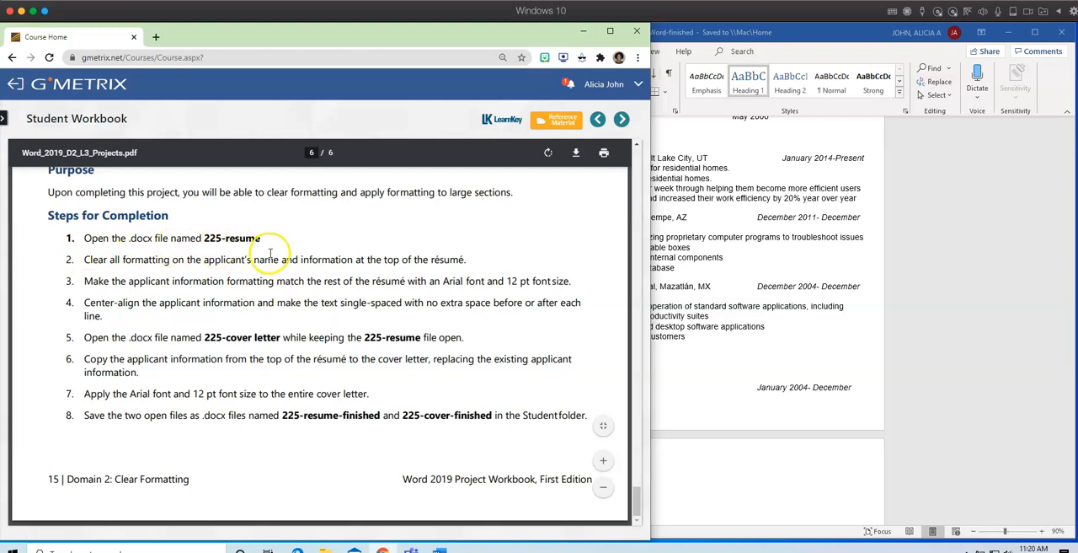
Switch back to Word and open the file 225-resume from the Downloads folder.
{"action": "left_click", "coordinate": [699, 384]}
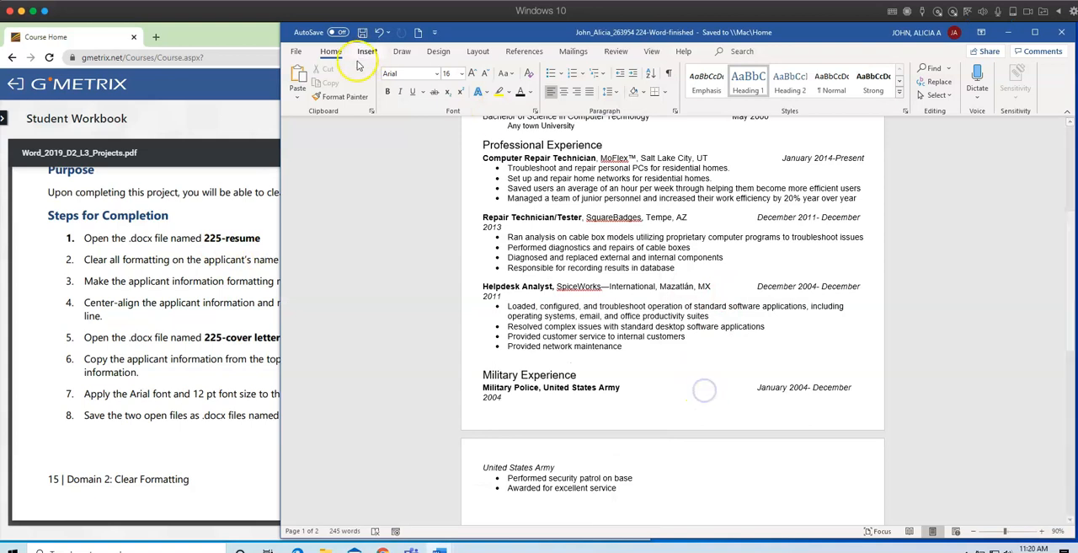
{"action": "left_click", "coordinate": [297, 51]}
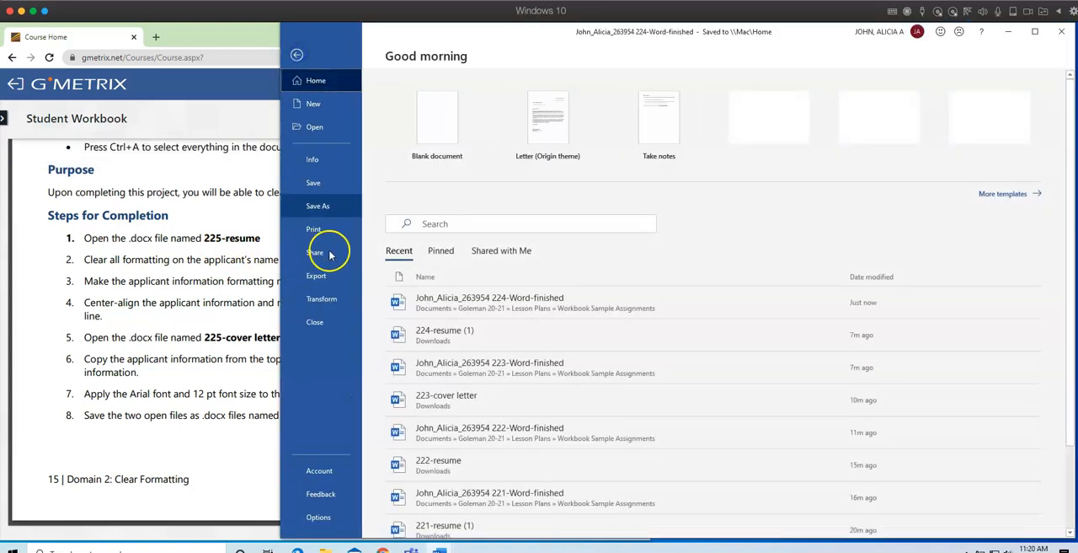
{"action": "left_click", "coordinate": [323, 129]}
{"action": "left_click", "coordinate": [445, 319]}
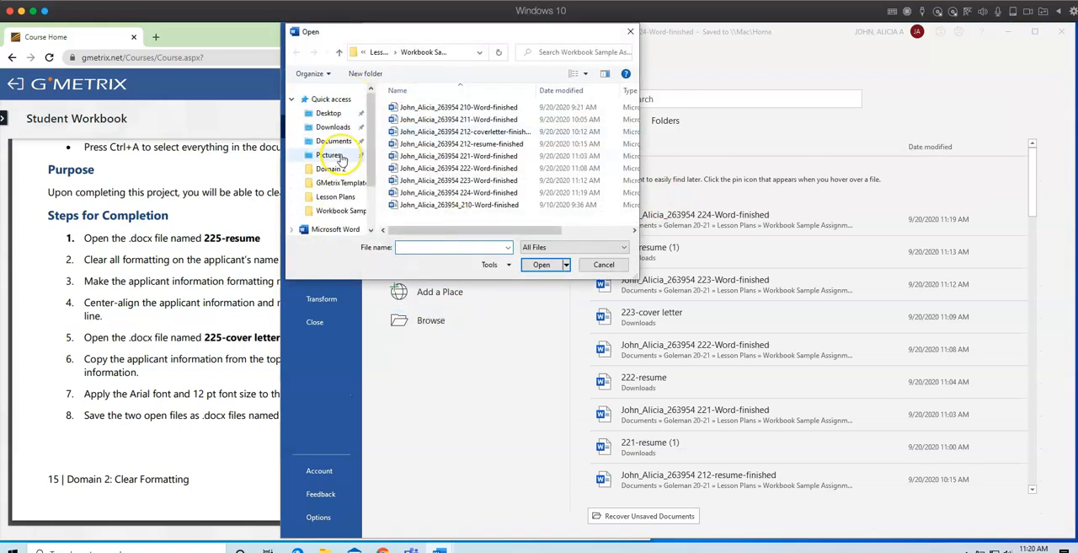
{"action": "left_click", "coordinate": [346, 128]}
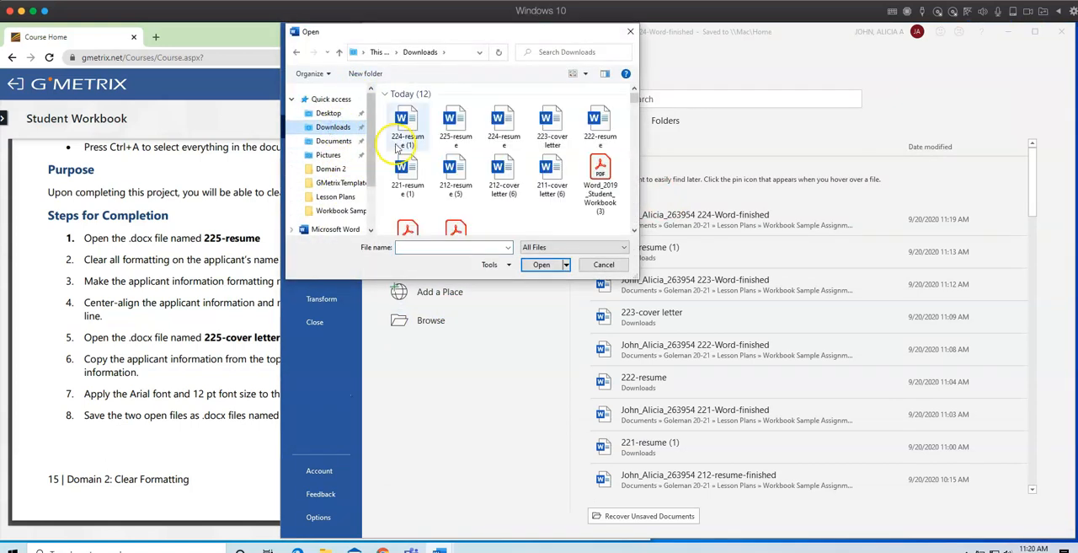
{"action": "left_click", "coordinate": [460, 145]}
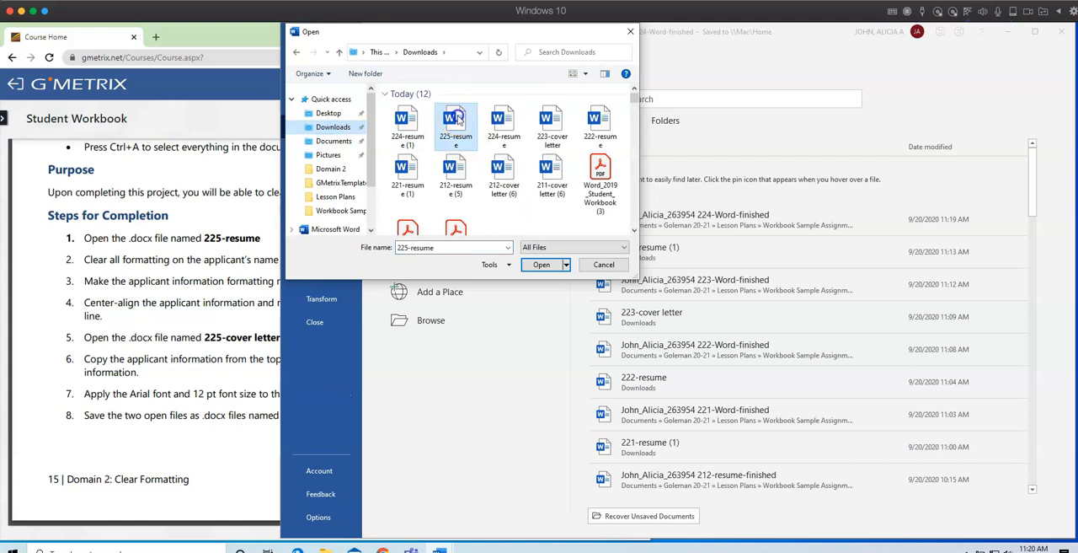
{"action": "left_click", "coordinate": [539, 264]}
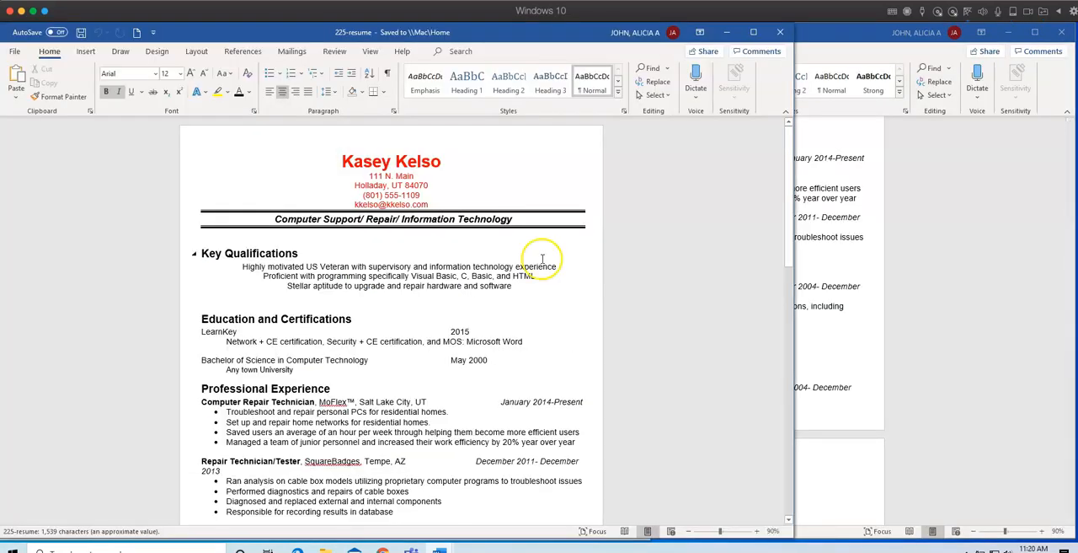
{"action": "left_click_drag", "start_coordinate": [277, 32], "coordinate": [558, 31]}
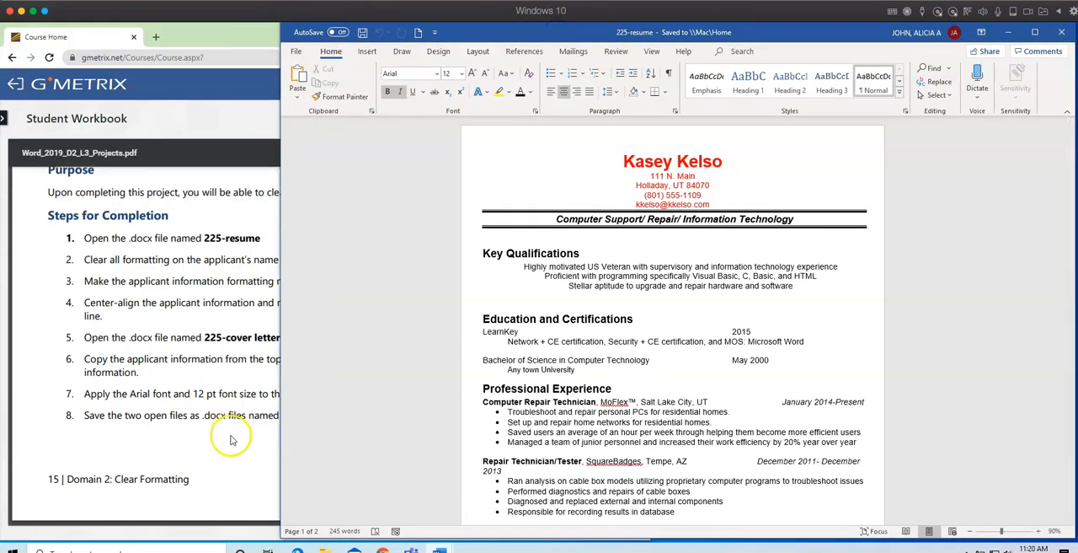
Check the workbook's instructions, then clear all formatting from the applicant's name and contact information above the résumé's double line.
{"action": "left_click", "coordinate": [230, 436]}
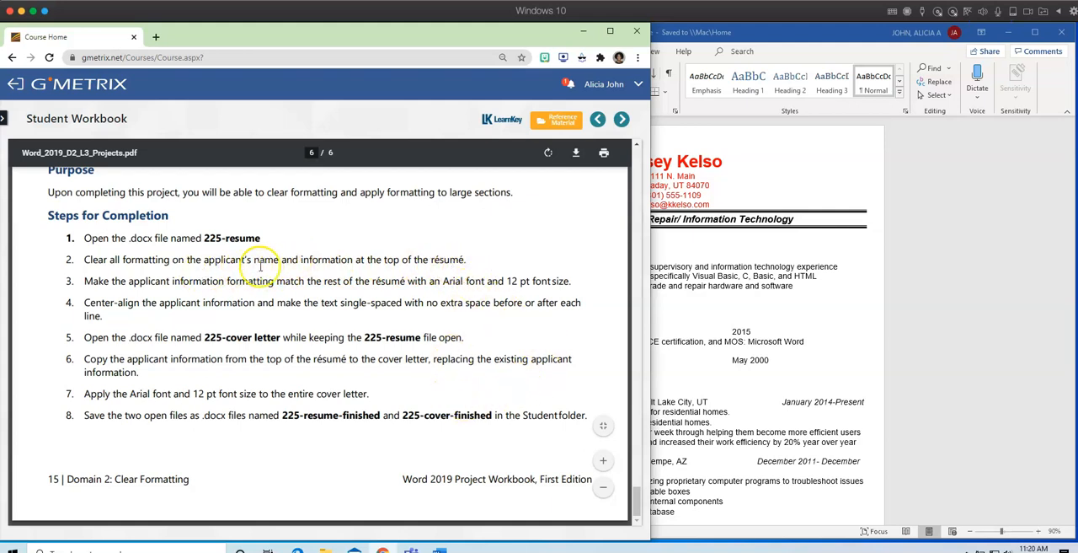
{"action": "left_click", "coordinate": [745, 356]}
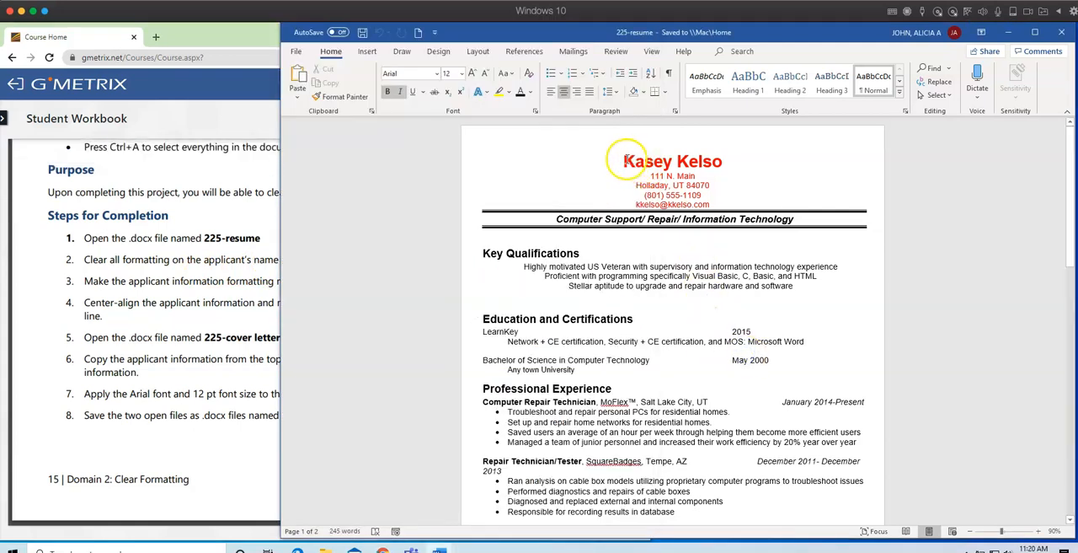
{"action": "left_click_drag", "start_coordinate": [687, 171], "coordinate": [716, 201]}
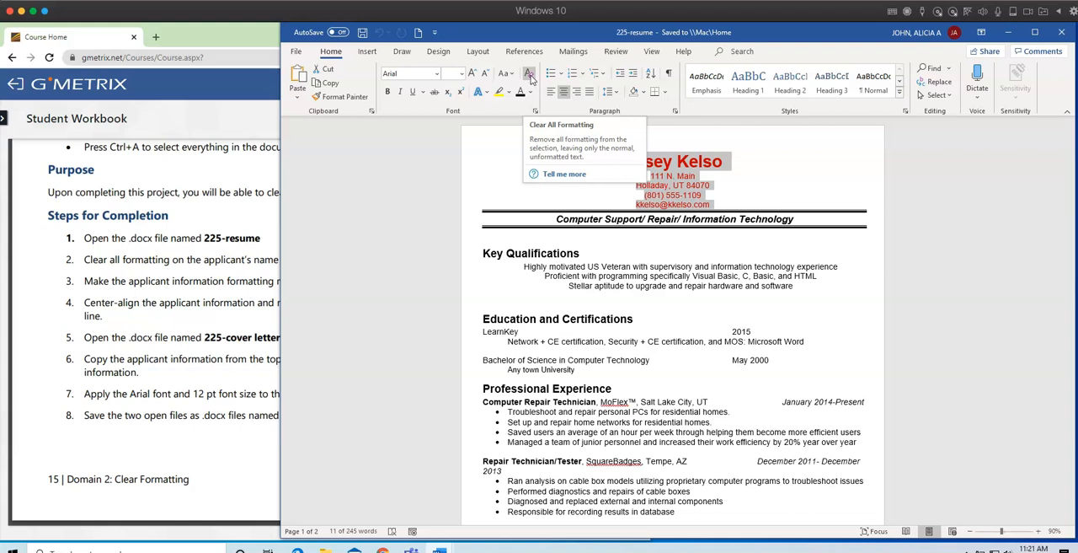
{"action": "left_click", "coordinate": [530, 77]}
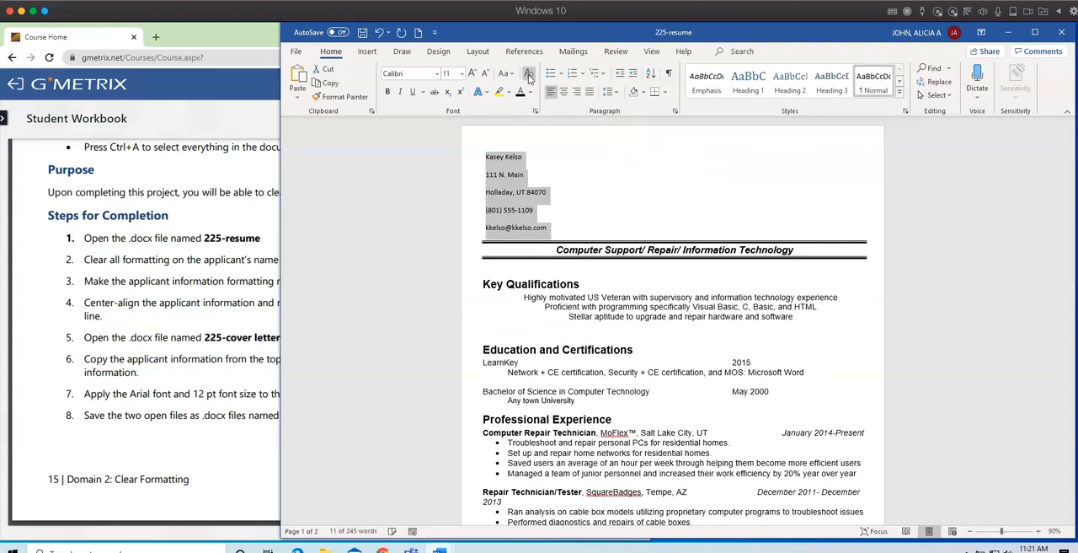
Check the required font in the workbook and format the résumé's applicant information in Arial at 12 pt.
{"action": "left_click", "coordinate": [156, 371]}
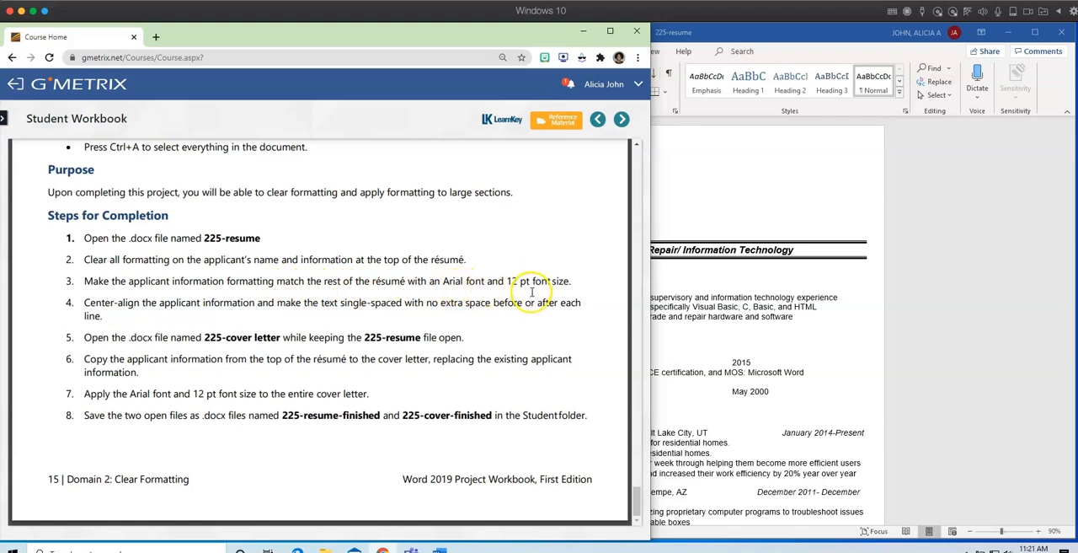
{"action": "left_click", "coordinate": [703, 265]}
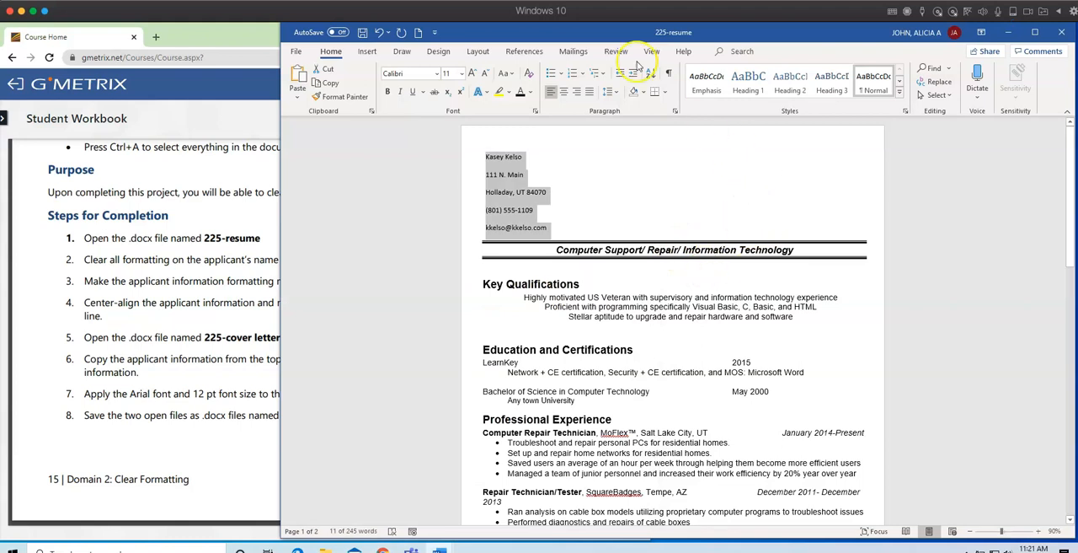
{"action": "left_click", "coordinate": [437, 75]}
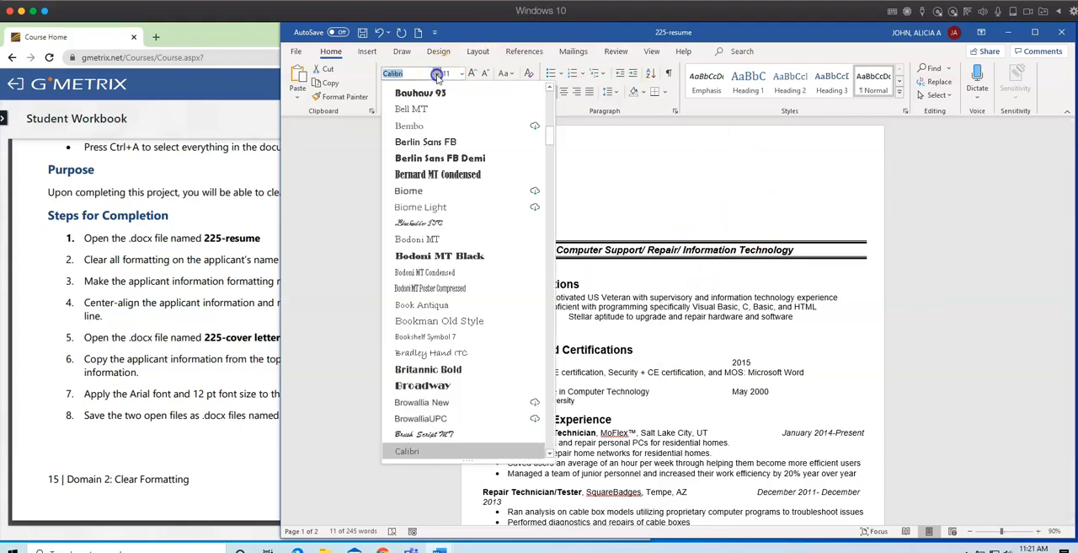
{"action": "scroll", "coordinate": [438, 175], "scroll_direction": "up", "scroll_amount": 10}
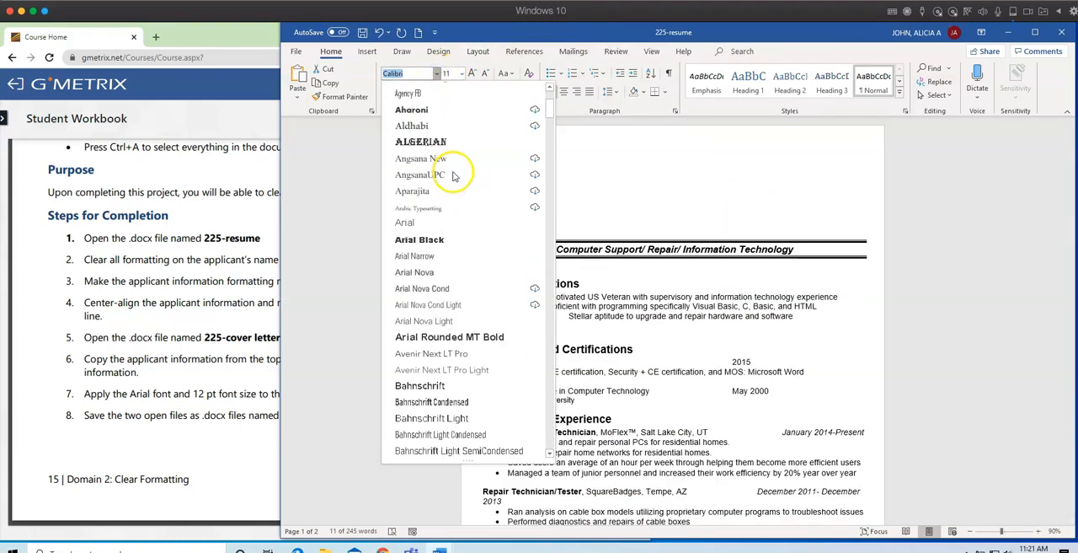
{"action": "left_click", "coordinate": [404, 222]}
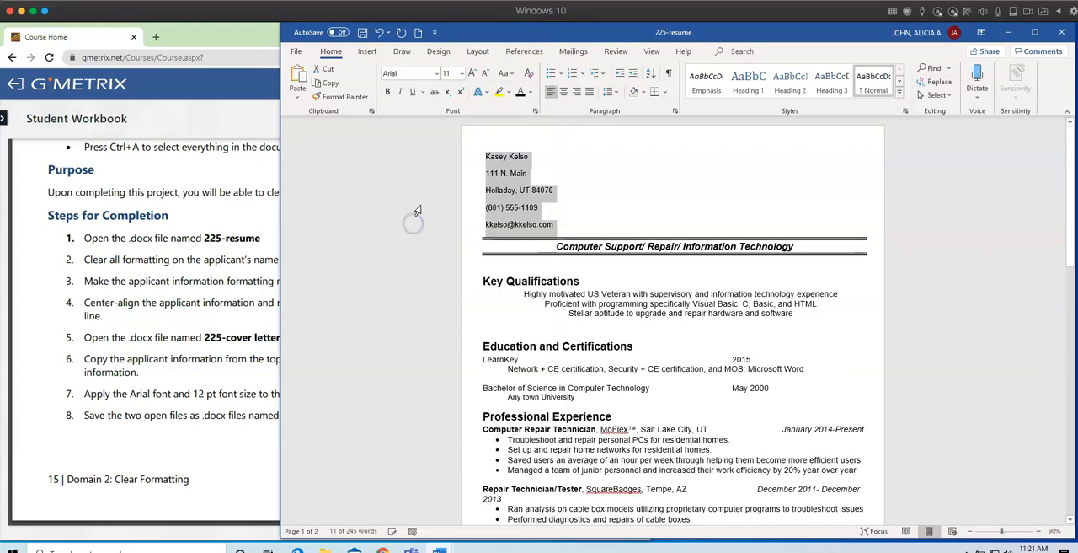
{"action": "left_click", "coordinate": [460, 74]}
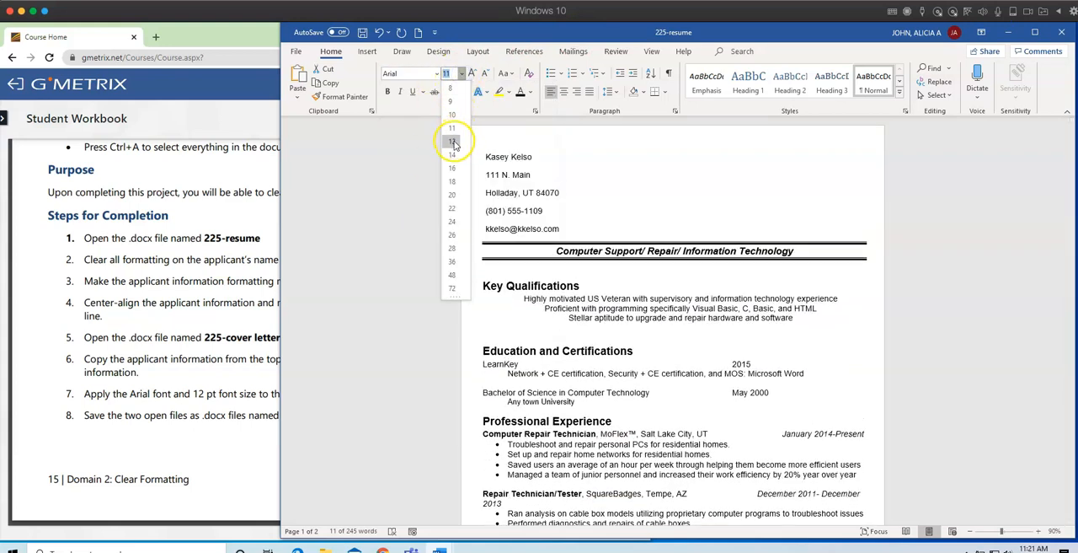
{"action": "left_click", "coordinate": [452, 142]}
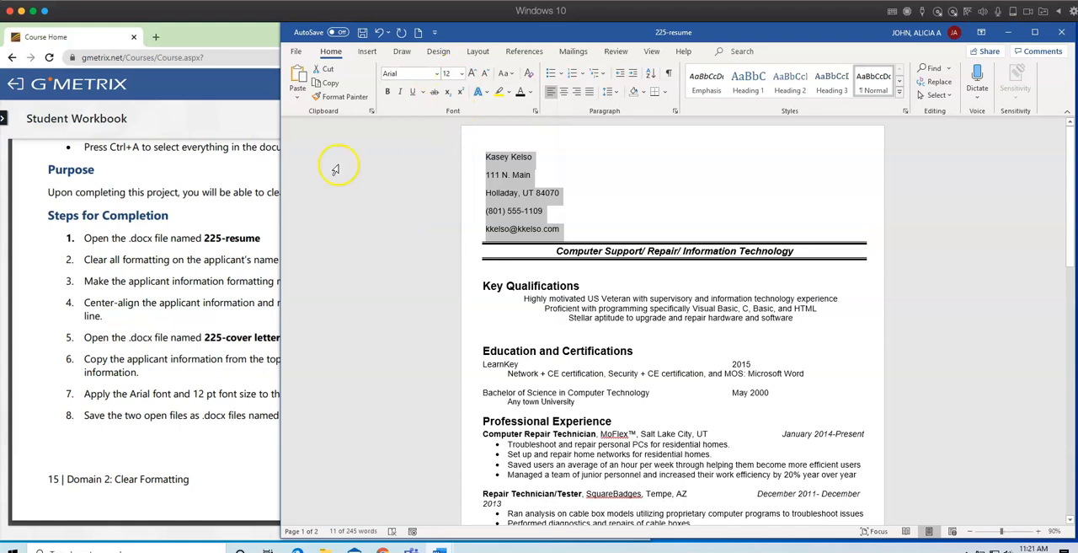
Check the workbook's alignment instruction and center-align the applicant information on the résumé.
{"action": "left_click", "coordinate": [168, 306]}
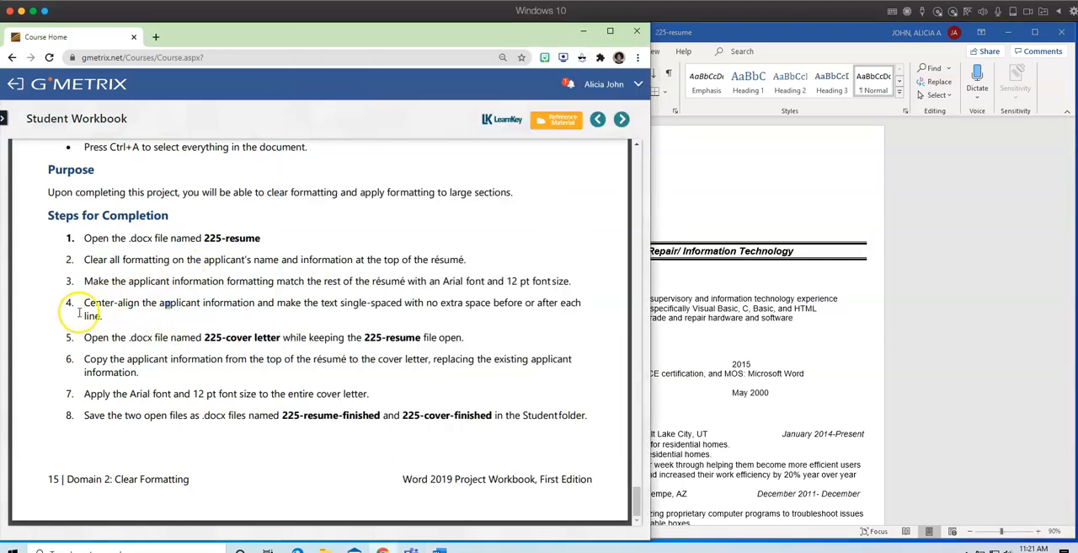
{"action": "left_click_drag", "start_coordinate": [139, 314], "coordinate": [131, 312]}
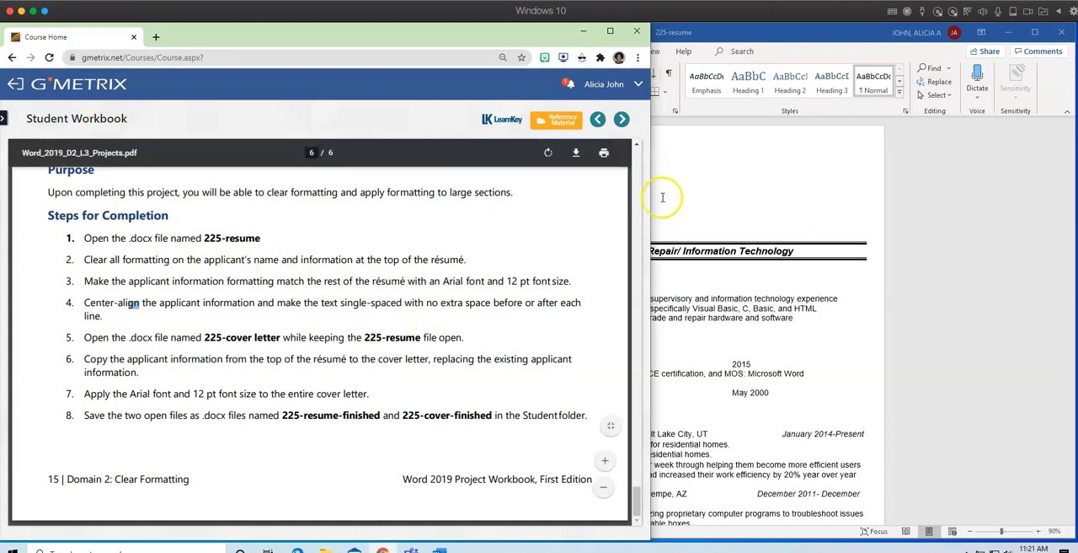
{"action": "left_click", "coordinate": [789, 214]}
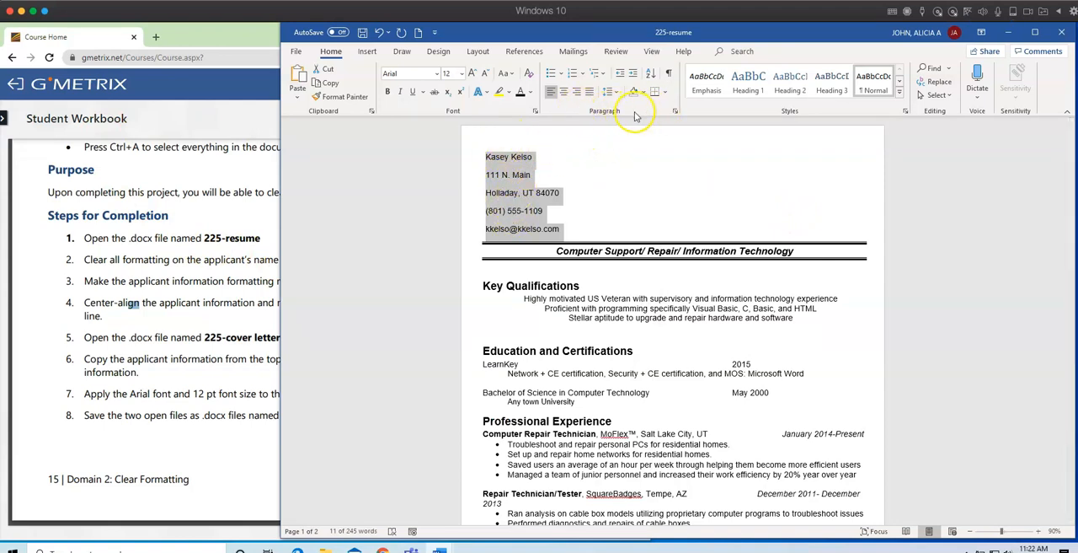
{"action": "left_click", "coordinate": [567, 94]}
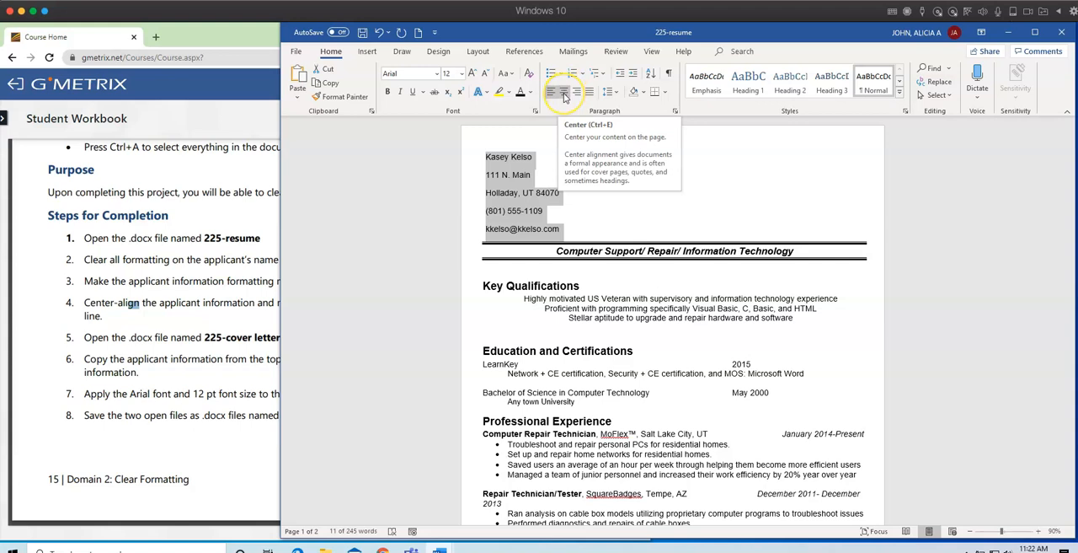
{"action": "left_click", "coordinate": [564, 94]}
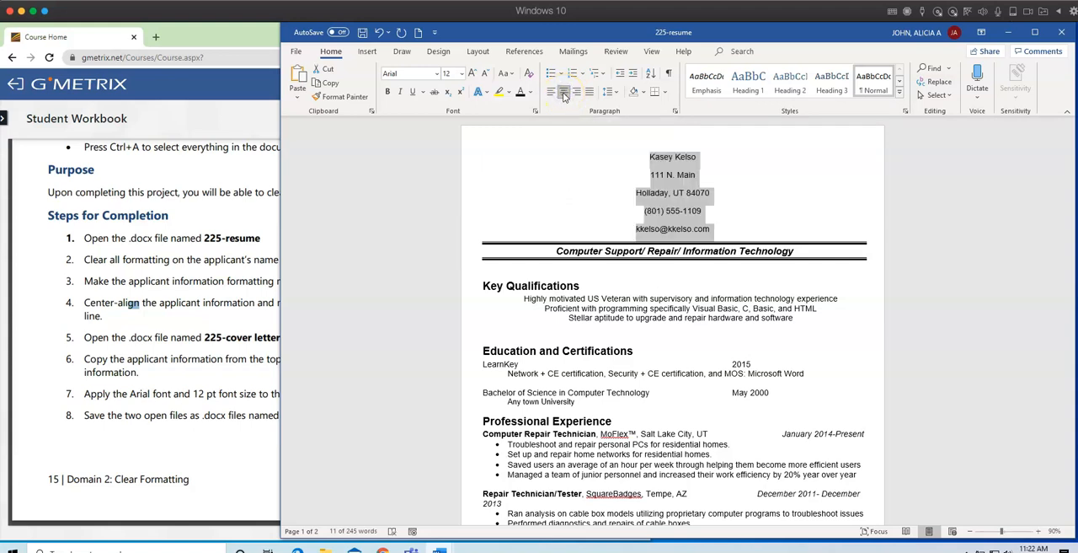
Set the line spacing of the applicant information to 1.0.
{"action": "left_click", "coordinate": [617, 92]}
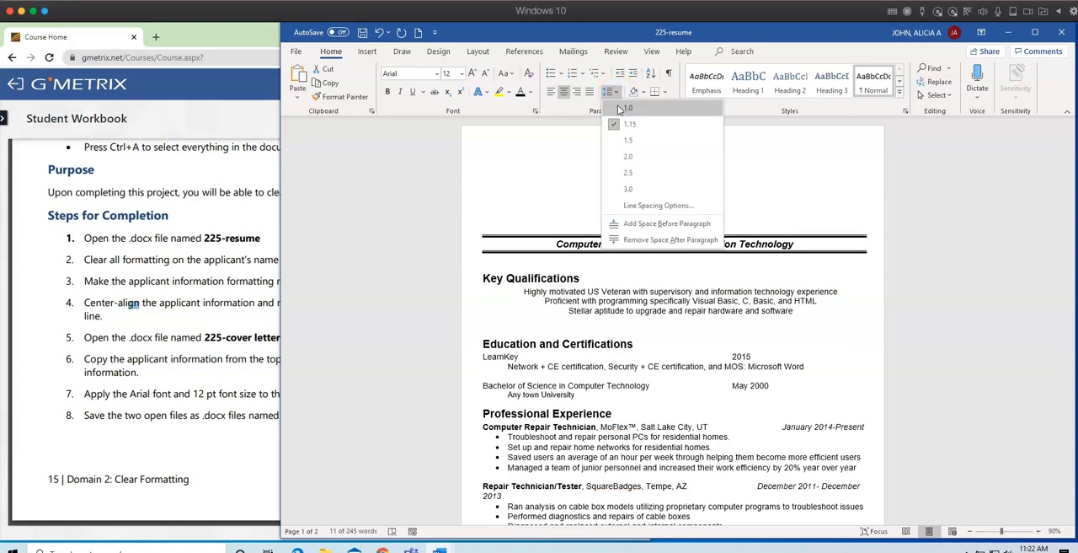
{"action": "left_click", "coordinate": [620, 109]}
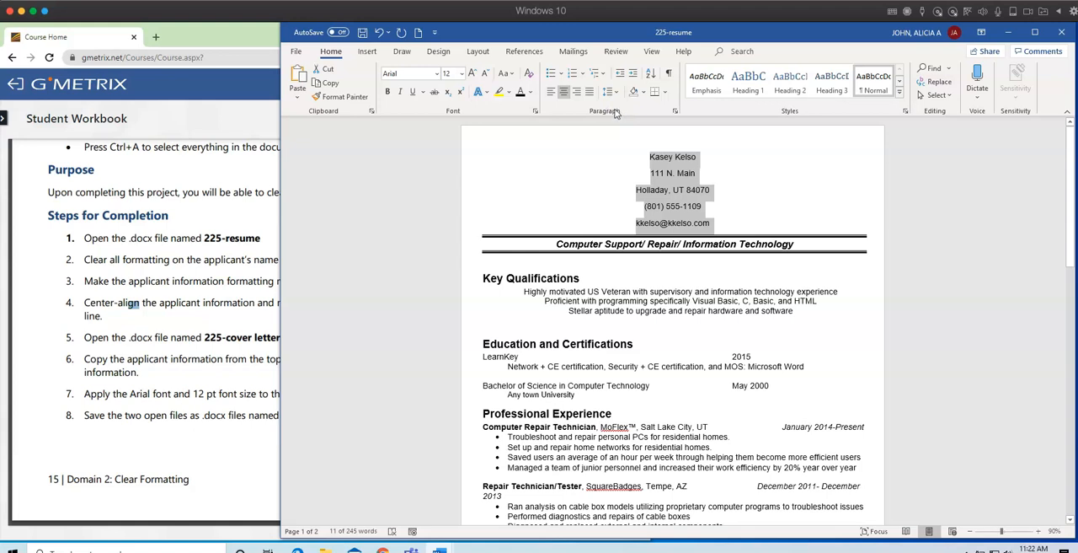
{"action": "left_click", "coordinate": [617, 93]}
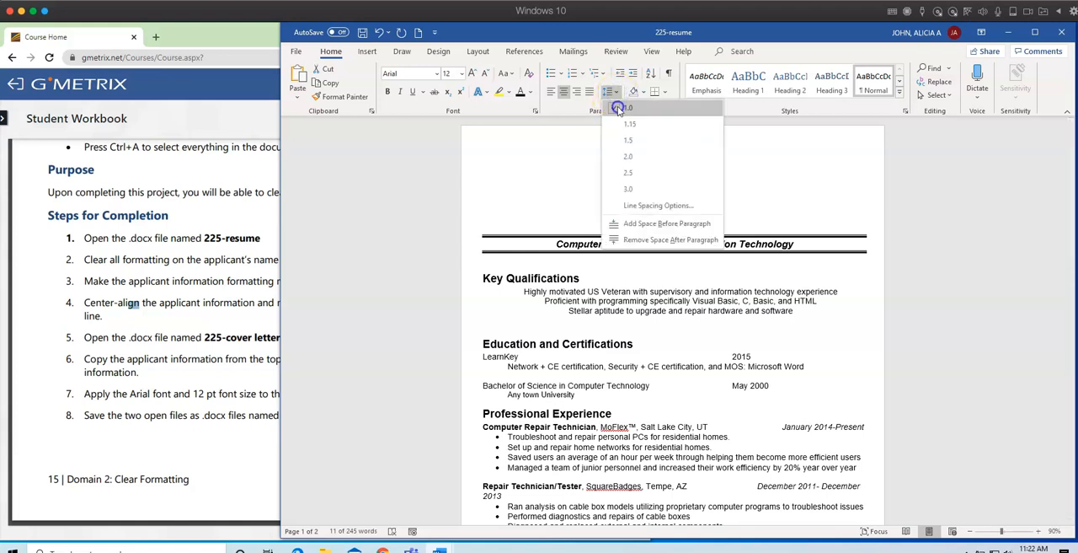
{"action": "left_click", "coordinate": [618, 109]}
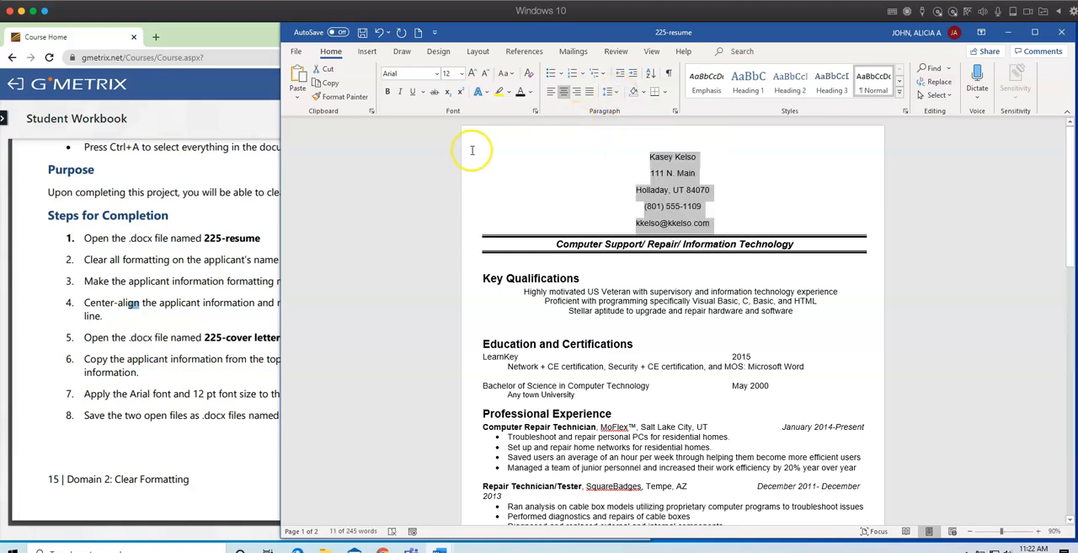
Check the workbook's spacing instruction and set the spacing after each paragraph of the résumé's applicant information to 0 pt.
{"action": "left_click", "coordinate": [212, 347]}
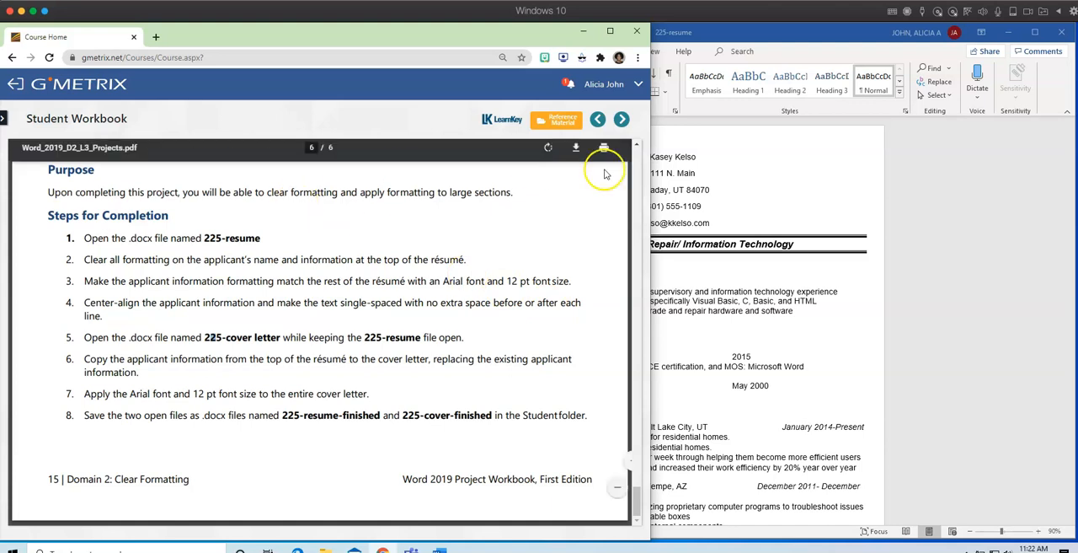
{"action": "left_click", "coordinate": [755, 206]}
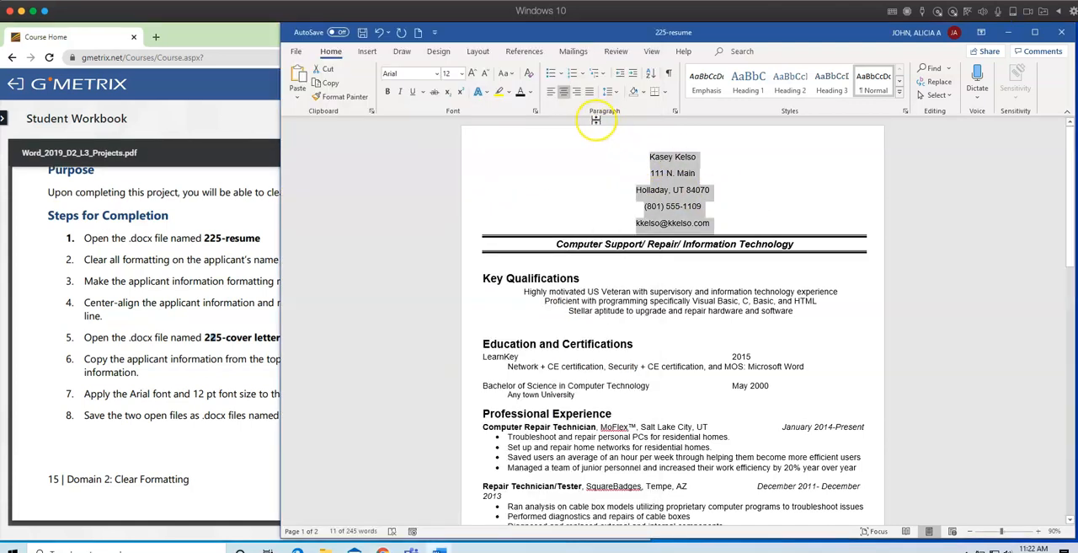
{"action": "left_click", "coordinate": [675, 113]}
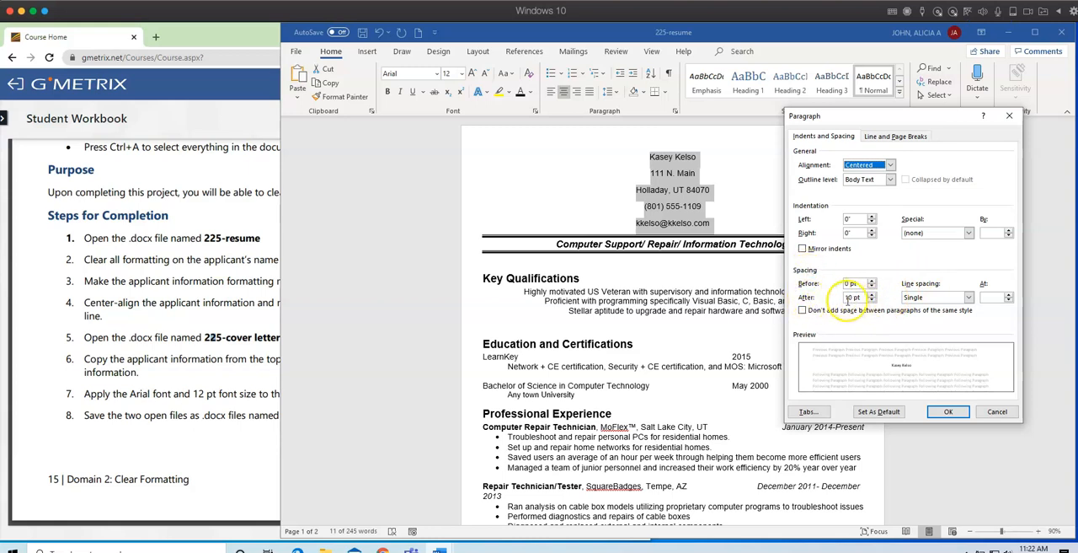
{"action": "left_click", "coordinate": [848, 298]}
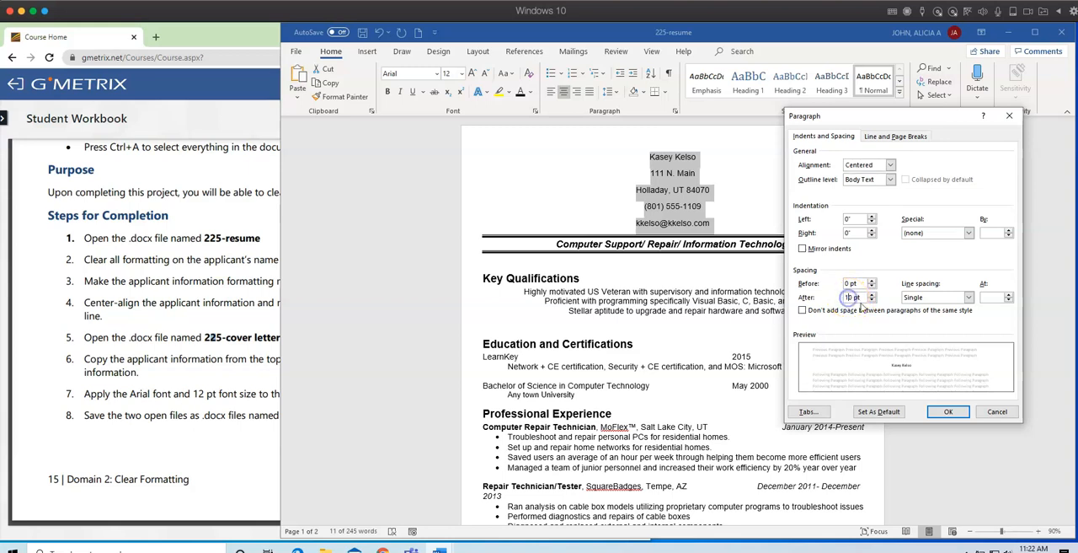
{"action": "key", "text": "Delete"}
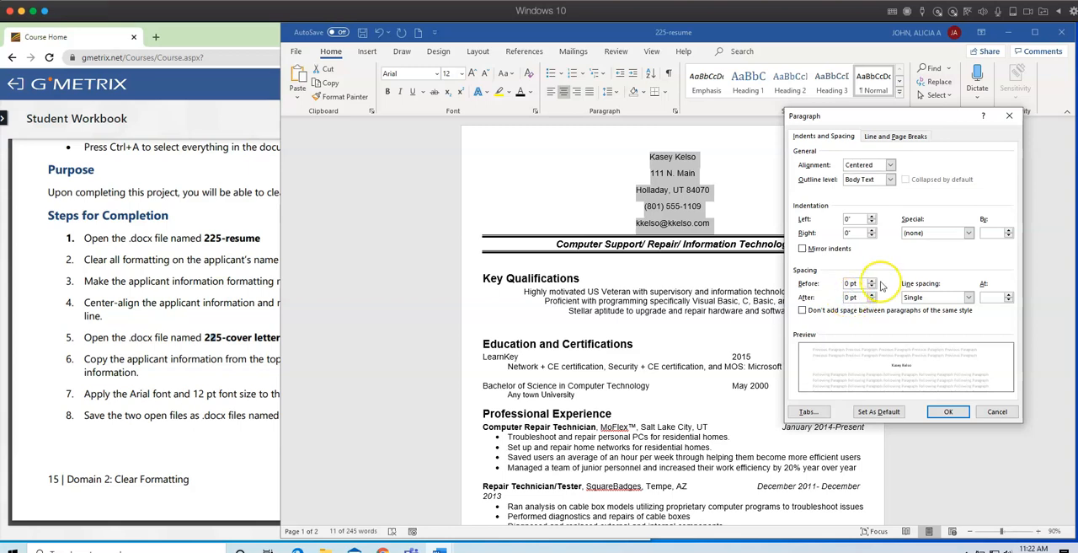
{"action": "left_click", "coordinate": [963, 413]}
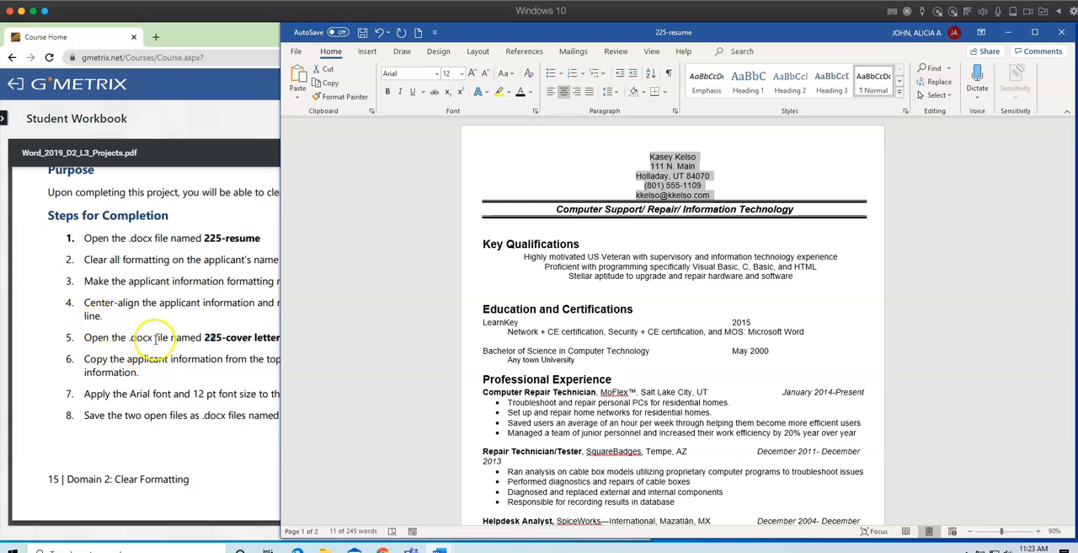
Check the workbook's next instruction and open 225-cover letter from the Downloads folder while keeping 225-resume open.
{"action": "left_click", "coordinate": [154, 338]}
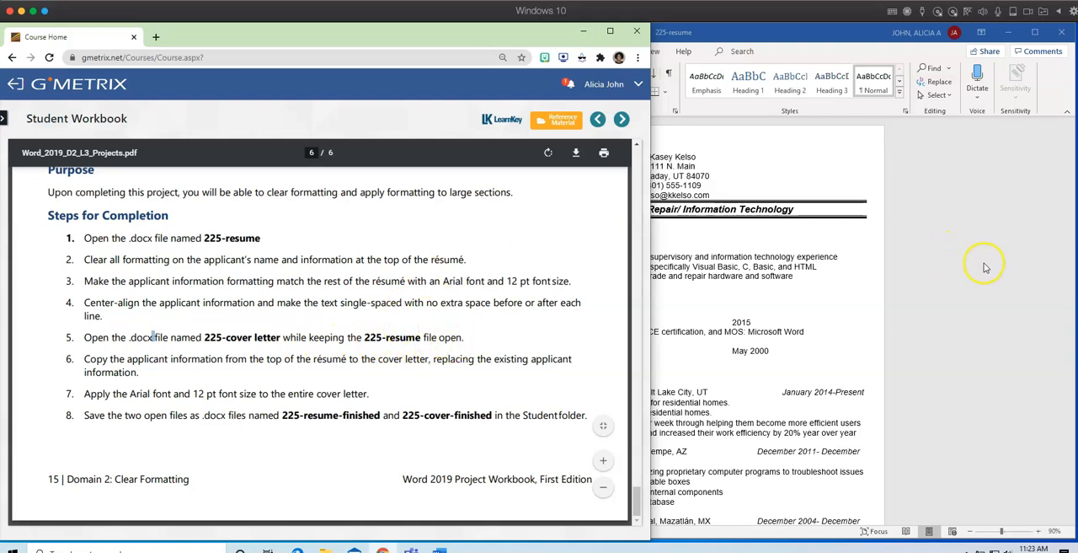
{"action": "left_click", "coordinate": [958, 266]}
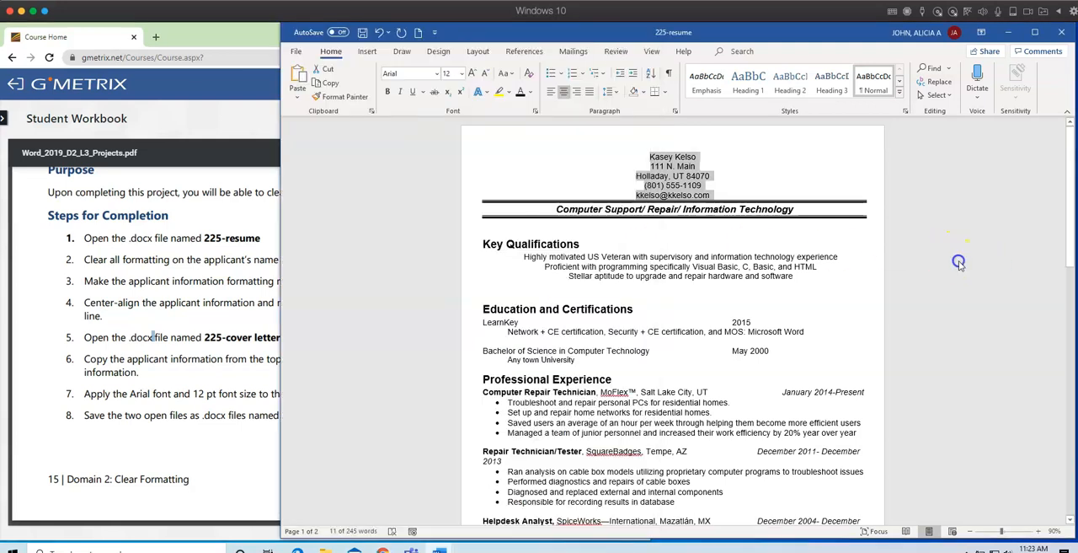
{"action": "left_click", "coordinate": [298, 51]}
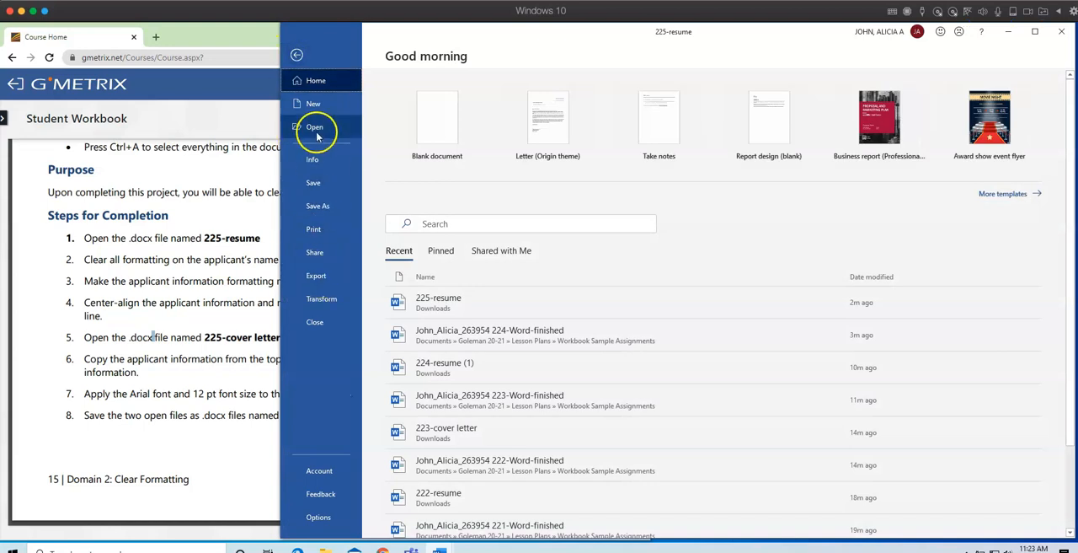
{"action": "left_click", "coordinate": [315, 128]}
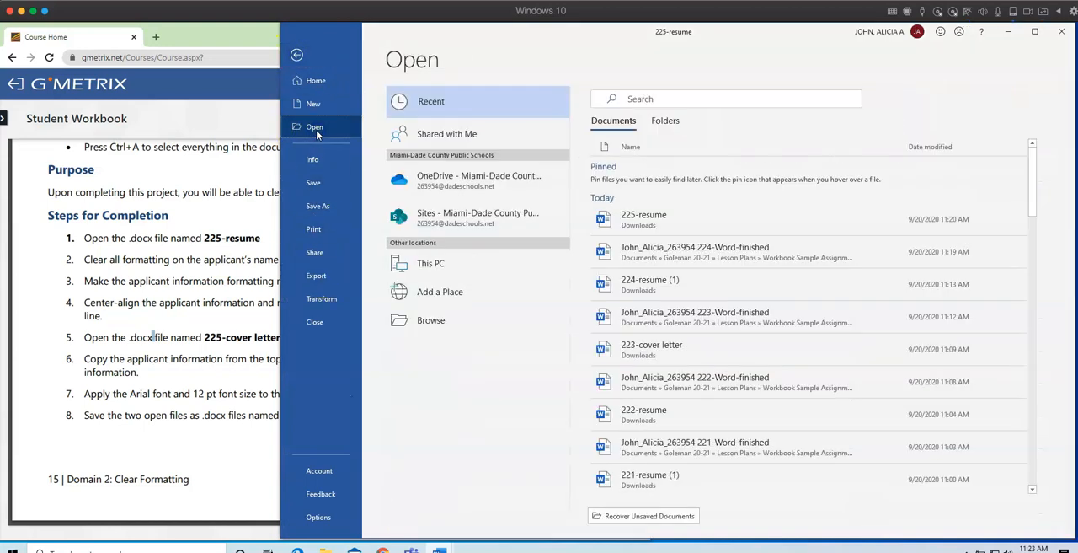
{"action": "left_click", "coordinate": [428, 321]}
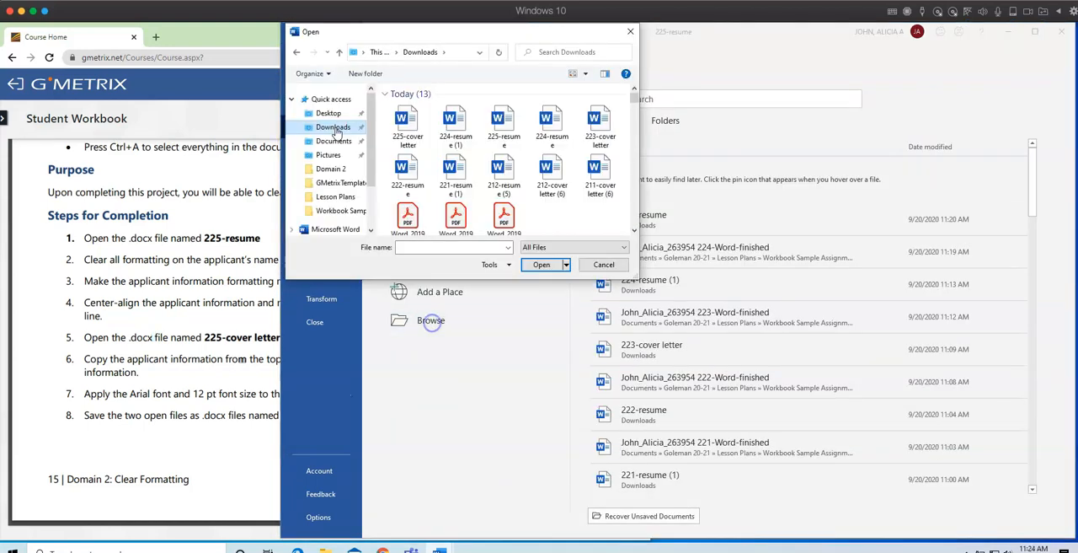
{"action": "double_click", "coordinate": [408, 125]}
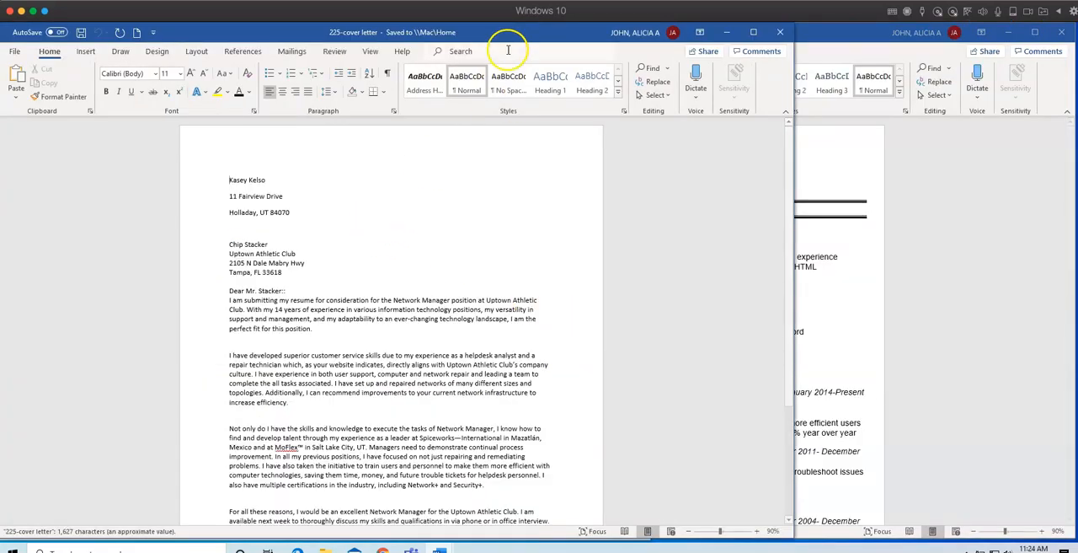
{"action": "left_click_drag", "start_coordinate": [495, 37], "coordinate": [723, 46]}
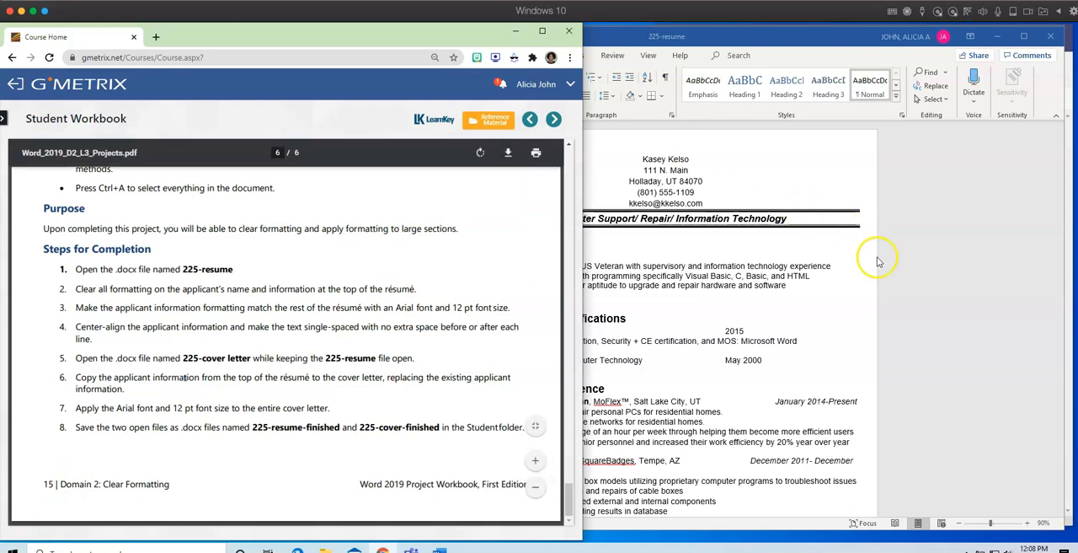
Copy the applicant information at the top of 225-resume and switch to the 225-cover letter document.
{"action": "left_click", "coordinate": [946, 275]}
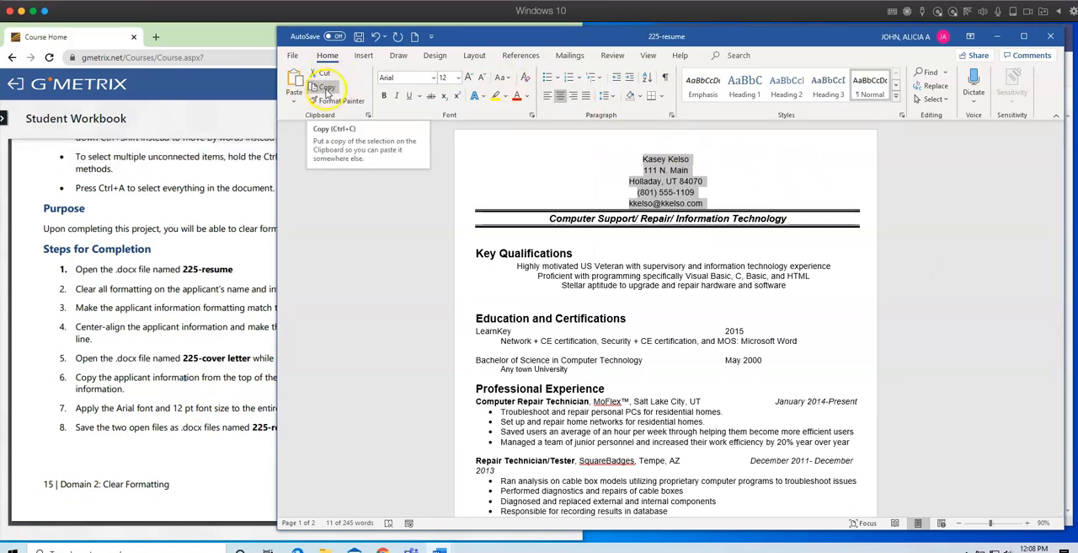
{"action": "left_click", "coordinate": [327, 88]}
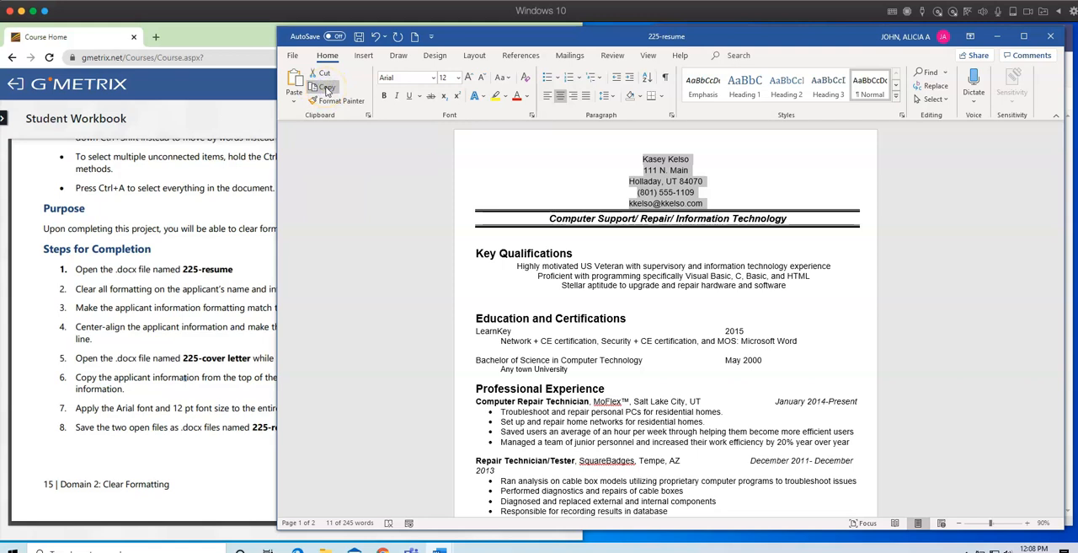
{"action": "left_click", "coordinate": [649, 56]}
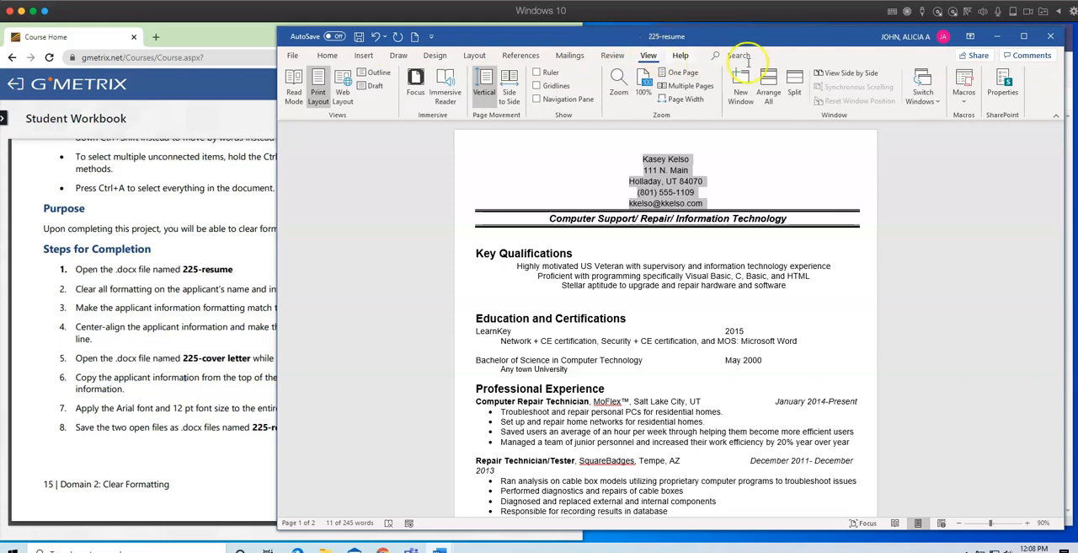
{"action": "left_click", "coordinate": [934, 104]}
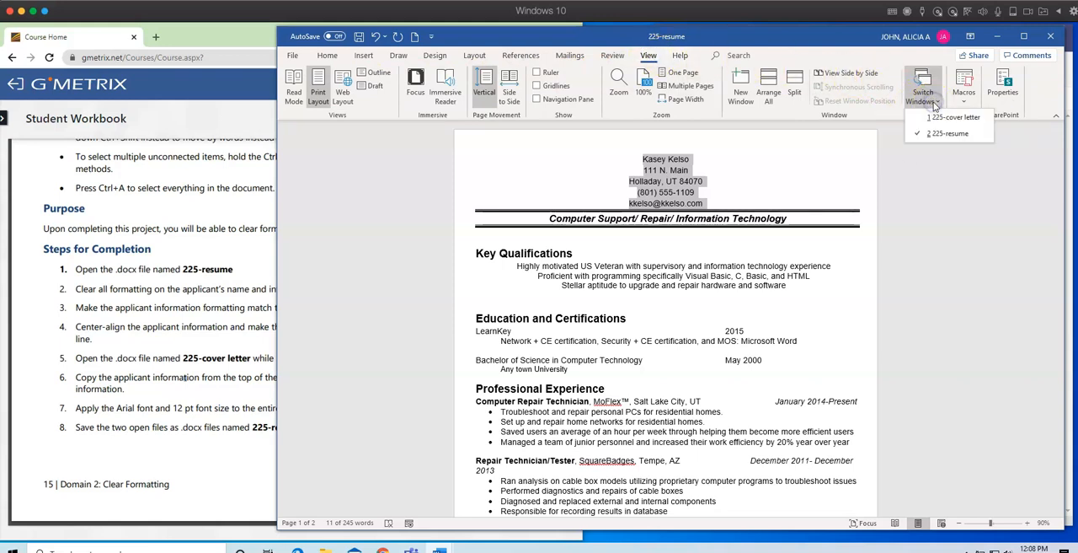
{"action": "left_click", "coordinate": [934, 118]}
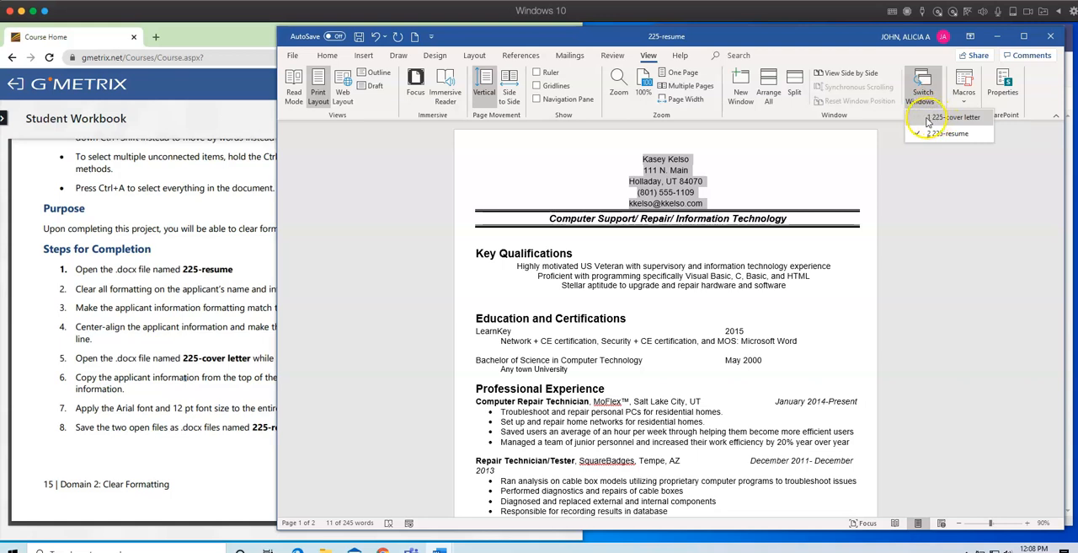
{"action": "left_click", "coordinate": [927, 119]}
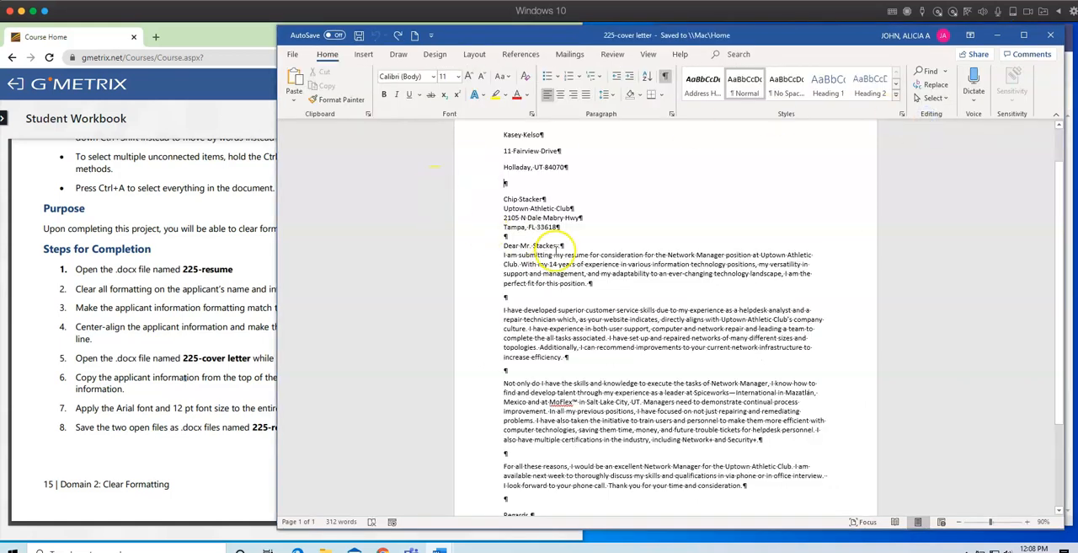
Replace the applicant's existing name and address lines in the cover letter with the copied information, and check the workbook's font instruction.
{"action": "scroll", "coordinate": [560, 244], "scroll_direction": "up", "scroll_amount": 2}
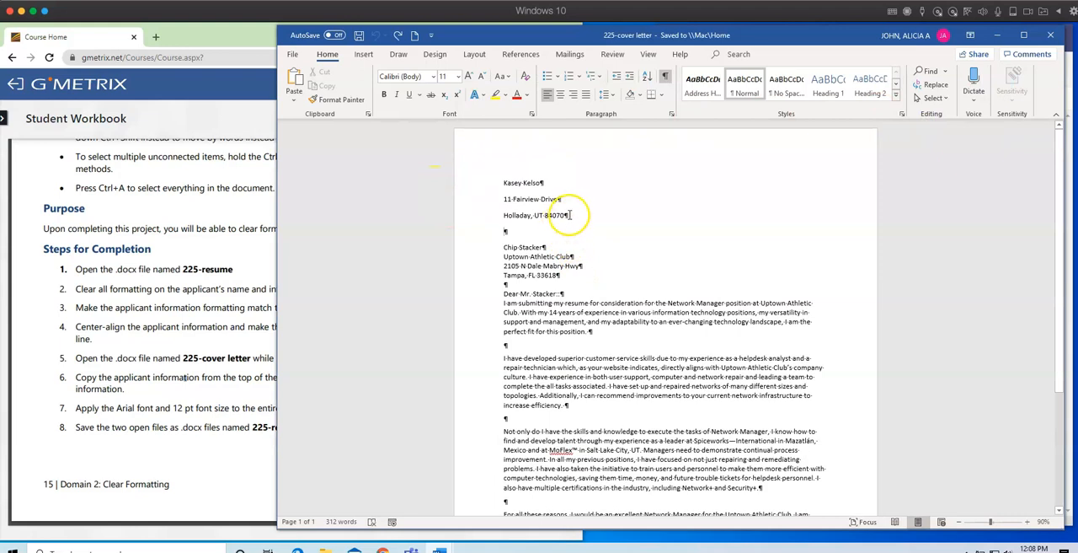
{"action": "left_click_drag", "start_coordinate": [536, 213], "coordinate": [498, 189]}
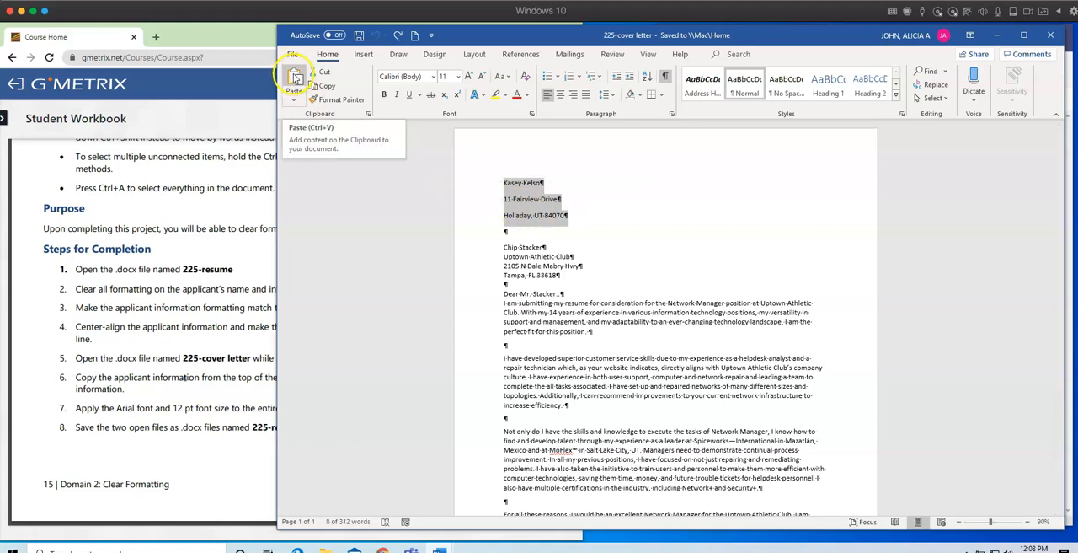
{"action": "left_click", "coordinate": [295, 77]}
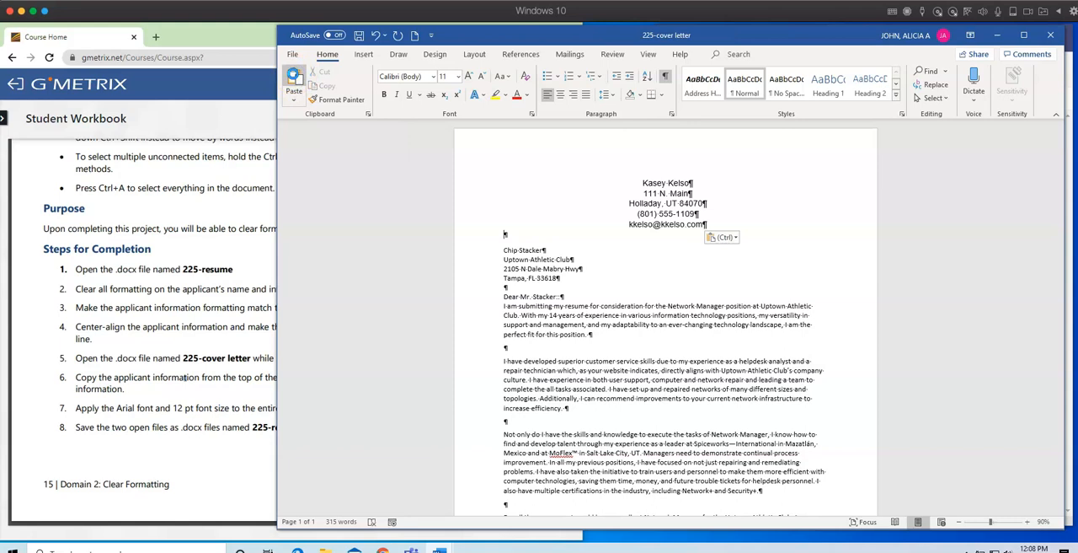
{"action": "left_click", "coordinate": [632, 386]}
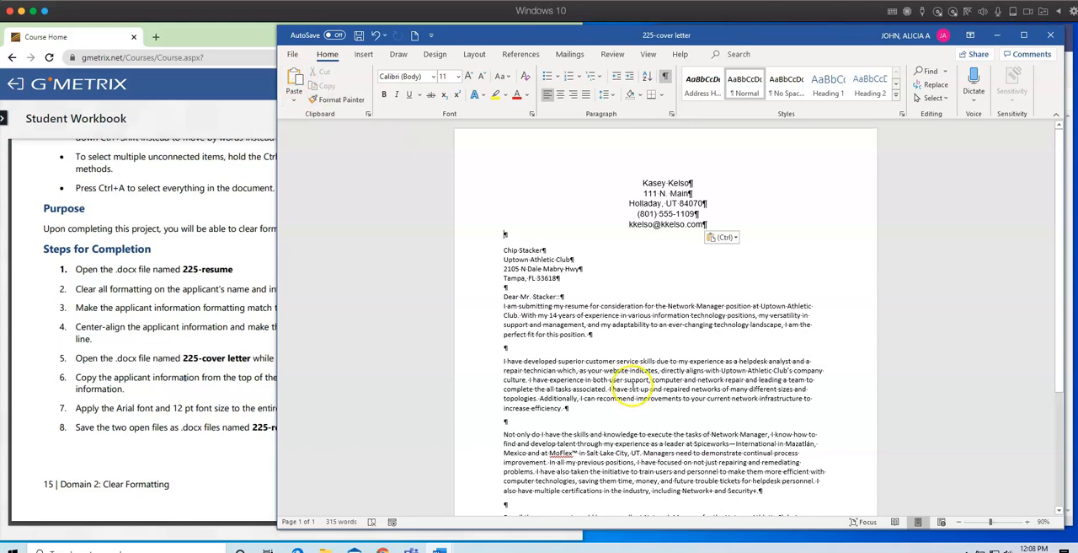
{"action": "left_click", "coordinate": [244, 453]}
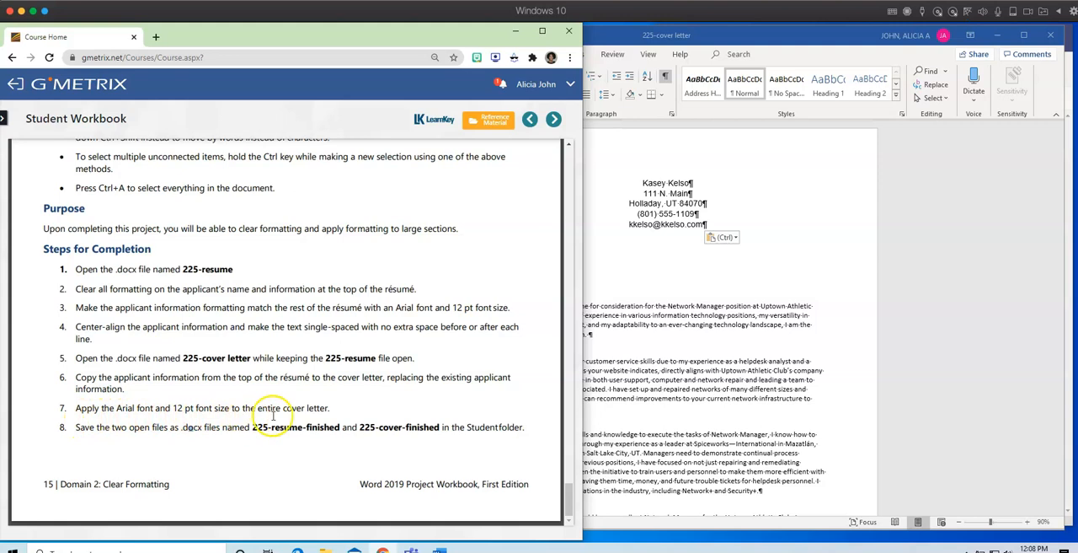
{"action": "left_click", "coordinate": [657, 372]}
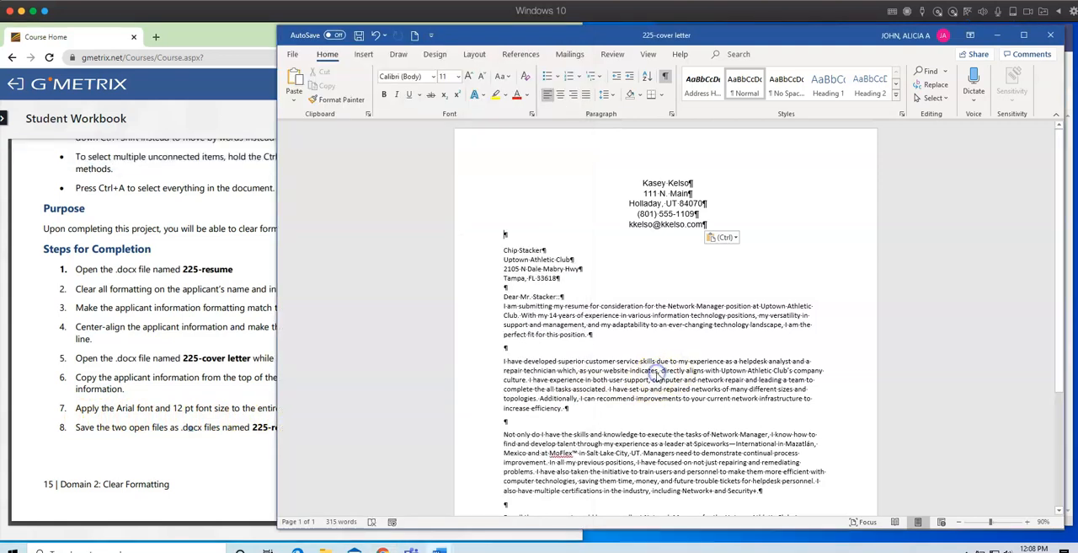
{"action": "scroll", "coordinate": [612, 355], "scroll_direction": "down", "scroll_amount": 1}
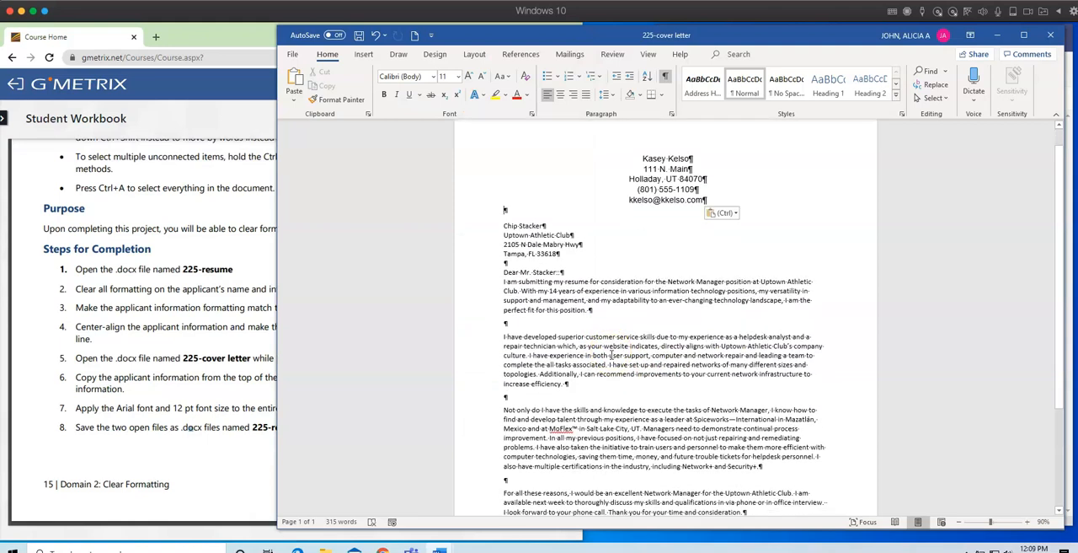
{"action": "scroll", "coordinate": [612, 355], "scroll_direction": "down", "scroll_amount": 1}
{"action": "scroll", "coordinate": [612, 355], "scroll_direction": "up", "scroll_amount": 1}
{"action": "left_click_drag", "start_coordinate": [517, 221], "coordinate": [686, 488]}
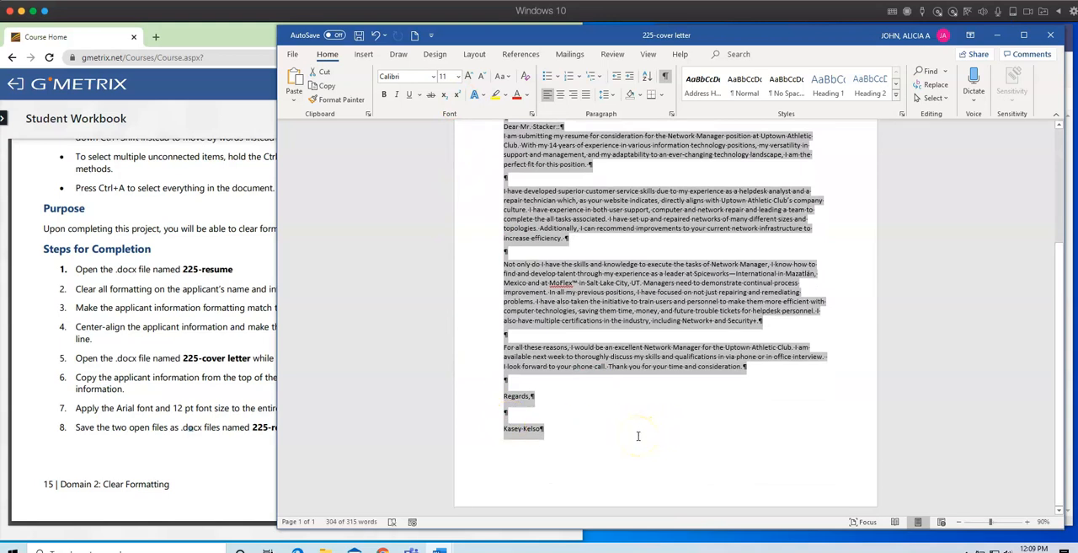
{"action": "left_click", "coordinate": [638, 436]}
{"action": "scroll", "coordinate": [637, 435], "scroll_direction": "up", "scroll_amount": 3}
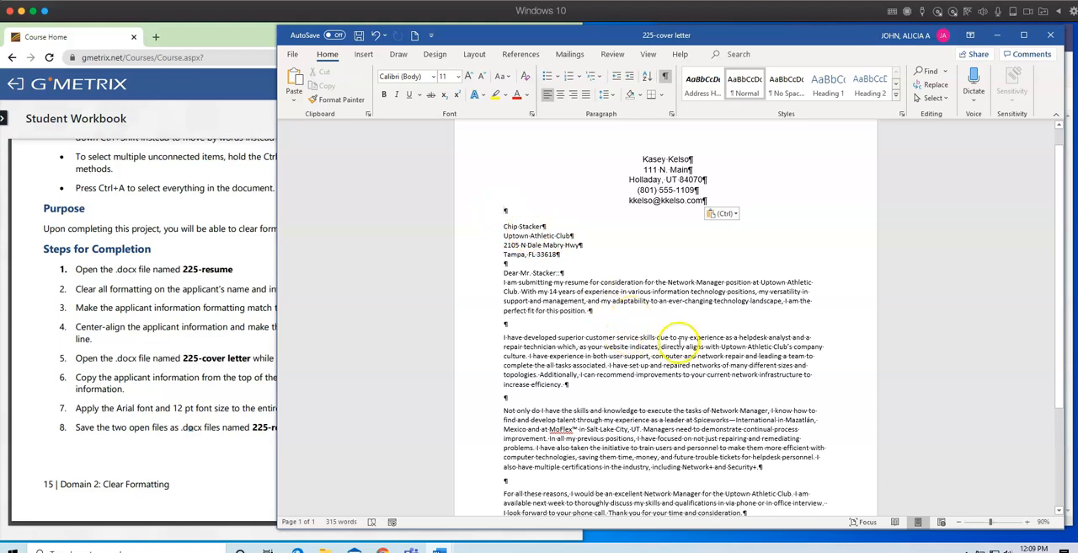
Select the cover letter's text from below the applicant information through the closing signature and apply the Arial font.
{"action": "left_click_drag", "start_coordinate": [1058, 301], "coordinate": [1065, 432]}
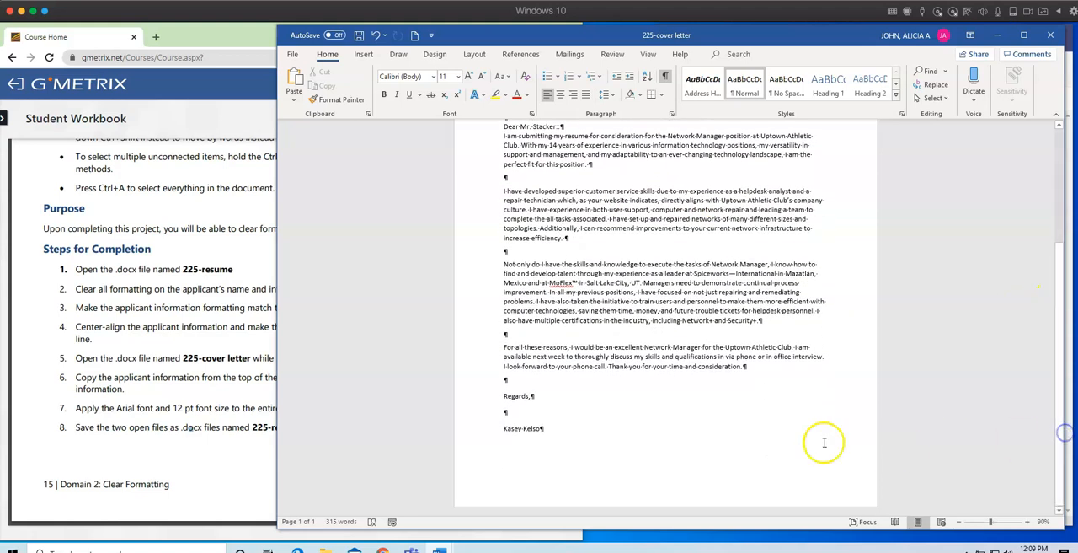
{"action": "left_click", "coordinate": [544, 428], "text": "shift"}
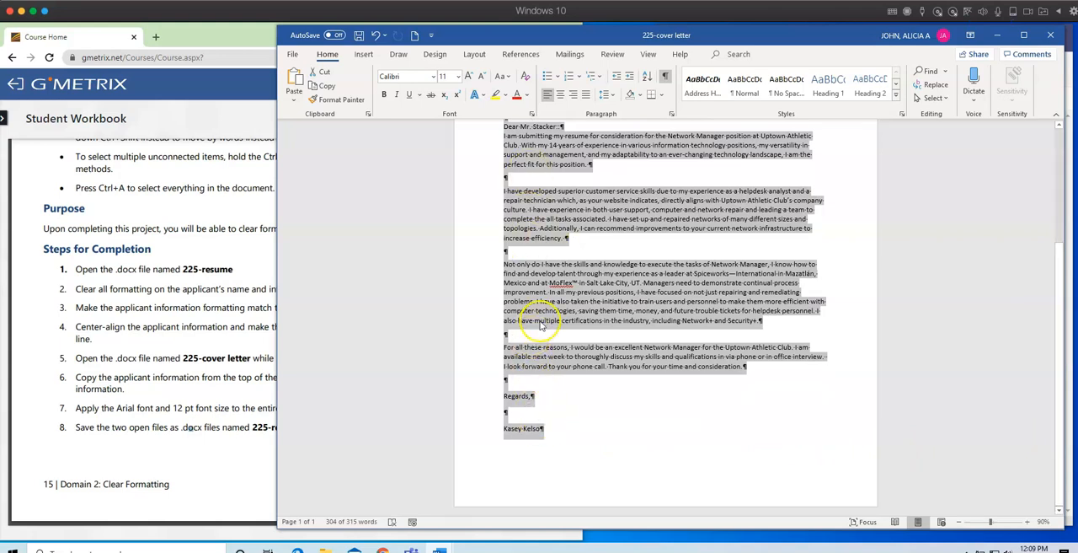
{"action": "scroll", "coordinate": [604, 335], "scroll_direction": "up", "scroll_amount": 1}
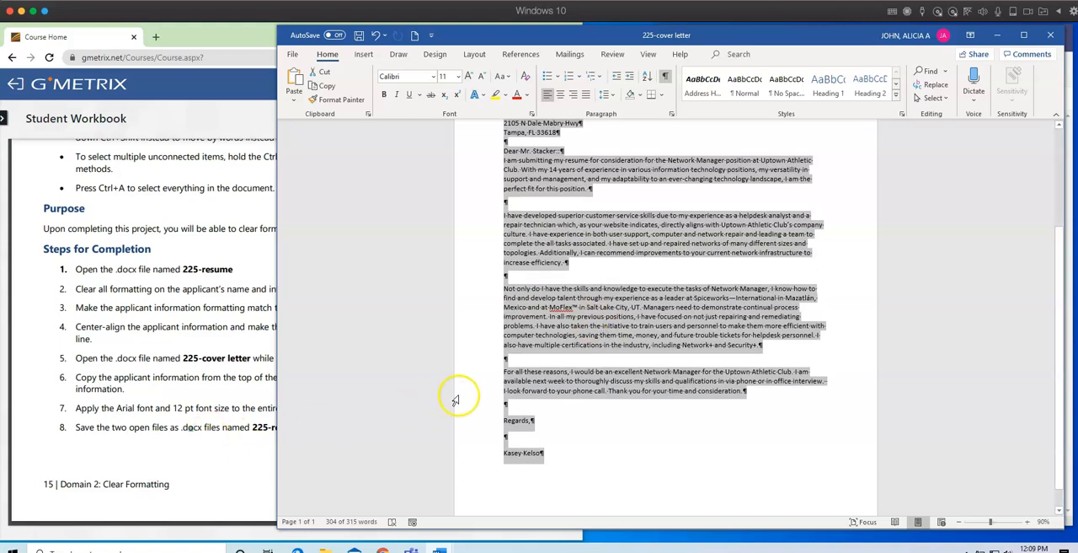
{"action": "scroll", "coordinate": [603, 387], "scroll_direction": "up", "scroll_amount": 1}
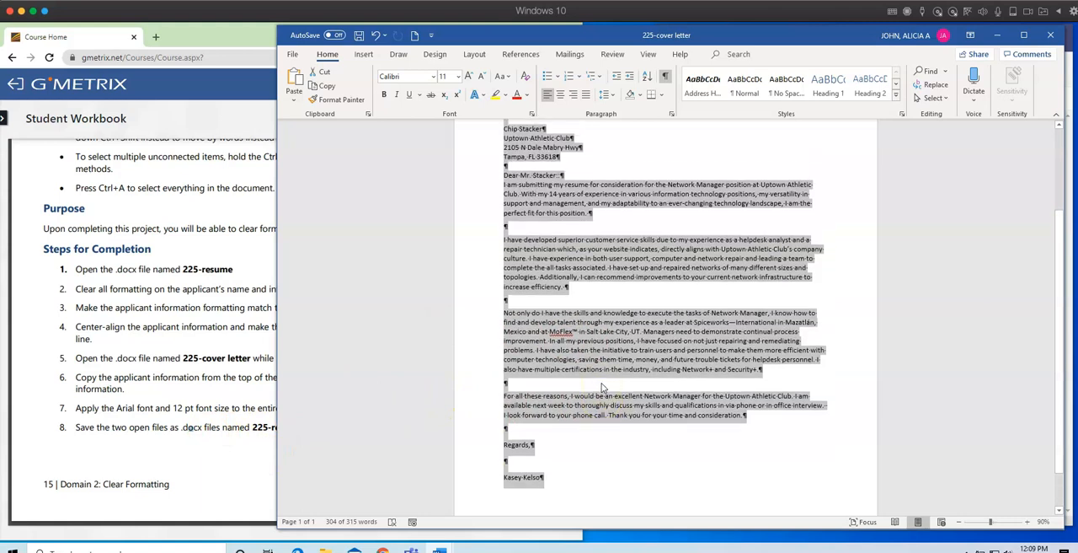
{"action": "left_click", "coordinate": [433, 76]}
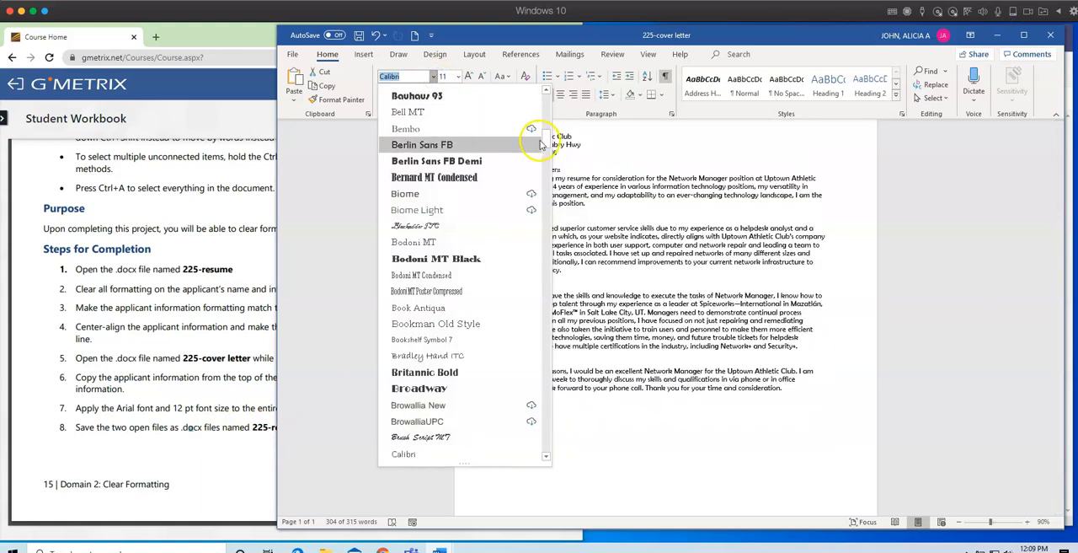
{"action": "scroll", "coordinate": [545, 134], "scroll_direction": "up", "scroll_amount": 8}
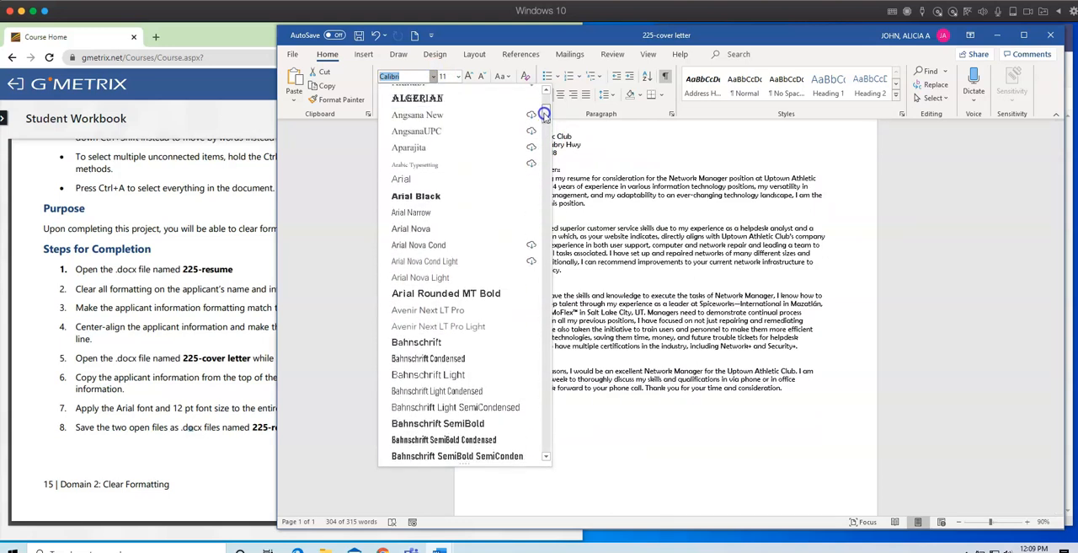
{"action": "left_click", "coordinate": [412, 167]}
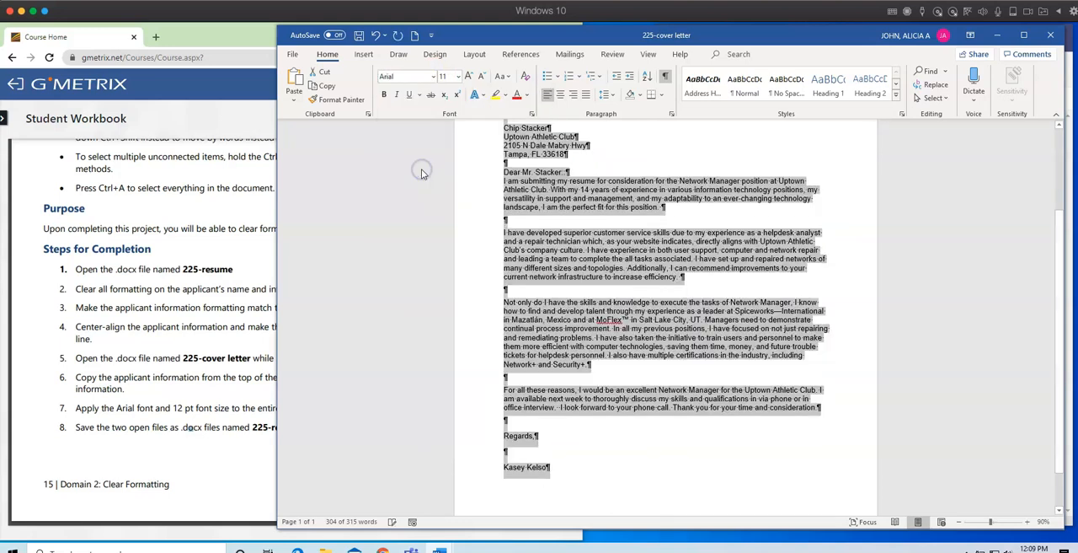
Set the selected cover letter text to a 12 pt font size and deselect it.
{"action": "left_click", "coordinate": [459, 78]}
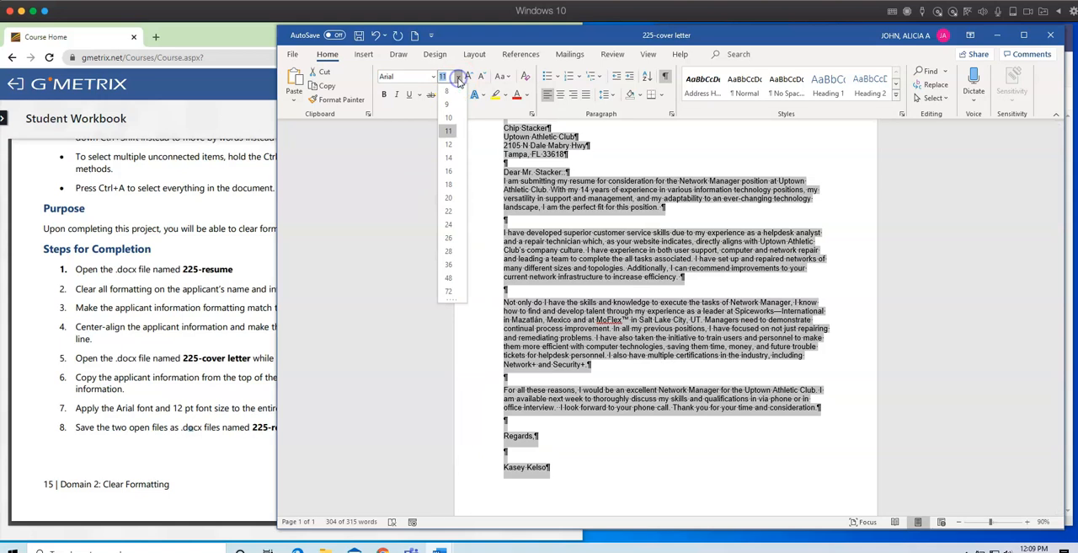
{"action": "left_click", "coordinate": [449, 147]}
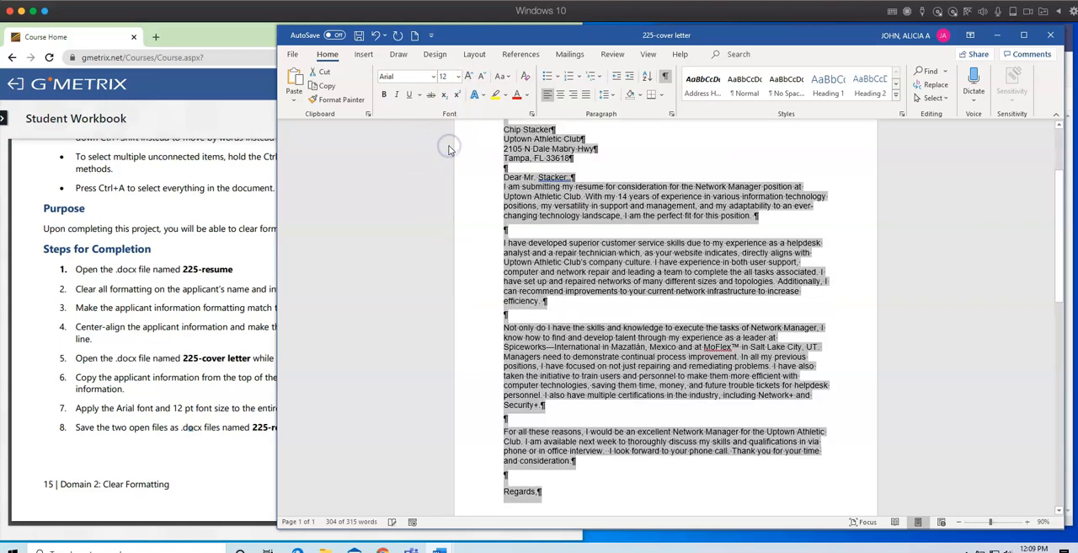
{"action": "left_click", "coordinate": [648, 419]}
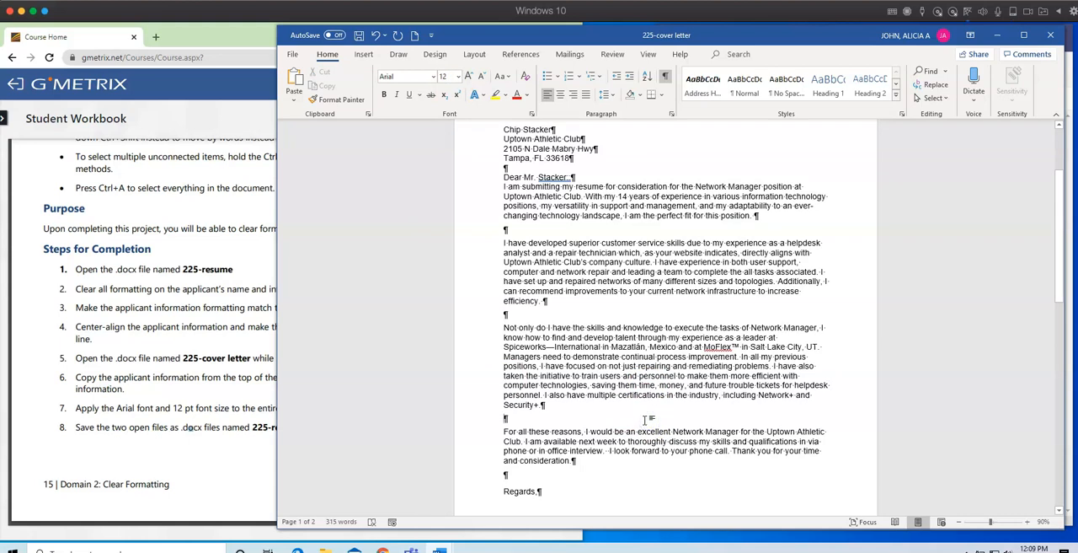
Delete the blank lines above the closing signature name and below the applicant information so the cover letter fits on one page.
{"action": "scroll", "coordinate": [647, 419], "scroll_direction": "down", "scroll_amount": 7}
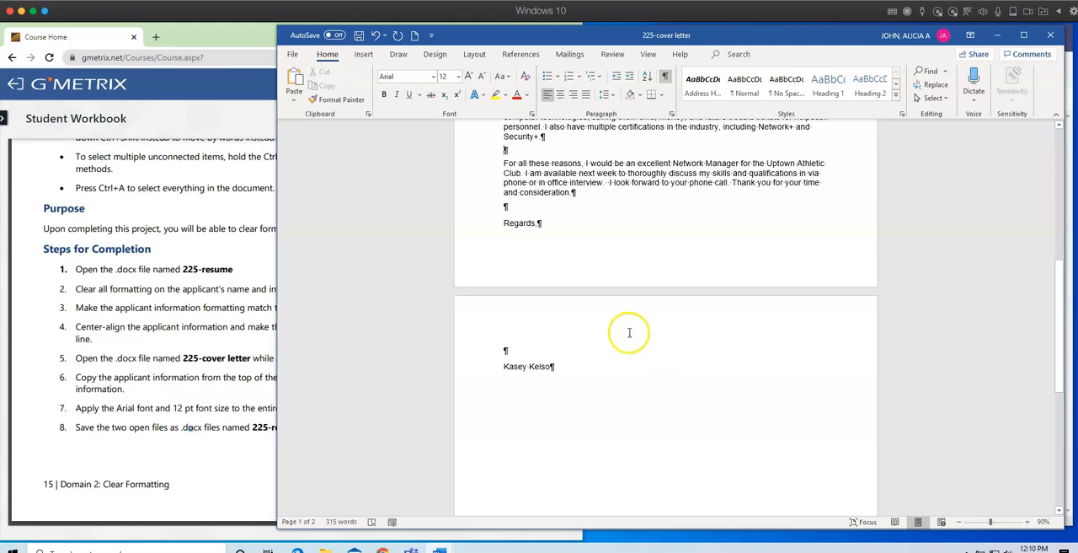
{"action": "left_click", "coordinate": [512, 351]}
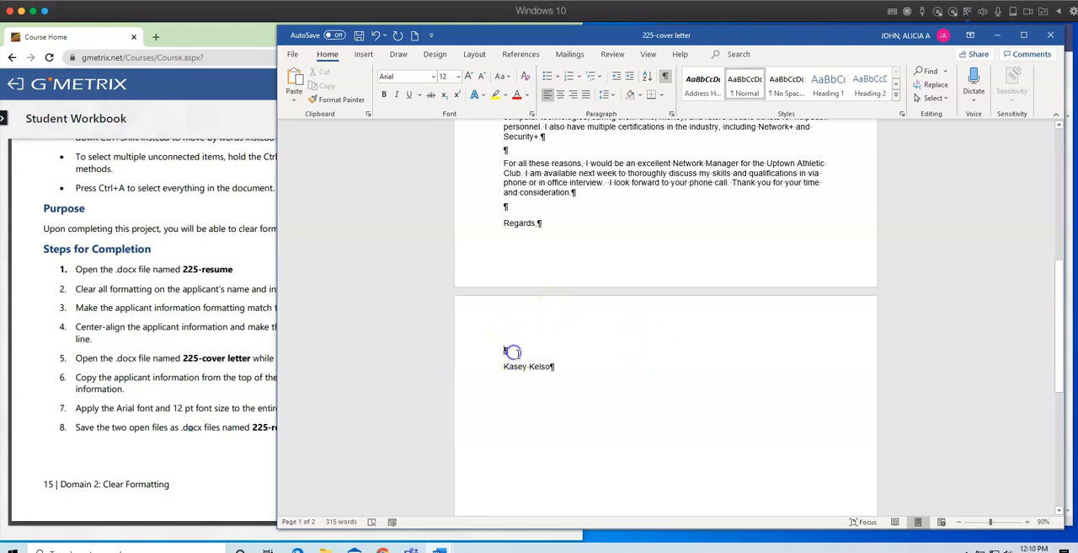
{"action": "key", "text": "Delete"}
{"action": "scroll", "coordinate": [591, 371], "scroll_direction": "up", "scroll_amount": 1}
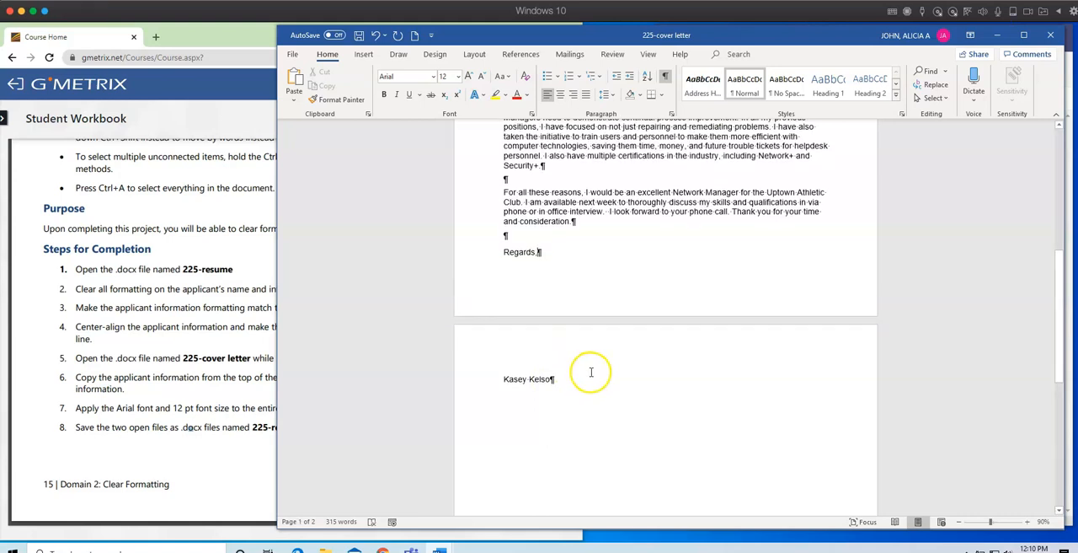
{"action": "scroll", "coordinate": [591, 372], "scroll_direction": "up", "scroll_amount": 10}
{"action": "scroll", "coordinate": [605, 379], "scroll_direction": "up", "scroll_amount": 2}
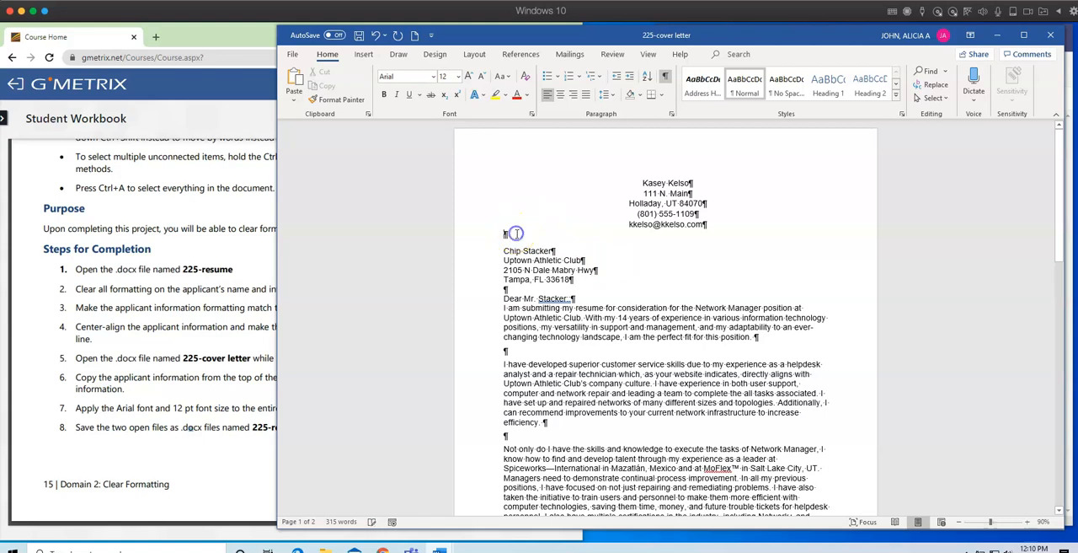
{"action": "key", "text": "Delete"}
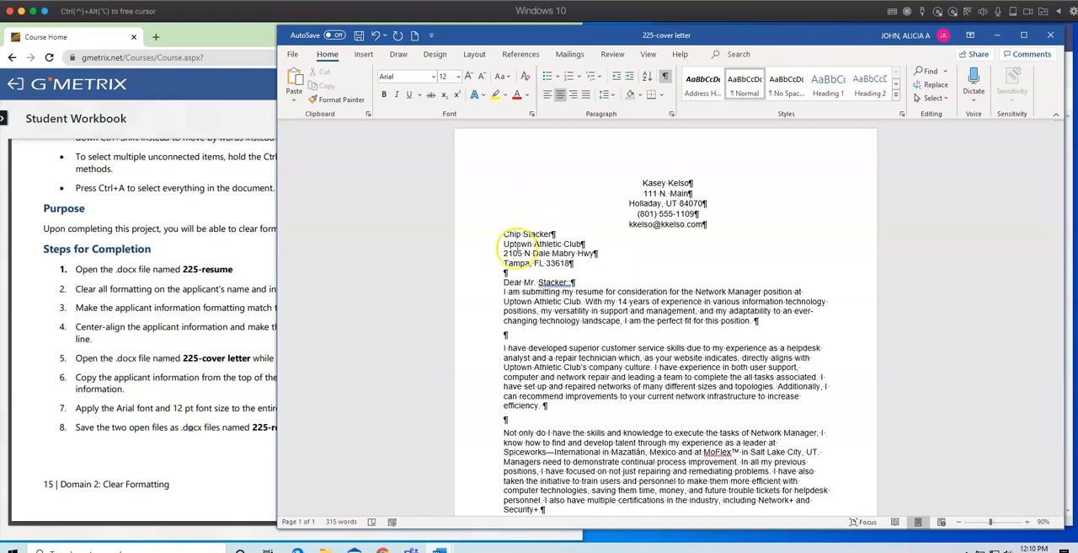
{"action": "scroll", "coordinate": [515, 244], "scroll_direction": "down", "scroll_amount": 5}
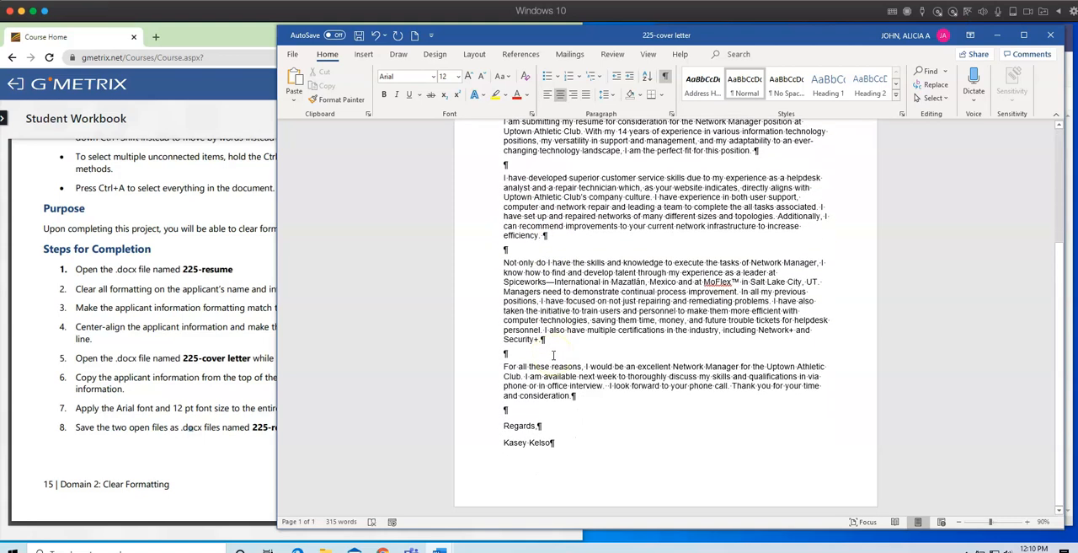
{"action": "scroll", "coordinate": [554, 354], "scroll_direction": "up", "scroll_amount": 2}
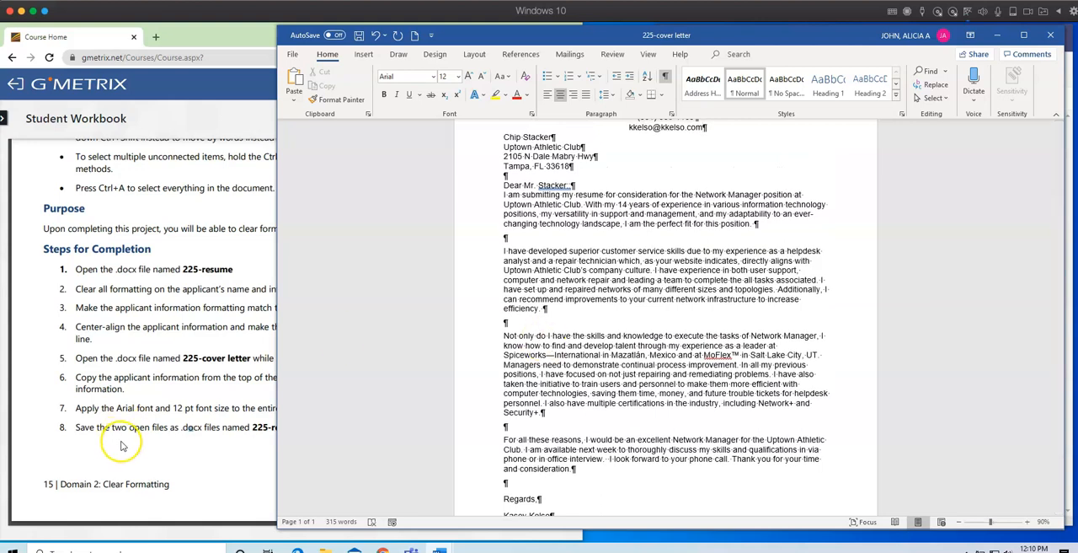
Copy the file name 225-cover-finished from step 8 of the workbook and return to the cover letter.
{"action": "left_click", "coordinate": [161, 449]}
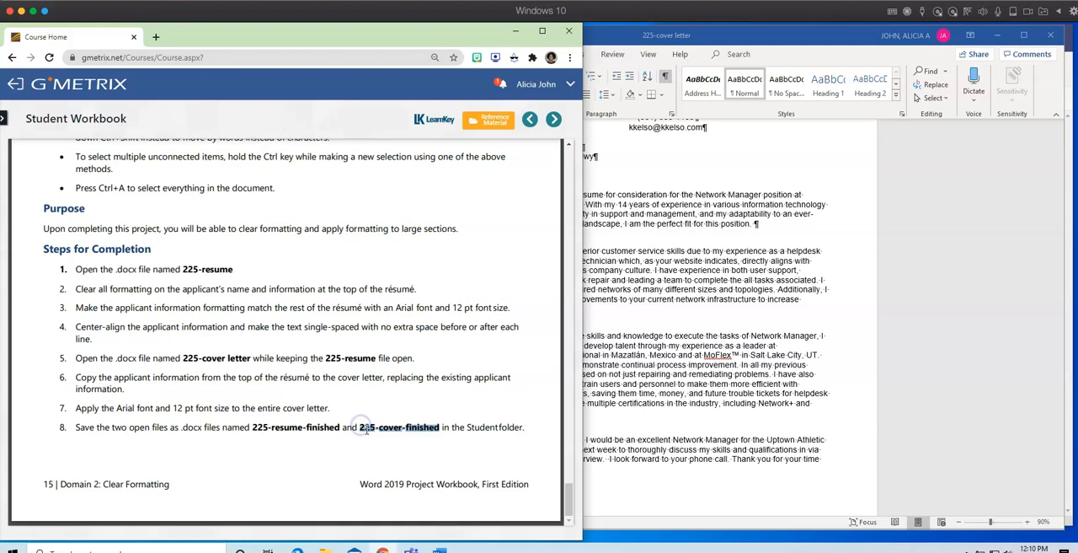
{"action": "right_click", "coordinate": [365, 430]}
{"action": "left_click", "coordinate": [392, 461]}
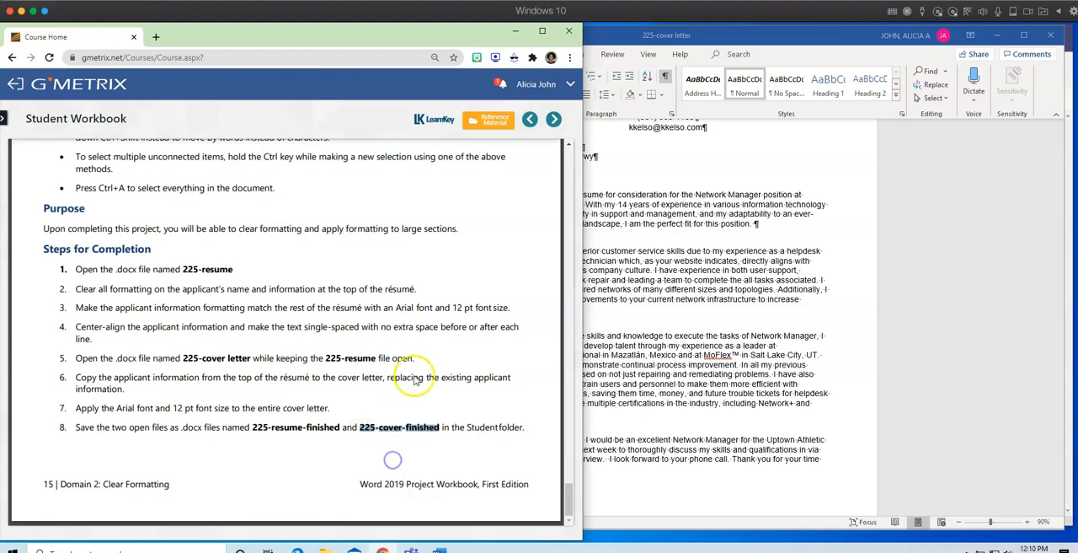
{"action": "left_click", "coordinate": [765, 261]}
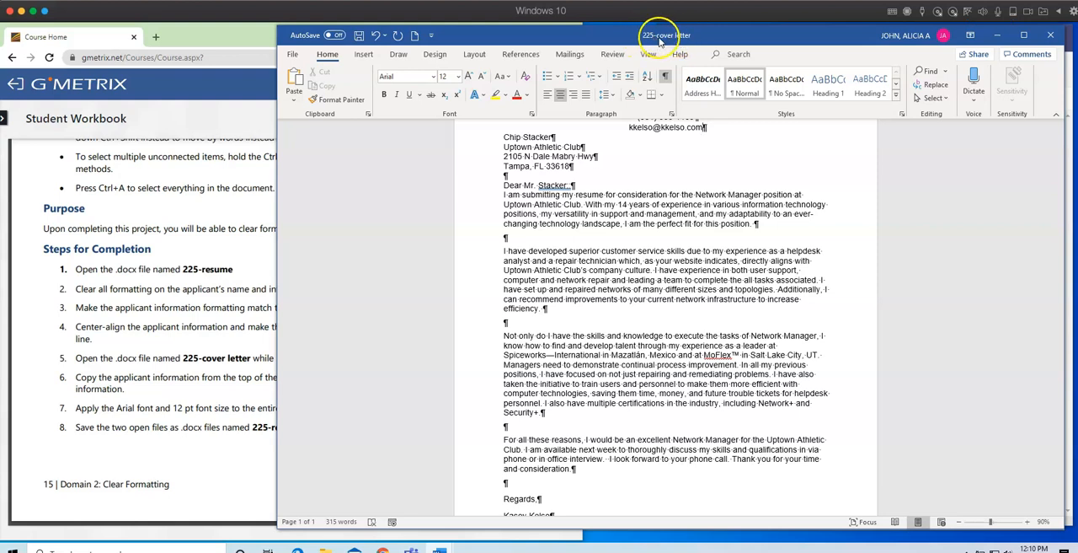
Start saving a copy of the cover letter in Documents > Goleman 20-21 > Lesson Plans > Workbook Sample Assignments.
{"action": "left_click", "coordinate": [292, 54]}
{"action": "left_click", "coordinate": [318, 210]}
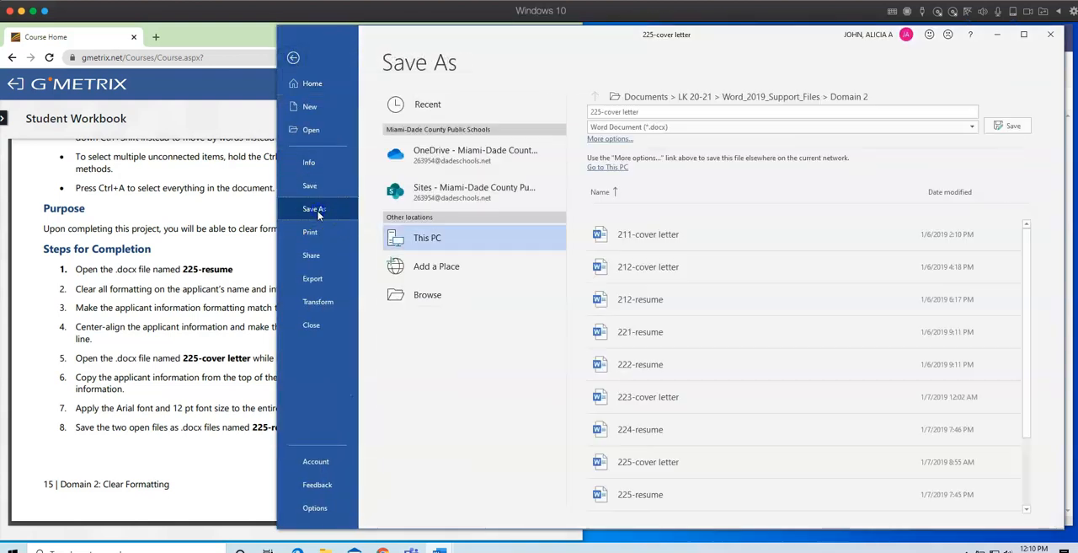
{"action": "left_click", "coordinate": [485, 299]}
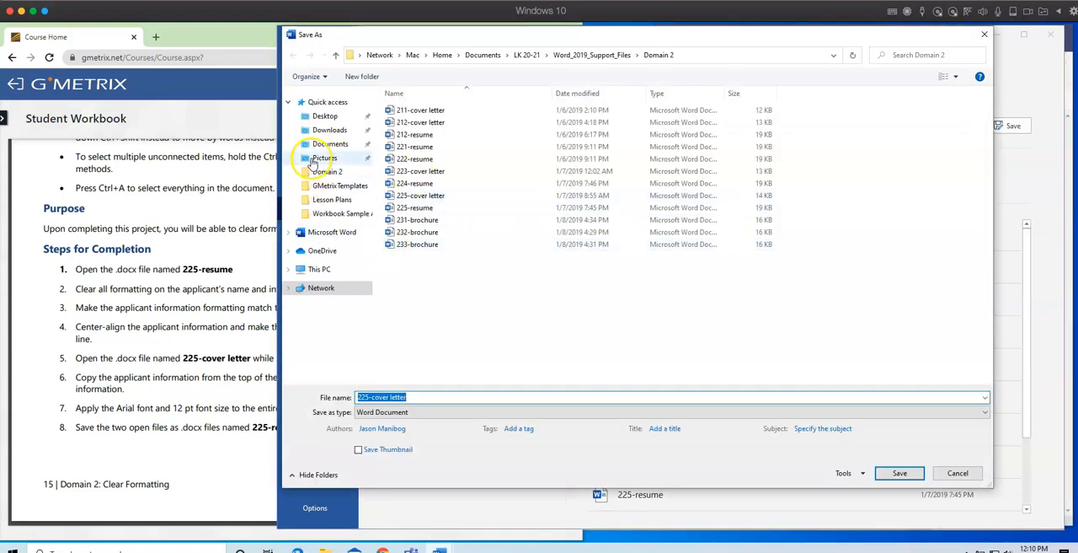
{"action": "left_click", "coordinate": [319, 143]}
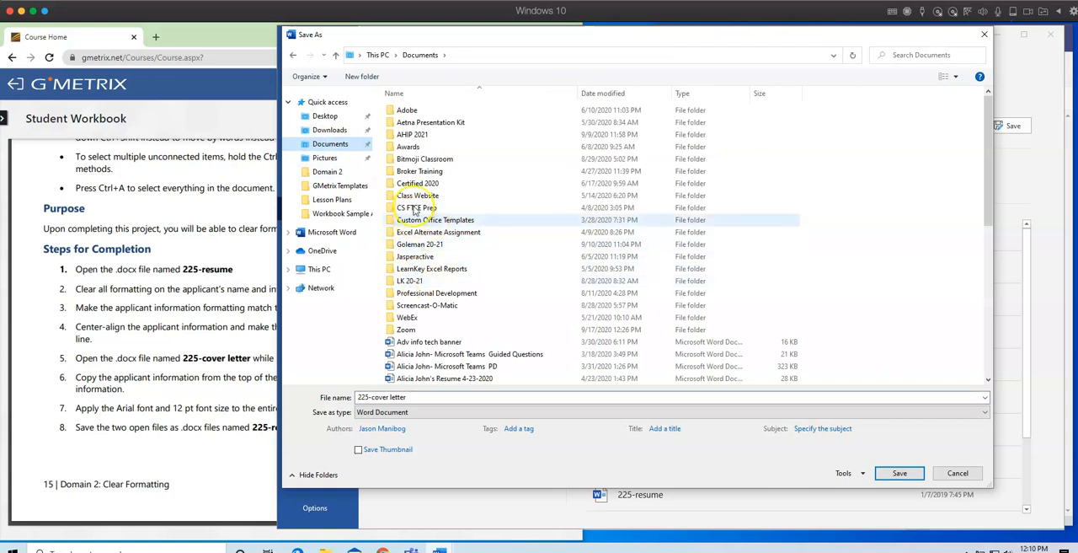
{"action": "left_click", "coordinate": [410, 282]}
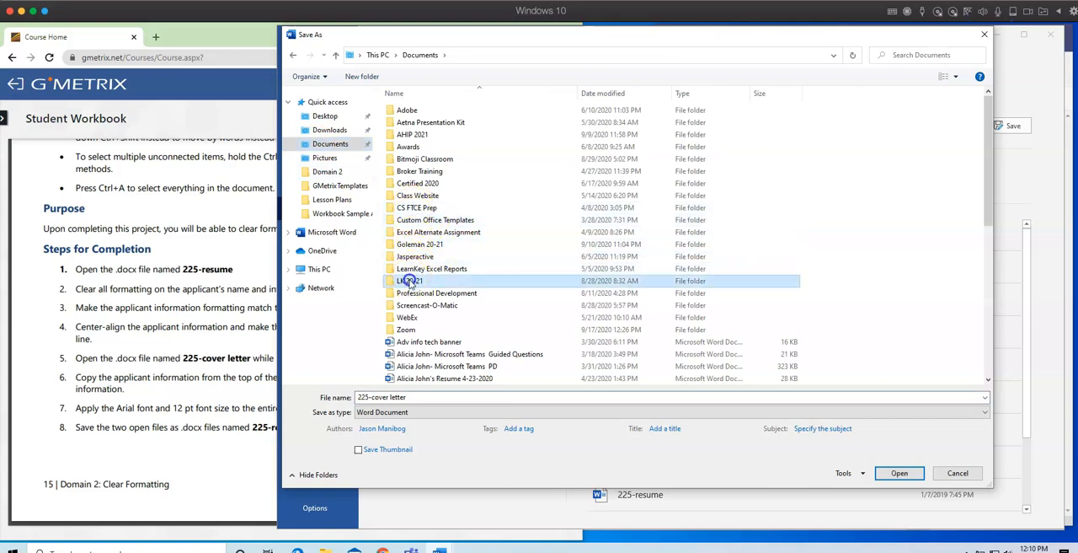
{"action": "double_click", "coordinate": [410, 244]}
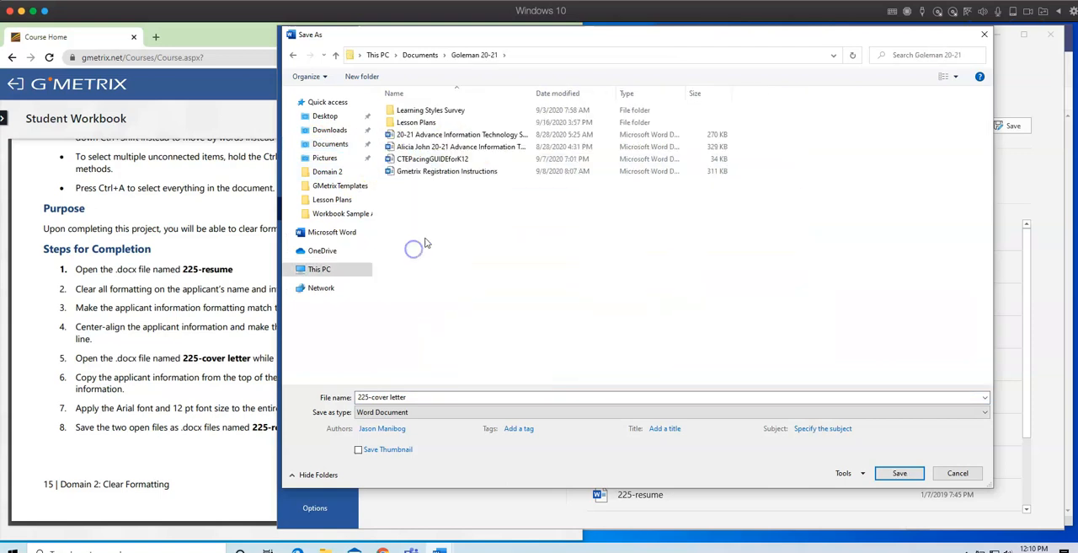
{"action": "double_click", "coordinate": [421, 122]}
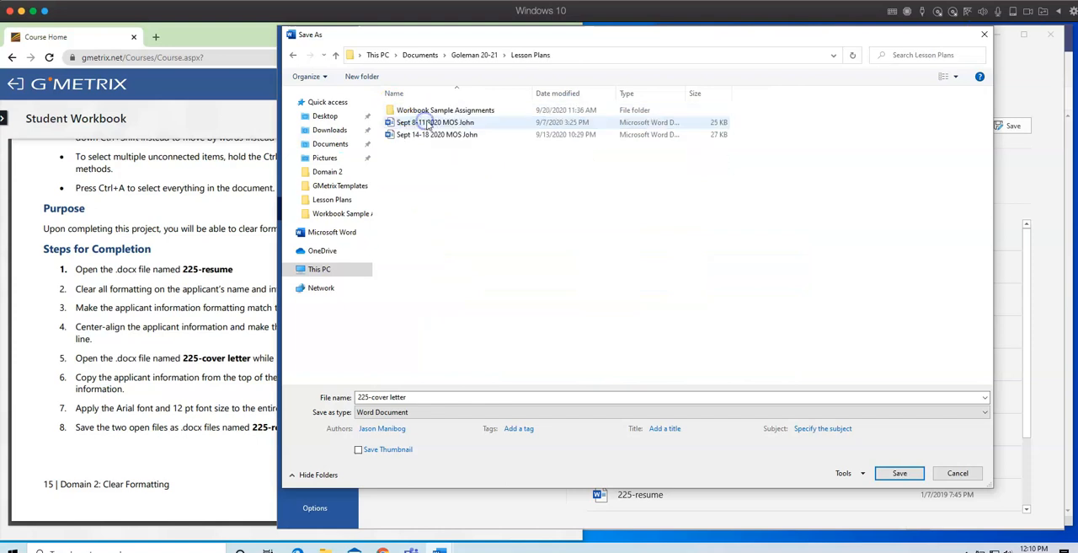
{"action": "double_click", "coordinate": [403, 110]}
Name the copy with the author's last name, first name and ID number followed by the copied 225-cover-finished, save it and close the document.
{"action": "left_click", "coordinate": [433, 401]}
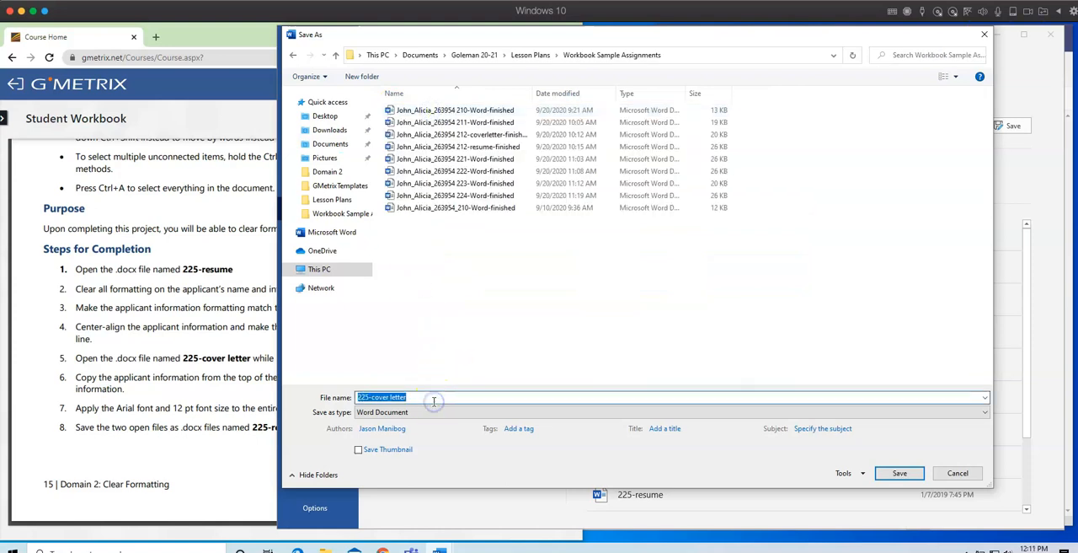
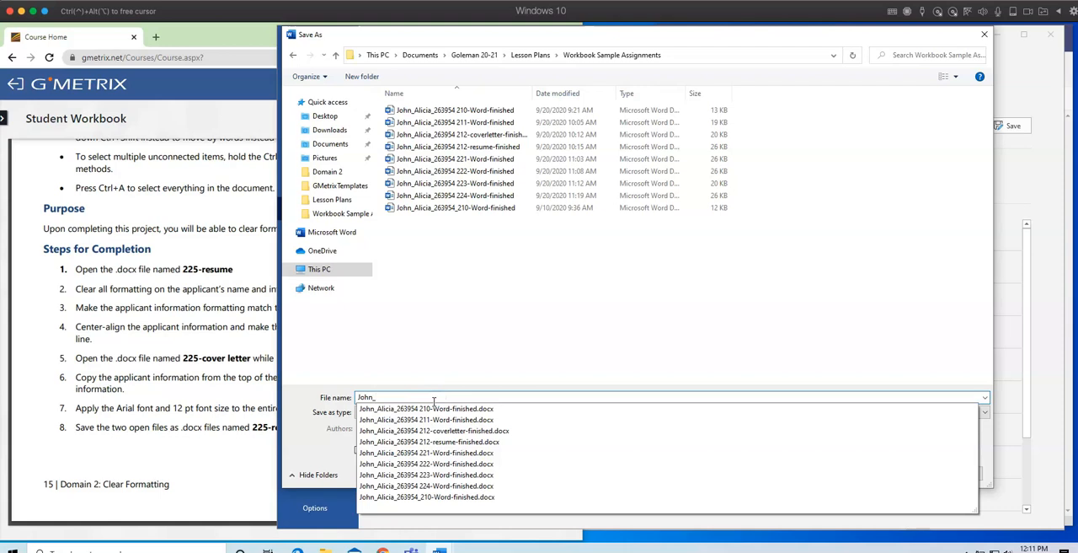
{"action": "right_click", "coordinate": [430, 396]}
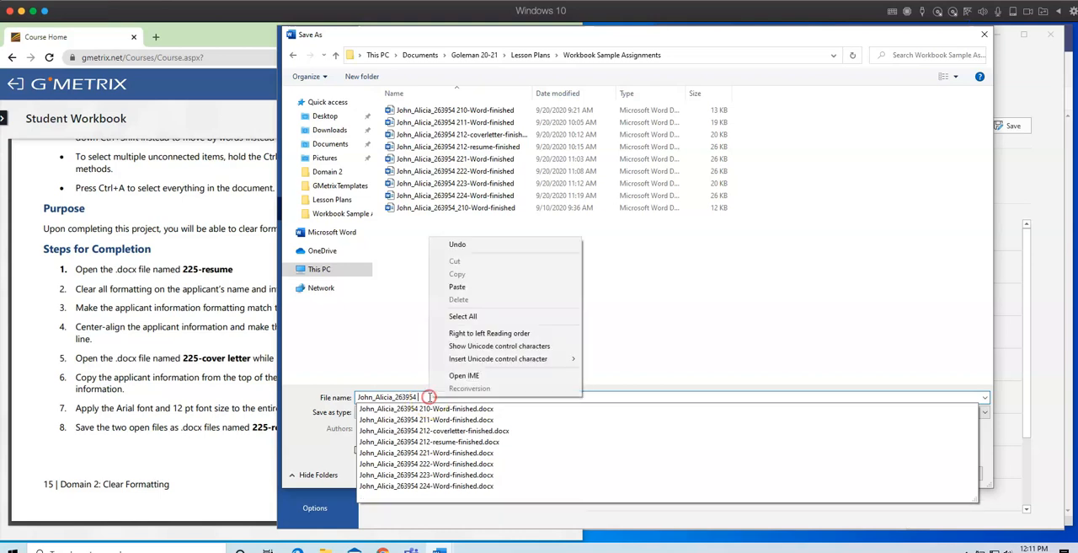
{"action": "left_click", "coordinate": [442, 274]}
{"action": "left_click", "coordinate": [900, 473]}
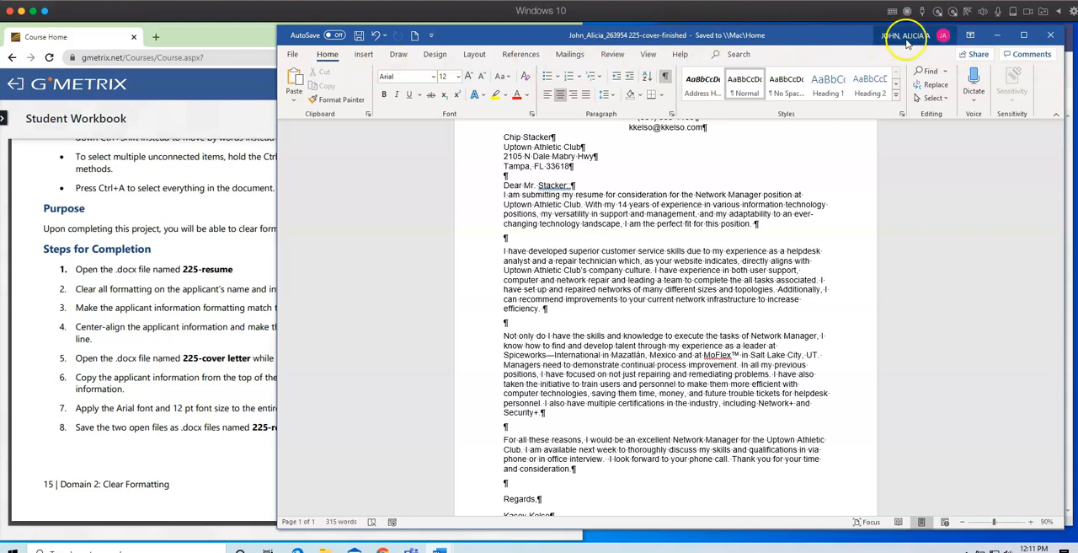
{"action": "left_click", "coordinate": [1051, 35]}
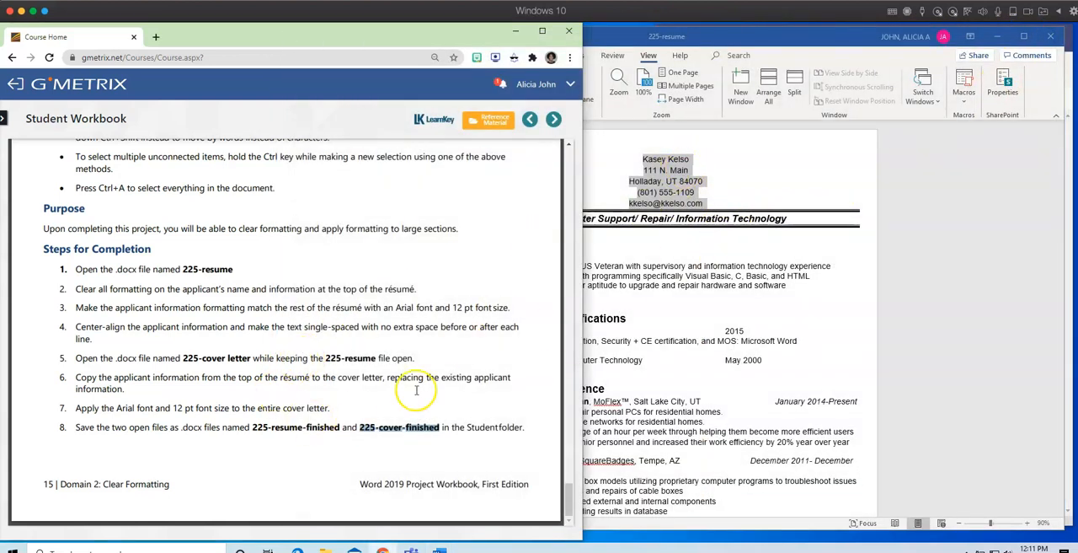
Copy the file name 225-resume-finished from step 8 of the workbook and return to the 225-resume document.
{"action": "left_click_drag", "start_coordinate": [339, 427], "coordinate": [254, 427]}
{"action": "right_click", "coordinate": [272, 429]}
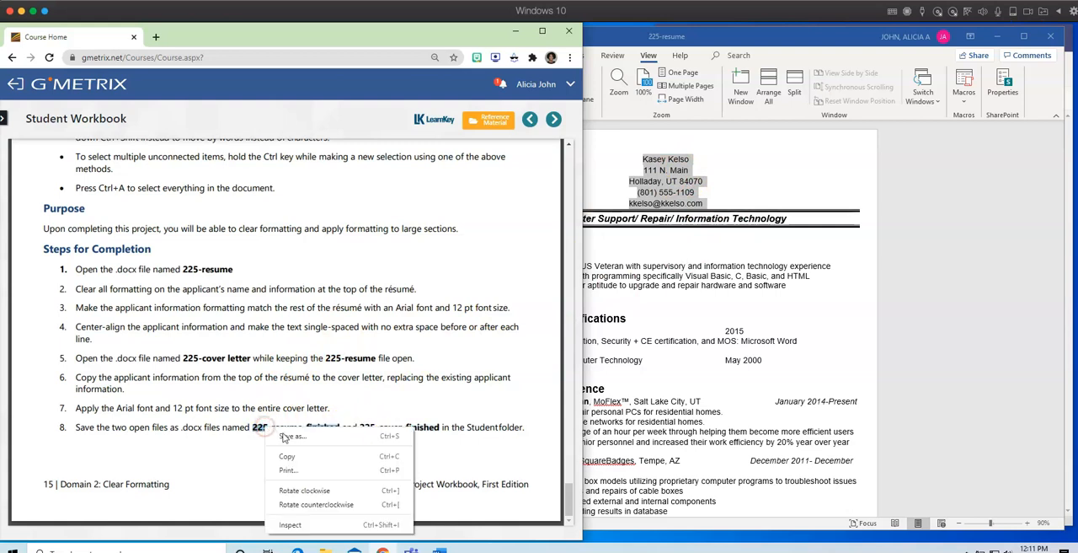
{"action": "left_click", "coordinate": [295, 455]}
{"action": "left_click", "coordinate": [897, 287]}
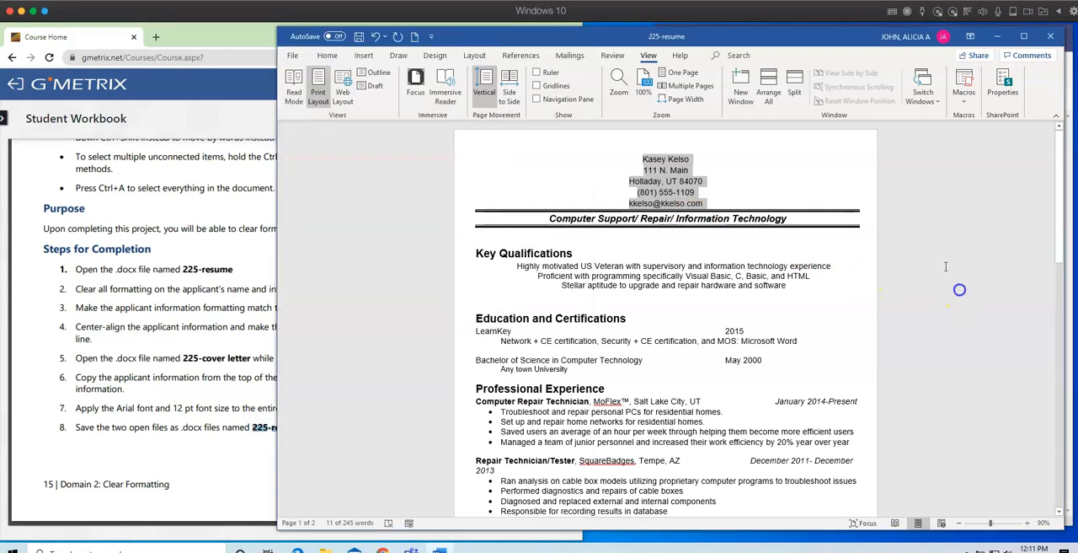
Start saving a copy of 225-resume in Documents > Goleman 20-21 > Lesson Plans > Workbook Sample Assignments.
{"action": "left_click", "coordinate": [293, 55]}
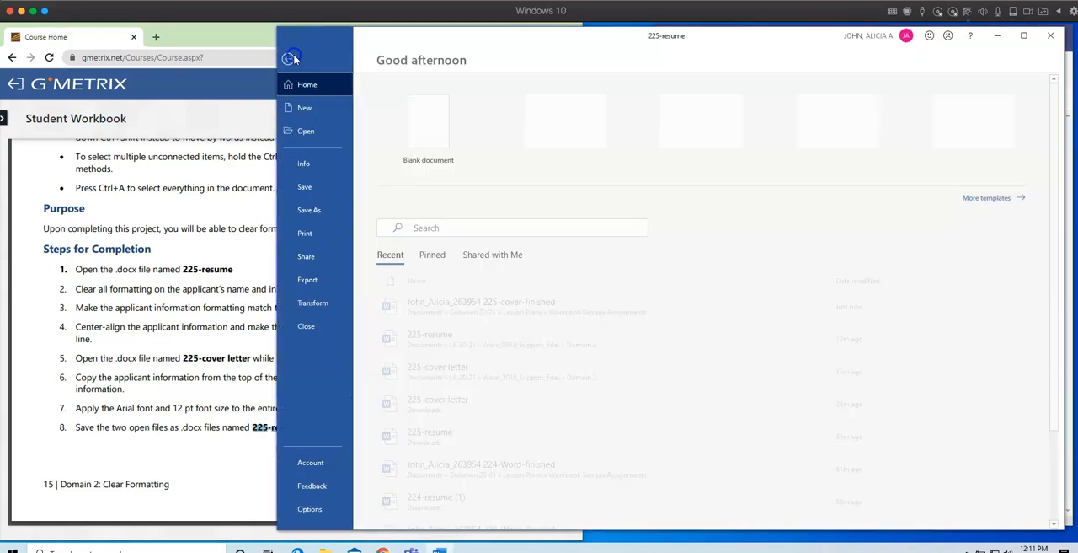
{"action": "left_click", "coordinate": [324, 211]}
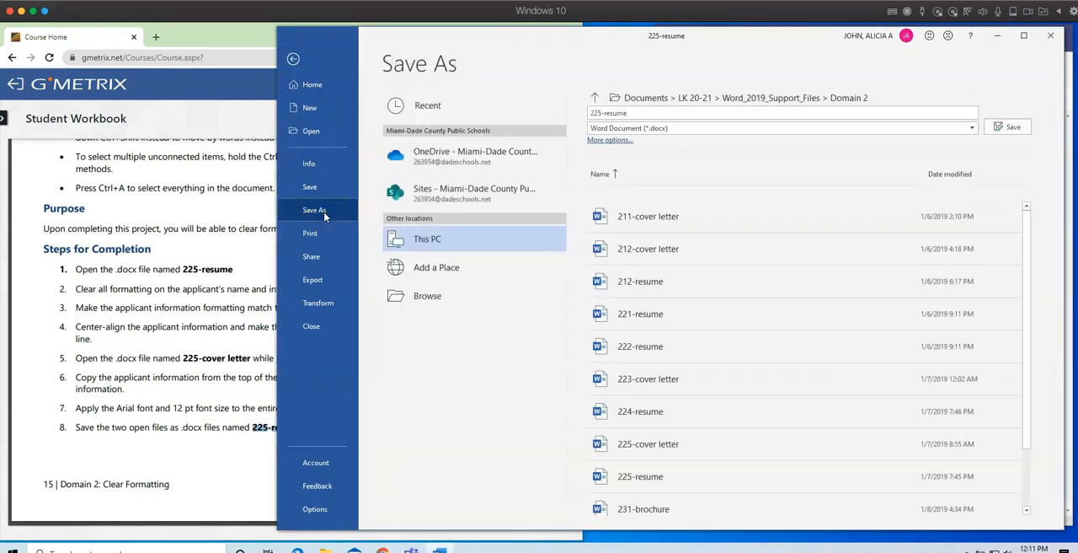
{"action": "left_click", "coordinate": [438, 295]}
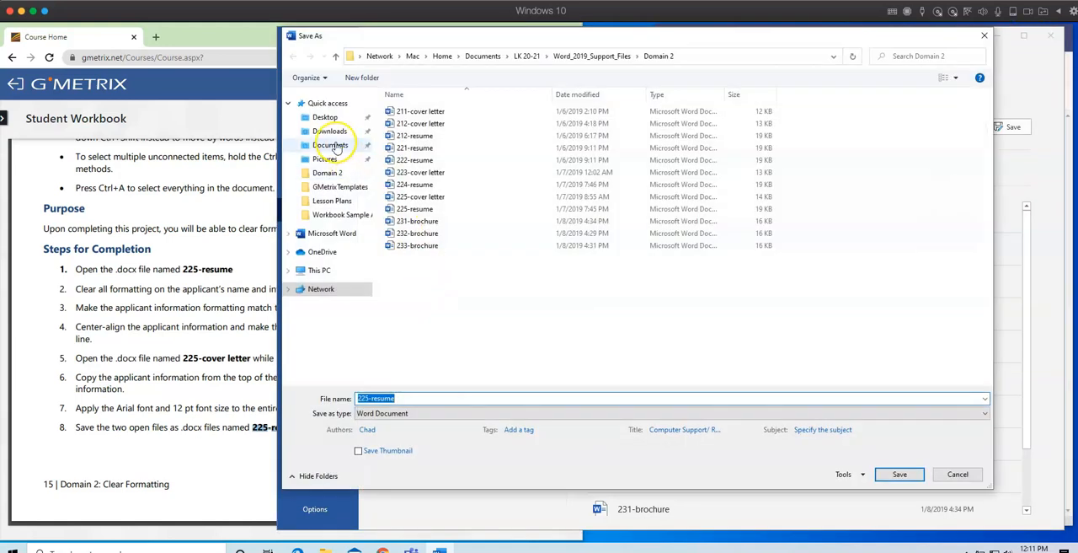
{"action": "left_click", "coordinate": [330, 145]}
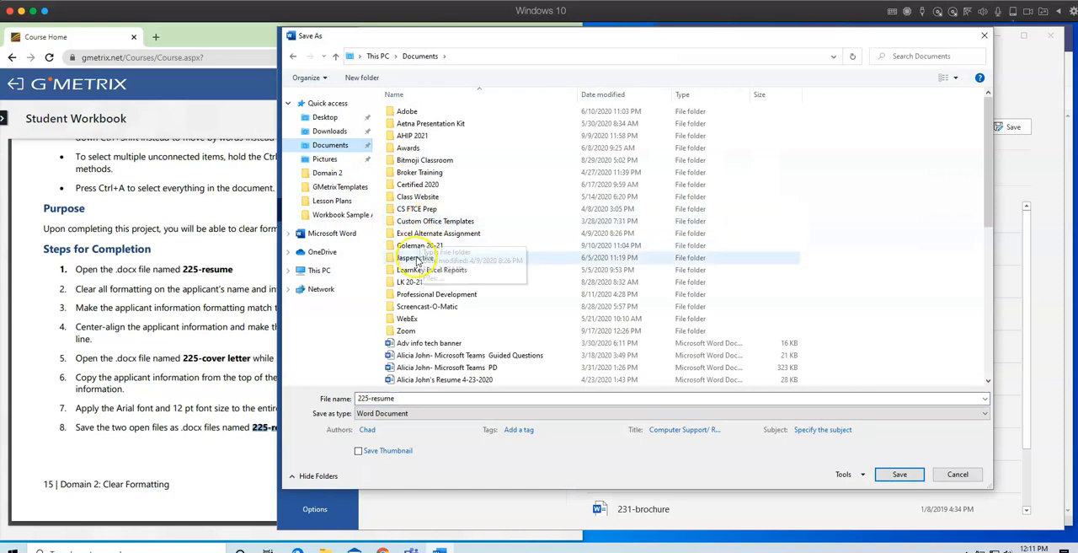
{"action": "double_click", "coordinate": [416, 246]}
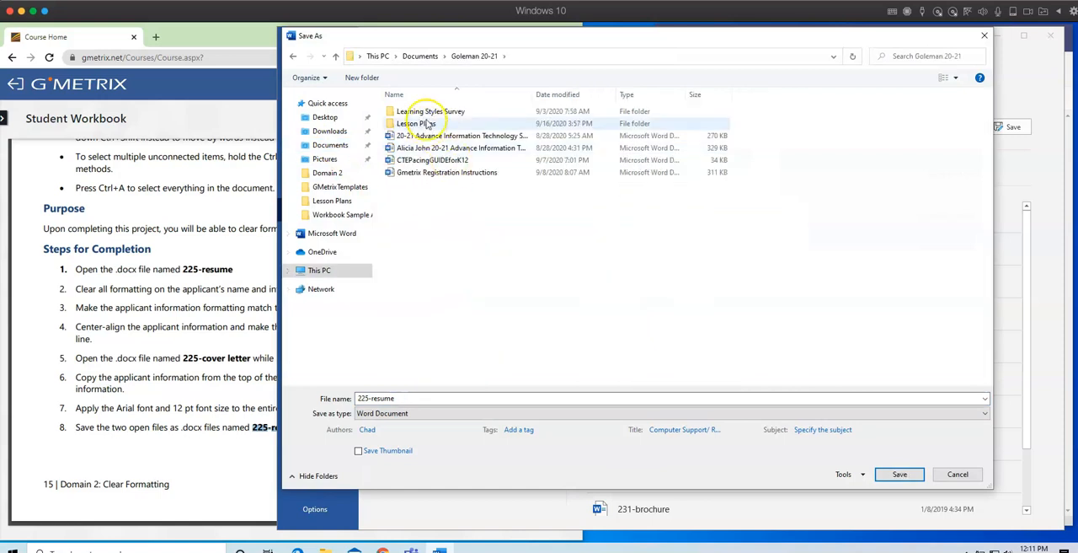
{"action": "double_click", "coordinate": [425, 123]}
{"action": "double_click", "coordinate": [425, 111]}
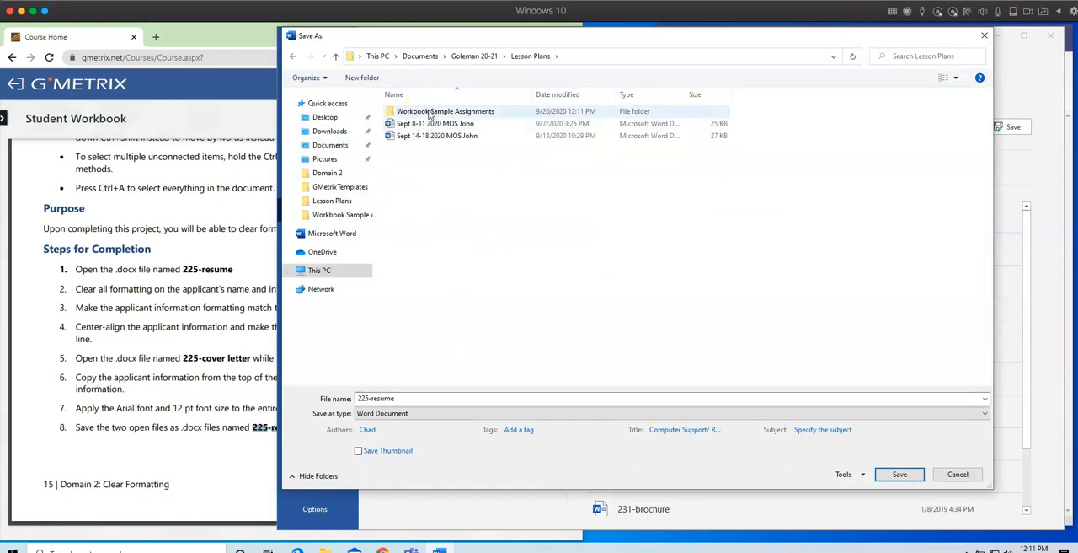
Name the résumé copy with the author's last name, first name and ID number followed by the copied 225-resume-finished, save it and close Word.
{"action": "left_click", "coordinate": [430, 398]}
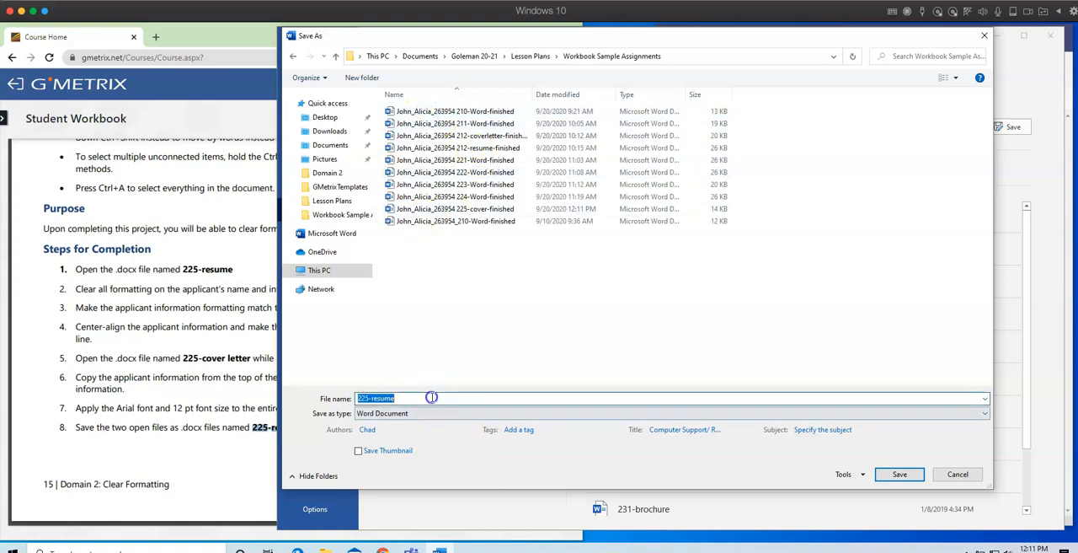
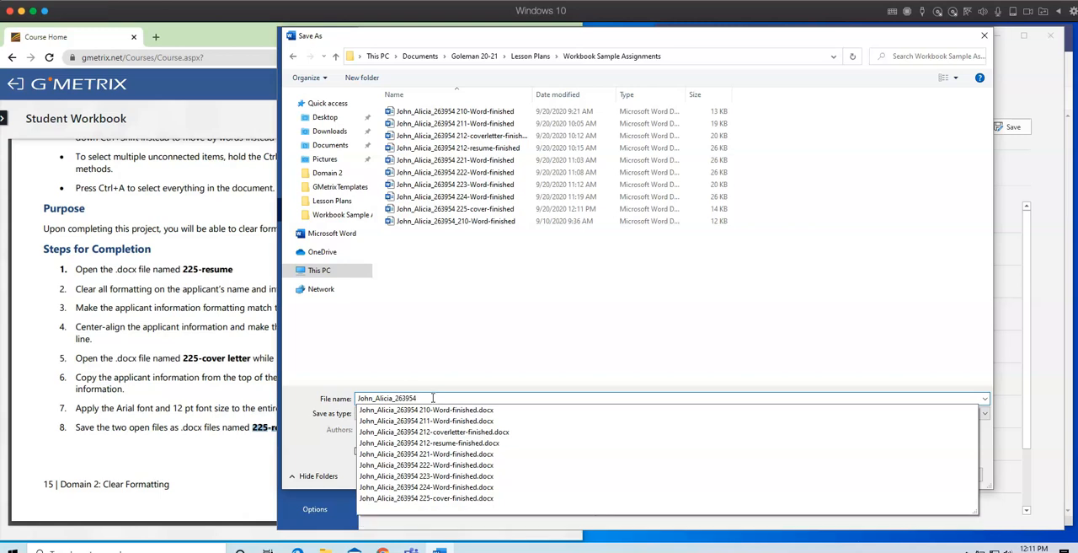
{"action": "left_click", "coordinate": [433, 398]}
{"action": "right_click", "coordinate": [434, 398]}
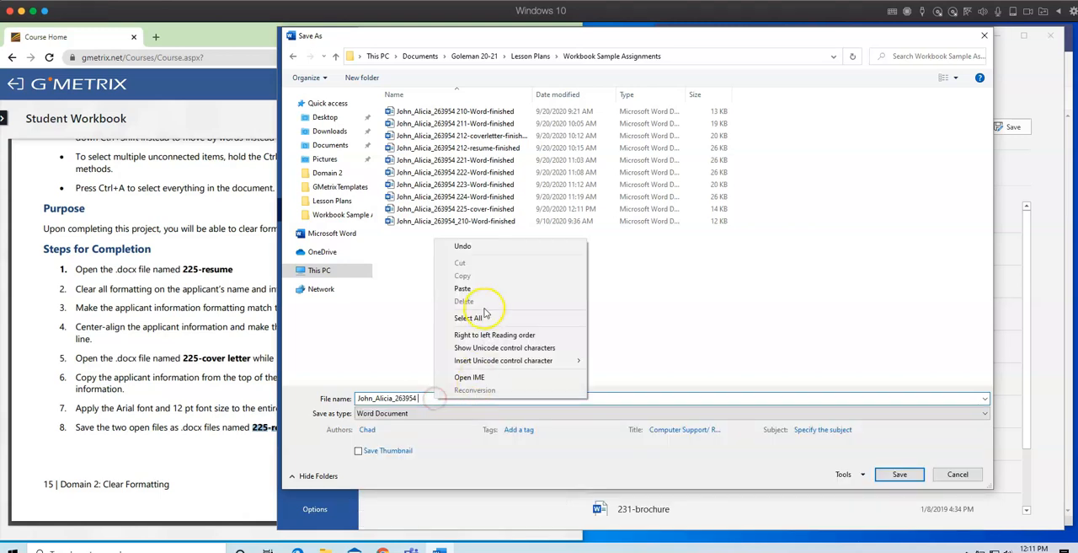
{"action": "left_click", "coordinate": [476, 288]}
{"action": "left_click", "coordinate": [899, 474]}
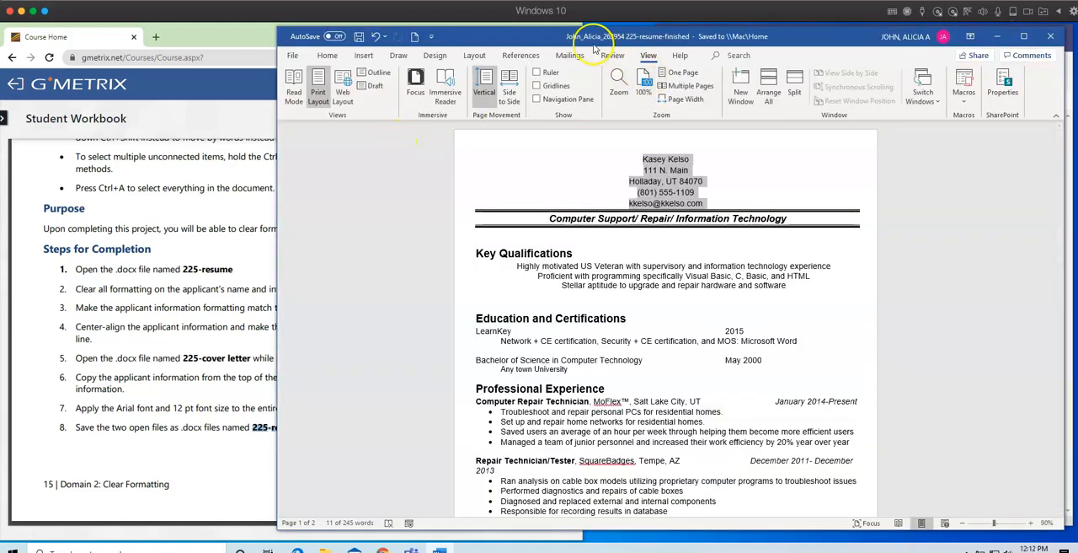
{"action": "left_click", "coordinate": [1050, 36]}
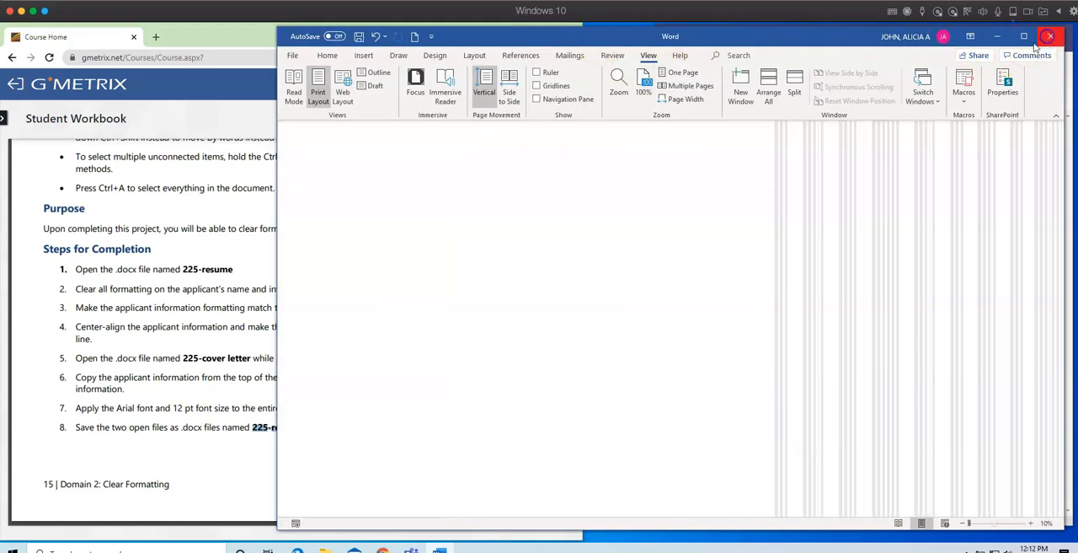